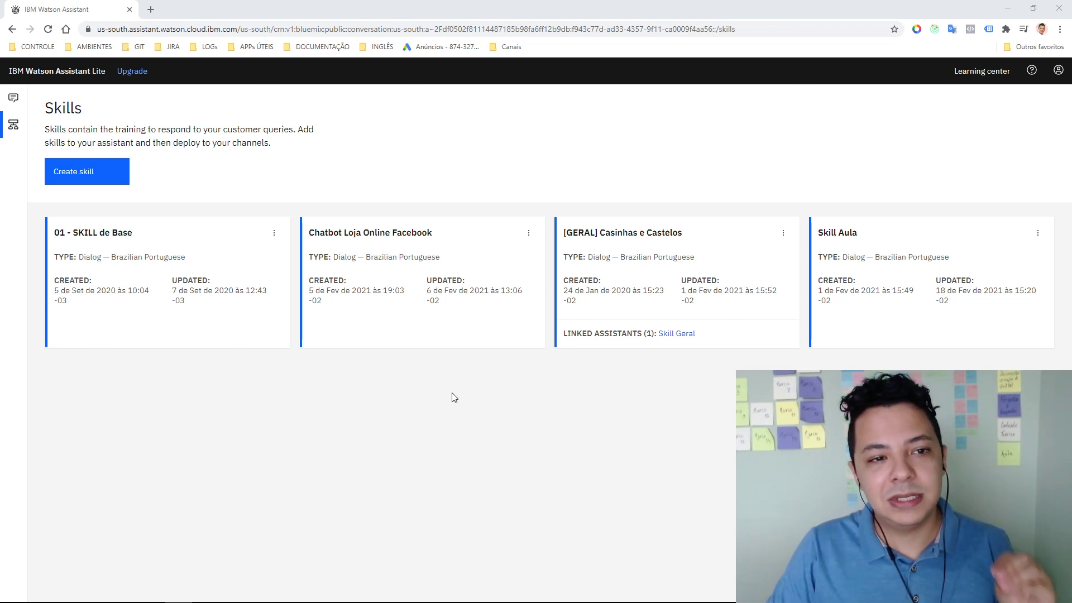
Start creating a new skill of the Dialog skill type
{"action": "left_click", "coordinate": [74, 165]}
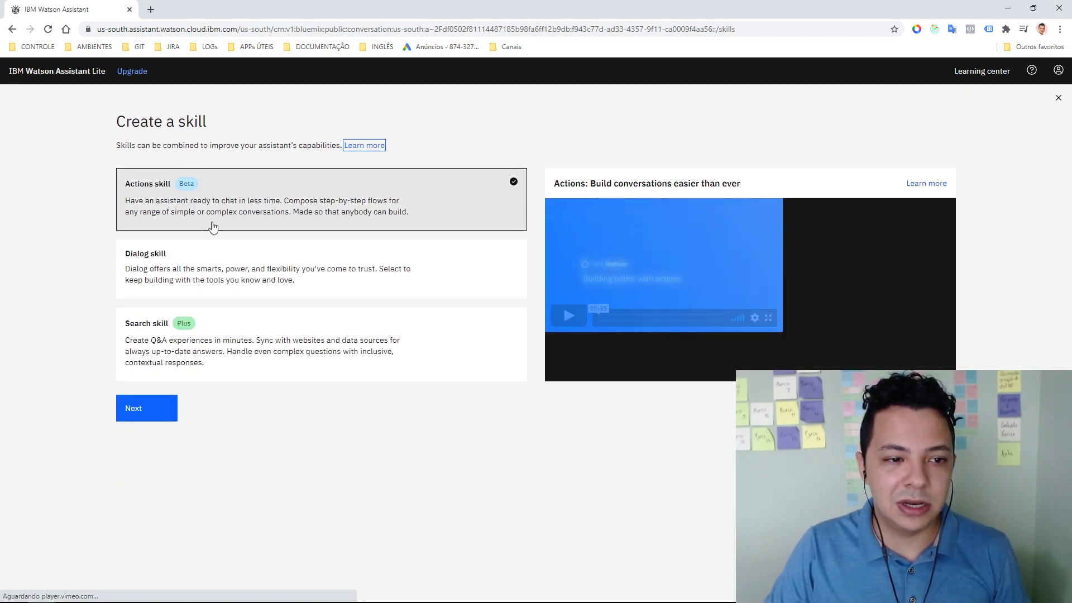
{"action": "left_click", "coordinate": [149, 267]}
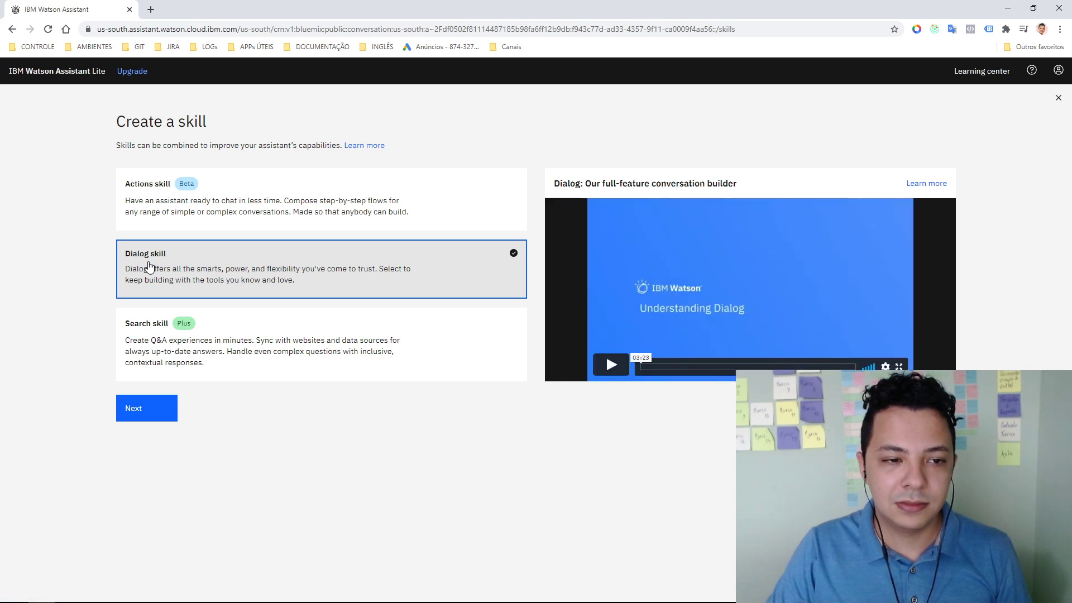
{"action": "left_click", "coordinate": [138, 411]}
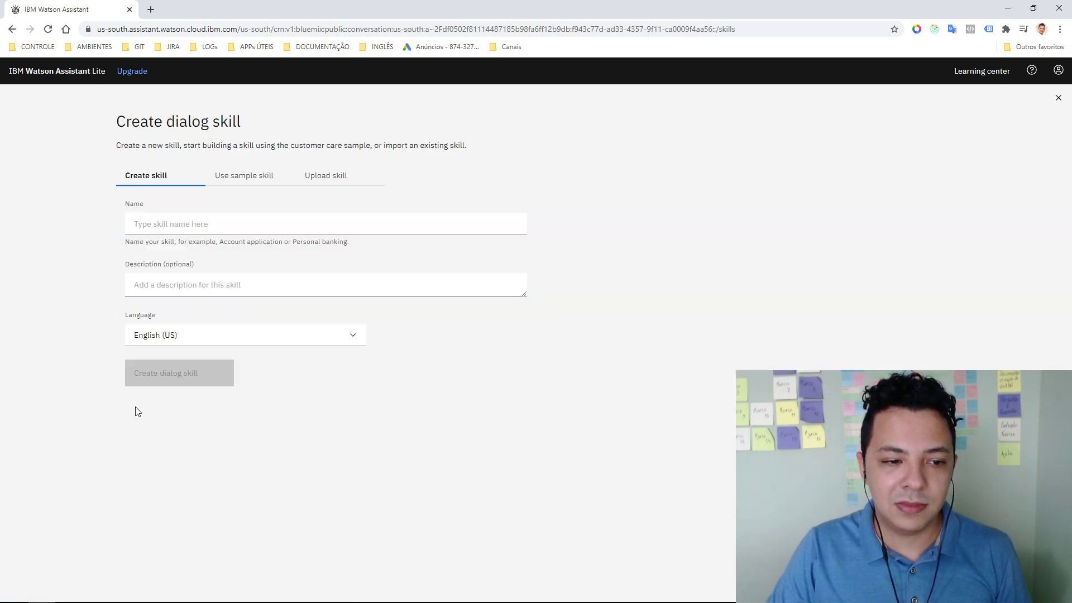
Name the new dialog skill "Skill Aula #16"
{"action": "left_click", "coordinate": [156, 226]}
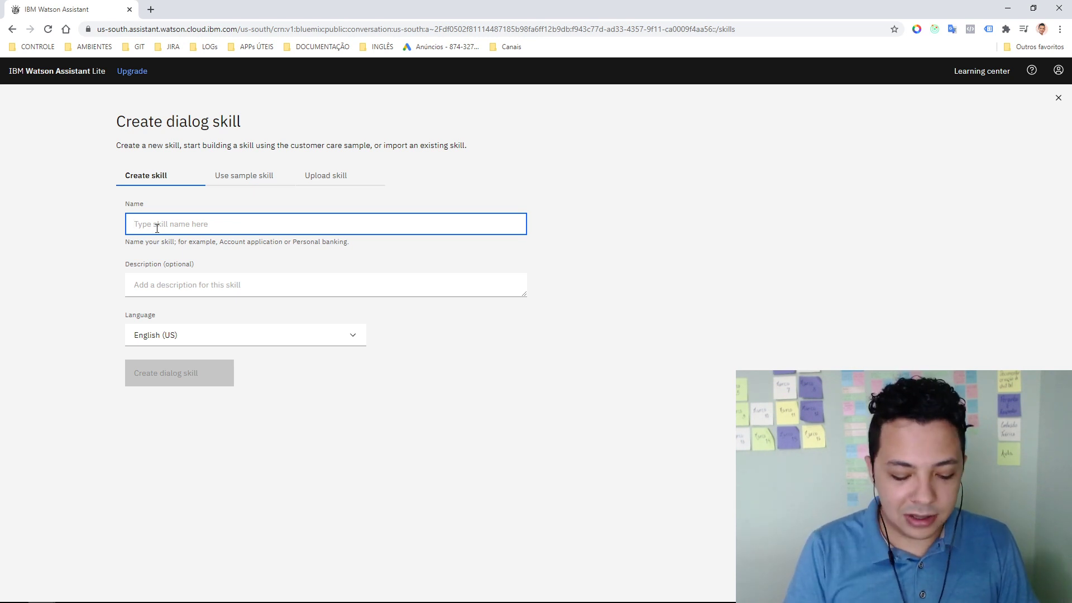
{"action": "type", "text": "W"}
{"action": "key", "text": "BackSpace"}
{"action": "type", "text": "Skill "}
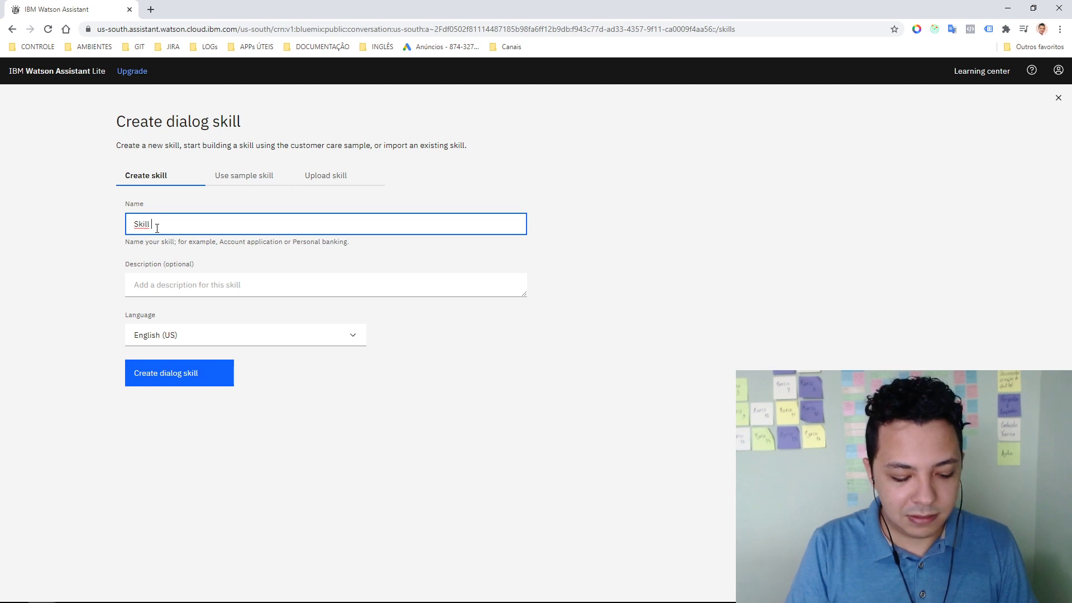
{"action": "type", "text": "Apl"}
{"action": "type", "text": "s"}
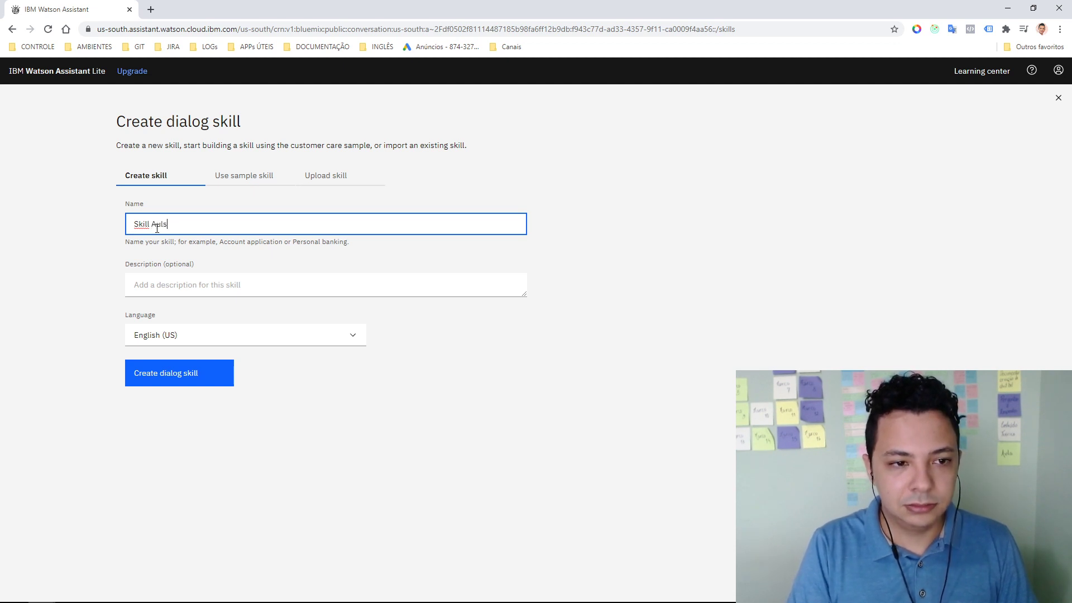
{"action": "type", "text": " #16"}
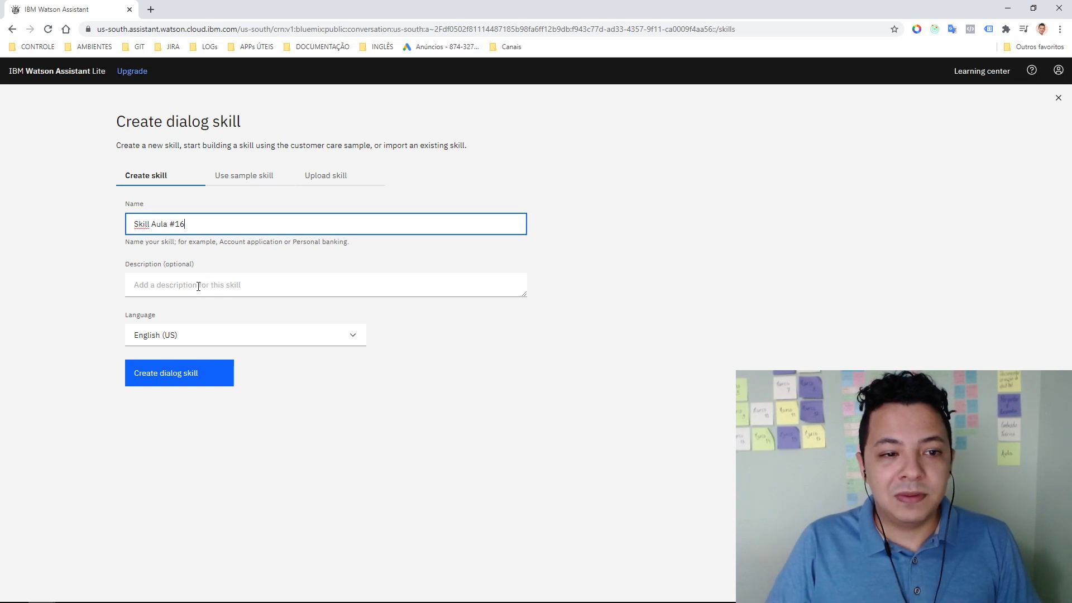
Set the skill's language to Brazilian Portuguese, leave the description empty and create the dialog skill
{"action": "left_click", "coordinate": [168, 285]}
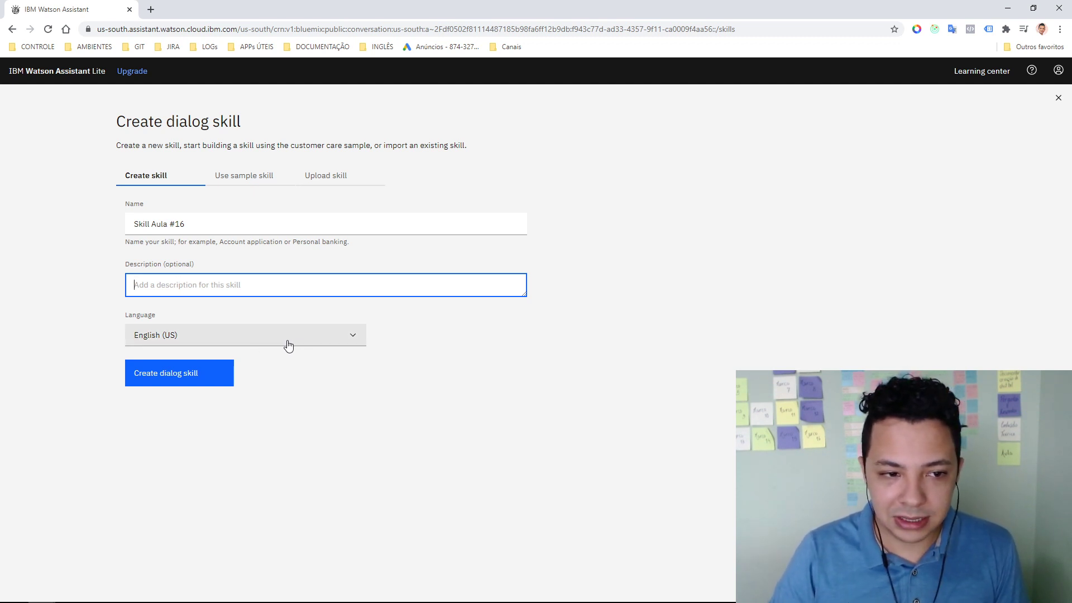
{"action": "left_click", "coordinate": [350, 340]}
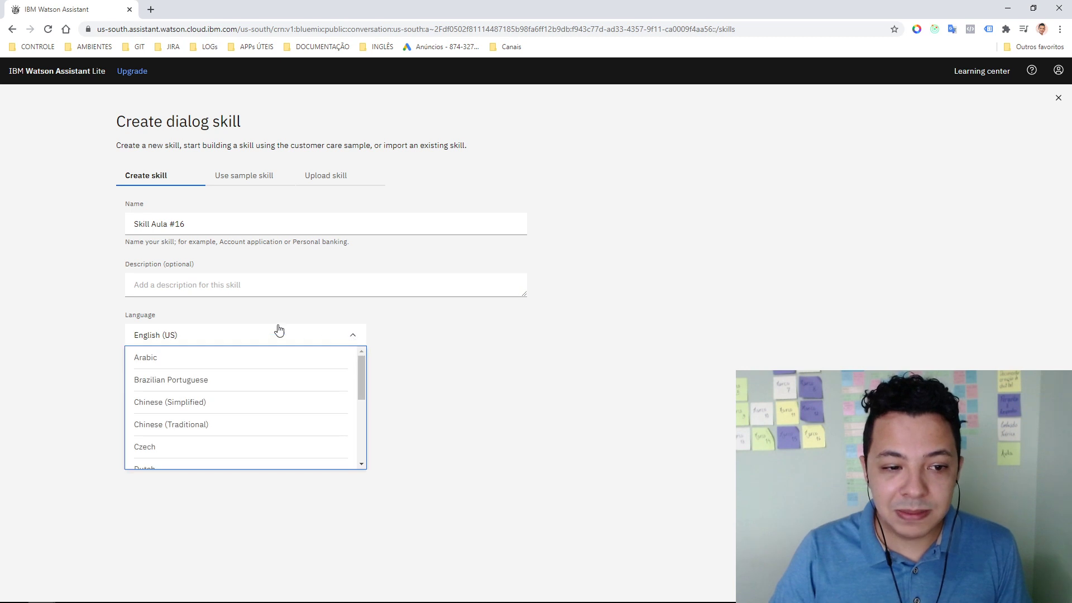
{"action": "scroll", "coordinate": [180, 378], "scroll_direction": "down", "scroll_amount": 5}
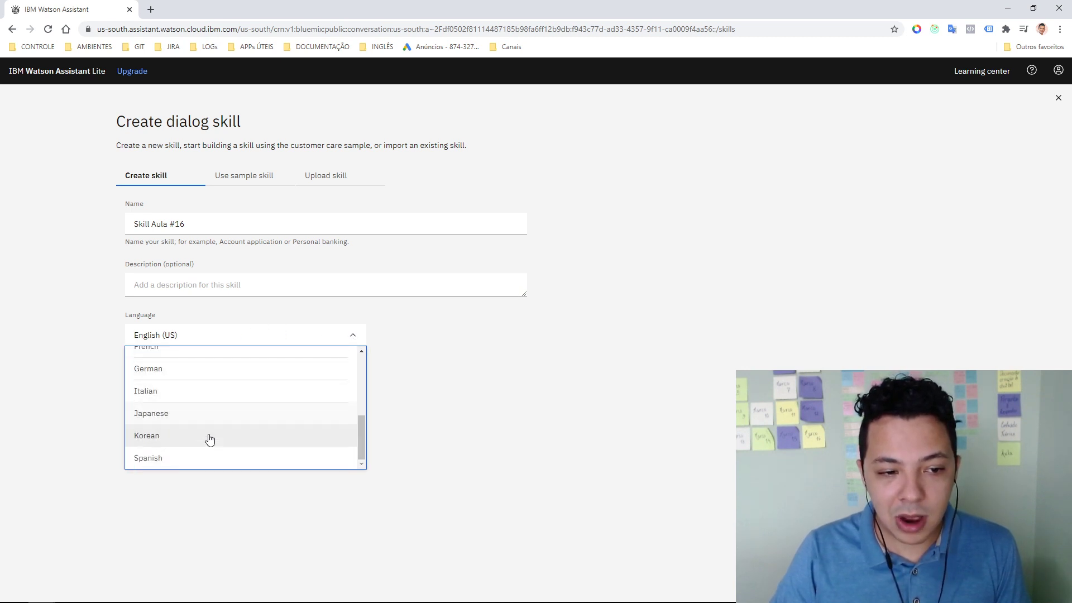
{"action": "scroll", "coordinate": [208, 441], "scroll_direction": "up", "scroll_amount": 5}
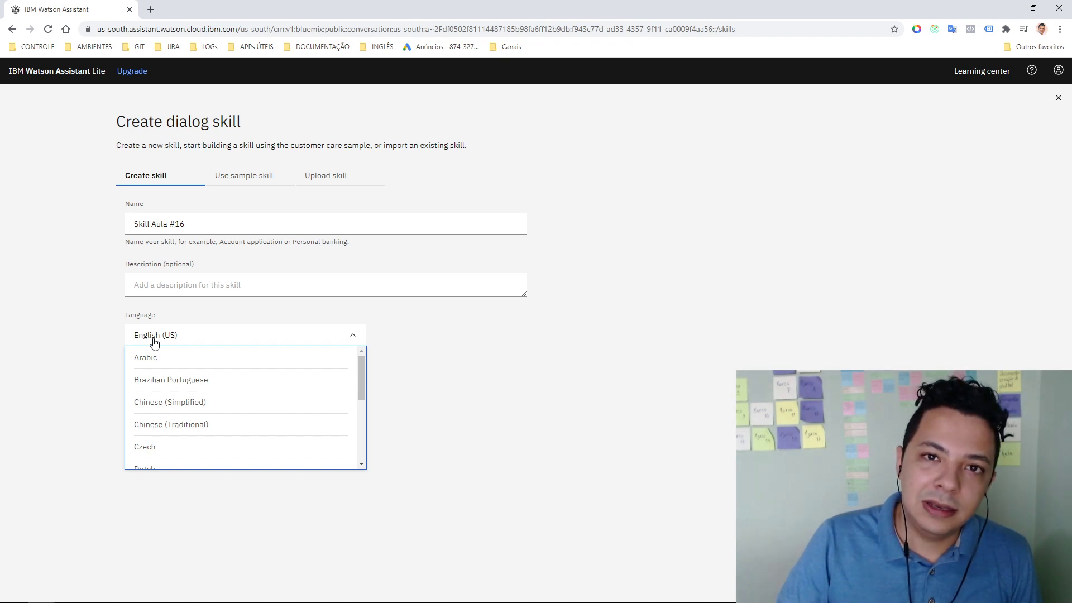
{"action": "left_click", "coordinate": [189, 384]}
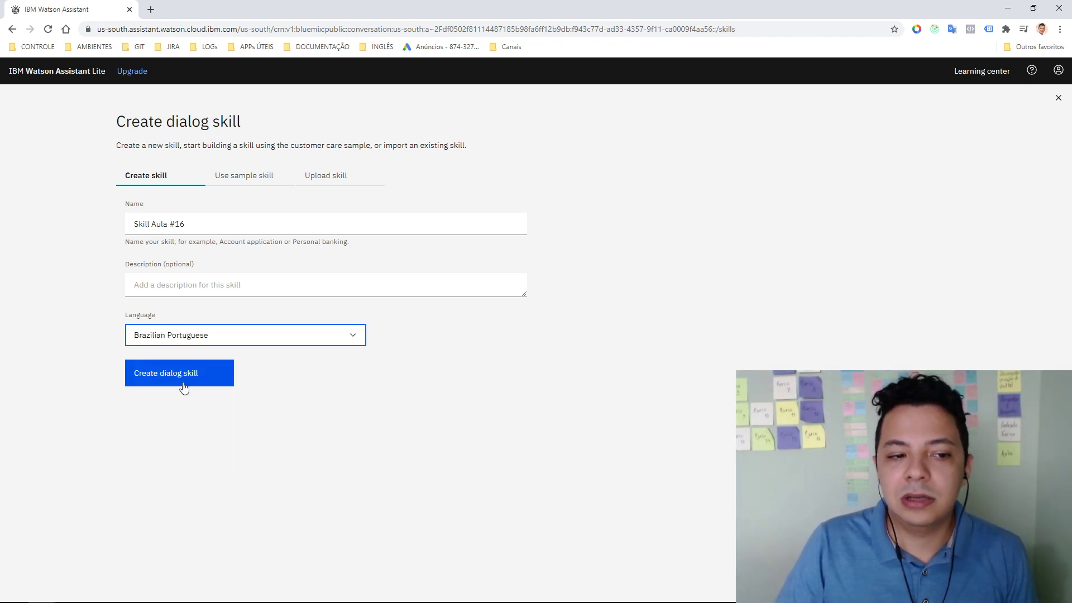
{"action": "left_click", "coordinate": [189, 379]}
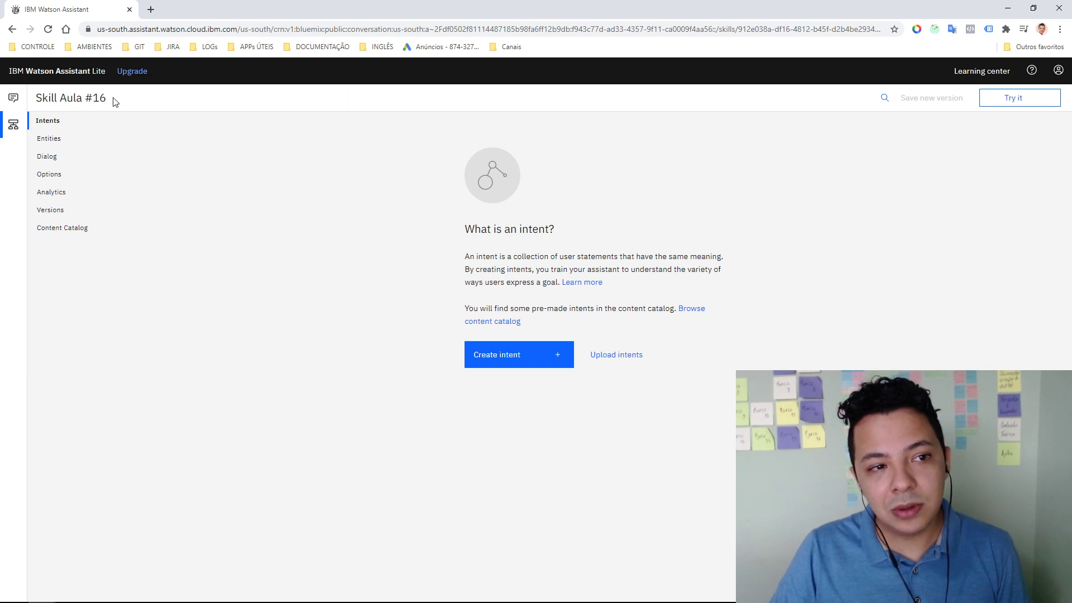
{"action": "left_click_drag", "start_coordinate": [112, 99], "coordinate": [38, 96]}
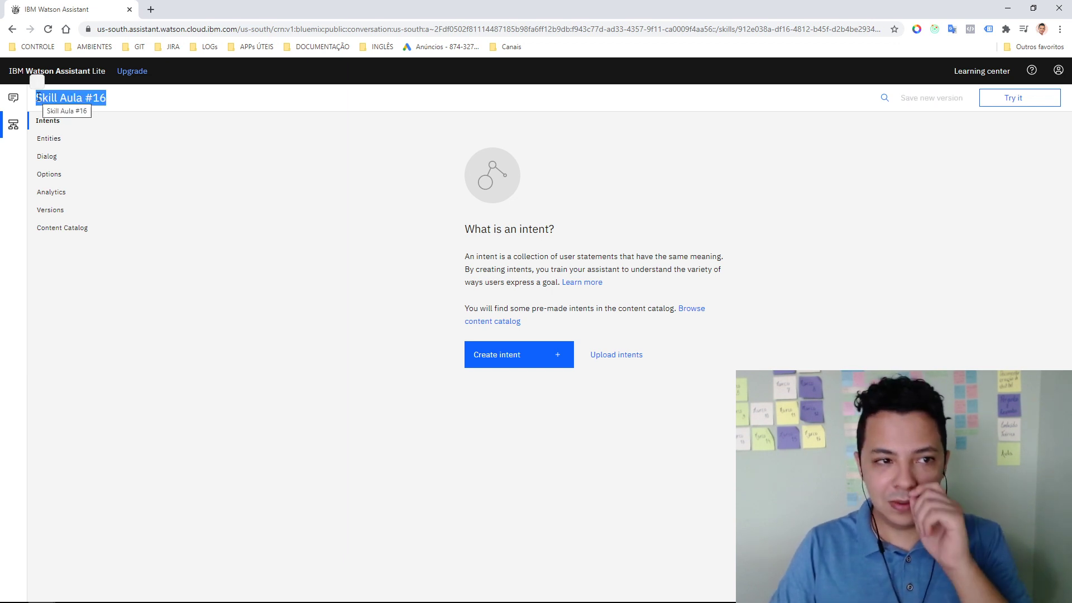
{"action": "left_click", "coordinate": [37, 98]}
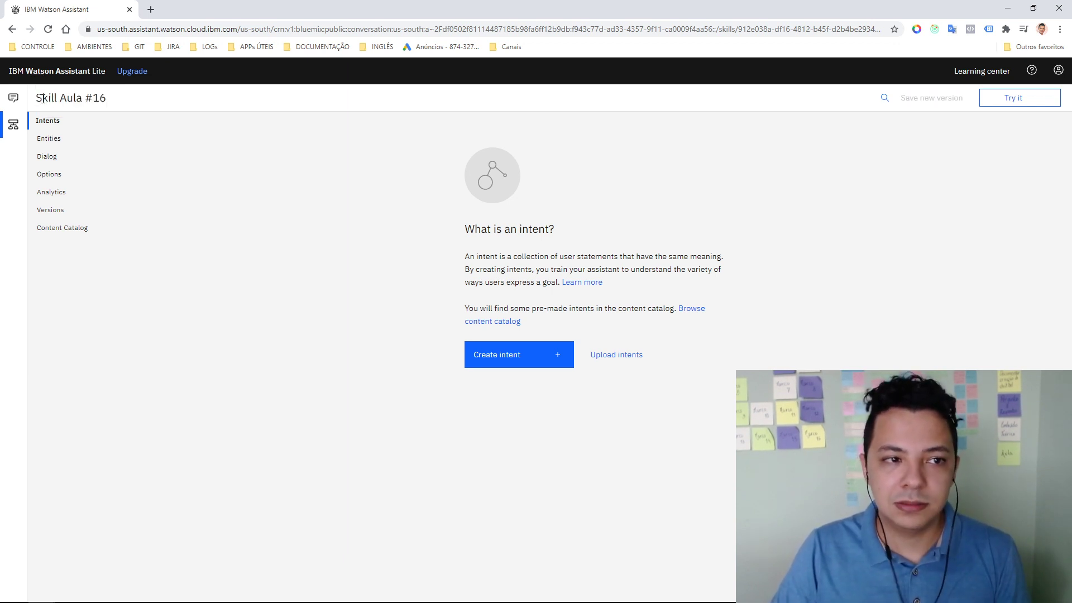
{"action": "double_click", "coordinate": [47, 98]}
{"action": "double_click", "coordinate": [72, 99]}
{"action": "left_click", "coordinate": [74, 99]}
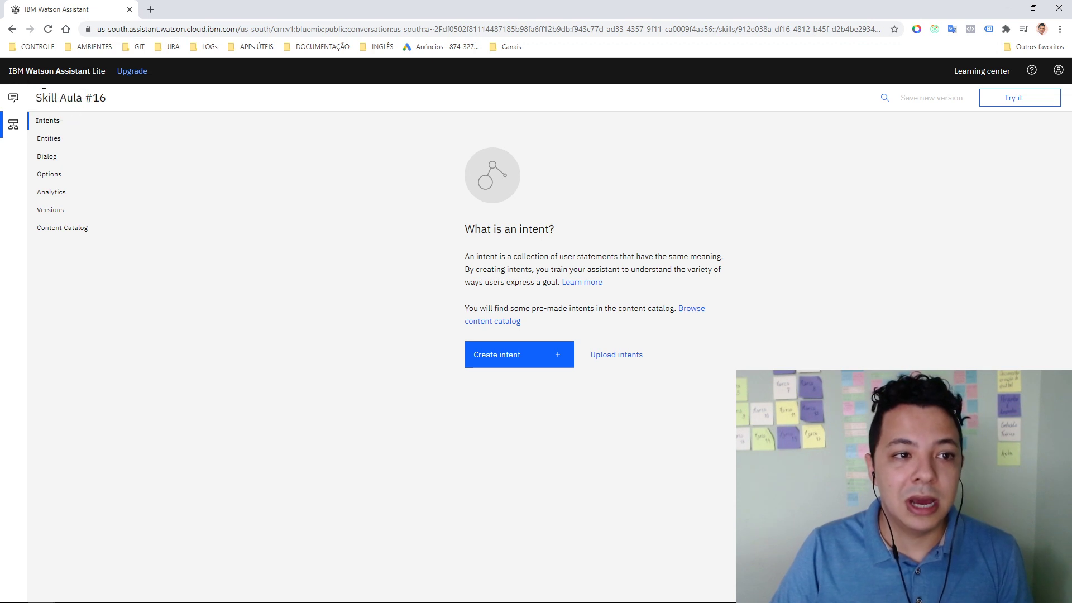
{"action": "double_click", "coordinate": [76, 100]}
{"action": "triple_click", "coordinate": [83, 100]}
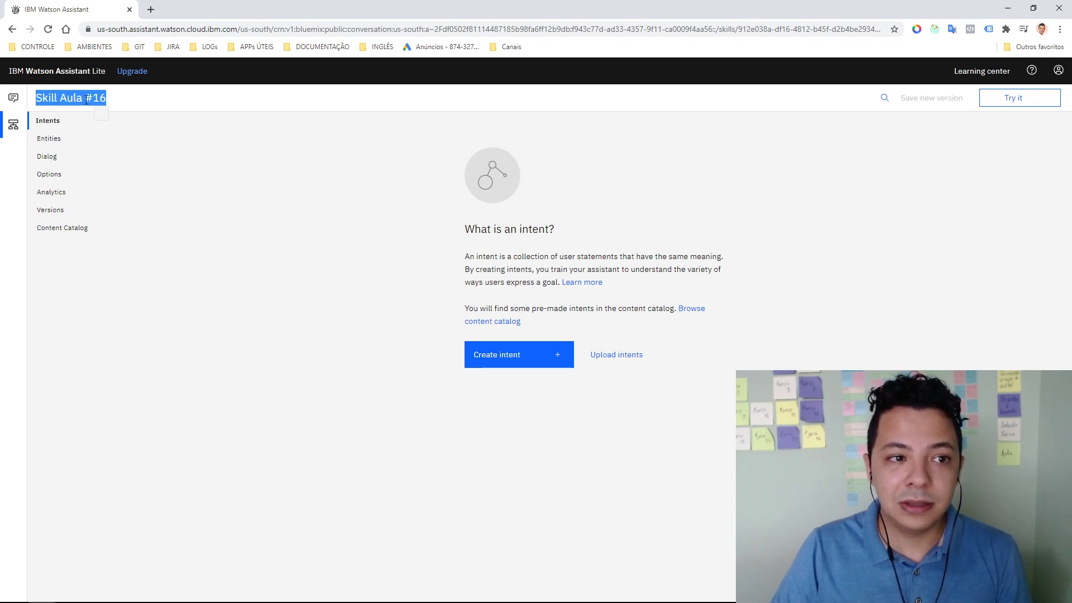
{"action": "triple_click", "coordinate": [94, 101]}
{"action": "left_click", "coordinate": [152, 104]}
{"action": "triple_click", "coordinate": [39, 98]}
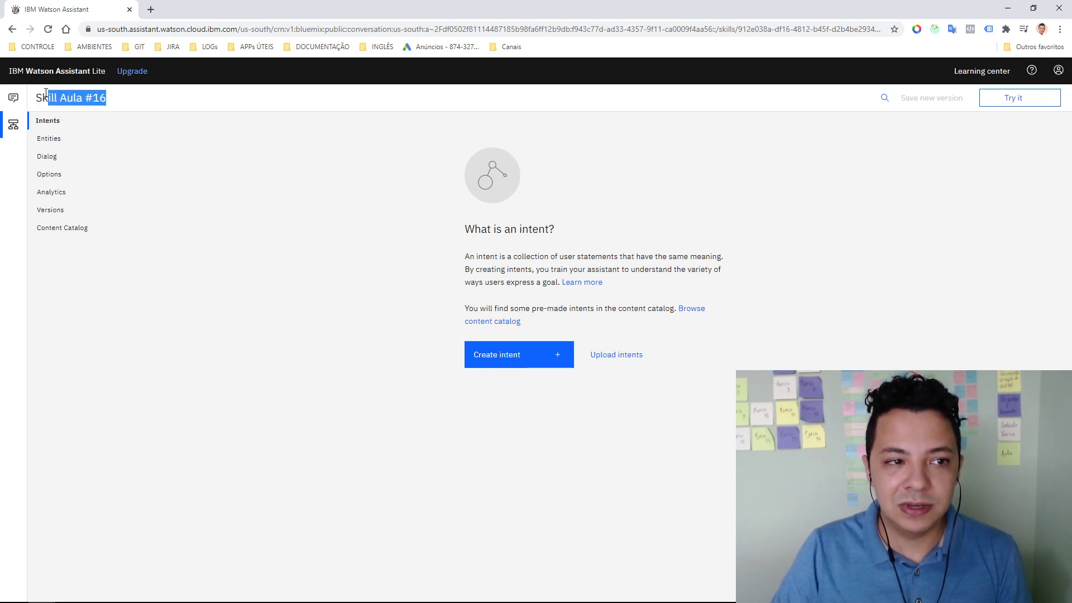
{"action": "triple_click", "coordinate": [37, 98]}
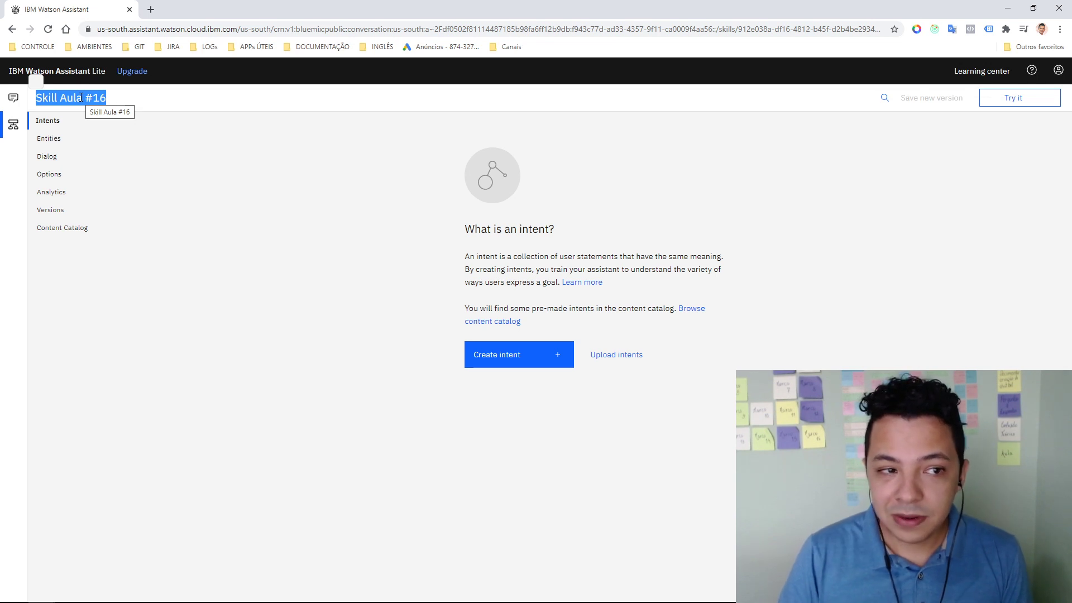
Open the skill's dialog nodes and send the test message "oi" to the assistant in the try-out chat
{"action": "left_click", "coordinate": [56, 156]}
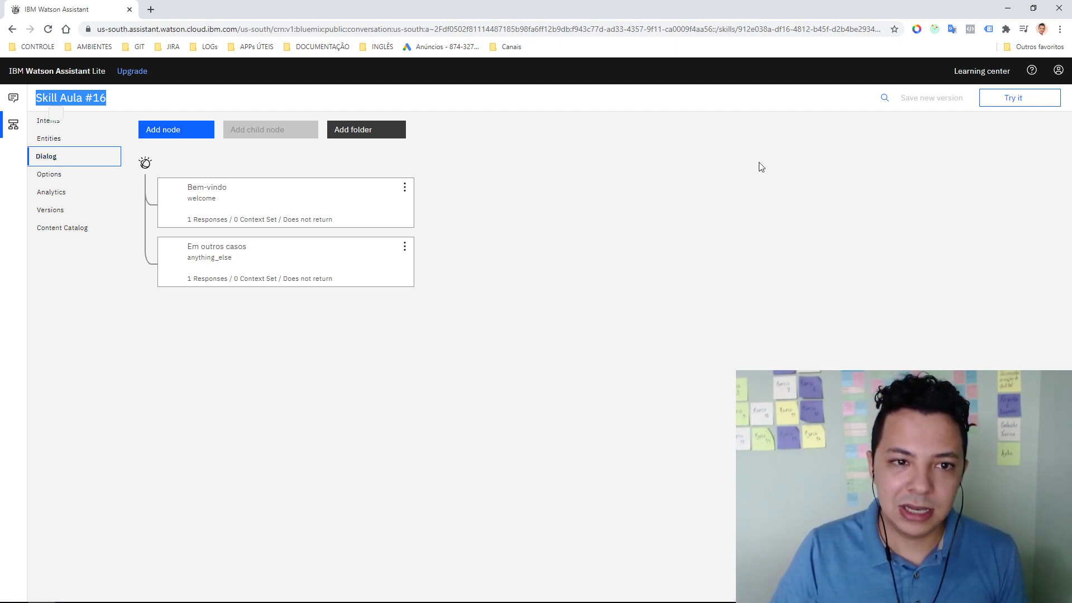
{"action": "left_click", "coordinate": [701, 159]}
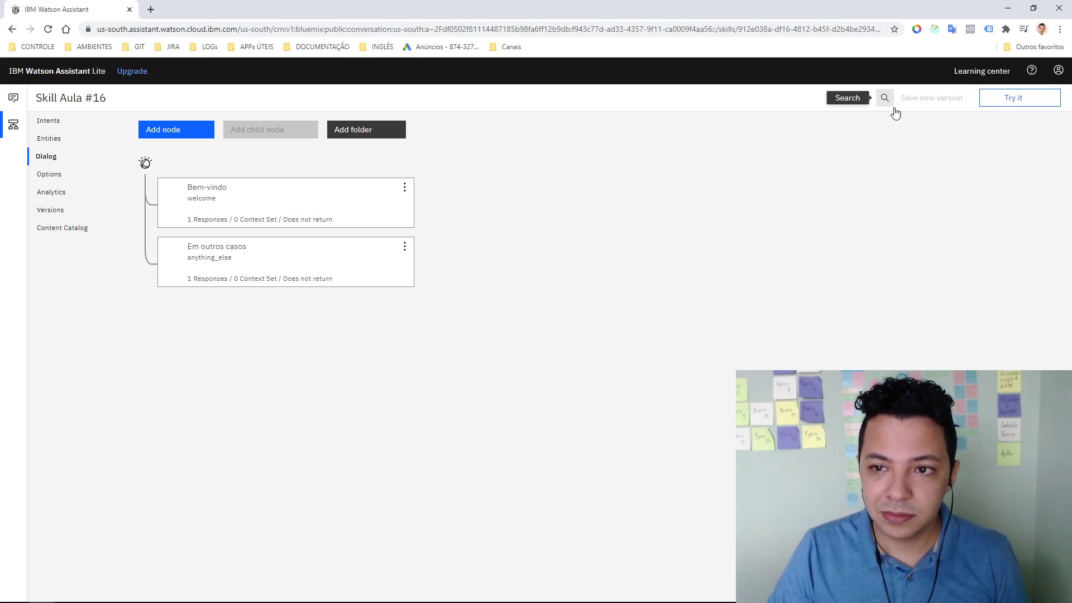
{"action": "left_click", "coordinate": [998, 108]}
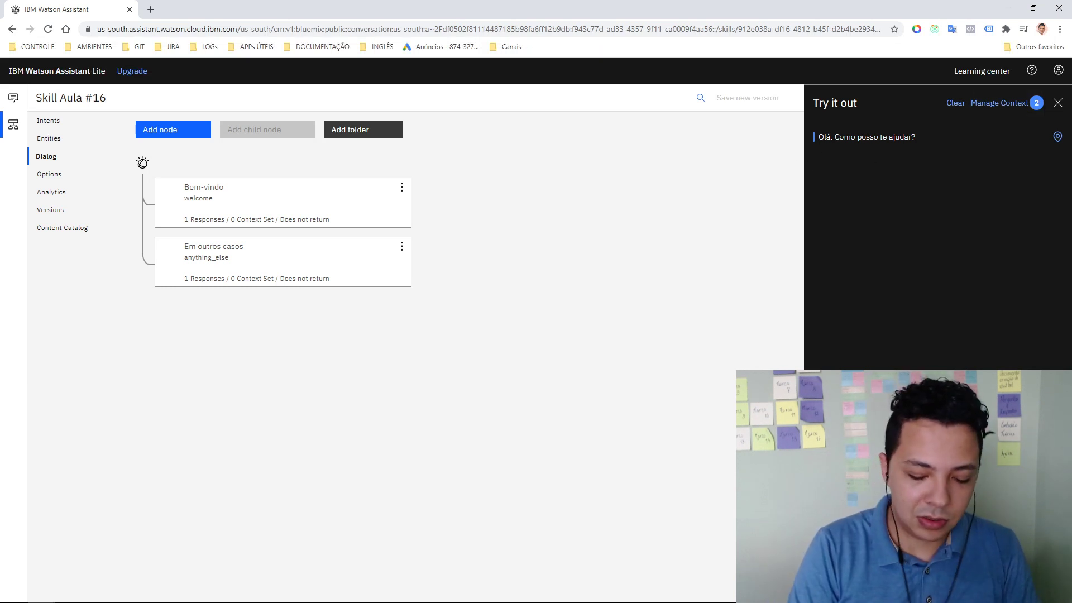
{"action": "key", "text": "Return"}
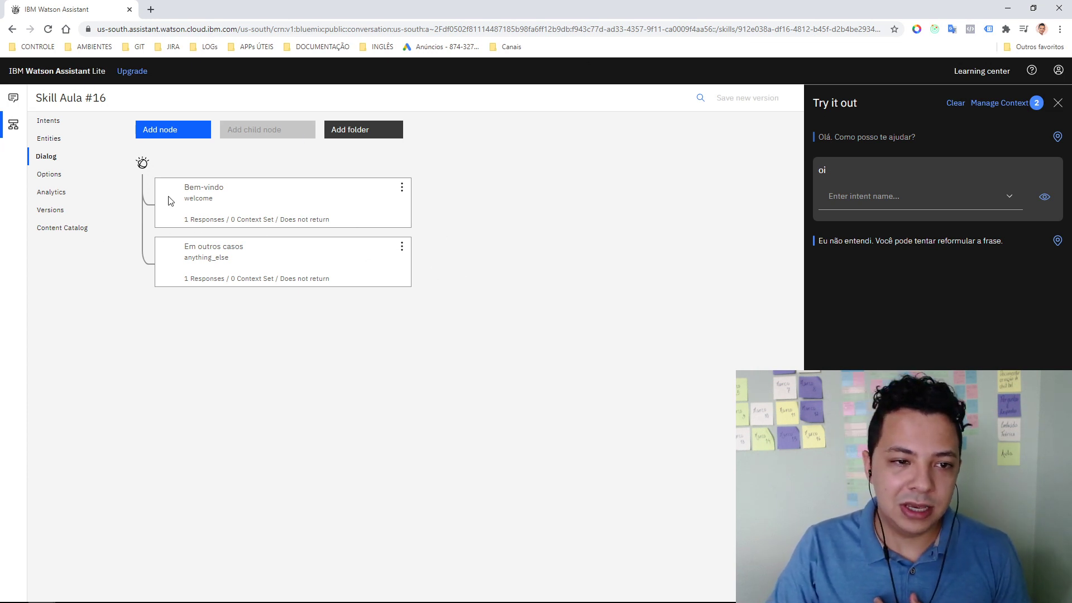
Look over the Bem-vindo and Em outros casos nodes and send "fale comigo" as another test message
{"action": "left_click", "coordinate": [210, 196]}
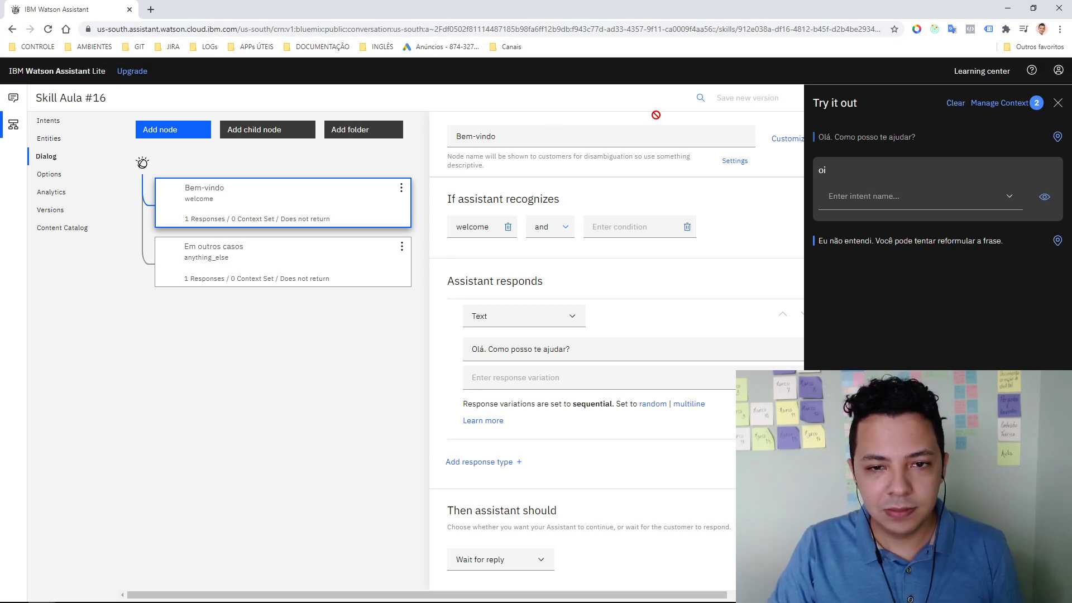
{"action": "left_click", "coordinate": [329, 265]}
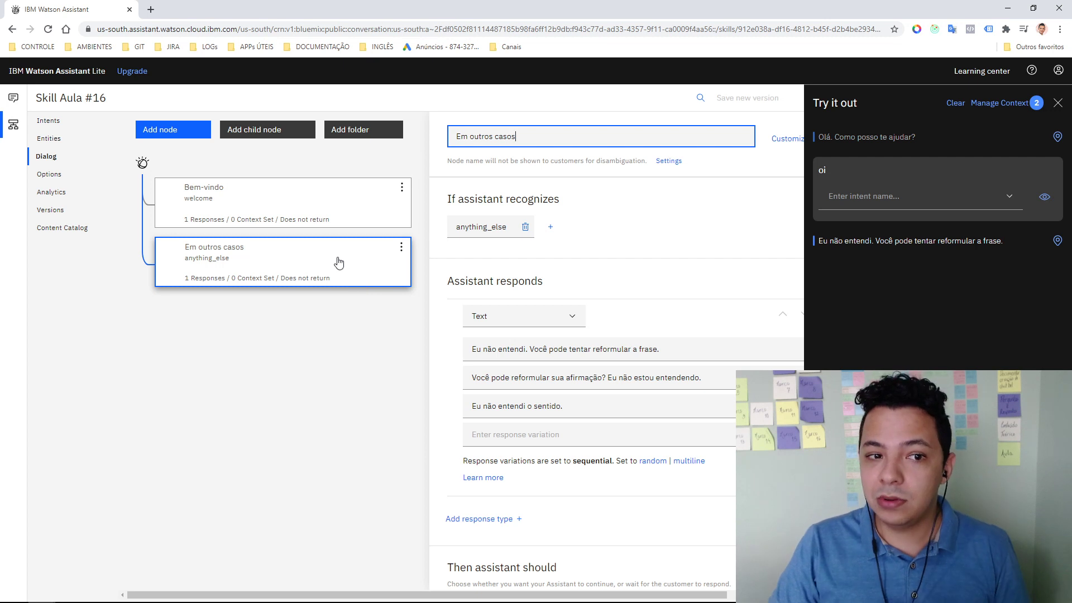
{"action": "left_click_drag", "start_coordinate": [817, 172], "coordinate": [832, 169]}
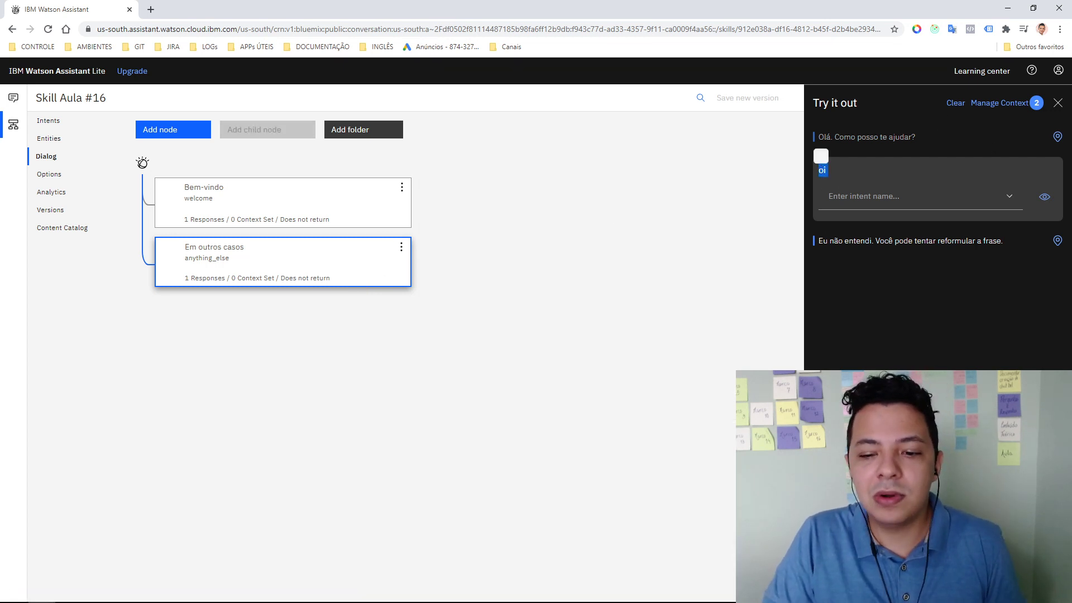
{"action": "left_click", "coordinate": [832, 169]}
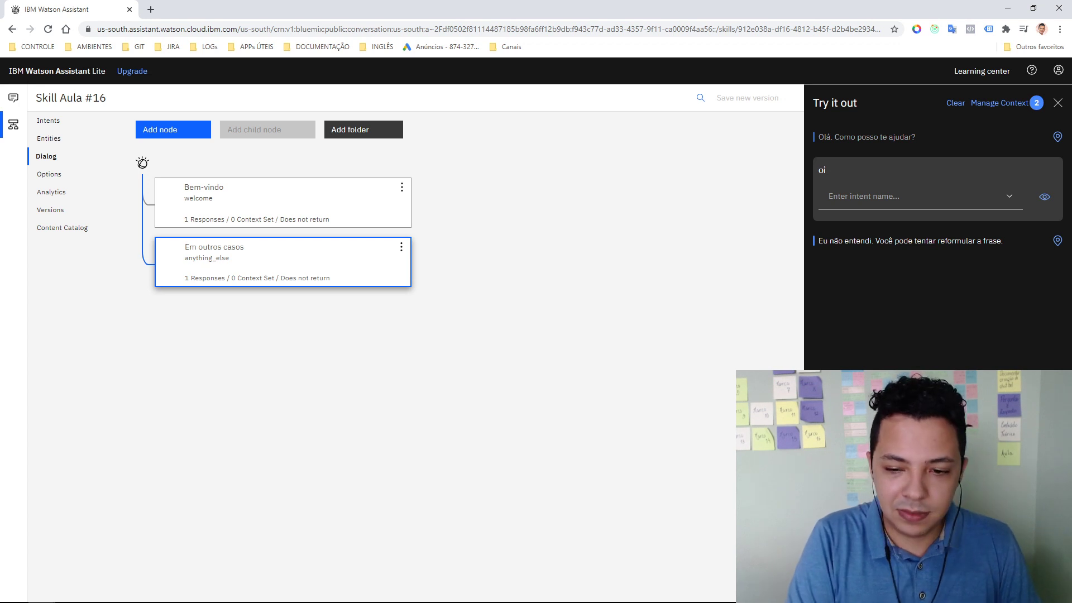
{"action": "key", "text": "Return"}
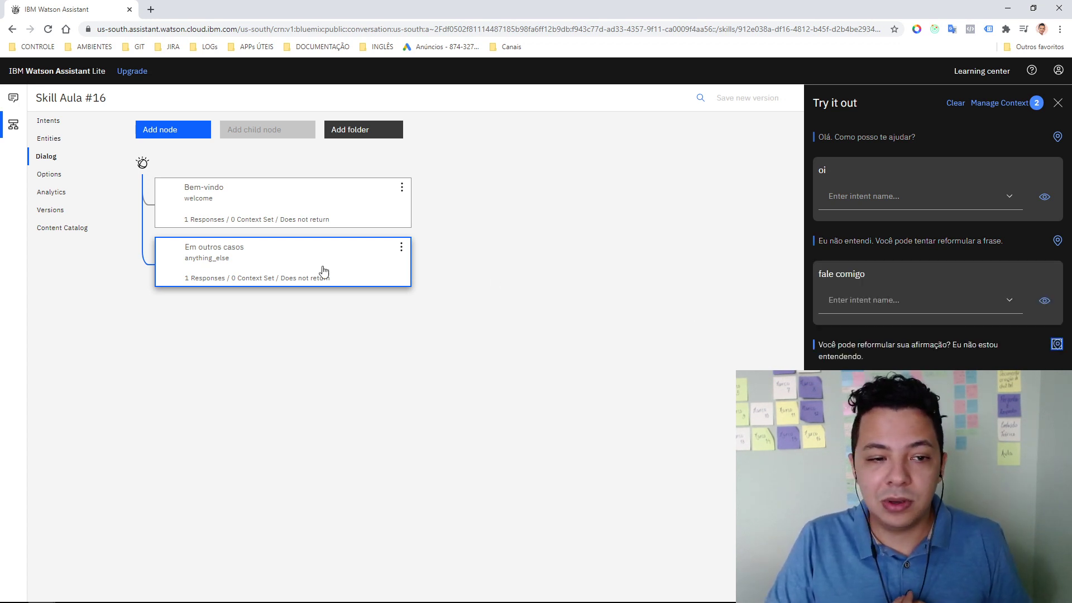
Review the text response variations of the Em outros casos node and close the node
{"action": "left_click", "coordinate": [283, 275]}
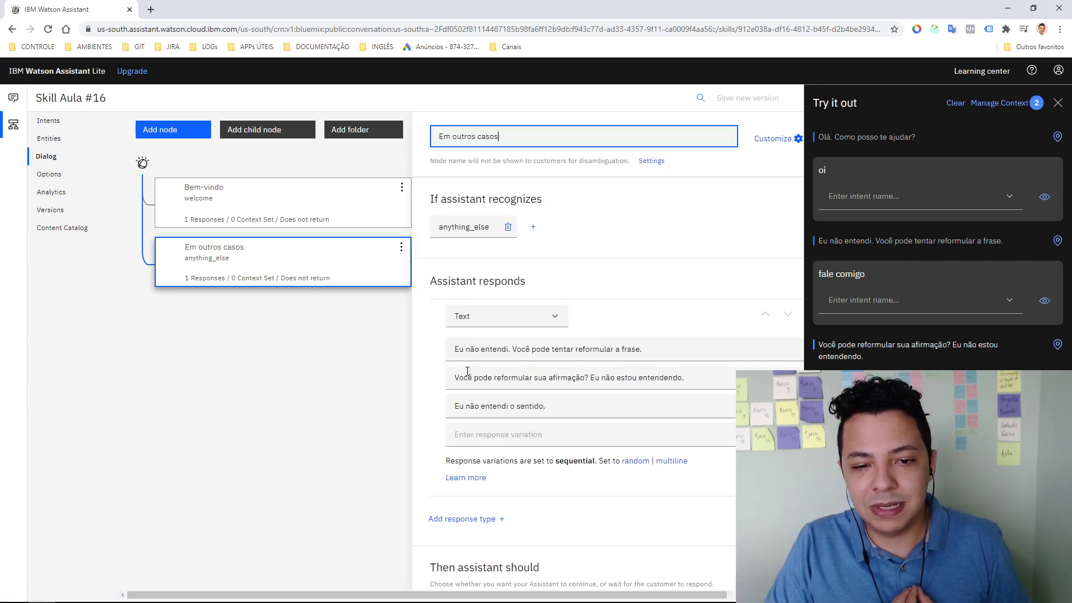
{"action": "left_click_drag", "start_coordinate": [394, 349], "coordinate": [407, 397]}
{"action": "triple_click", "coordinate": [408, 377]}
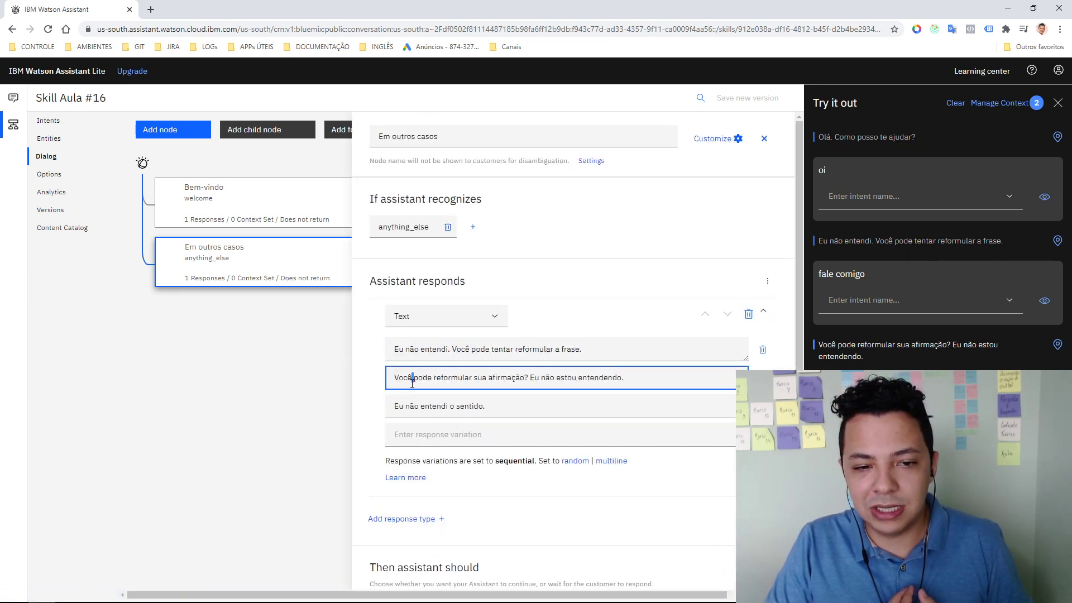
{"action": "triple_click", "coordinate": [427, 406]}
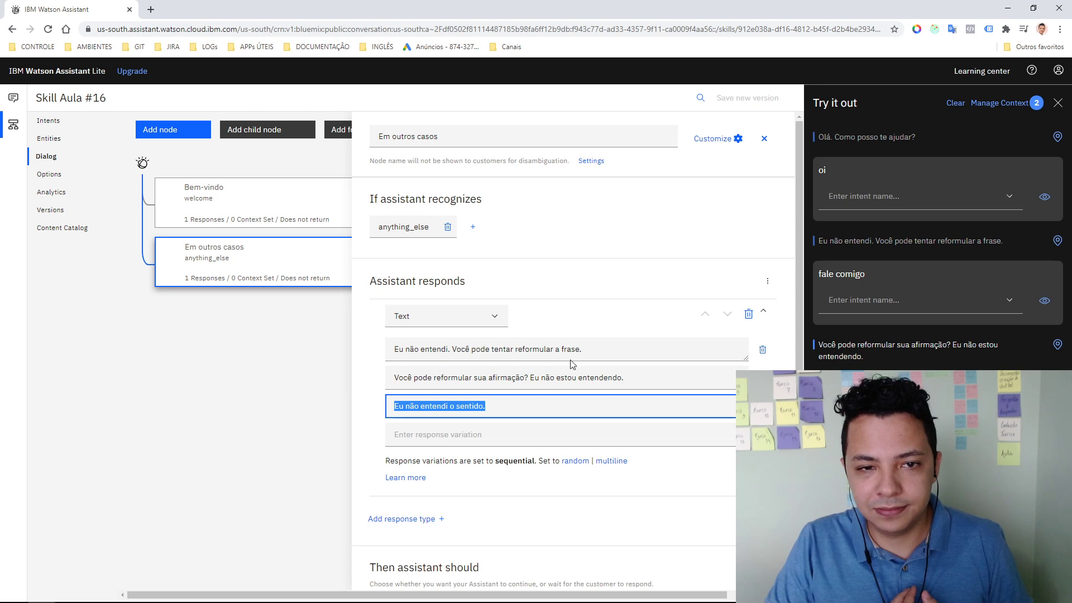
{"action": "left_click", "coordinate": [765, 139]}
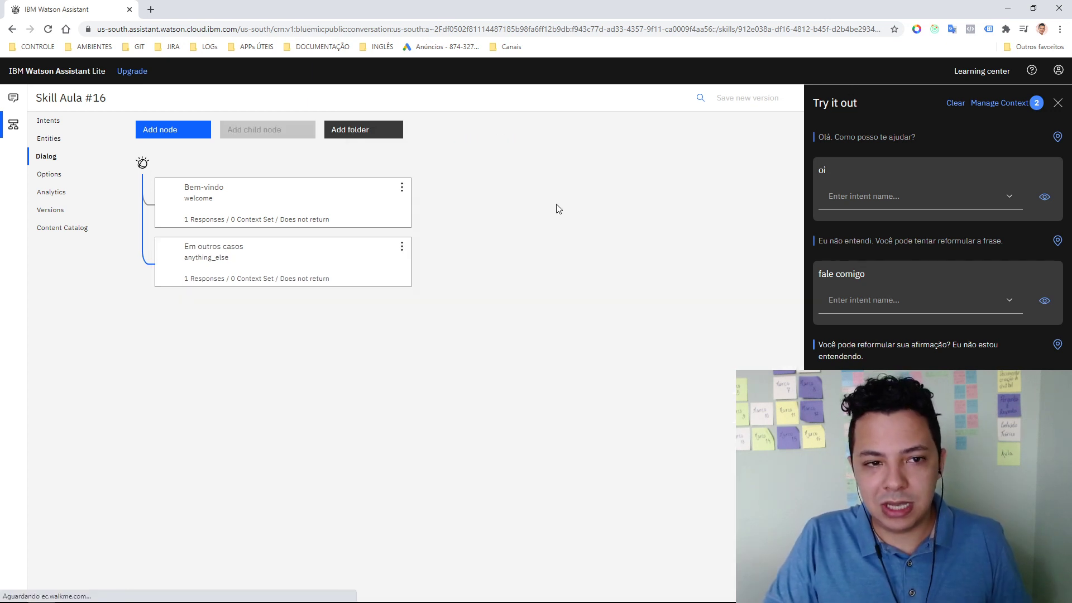
Examine the recognition condition of the Bem-vindo node
{"action": "left_click", "coordinate": [271, 209]}
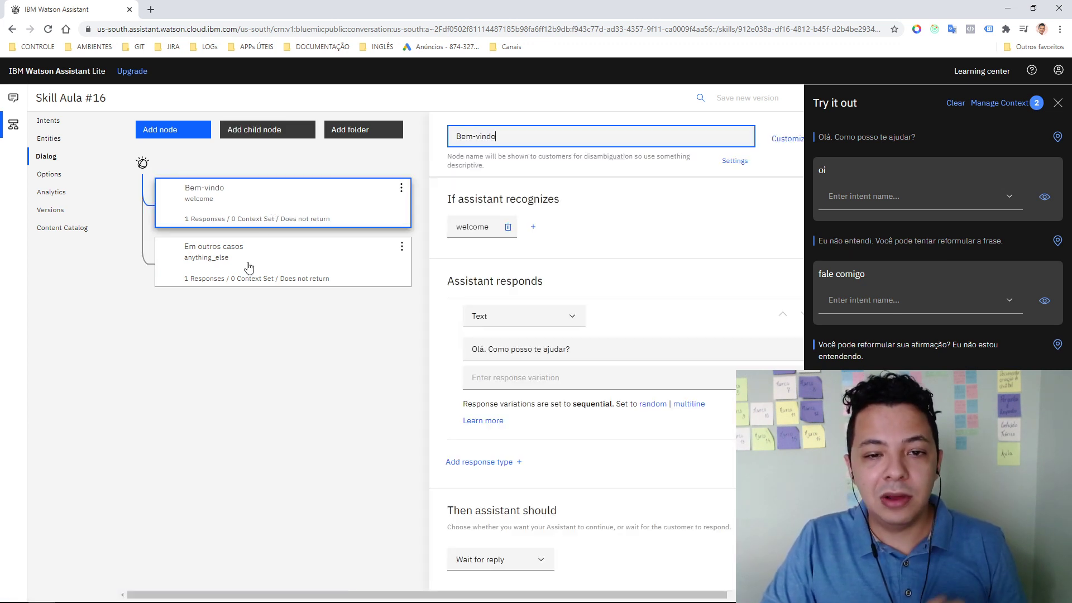
{"action": "double_click", "coordinate": [472, 229]}
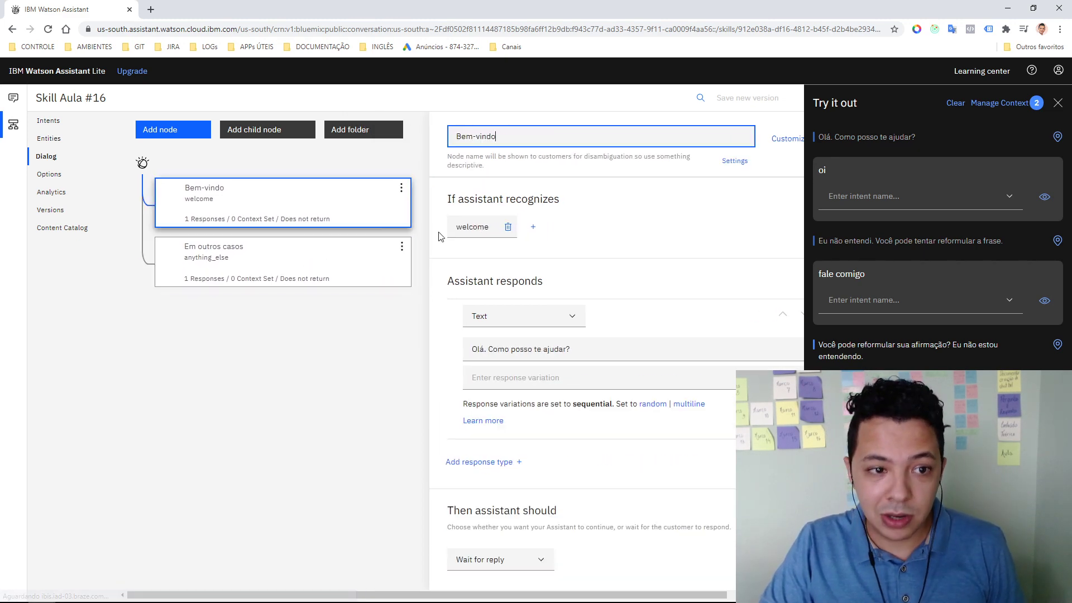
{"action": "left_click", "coordinate": [478, 229]}
{"action": "double_click", "coordinate": [393, 225]}
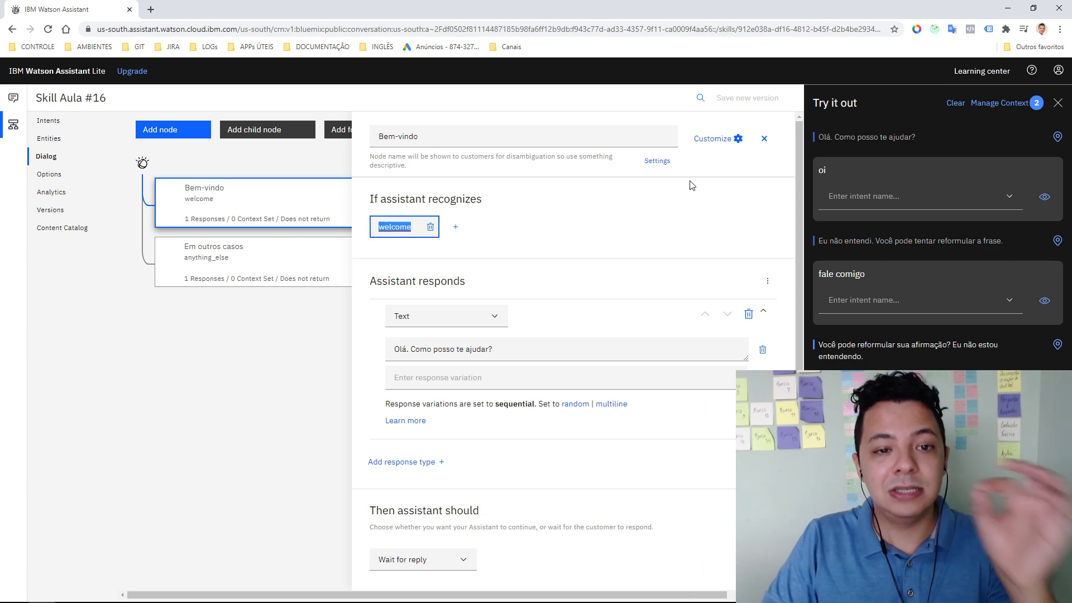
Close the Bem-vindo node and examine the recognition condition of the Em outros casos node before closing it too
{"action": "left_click", "coordinate": [717, 138]}
{"action": "left_click", "coordinate": [762, 138]}
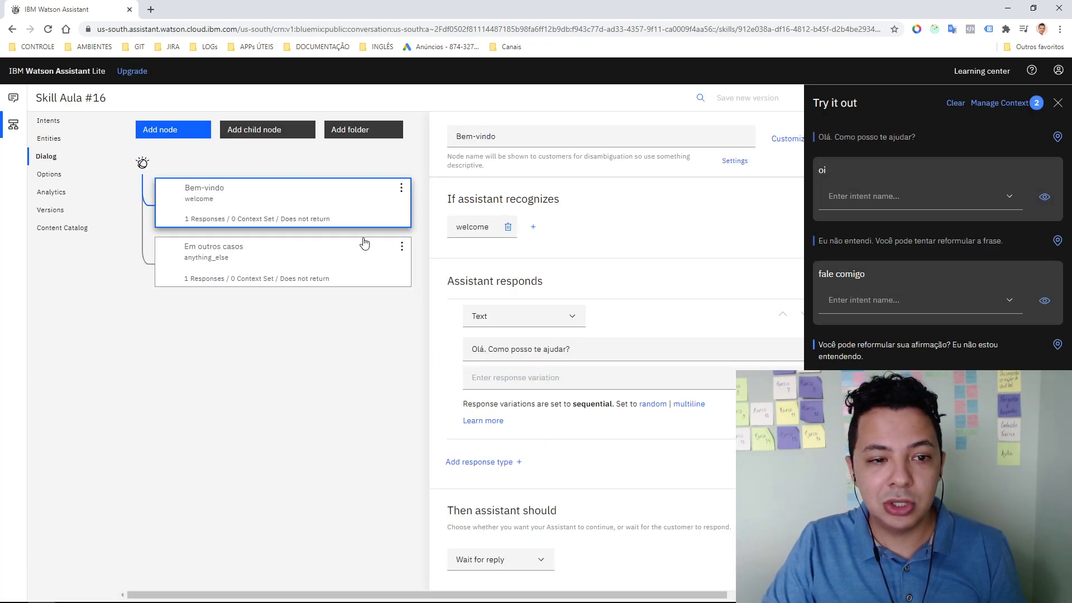
{"action": "left_click", "coordinate": [357, 262]}
{"action": "left_click_drag", "start_coordinate": [477, 227], "coordinate": [450, 232]}
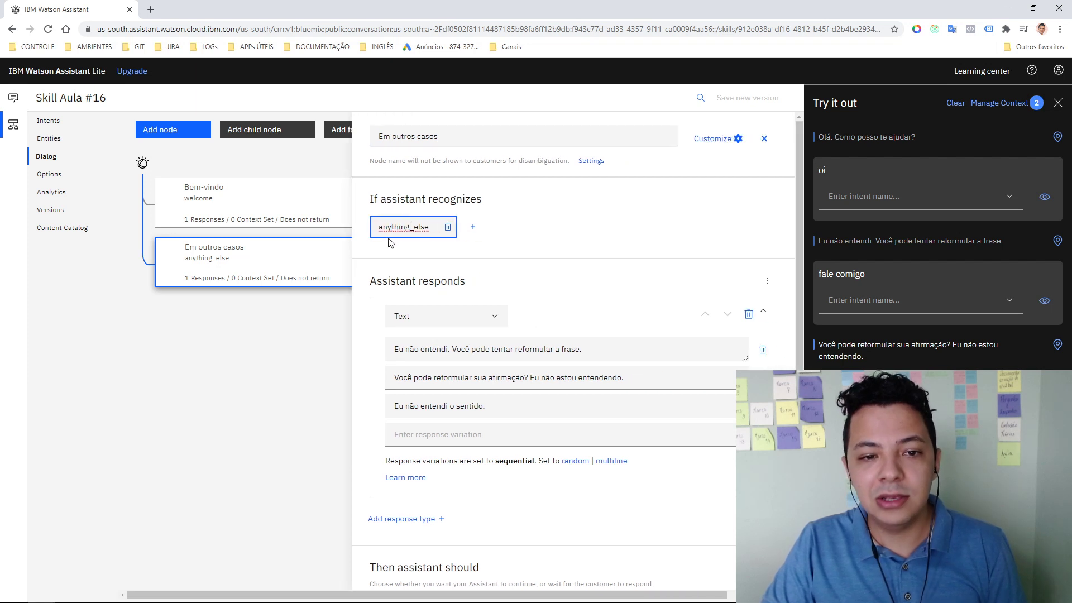
{"action": "double_click", "coordinate": [395, 229]}
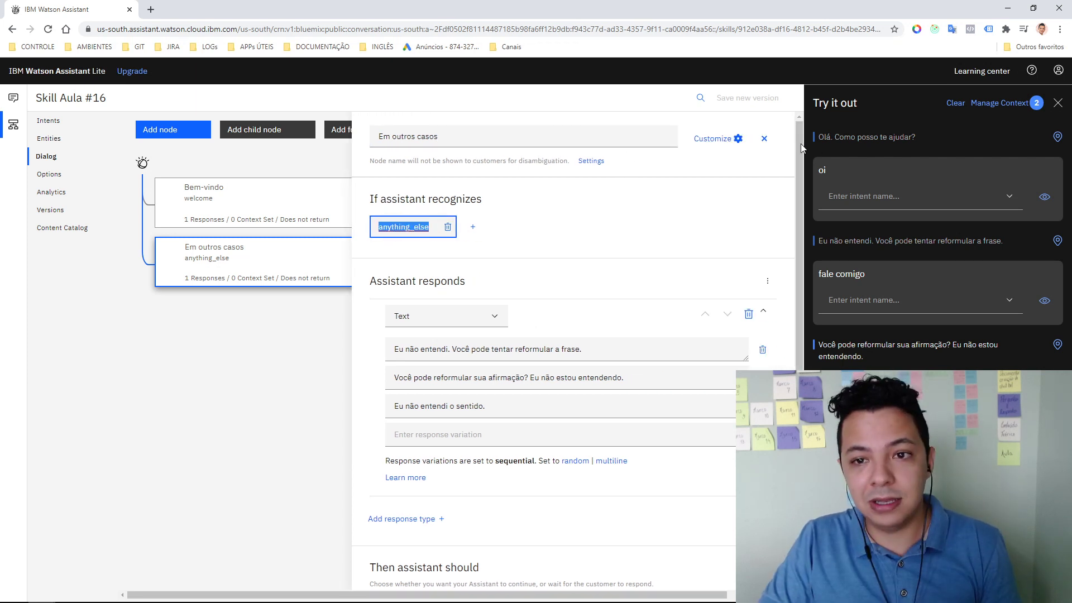
{"action": "left_click", "coordinate": [764, 138]}
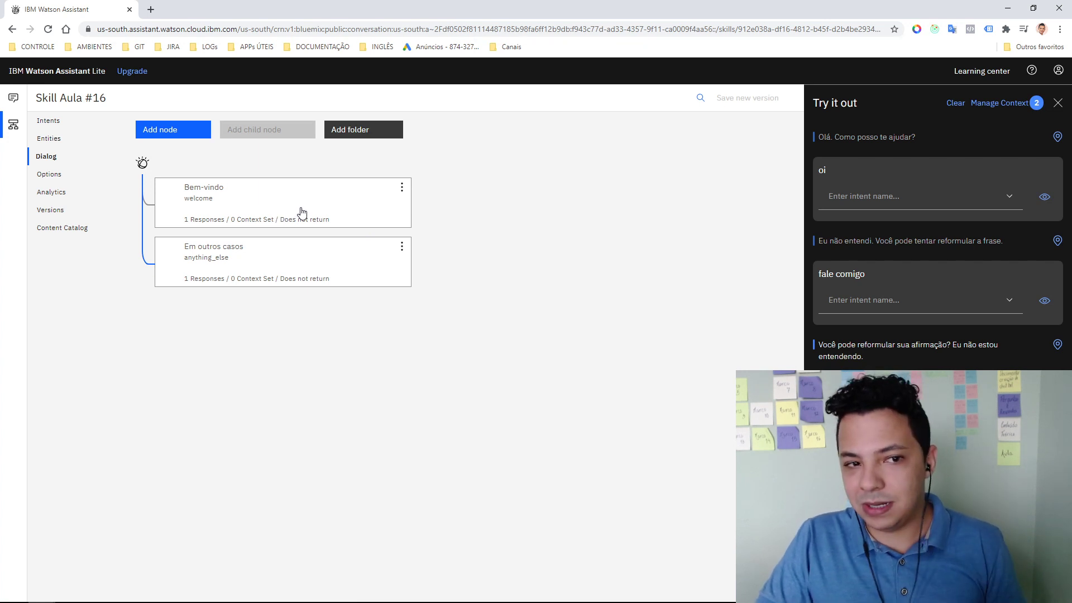
Look over the settings of the Em outros casos node again and close both the try-out chat and the node
{"action": "left_click", "coordinate": [305, 256]}
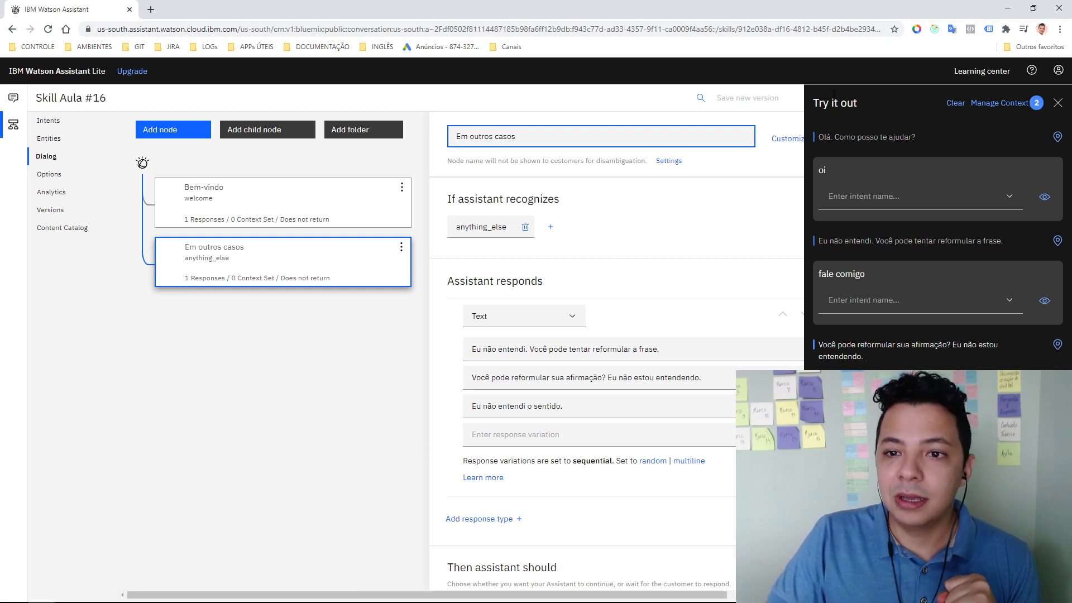
{"action": "left_click", "coordinate": [1058, 103]}
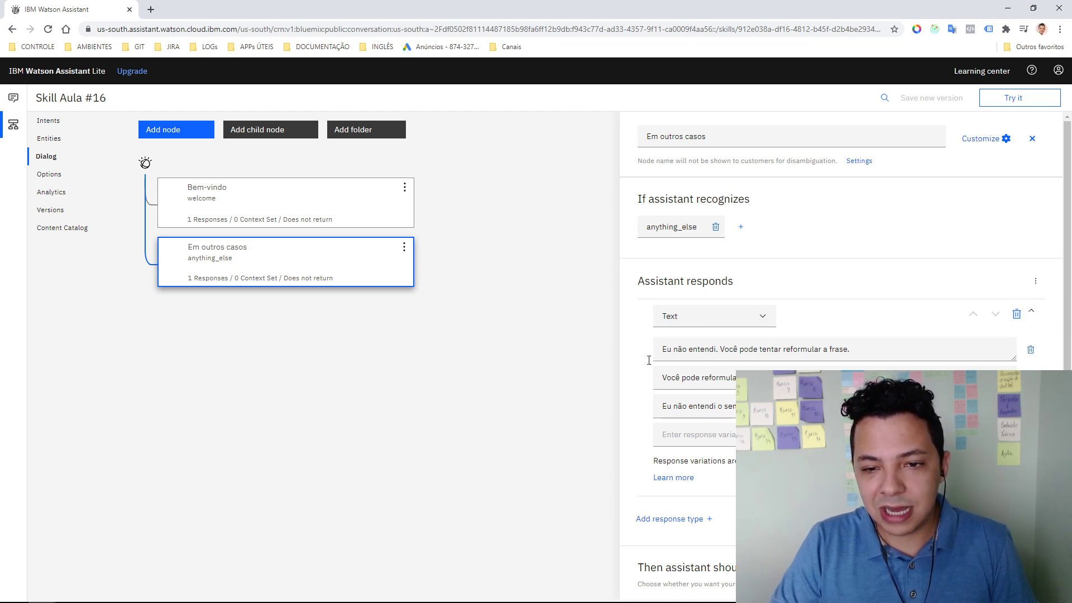
{"action": "left_click", "coordinate": [1033, 140]}
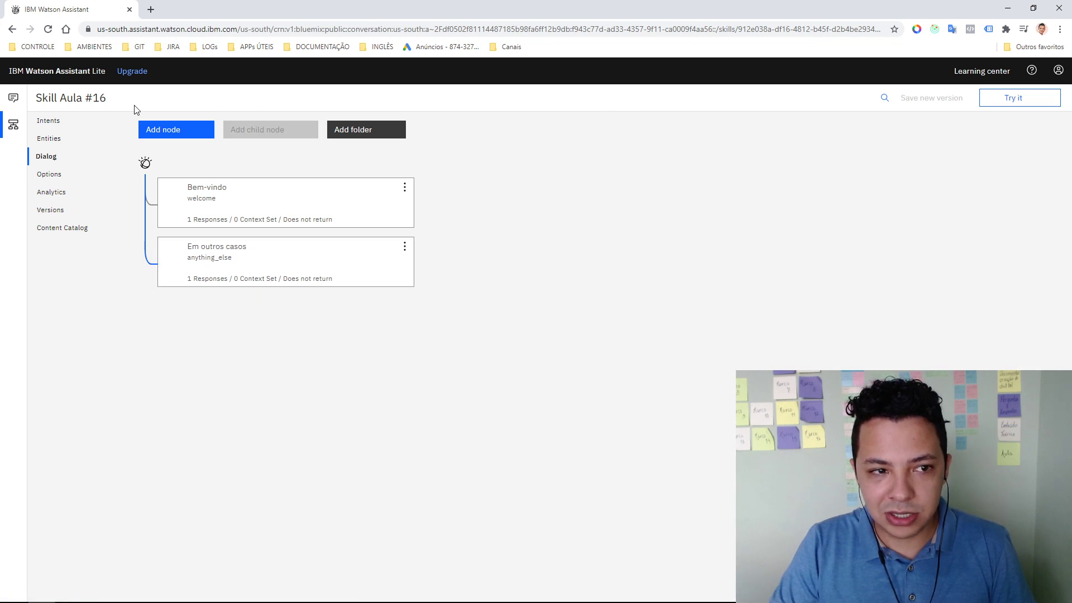
Create a new intent named queroVisitar in the skill, without a description
{"action": "left_click", "coordinate": [51, 122]}
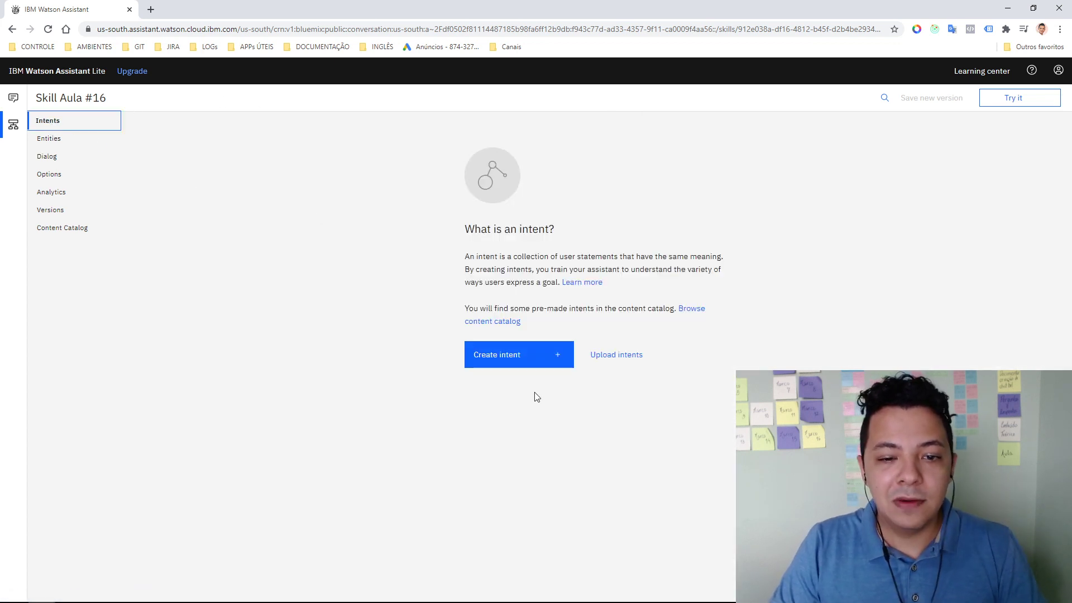
{"action": "left_click", "coordinate": [519, 362]}
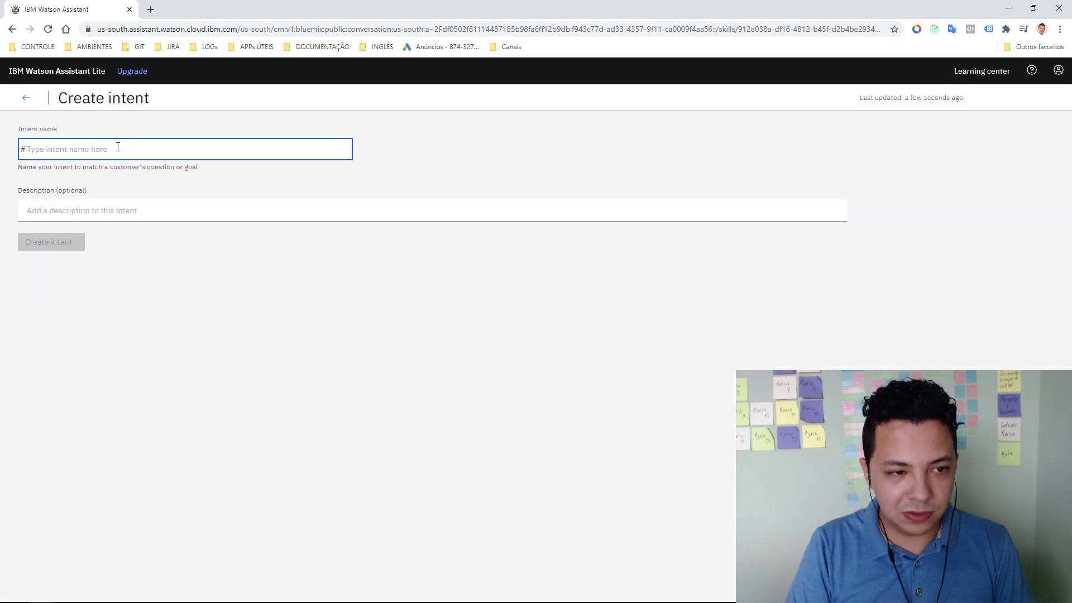
{"action": "type", "text": "Quero"}
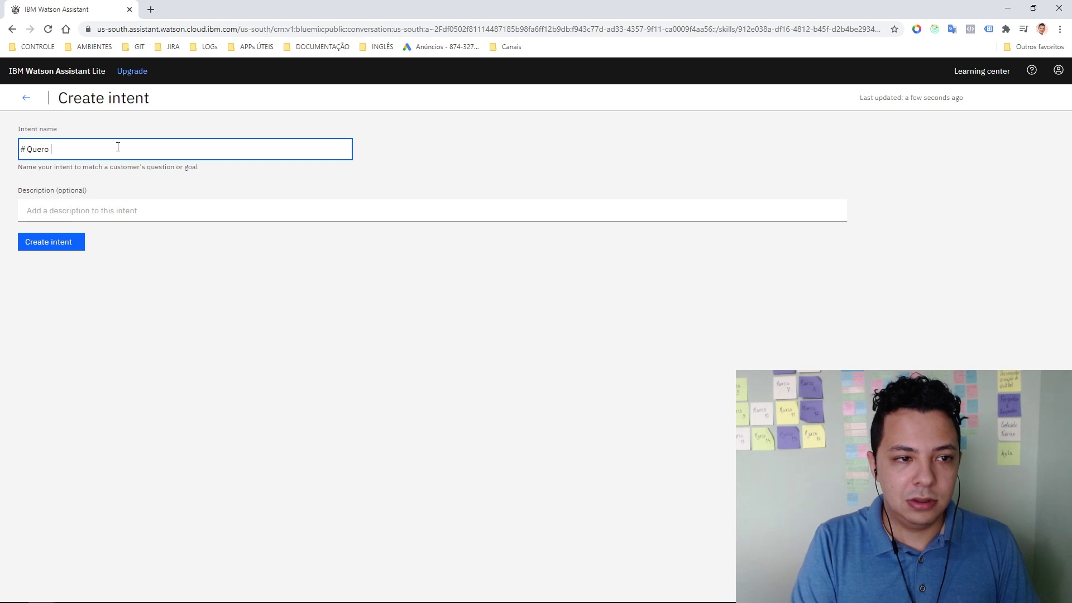
{"action": "key", "text": "BackSpace"}
{"action": "key", "text": "BackSpace"}
{"action": "key", "text": "BackSpace"}
{"action": "type", "text": "qu"}
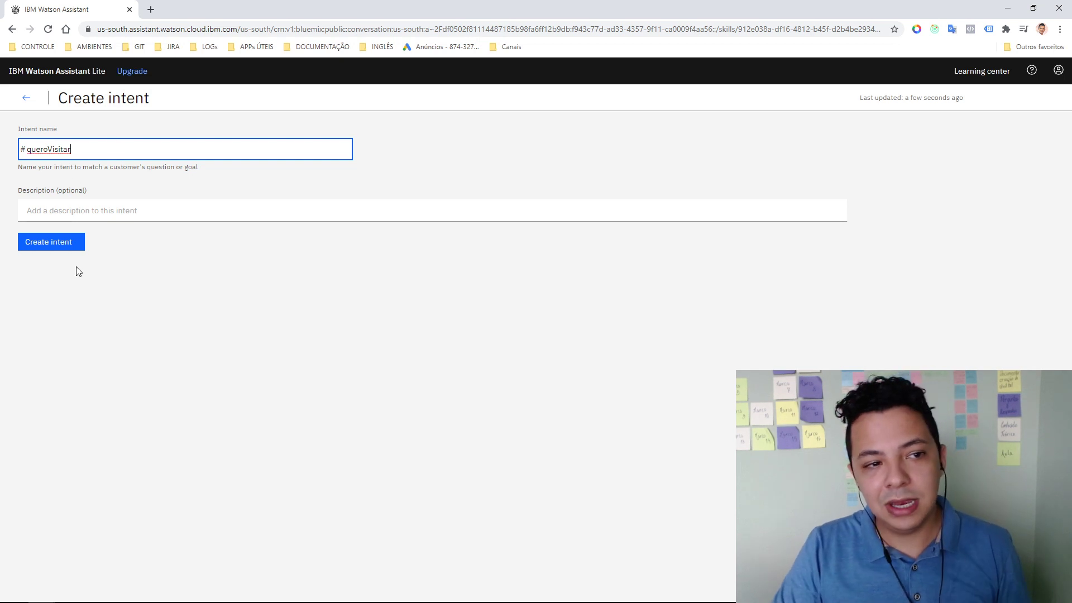
{"action": "left_click", "coordinate": [70, 246]}
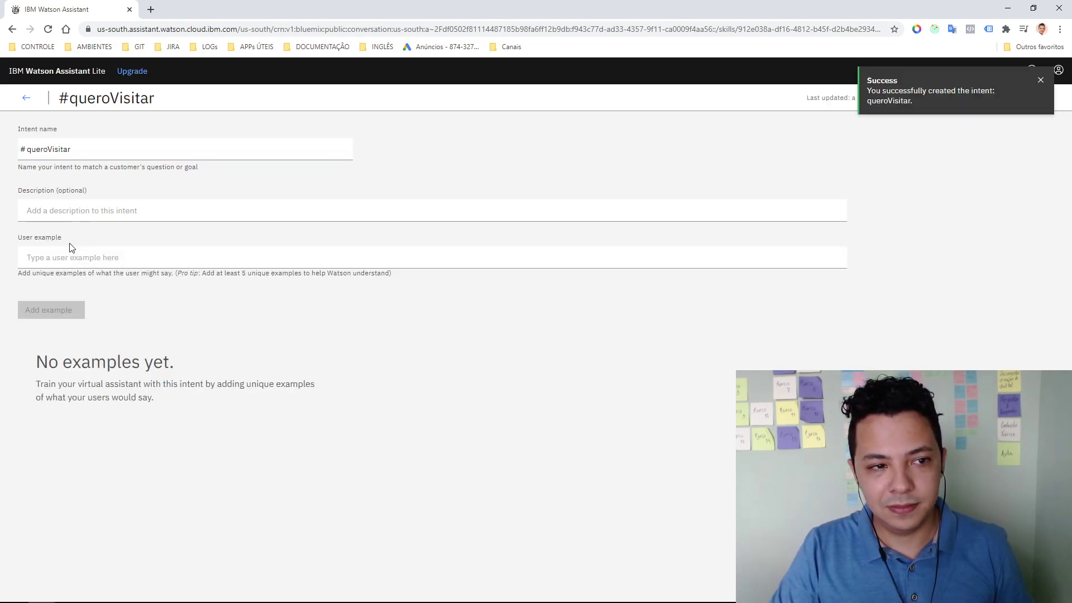
Add the user example "Quero visitar" to the #queroVisitar intent and return to the skill's intents list
{"action": "left_click", "coordinate": [76, 263]}
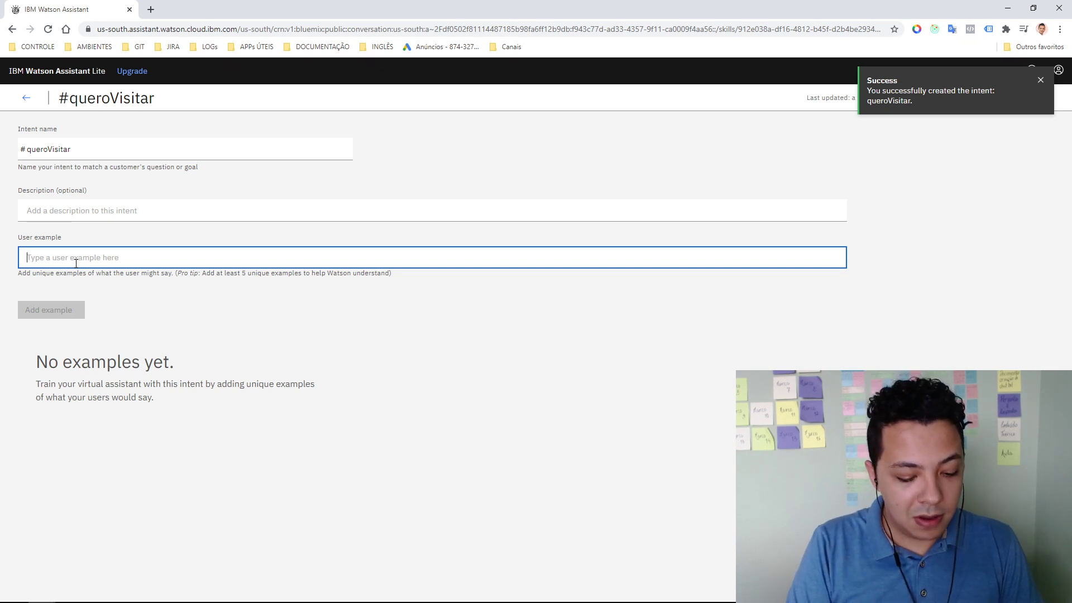
{"action": "type", "text": "Quero visitar"}
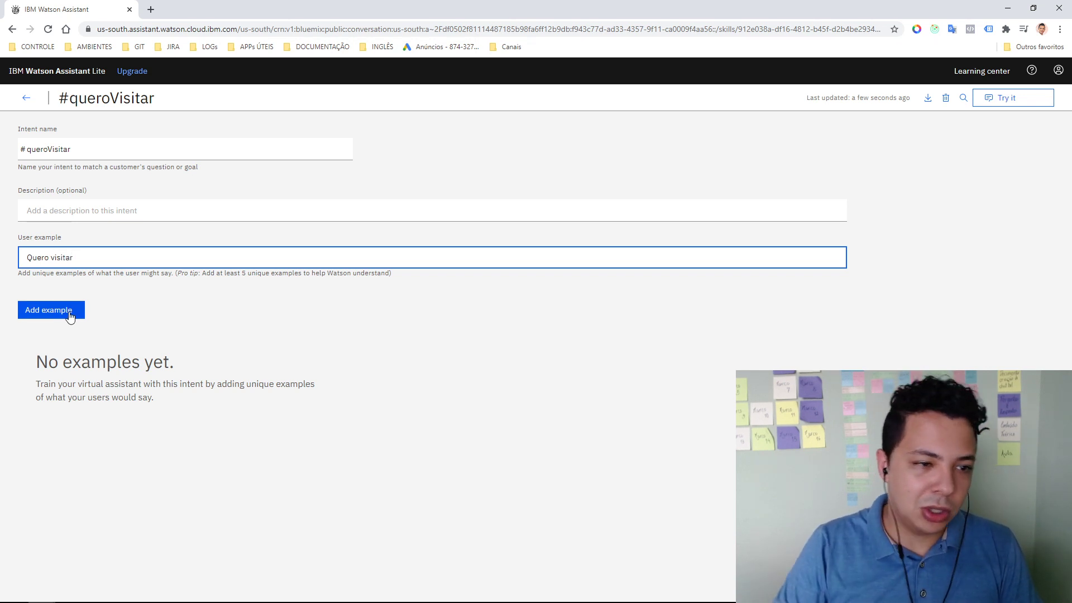
{"action": "left_click", "coordinate": [70, 314]}
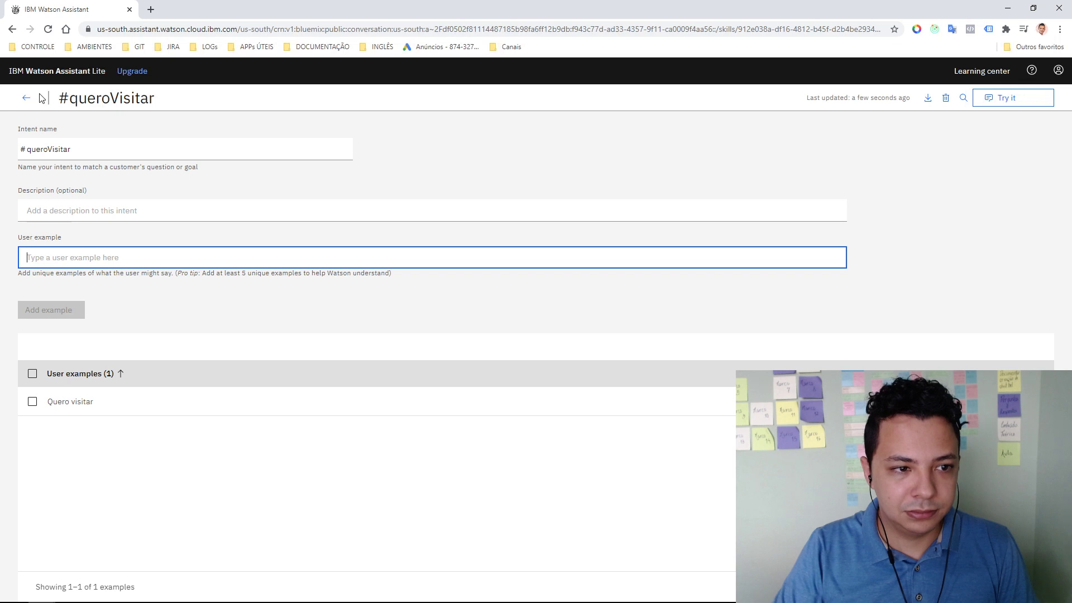
{"action": "left_click", "coordinate": [26, 98]}
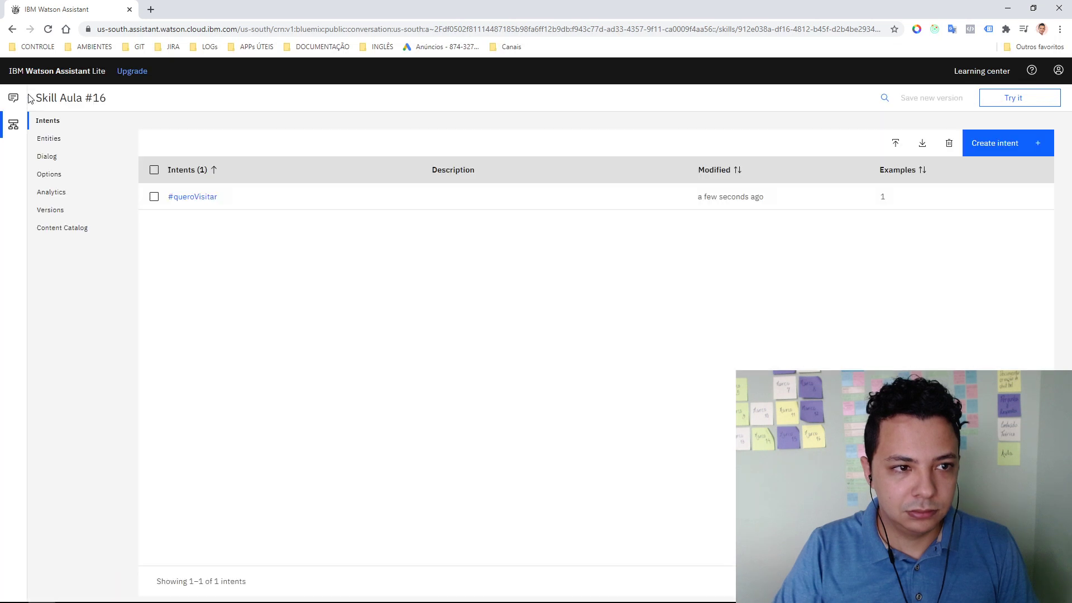
Create a new entity named casa in the skill, keeping fuzzy matching on
{"action": "left_click", "coordinate": [65, 157]}
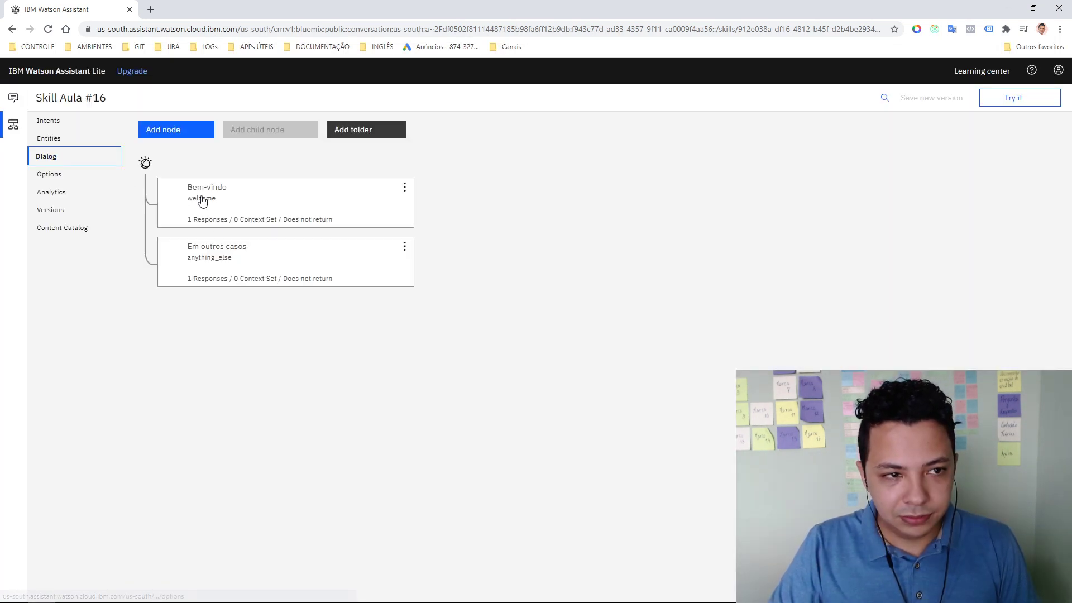
{"action": "left_click", "coordinate": [74, 139]}
{"action": "left_click", "coordinate": [506, 349]}
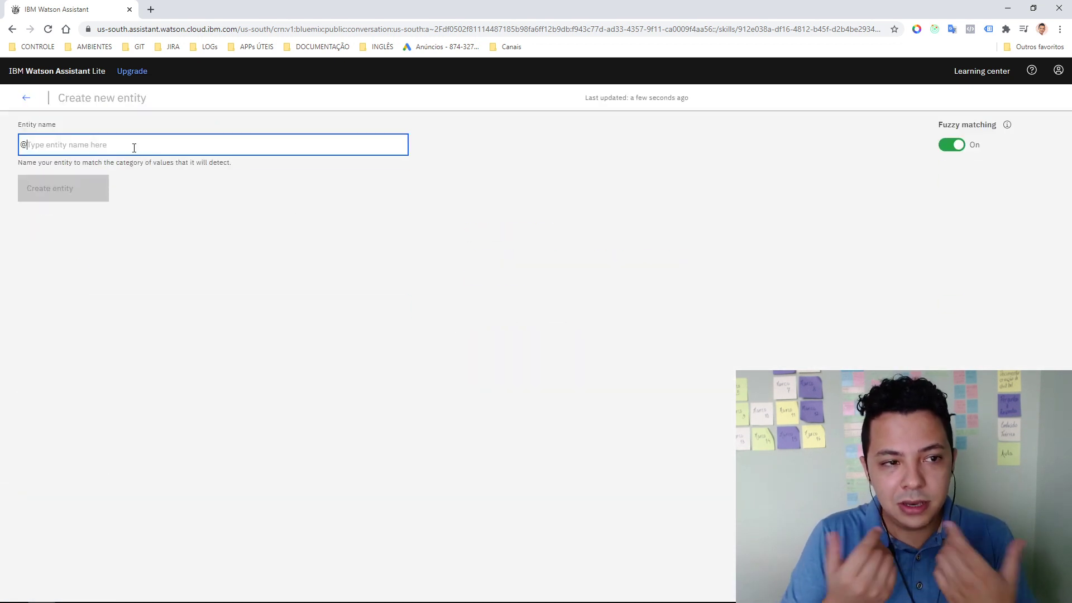
{"action": "type", "text": "casa"}
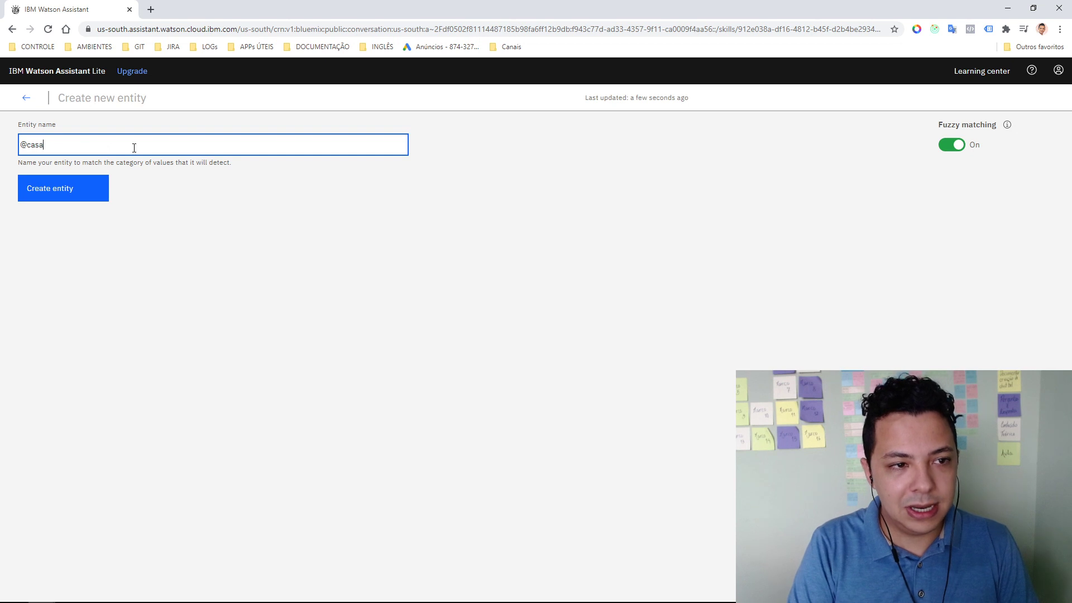
{"action": "left_click", "coordinate": [52, 191]}
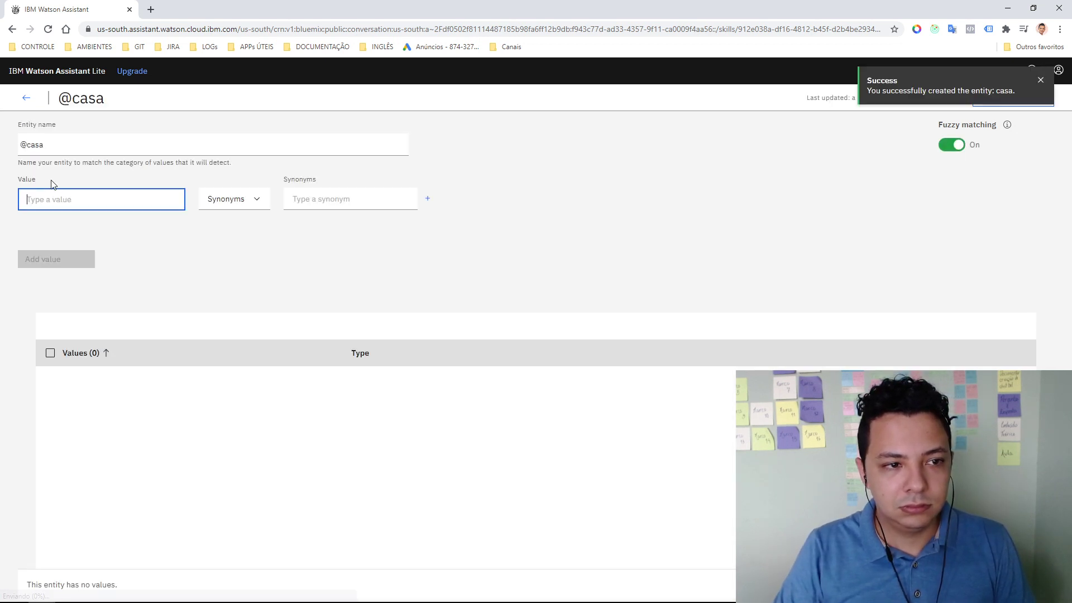
{"action": "double_click", "coordinate": [29, 143]}
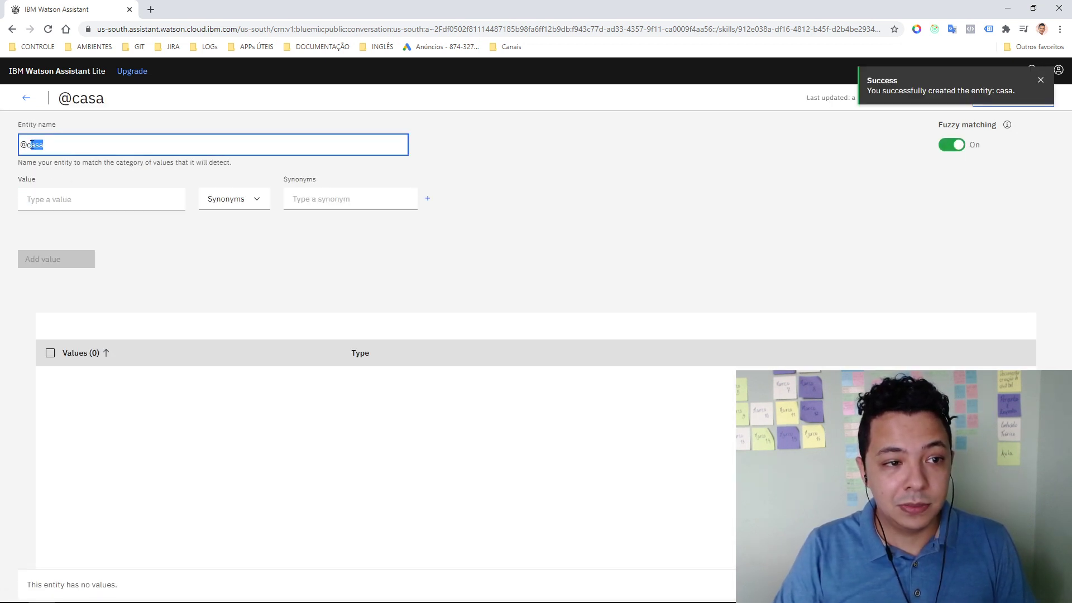
{"action": "mouse_move", "coordinate": [32, 145]}
{"action": "left_mouse_down"}
{"action": "mouse_move", "coordinate": [58, 147]}
{"action": "mouse_move", "coordinate": [24, 144]}
{"action": "left_mouse_up"}
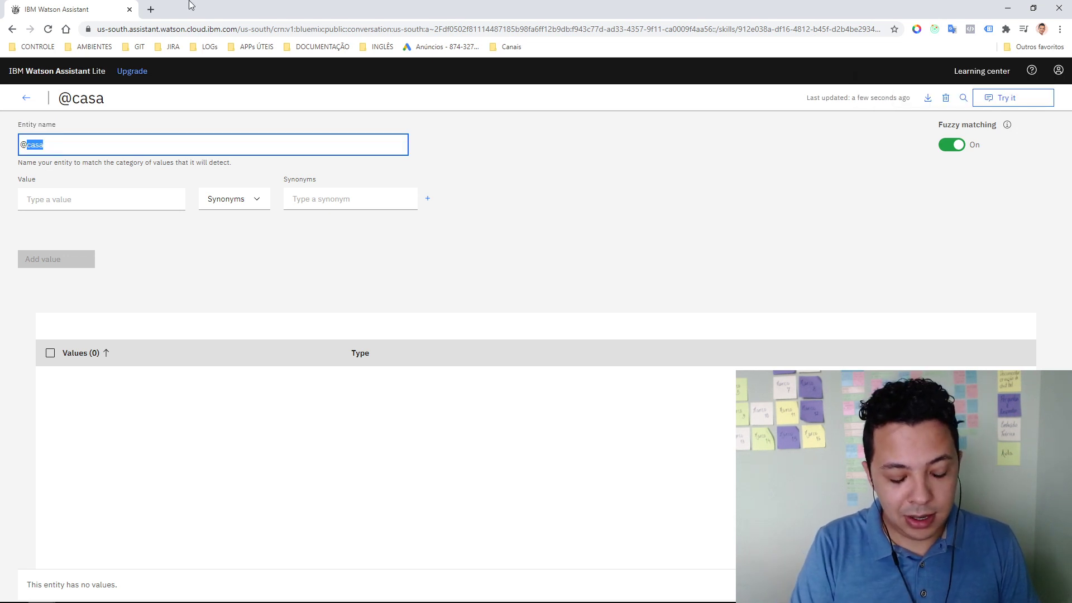
{"action": "type", "text": "oqueQueroVisitar"}
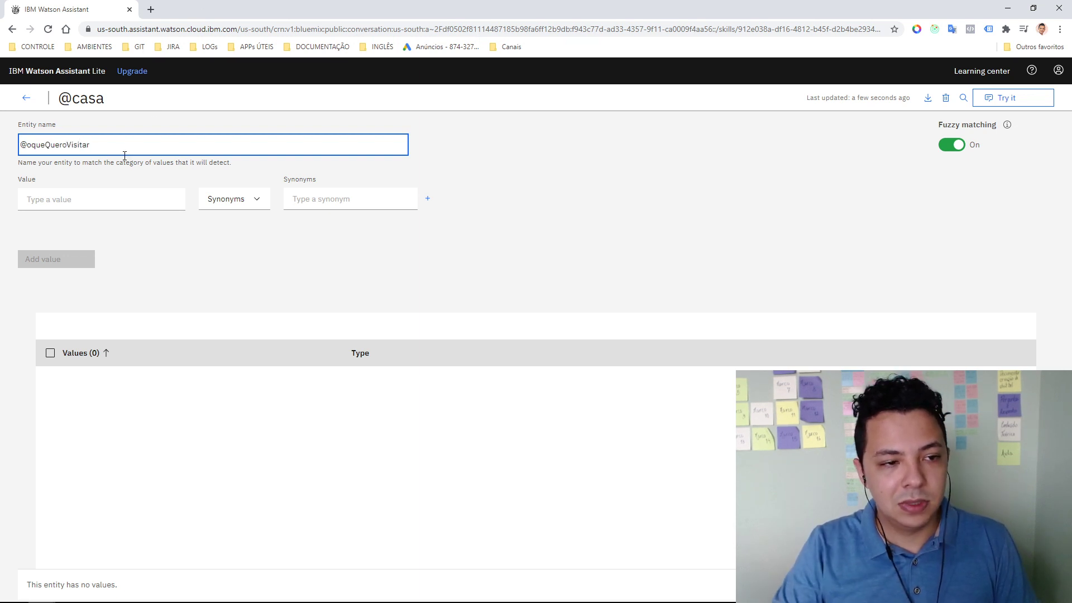
{"action": "left_click", "coordinate": [111, 194]}
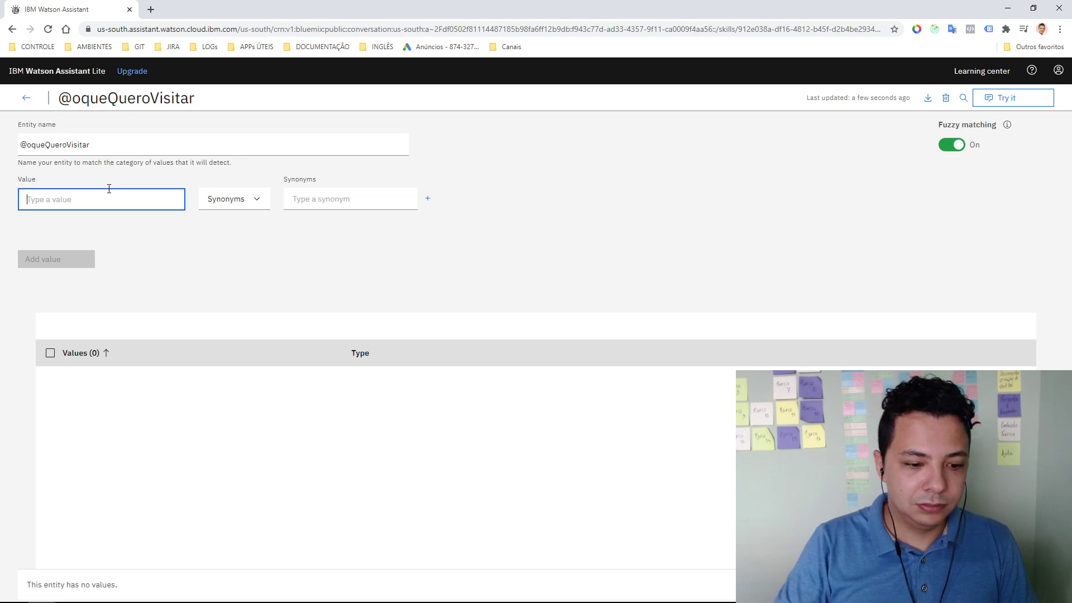
{"action": "type", "text": "Casa"}
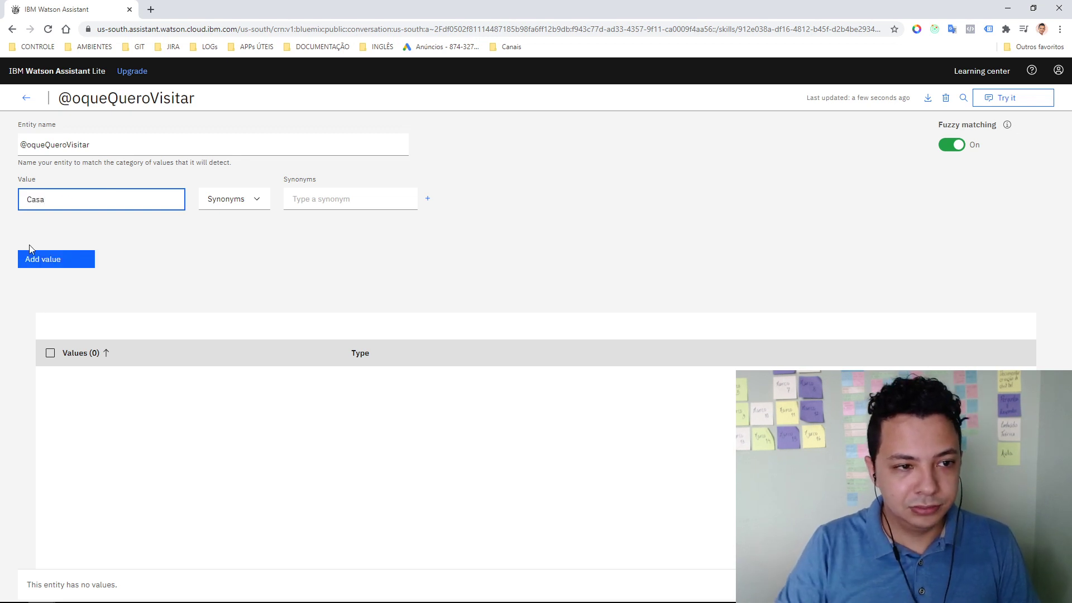
{"action": "left_click", "coordinate": [66, 261]}
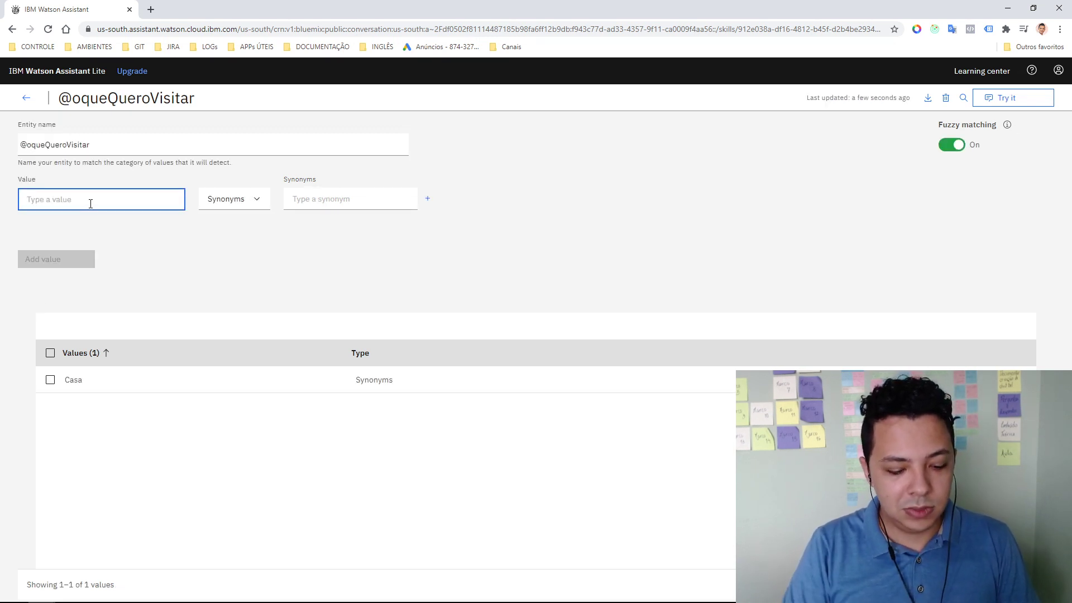
{"action": "type", "text": "apartamento"}
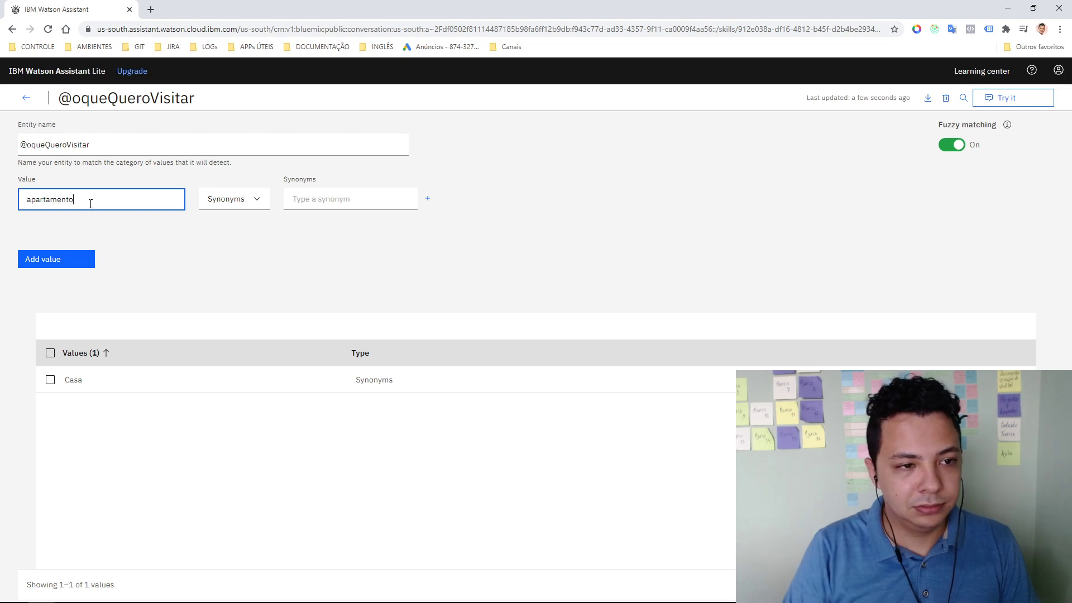
{"action": "left_click", "coordinate": [74, 260]}
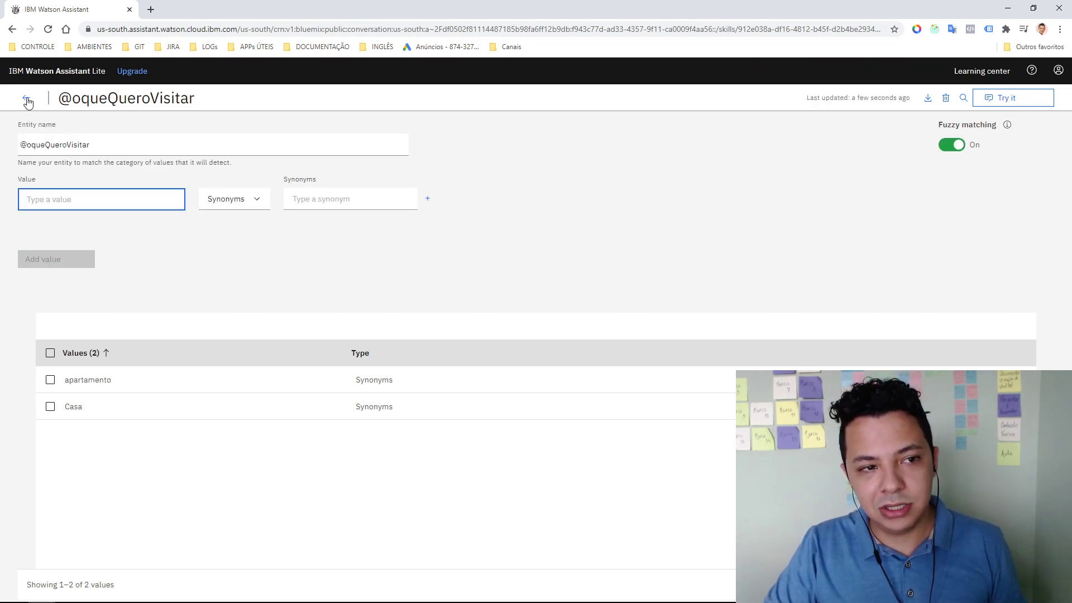
{"action": "double_click", "coordinate": [43, 145]}
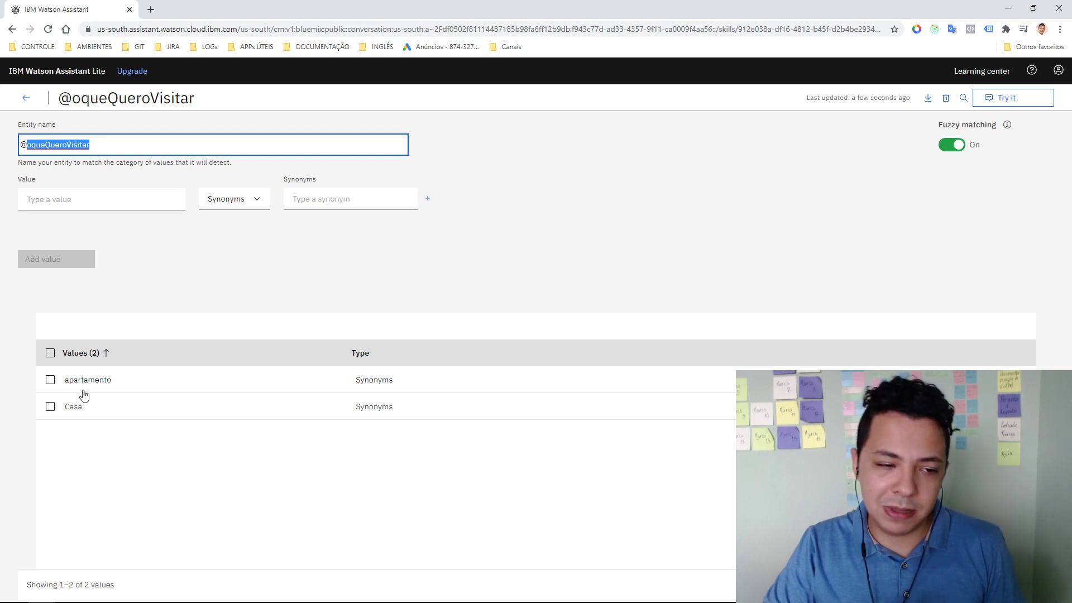
{"action": "left_click", "coordinate": [19, 98]}
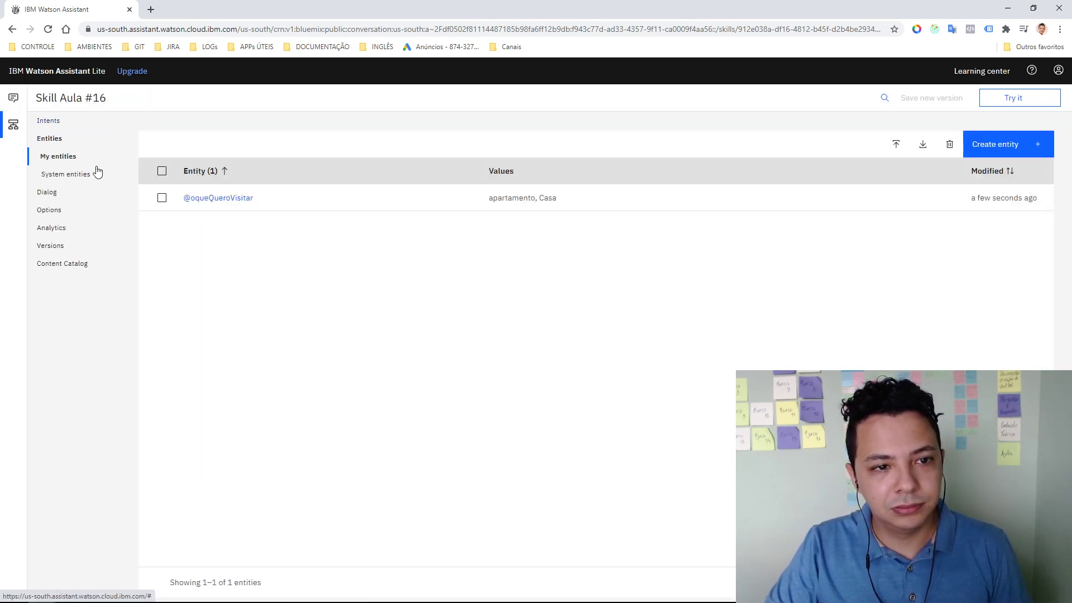
Add a blank dialog node directly below the Bem-vindo node and close its editor without setting a name or condition
{"action": "left_click", "coordinate": [48, 193]}
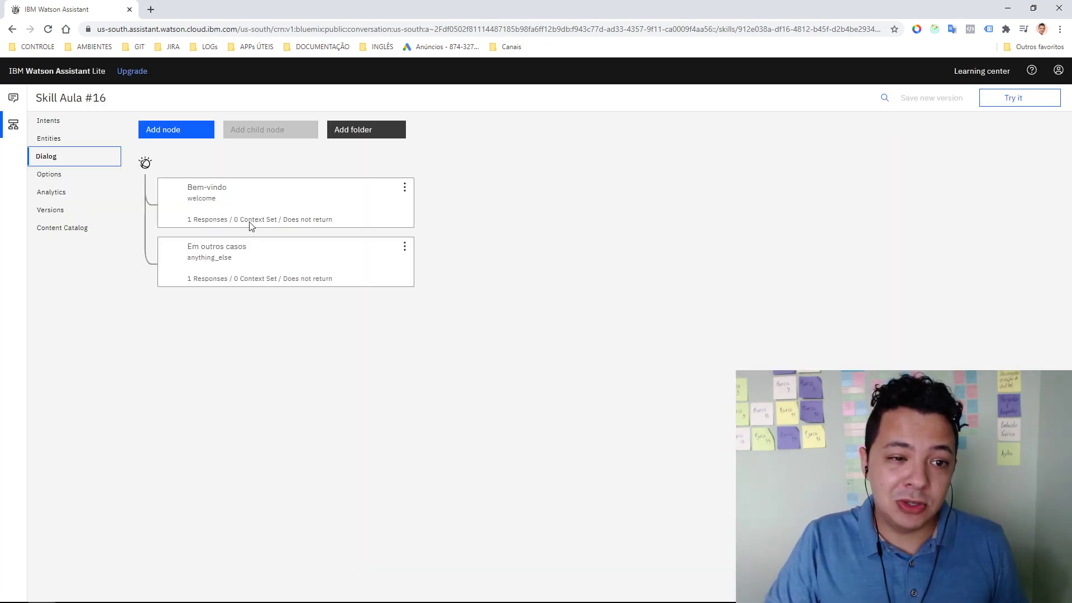
{"action": "left_click", "coordinate": [405, 187]}
{"action": "left_click", "coordinate": [577, 178]}
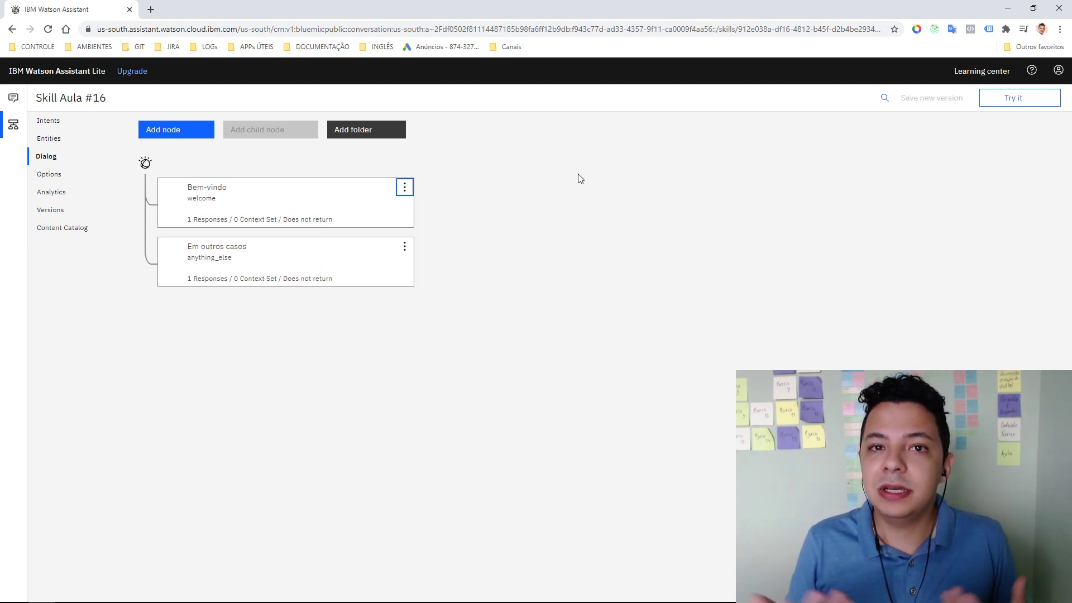
{"action": "left_click", "coordinate": [404, 187]}
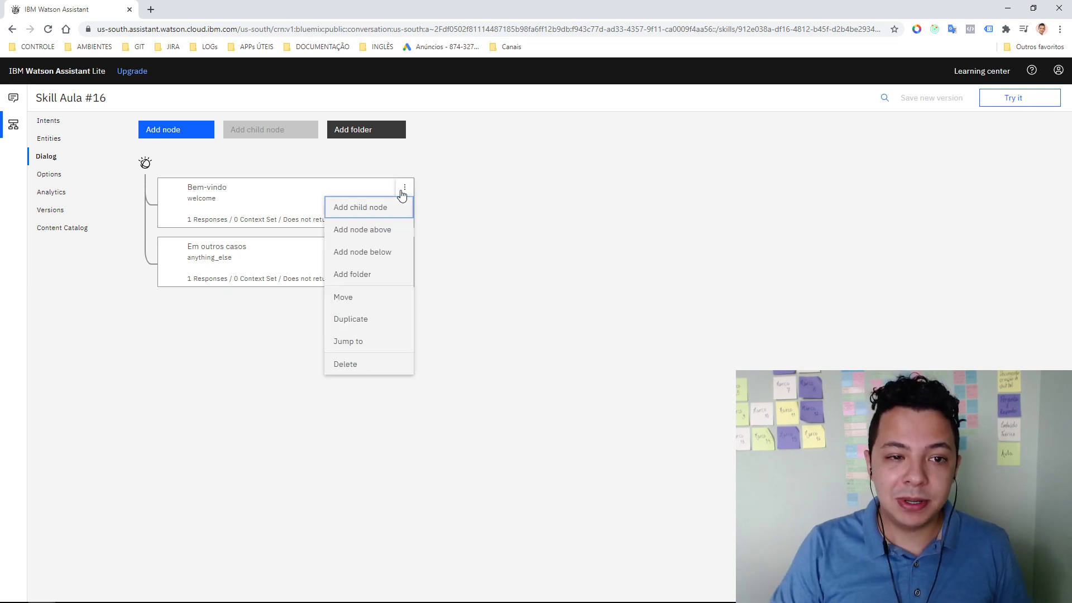
{"action": "left_click", "coordinate": [374, 255]}
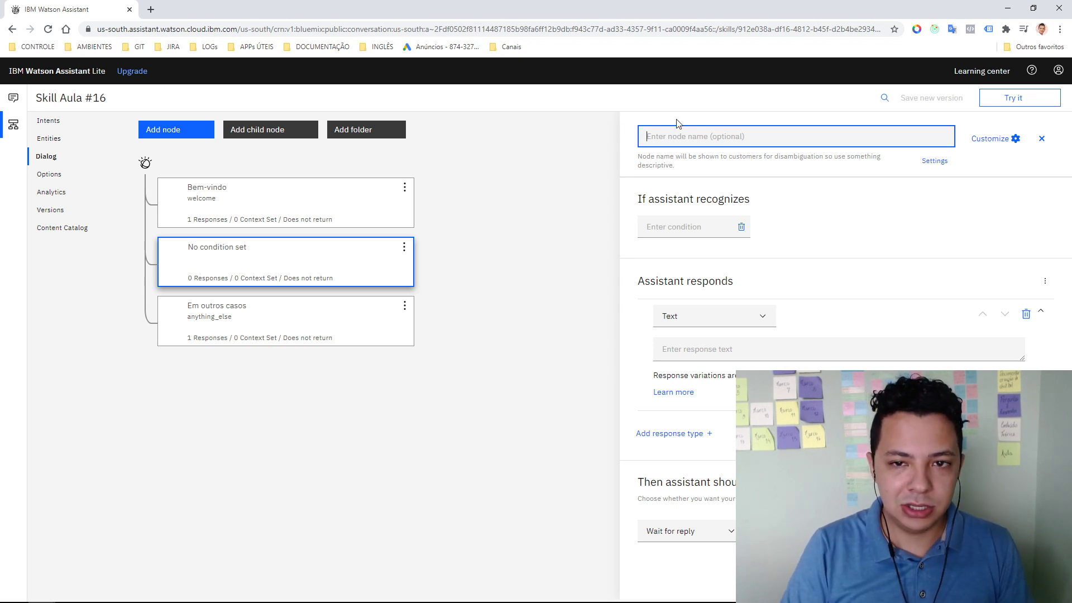
{"action": "left_click", "coordinate": [1042, 139]}
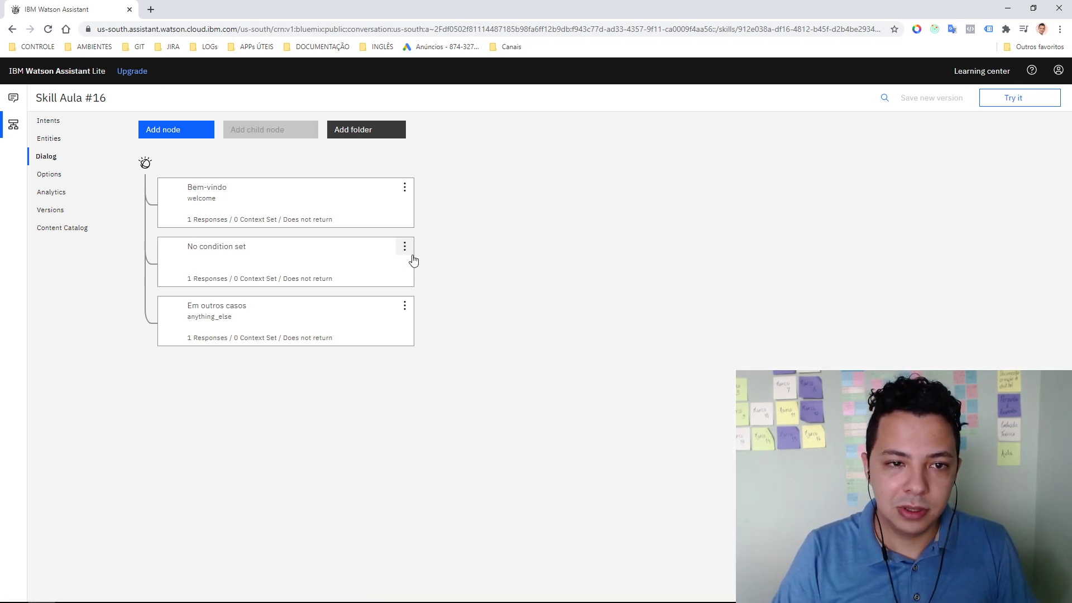
Delete the blank dialog node between Bem-vindo and Em outros casos
{"action": "left_click", "coordinate": [409, 252]}
{"action": "left_click", "coordinate": [380, 422]}
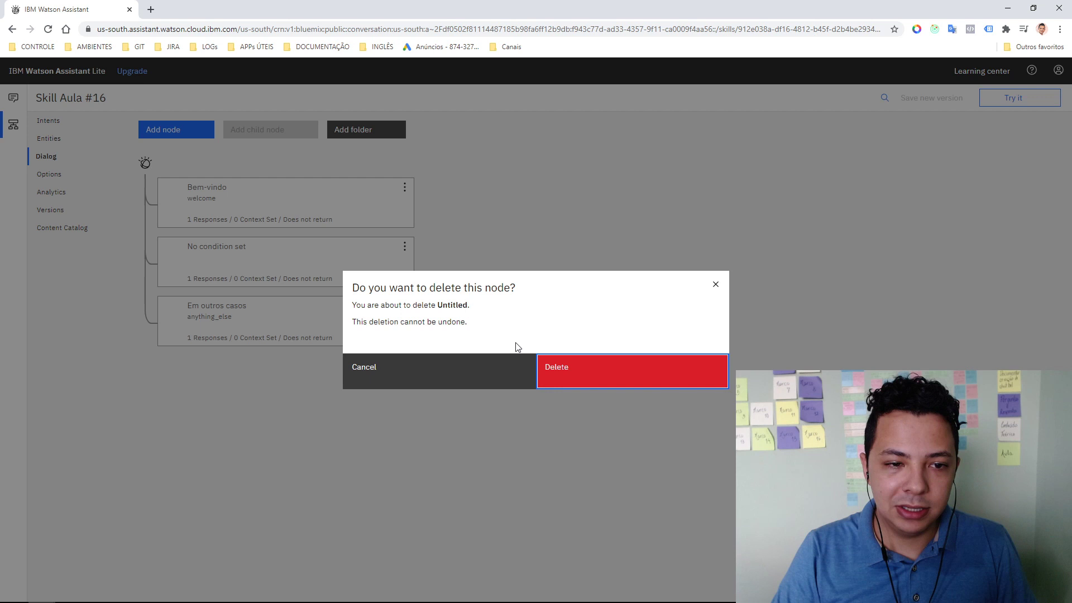
{"action": "left_click", "coordinate": [593, 379]}
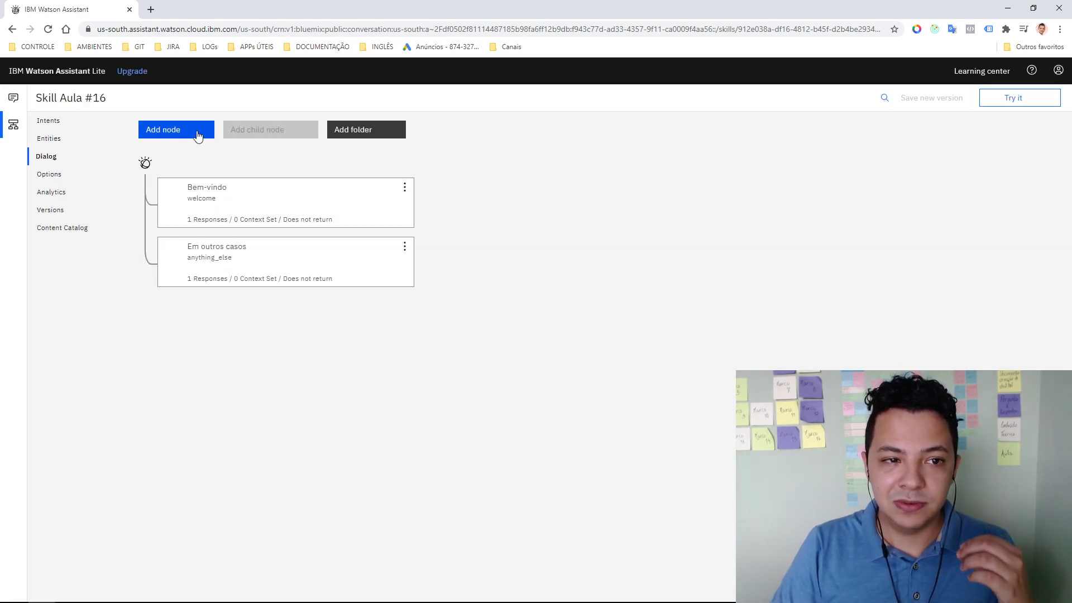
Add a new blank dialog node directly below the Bem-vindo node and close its editor
{"action": "left_click", "coordinate": [406, 190]}
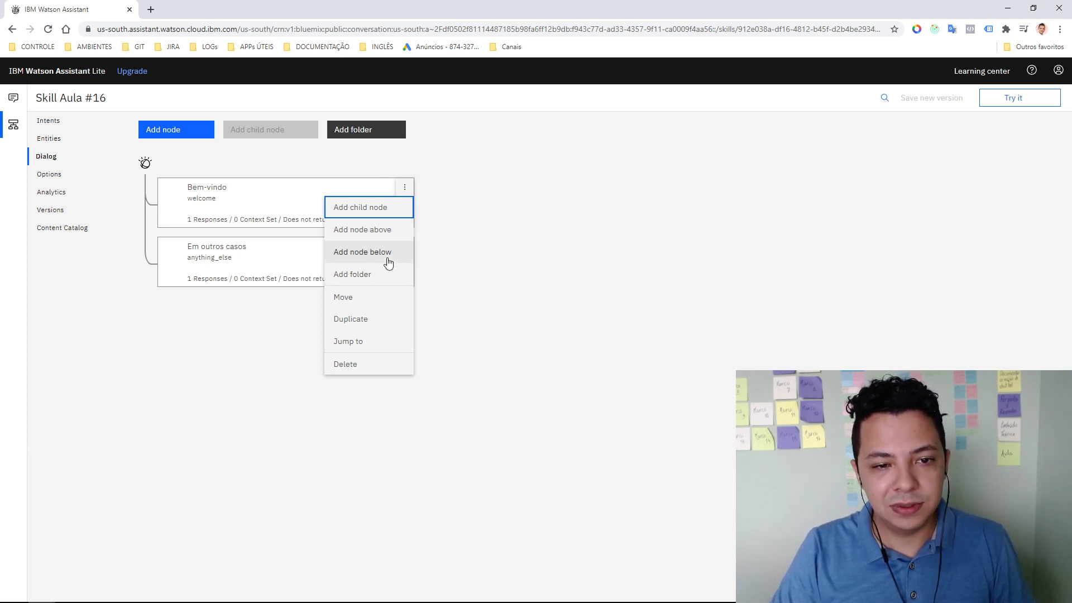
{"action": "left_click", "coordinate": [346, 252]}
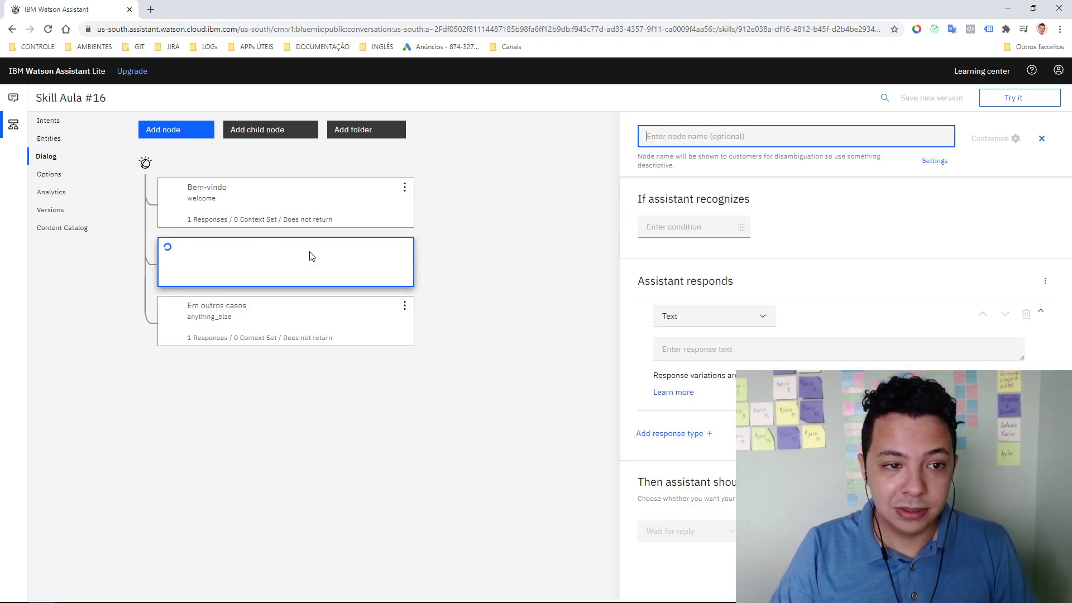
{"action": "left_click", "coordinate": [1041, 145]}
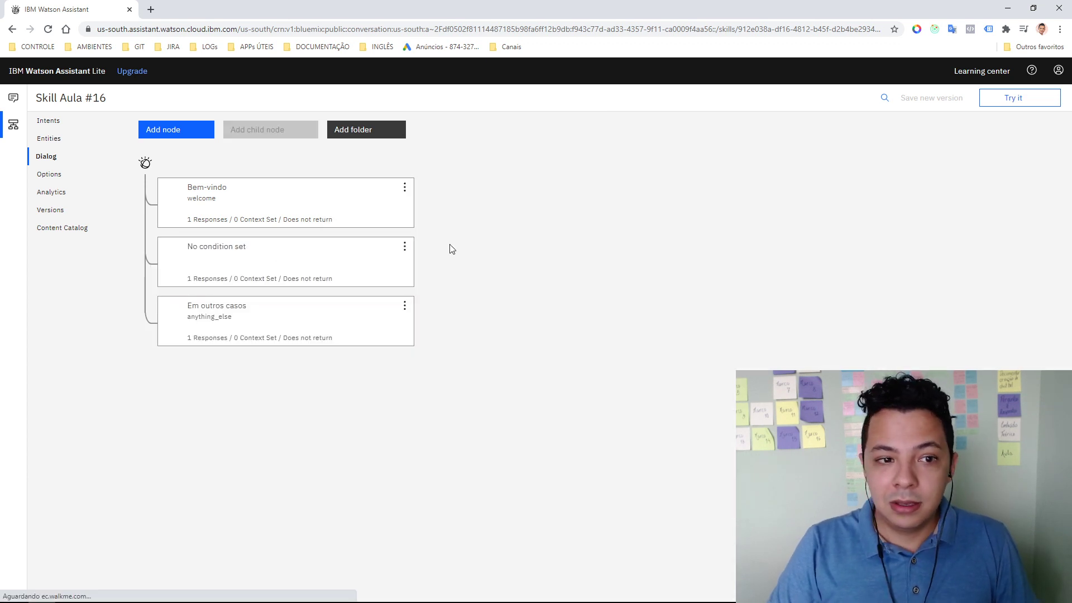
Name the blank dialog node below Bem-vindo "Visita a"
{"action": "left_click", "coordinate": [292, 283]}
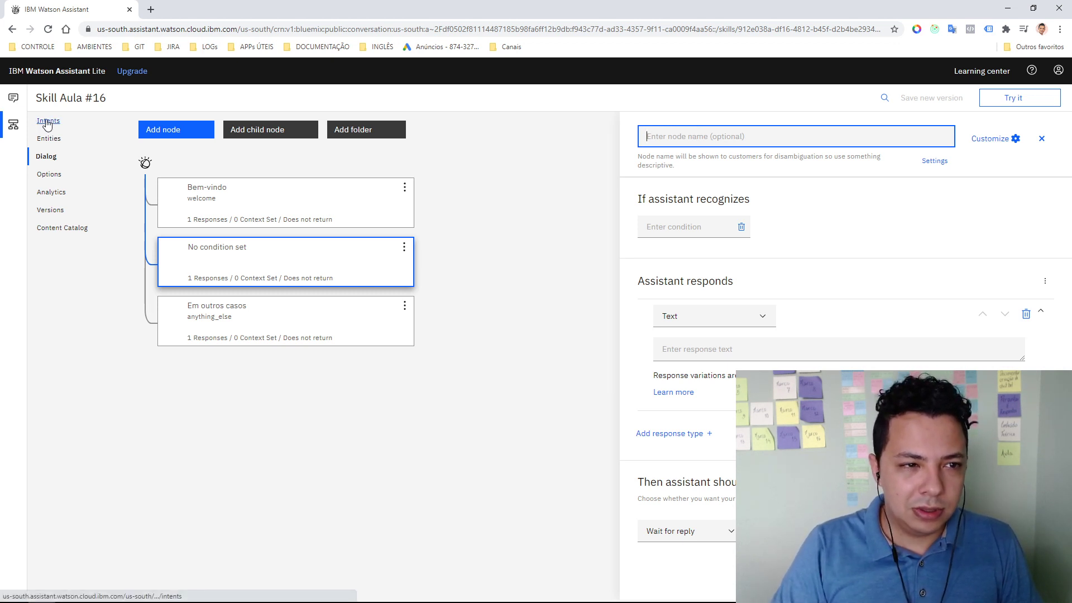
{"action": "type", "text": "Vis"}
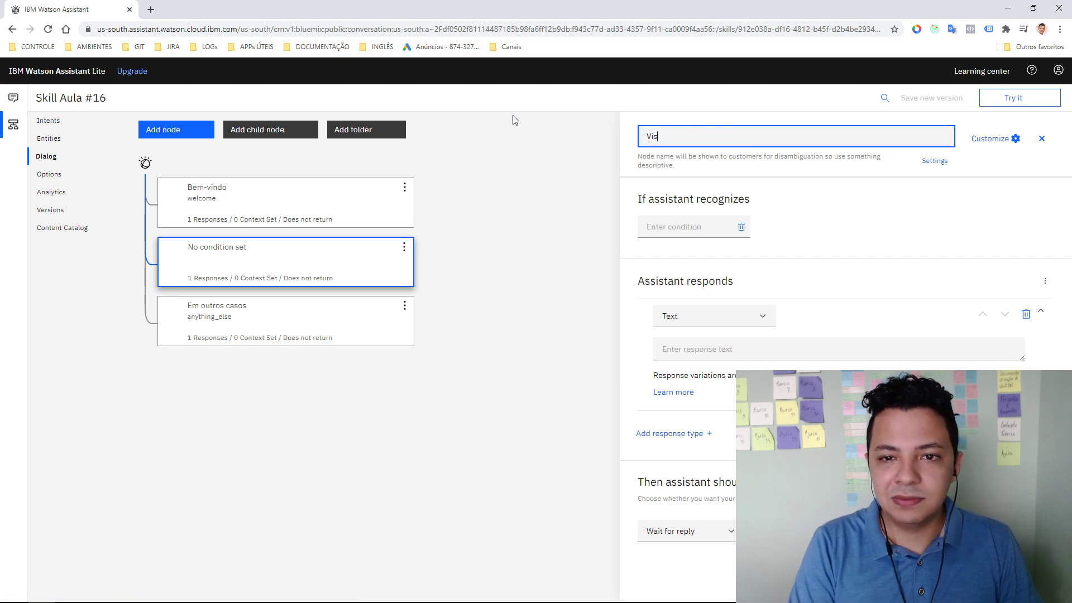
{"action": "type", "text": "ita a"}
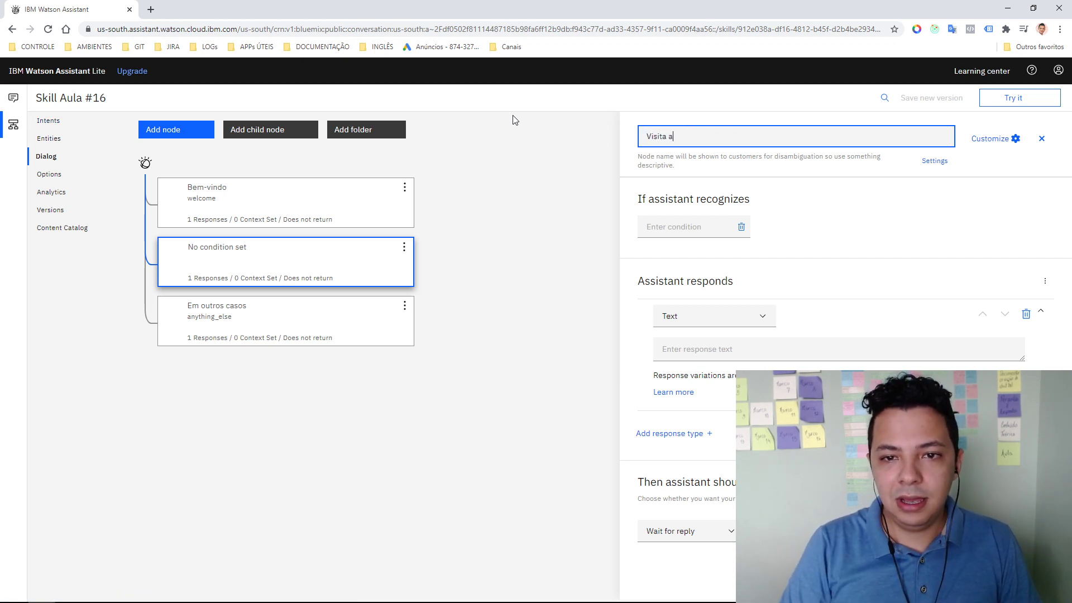
Set the condition of the Visita a node to the #queroVisitar intent and remove its empty text response
{"action": "left_click", "coordinate": [693, 226]}
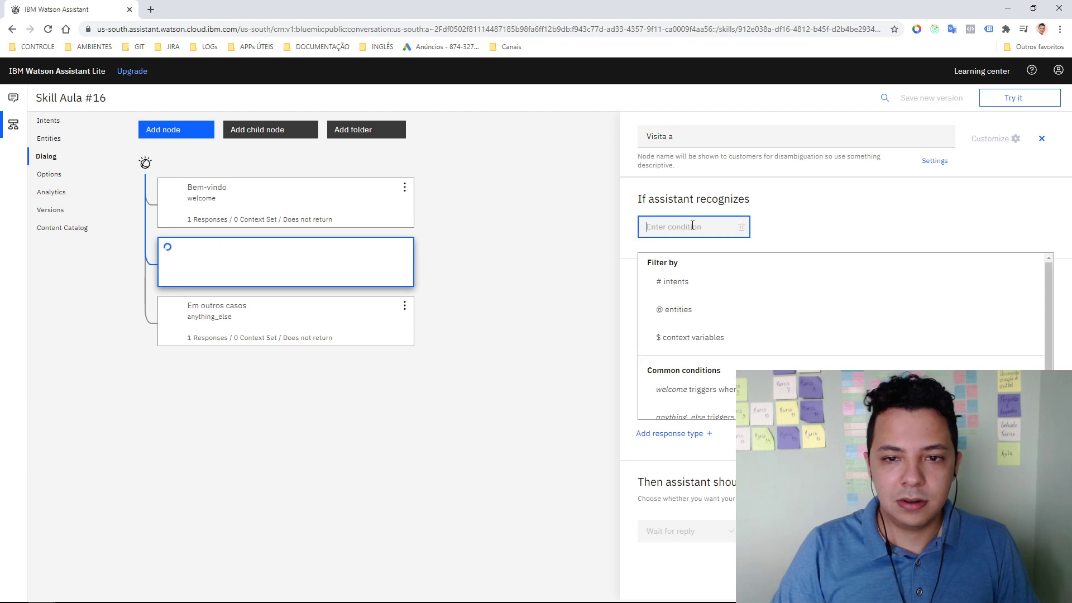
{"action": "type", "text": "#"}
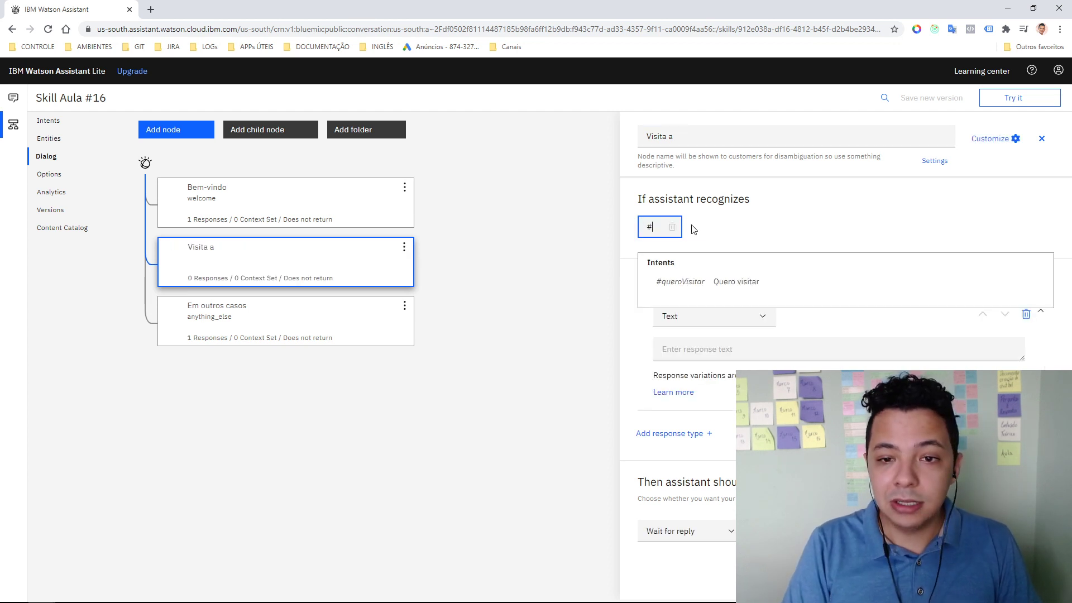
{"action": "key", "text": "Down"}
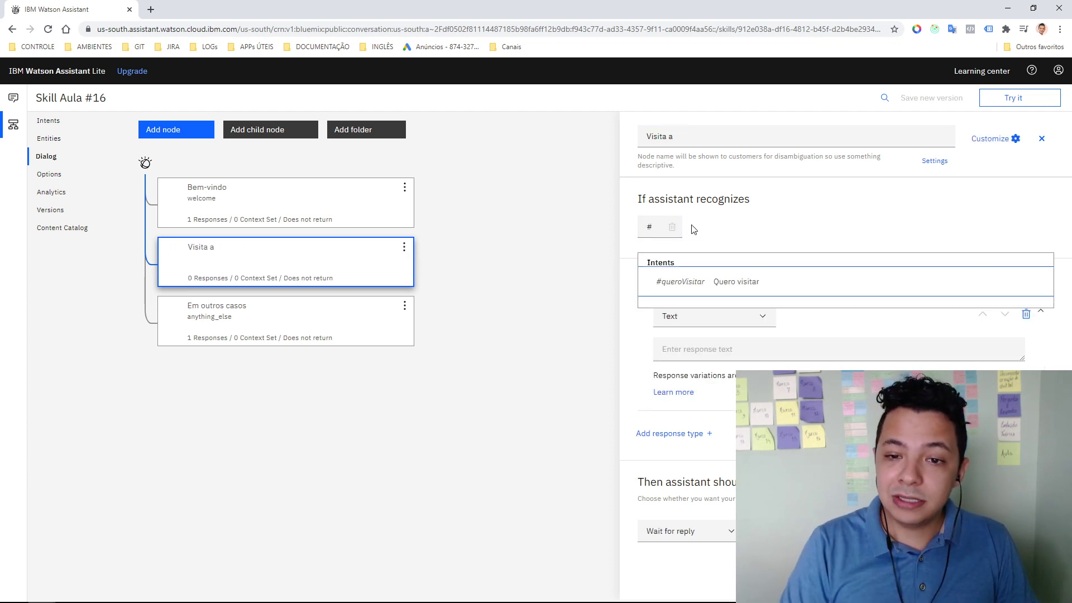
{"action": "key", "text": "Return"}
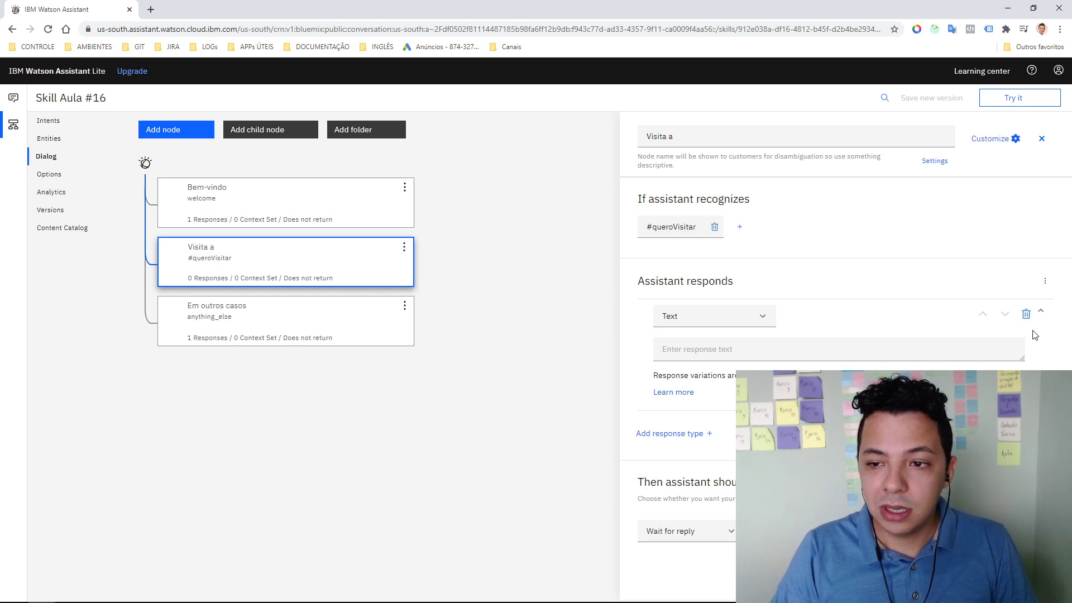
{"action": "left_click", "coordinate": [1027, 316]}
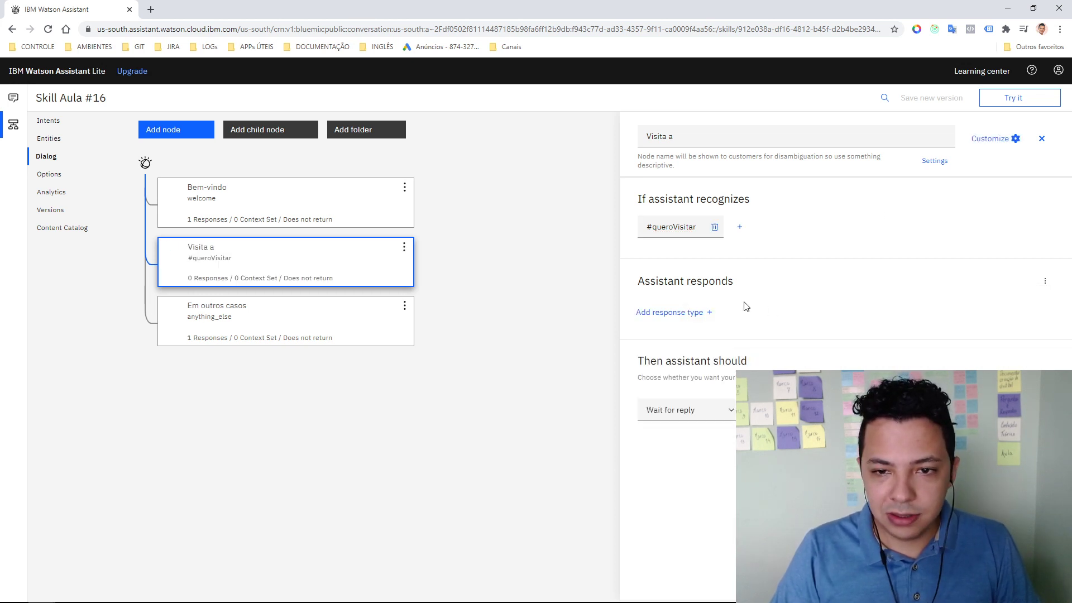
Add a blank dialog node directly below the Visita a node, leaving its name and condition empty
{"action": "left_click", "coordinate": [404, 249]}
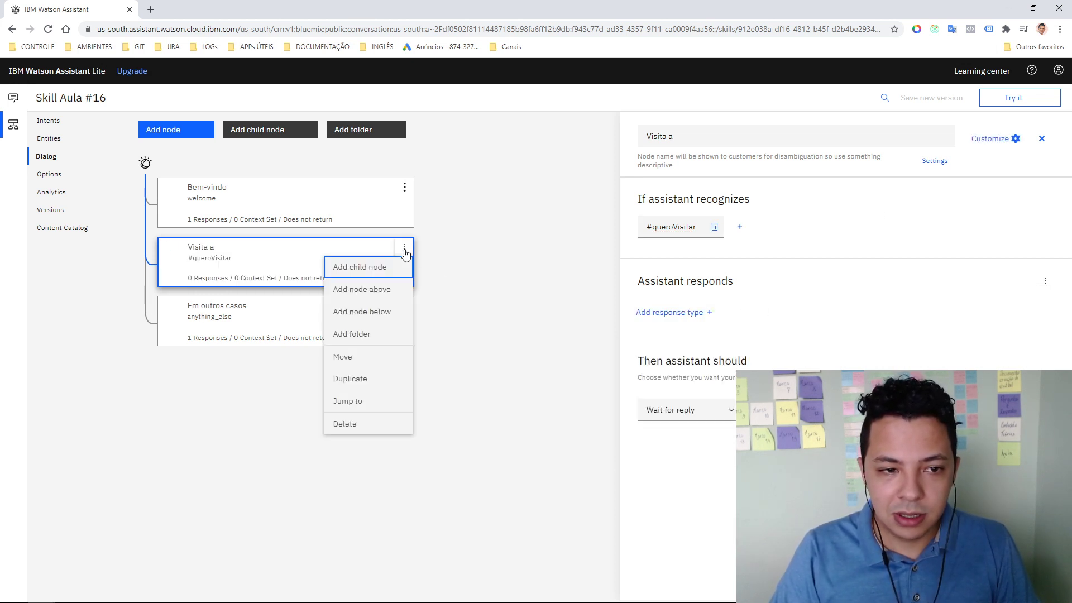
{"action": "left_click", "coordinate": [363, 311]}
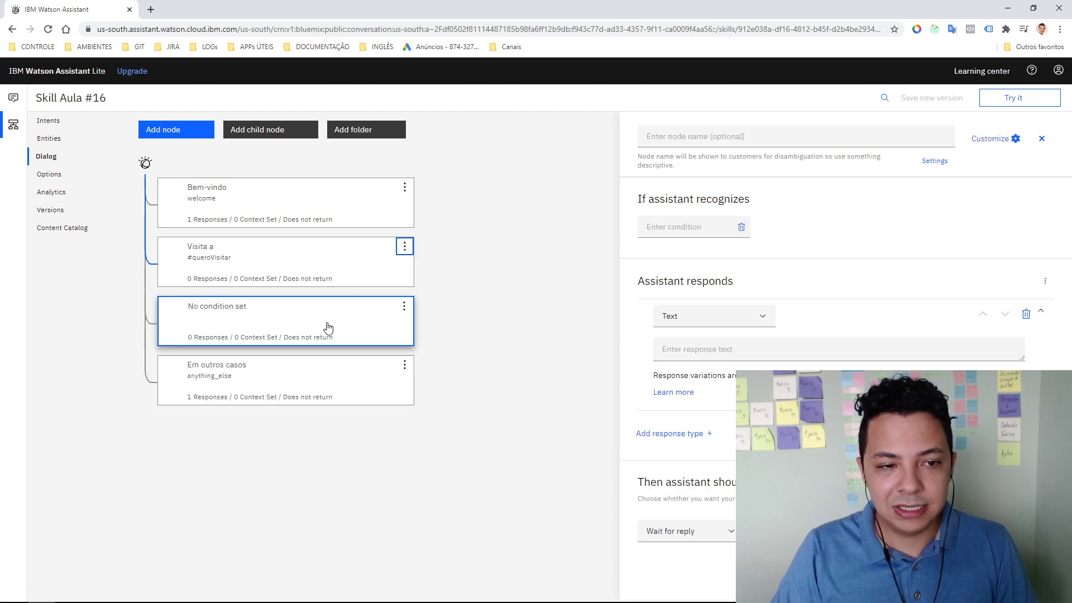
{"action": "left_click", "coordinate": [581, 208]}
Rename the Visita a node as "Visita a casas e apartamentos"
{"action": "left_click", "coordinate": [311, 263]}
{"action": "left_click", "coordinate": [729, 136]}
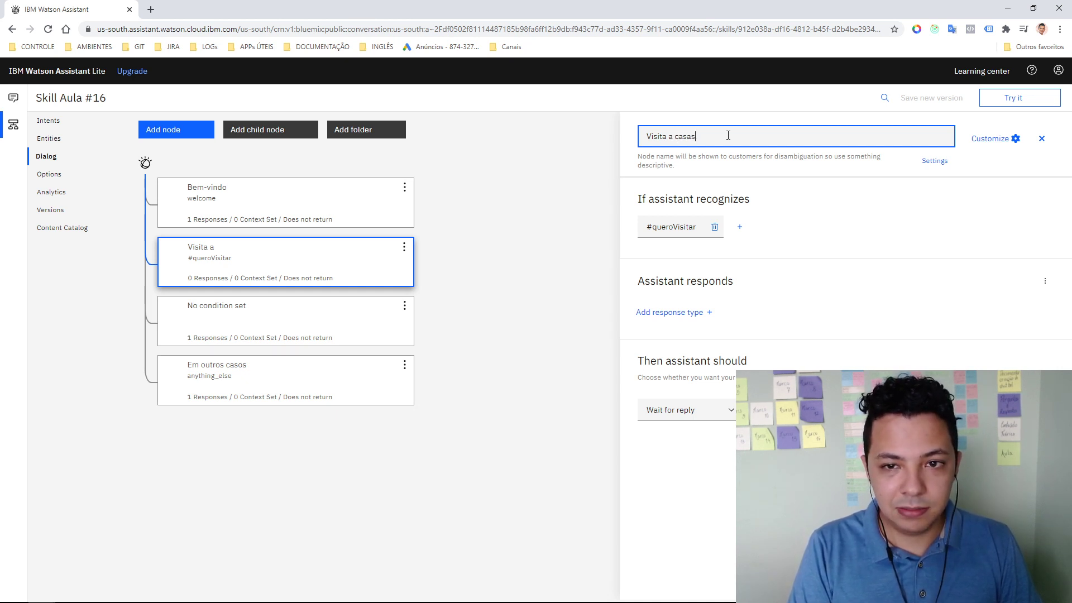
{"action": "type", "text": "casas e aparta"}
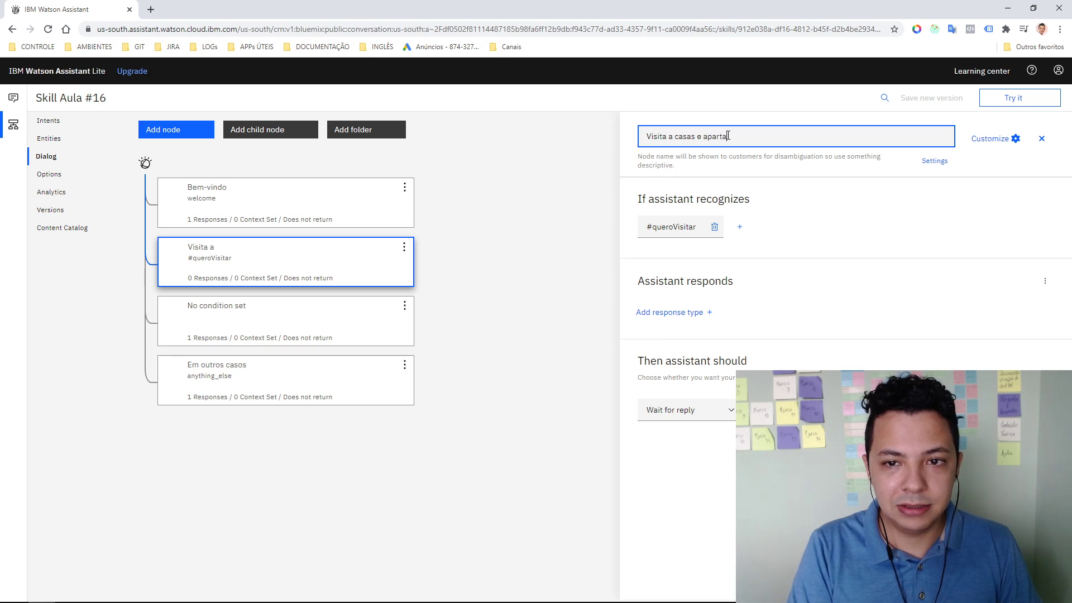
{"action": "type", "text": "mentos"}
{"action": "left_click", "coordinate": [338, 256]}
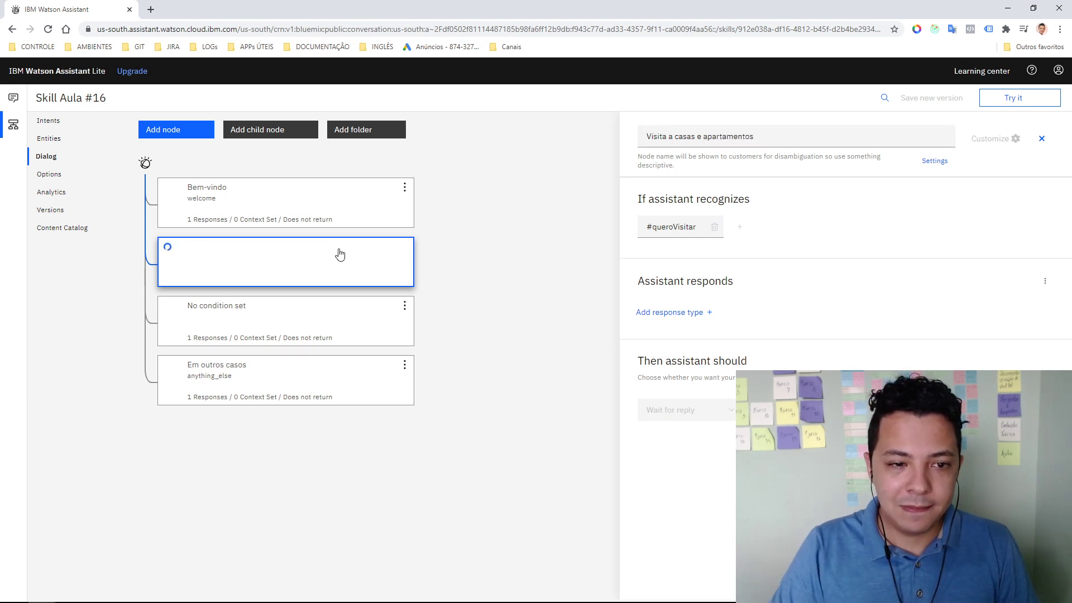
Add a blank child node under the Visita a casas e apartamentos node and close its editor
{"action": "left_click", "coordinate": [302, 327]}
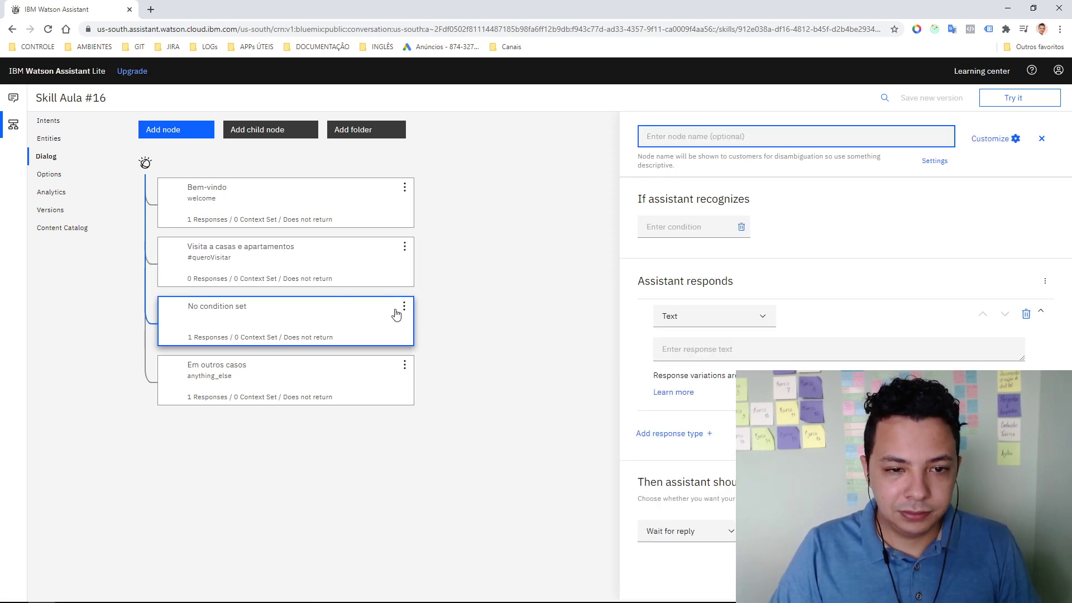
{"action": "left_click", "coordinate": [404, 247]}
{"action": "left_click", "coordinate": [262, 270]}
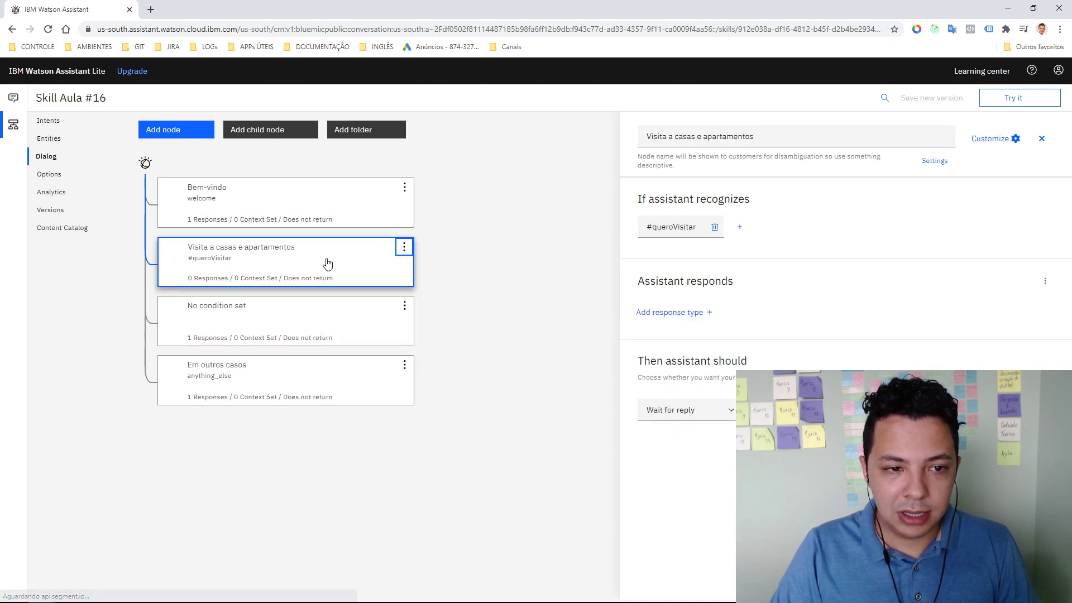
{"action": "left_click", "coordinate": [402, 251]}
{"action": "left_click", "coordinate": [359, 269]}
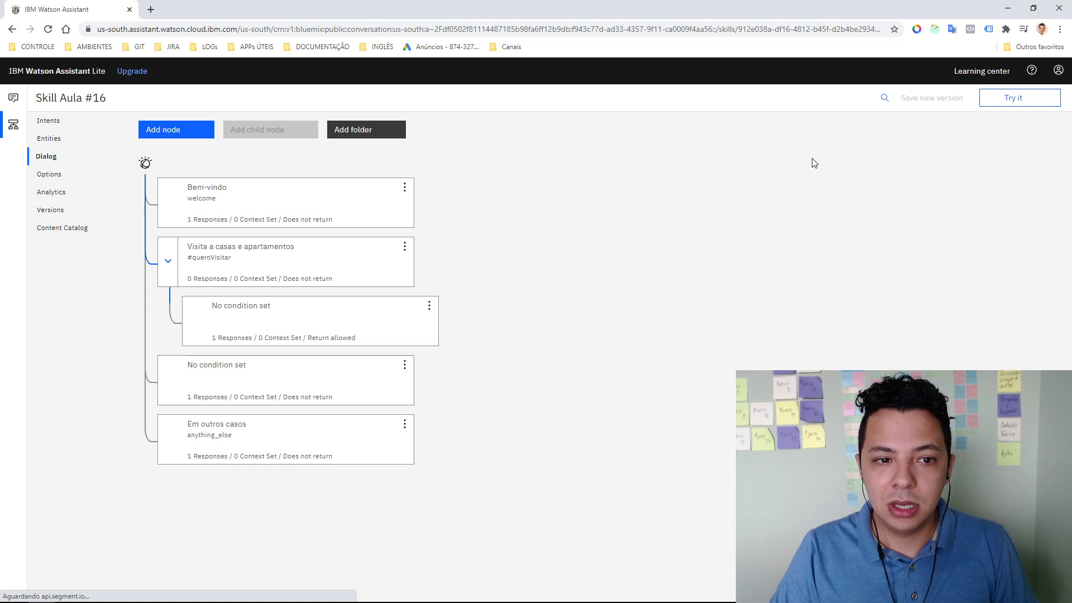
Name the blank child node under Visita a casas e apartamentos "Visita a casa"
{"action": "left_click", "coordinate": [311, 326]}
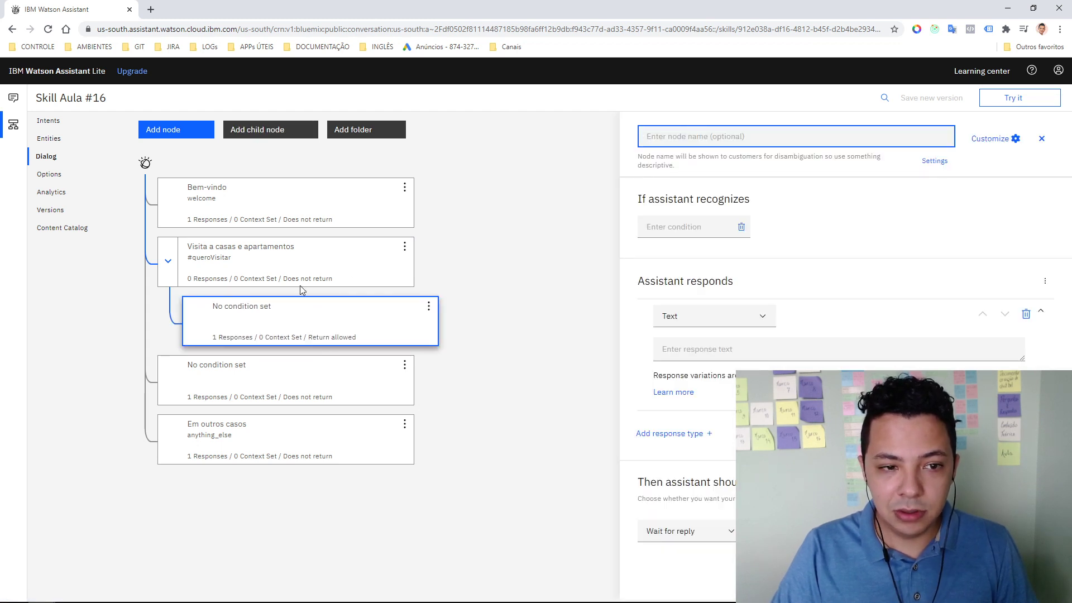
{"action": "left_click", "coordinate": [662, 223]}
{"action": "left_click", "coordinate": [690, 135]}
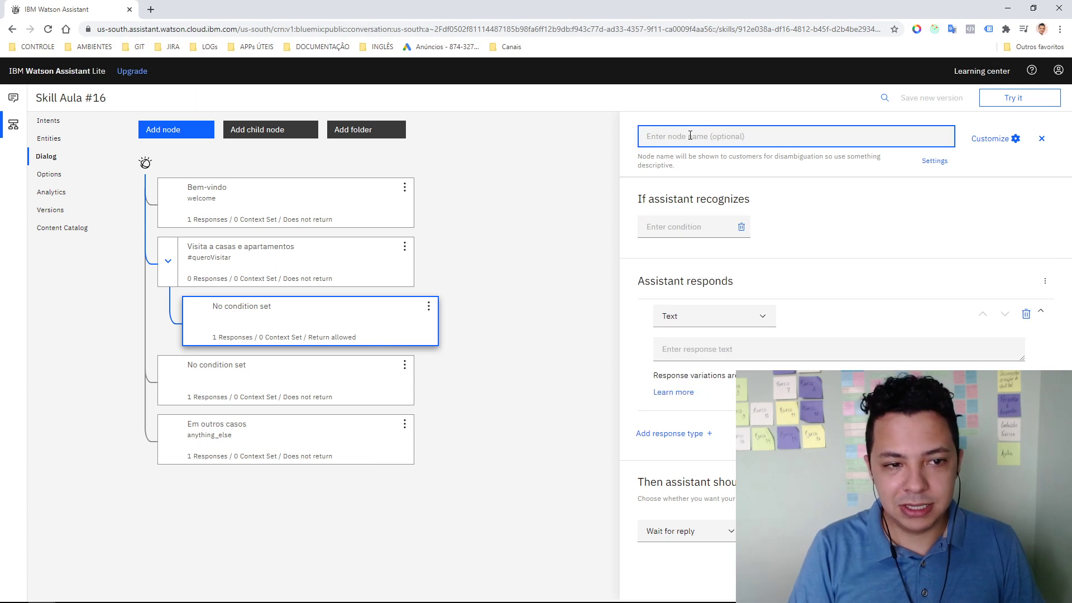
{"action": "type", "text": "Visita a casa"}
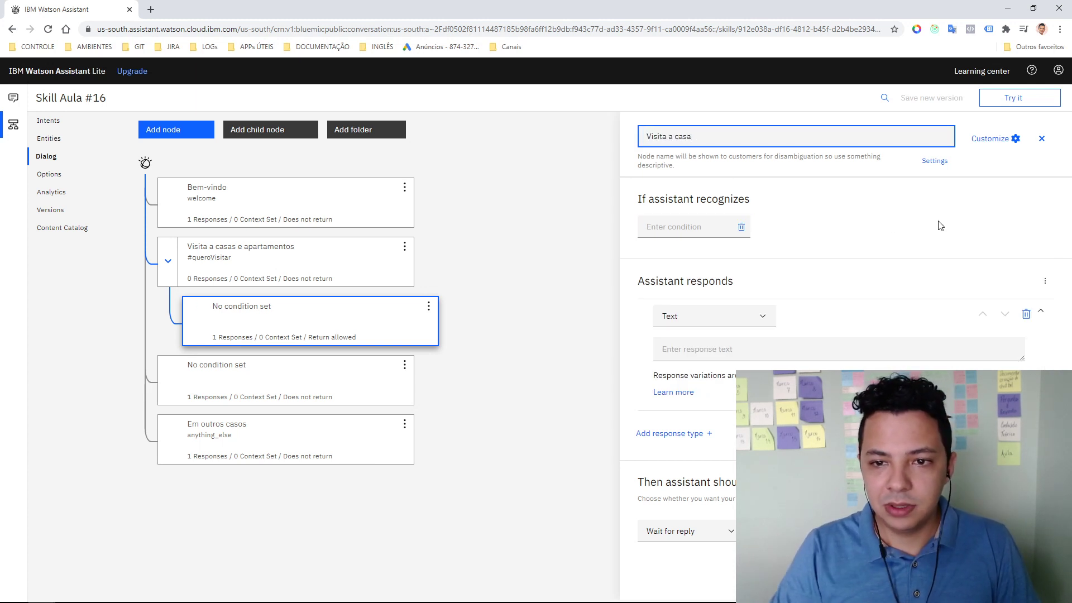
{"action": "left_click", "coordinate": [689, 259]}
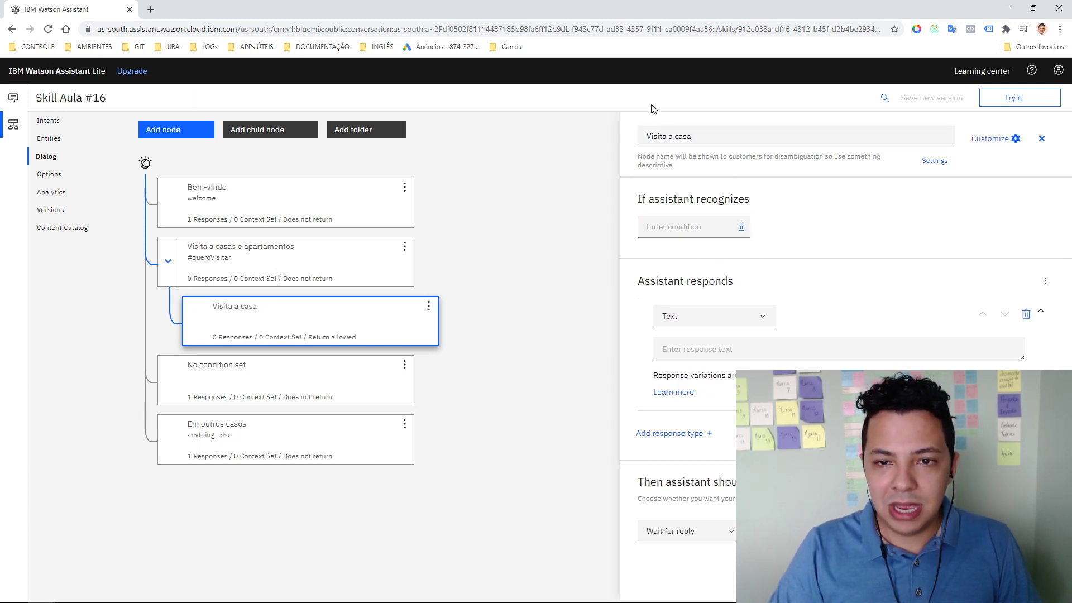
{"action": "left_click", "coordinate": [676, 230]}
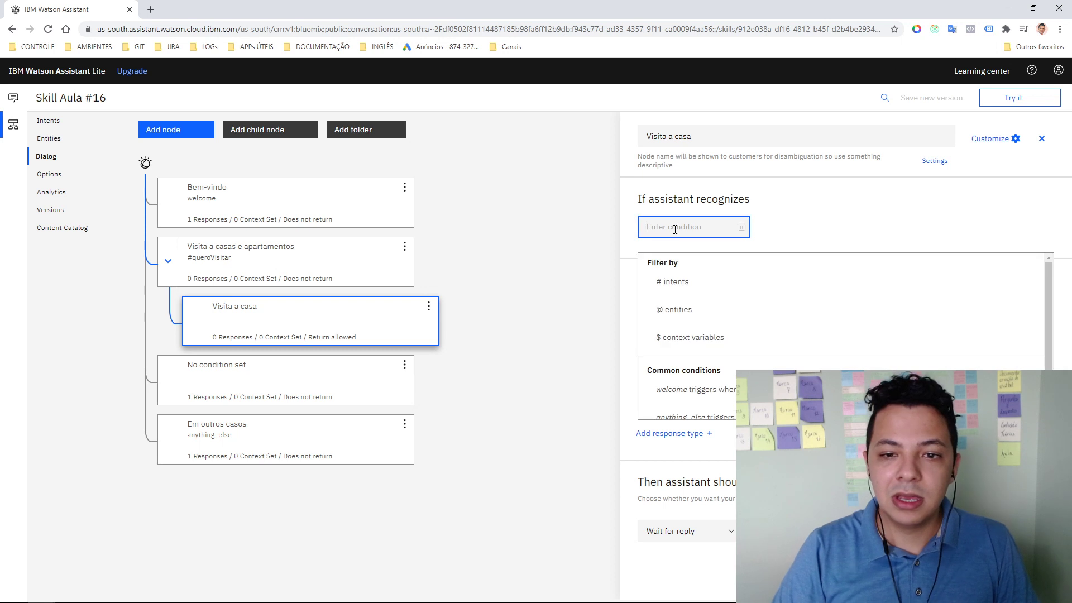
{"action": "type", "text": "@"}
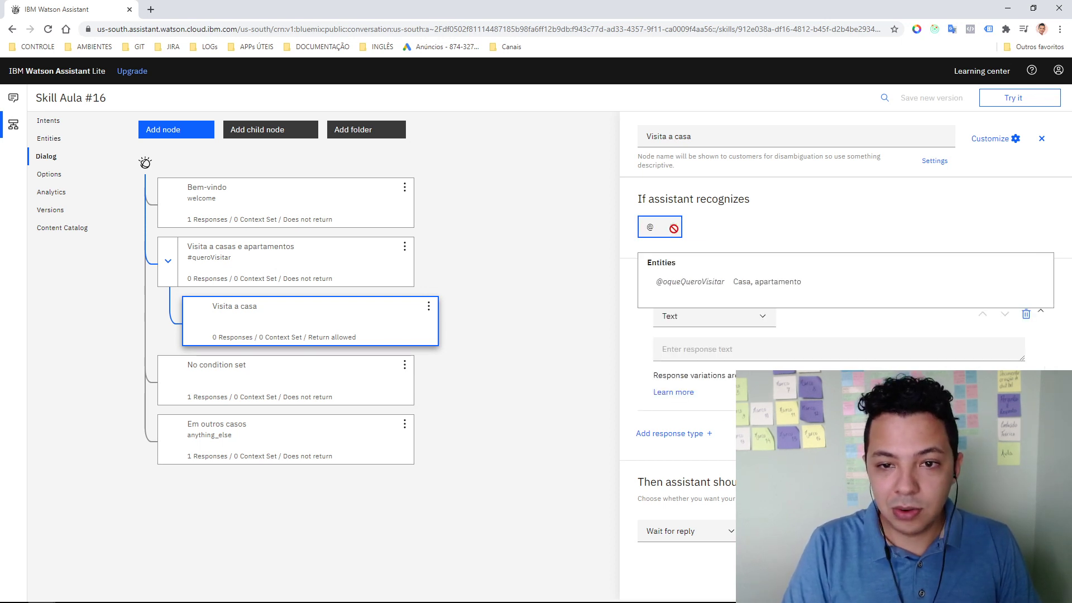
{"action": "left_click", "coordinate": [687, 285]}
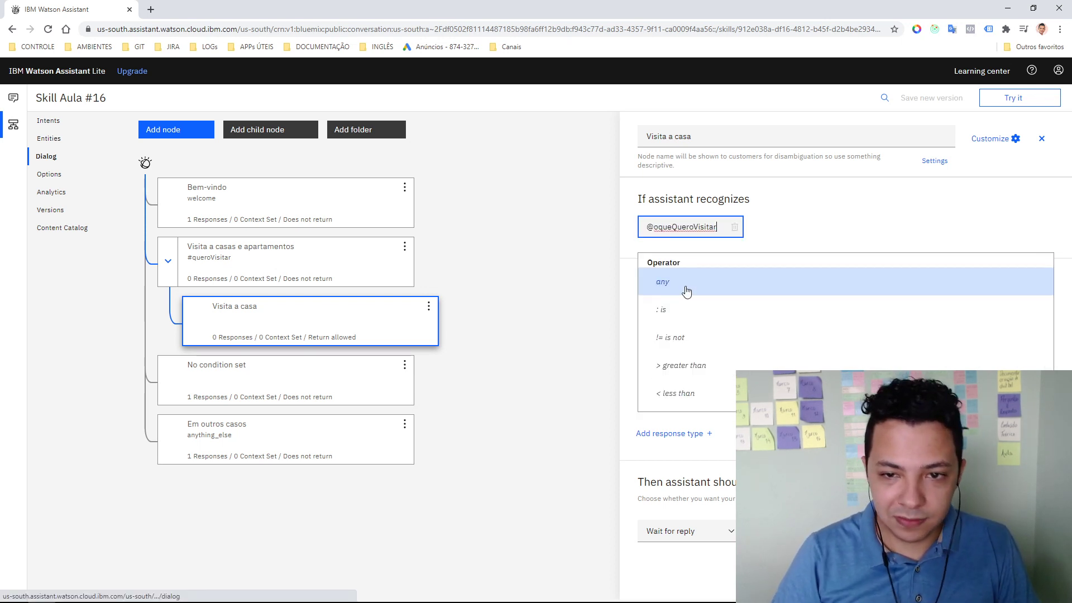
{"action": "type", "text": ":"}
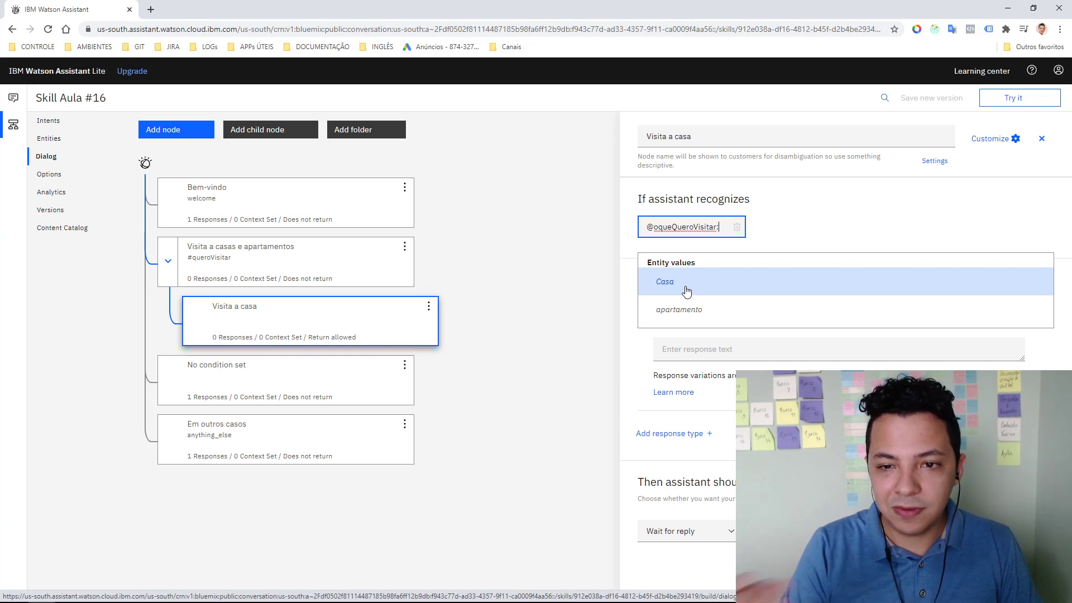
{"action": "left_click", "coordinate": [726, 282]}
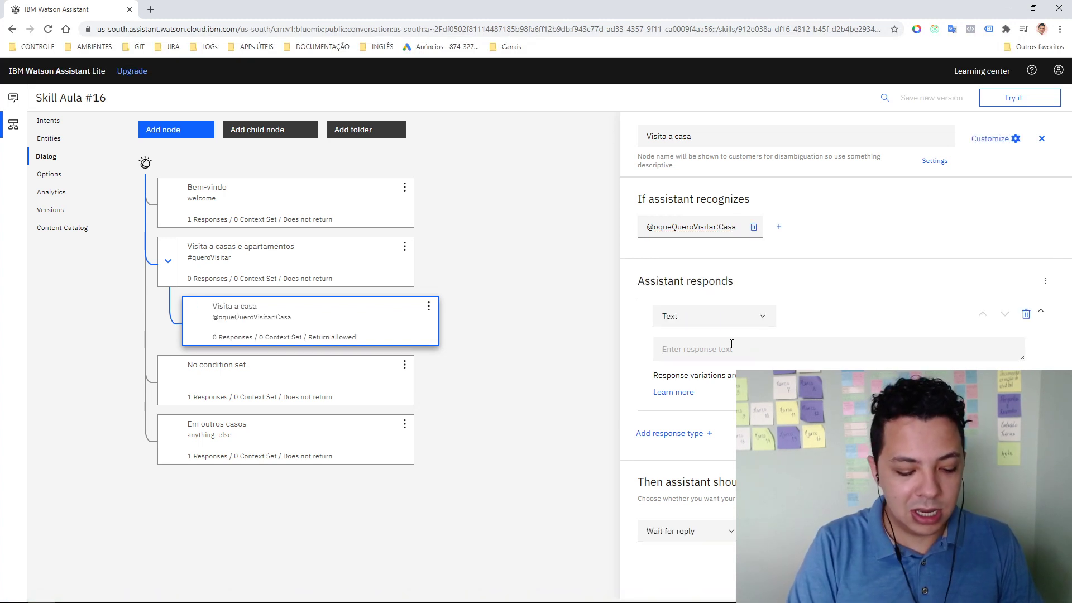
Enter "Você quer visitar uma casa!" as the text response of the Visita a casa node
{"action": "left_click", "coordinate": [731, 344]}
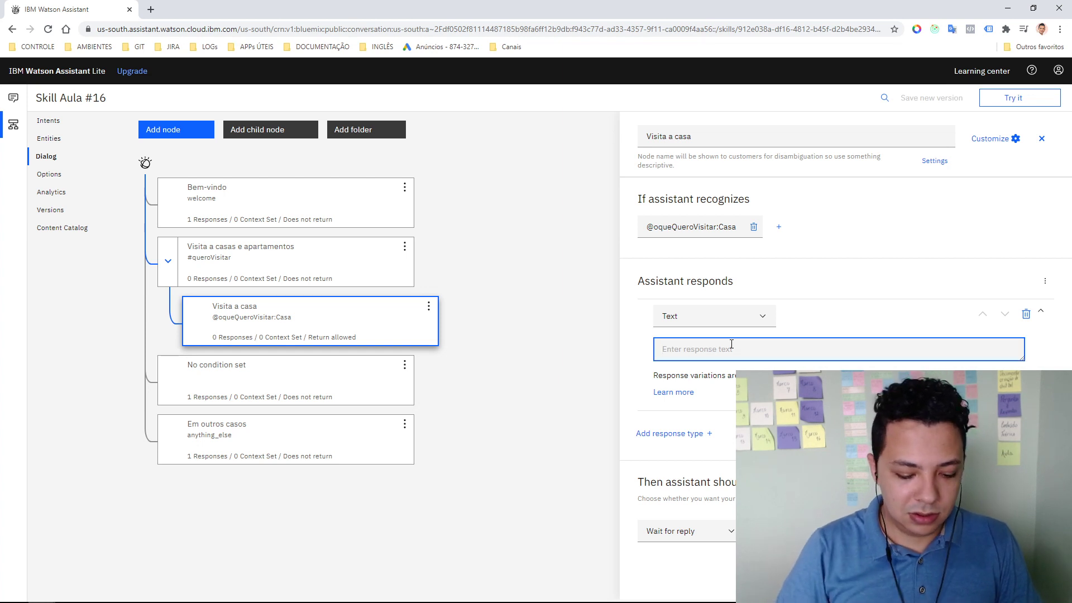
{"action": "type", "text": "Vi"}
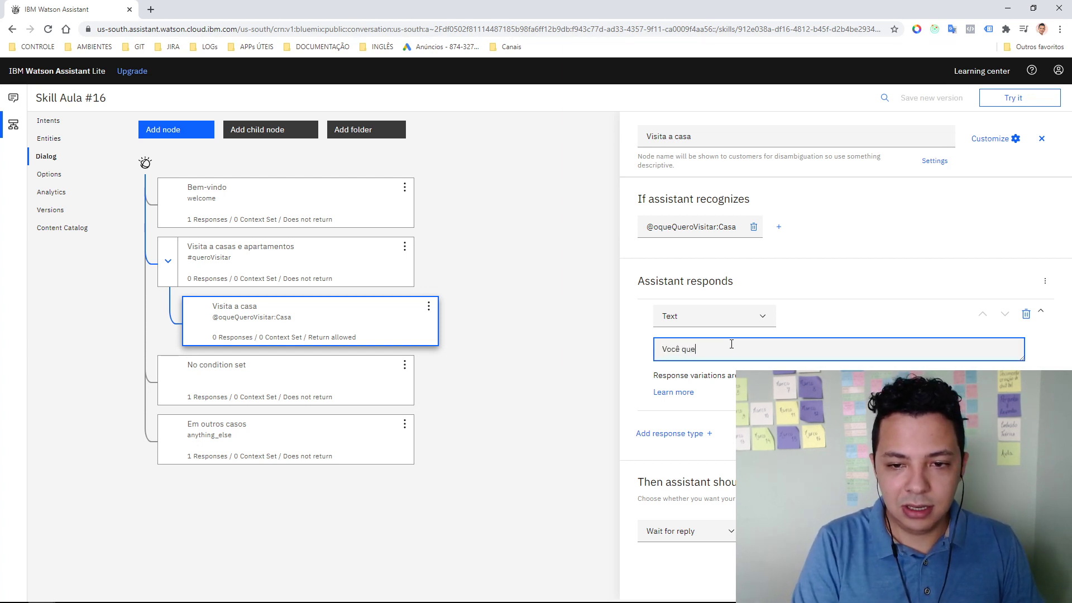
{"action": "type", "text": "cê quer f"}
{"action": "key", "text": "BackSpace"}
{"action": "type", "text": "visitar uma casa!"}
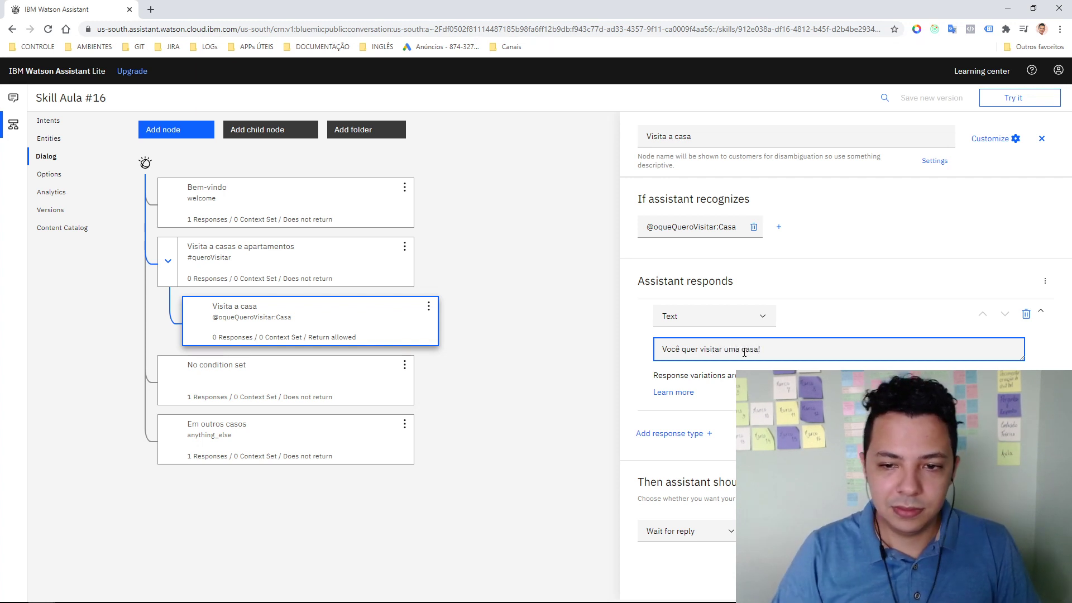
Copy the response text of the Visita a casa node and add a node below it named "Visita ao apartamento"
{"action": "left_click_drag", "start_coordinate": [763, 349], "coordinate": [638, 349]}
{"action": "key", "text": "ctrl+c"}
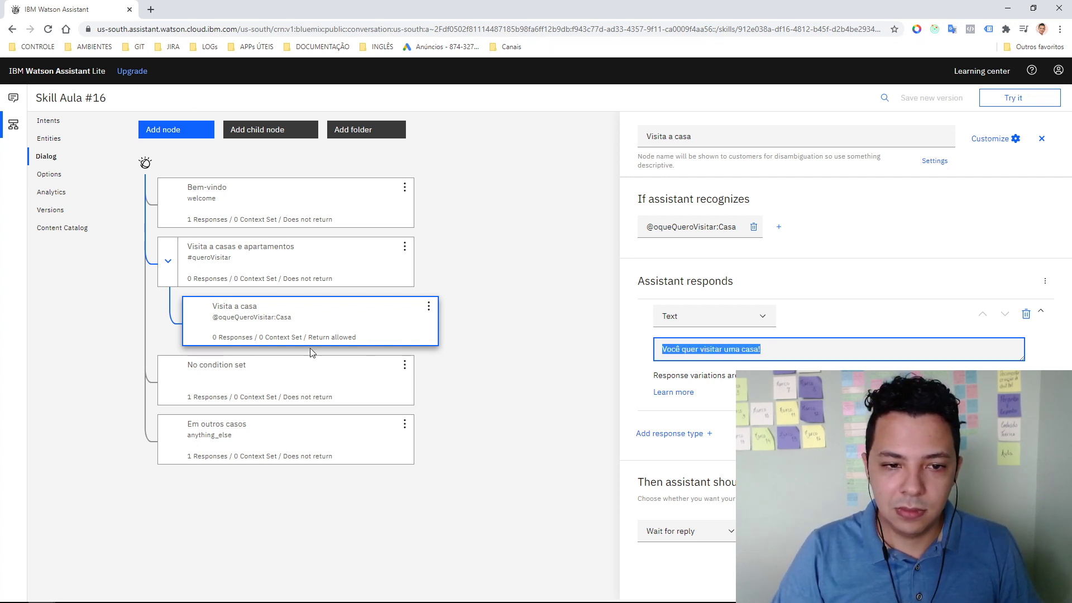
{"action": "left_click", "coordinate": [428, 306]}
{"action": "left_click", "coordinate": [429, 306]}
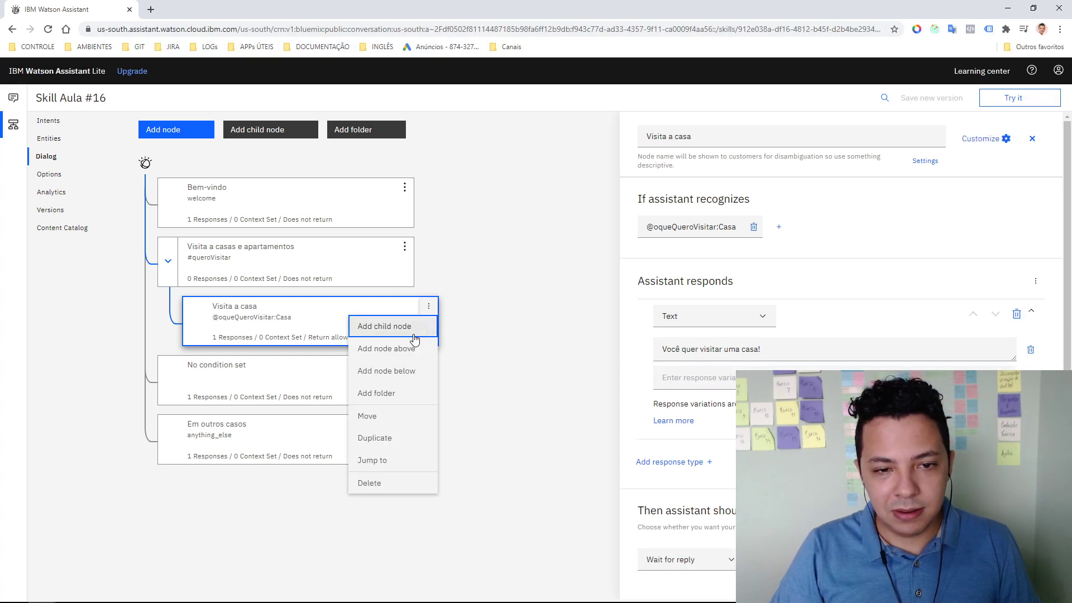
{"action": "left_click", "coordinate": [406, 375]}
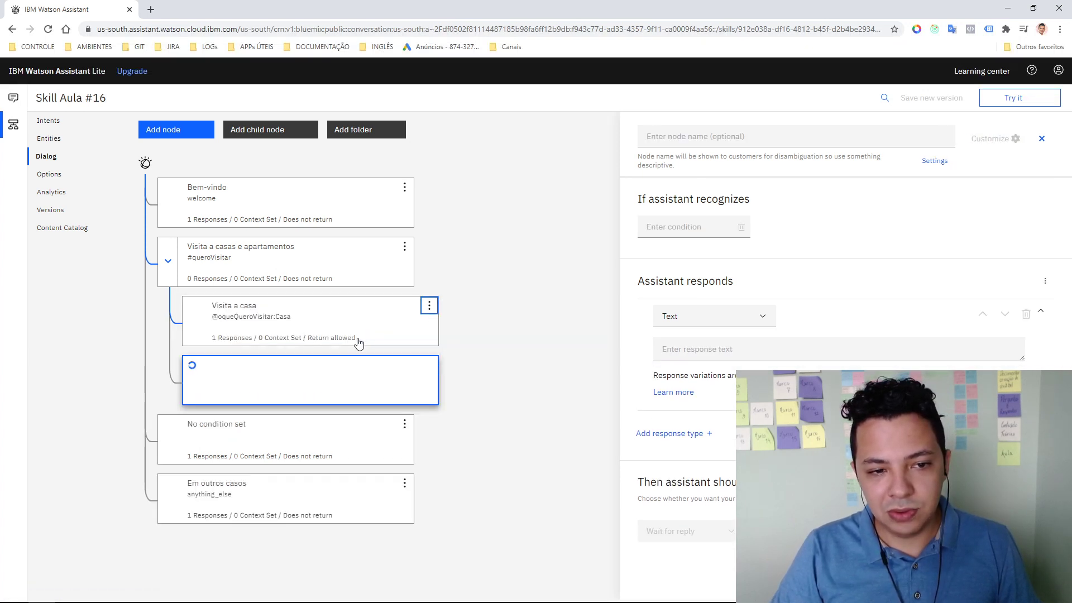
{"action": "type", "text": "Visita ao apartamento"}
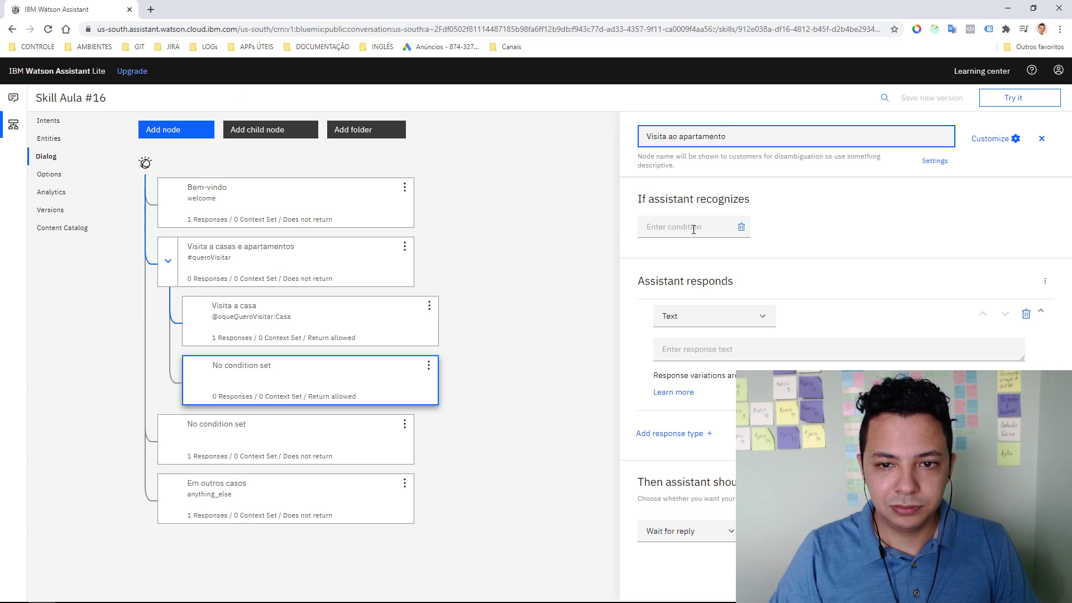
{"action": "left_click", "coordinate": [693, 227]}
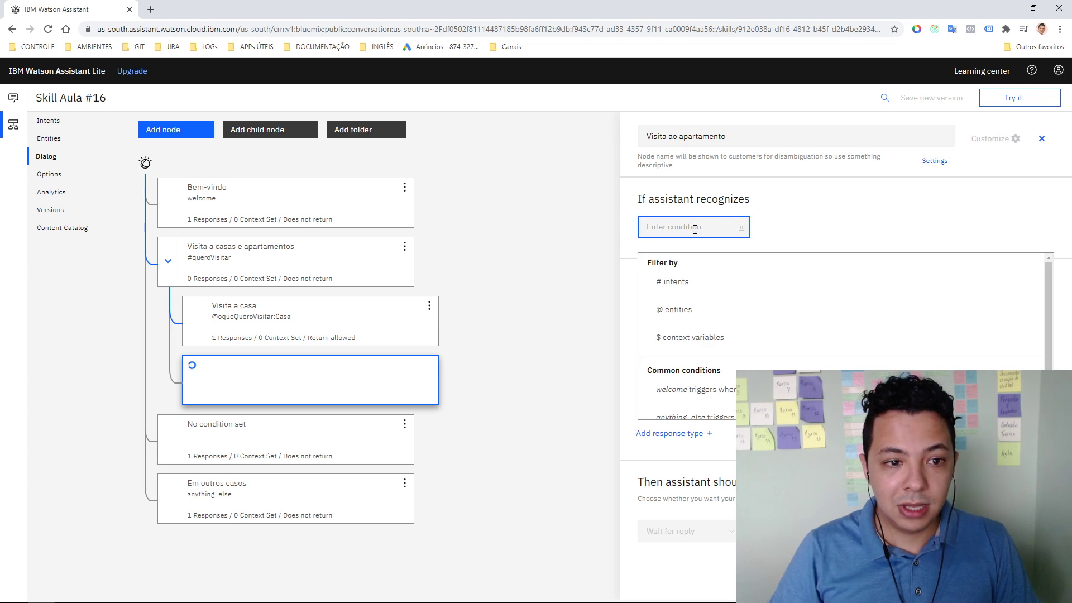
{"action": "type", "text": "@"}
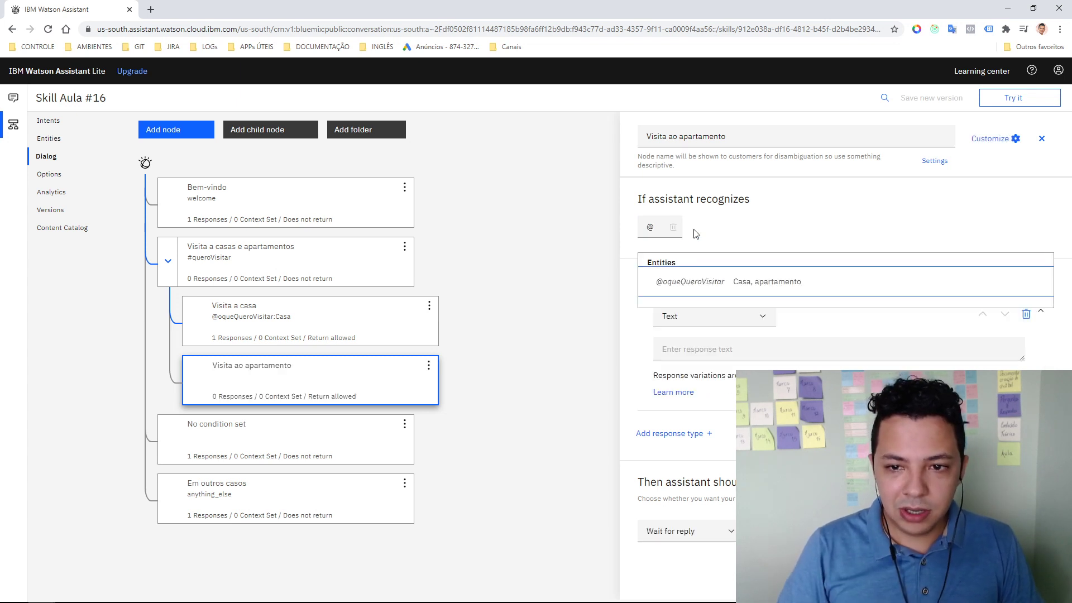
{"action": "key", "text": "Return"}
{"action": "type", "text": ":"}
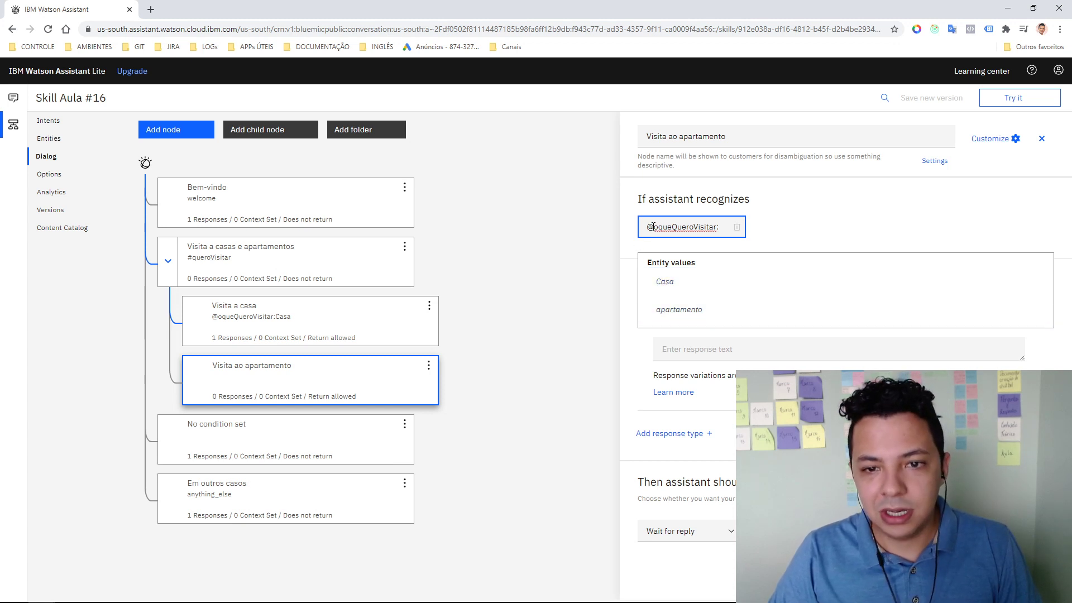
{"action": "left_click", "coordinate": [702, 316]}
{"action": "left_click", "coordinate": [858, 217]}
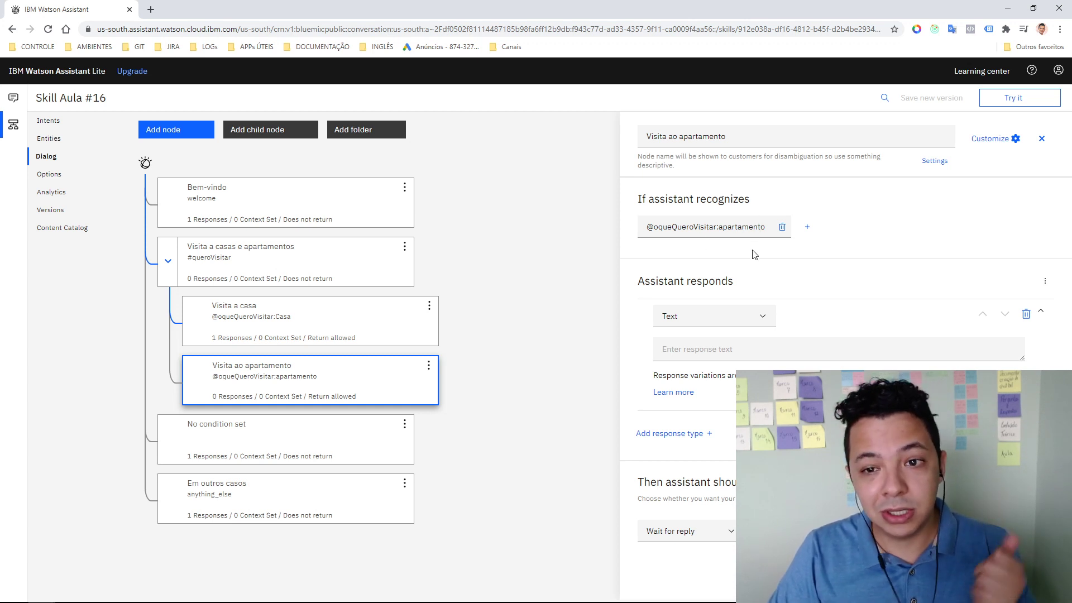
Paste the copied text as the Visita ao apartamento node's response and reword it to "Você quer visitar um apartamento!"
{"action": "left_click", "coordinate": [770, 345]}
{"action": "key", "text": "ctrl+v"}
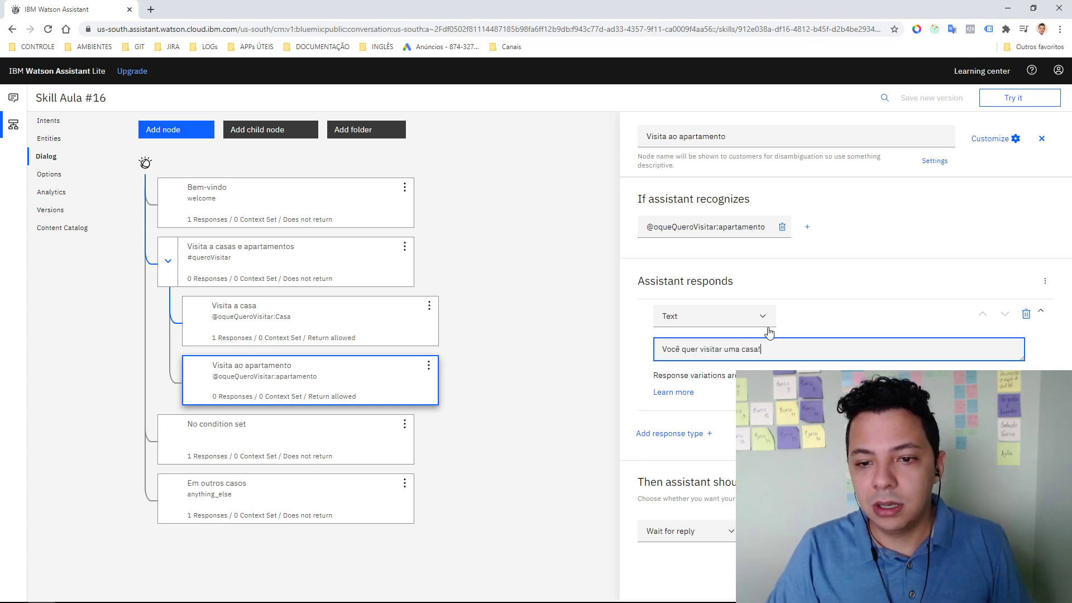
{"action": "double_click", "coordinate": [732, 350]}
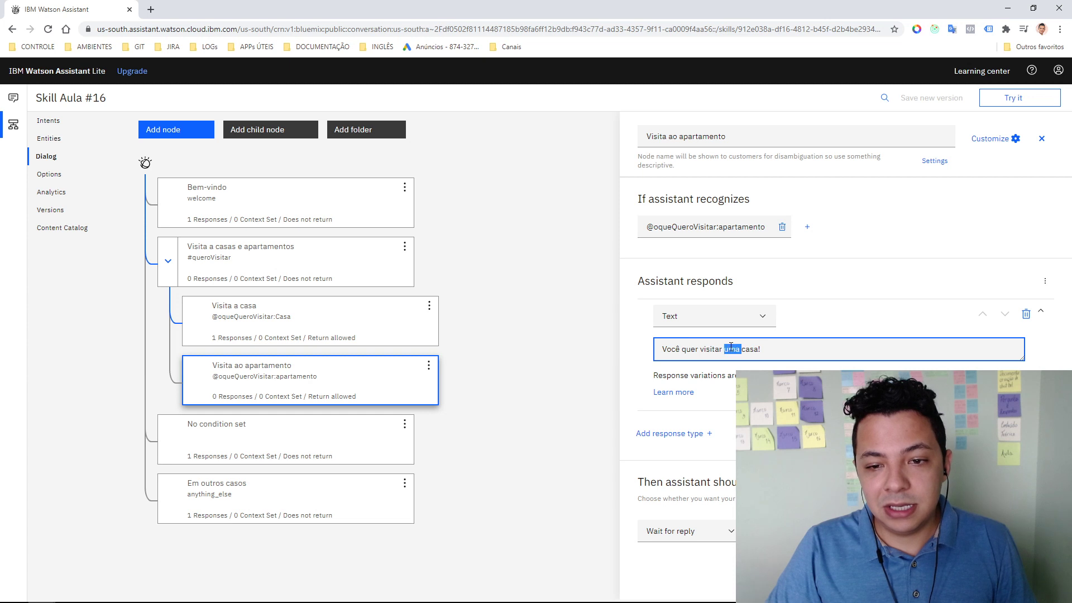
{"action": "double_click", "coordinate": [754, 349]}
{"action": "key", "text": "BackSpace"}
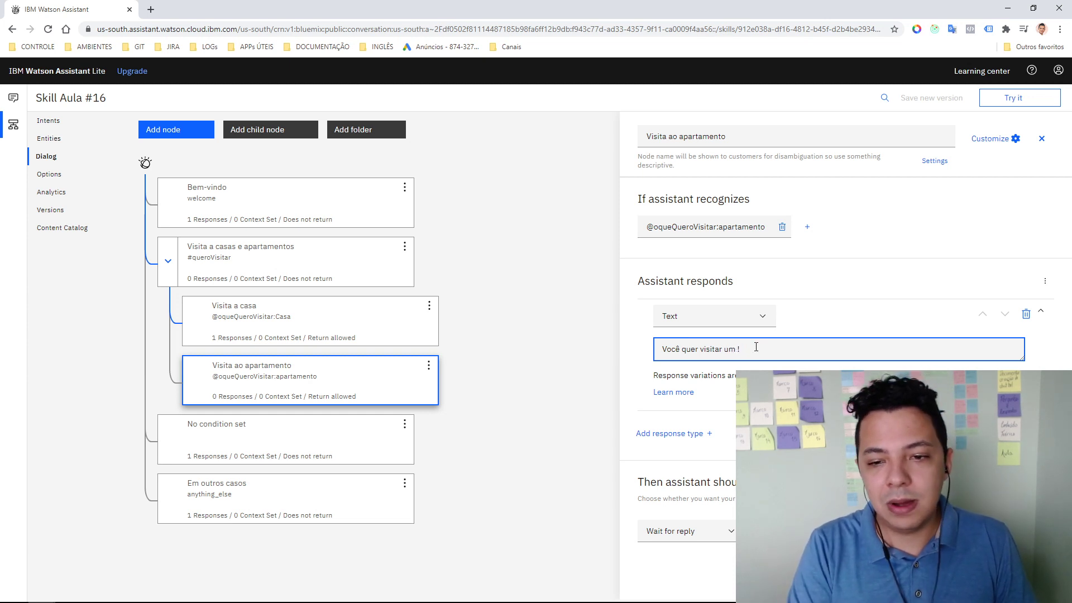
{"action": "type", "text": "apartamento"}
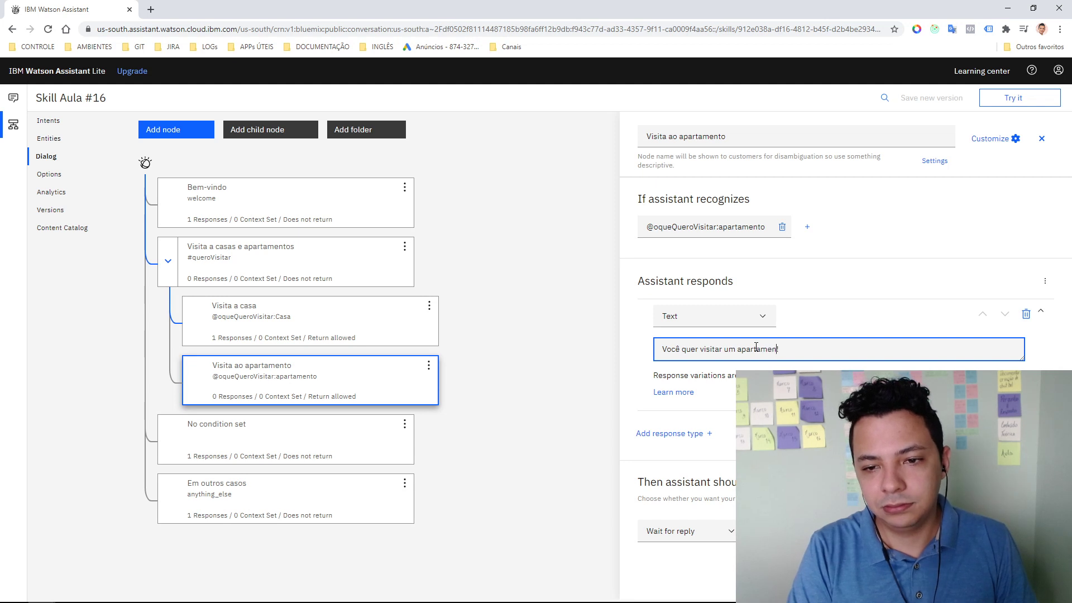
Delete the unnamed root-level node with no condition set, located above the Em outros casos node
{"action": "left_click", "coordinate": [407, 250]}
{"action": "left_click", "coordinate": [280, 263]}
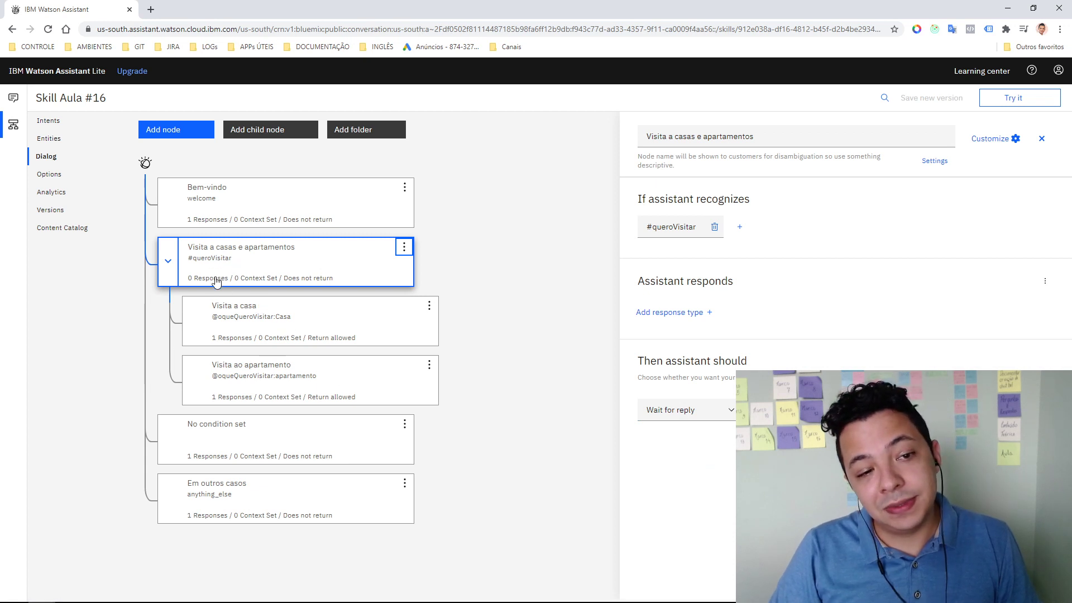
{"action": "left_click", "coordinate": [405, 424]}
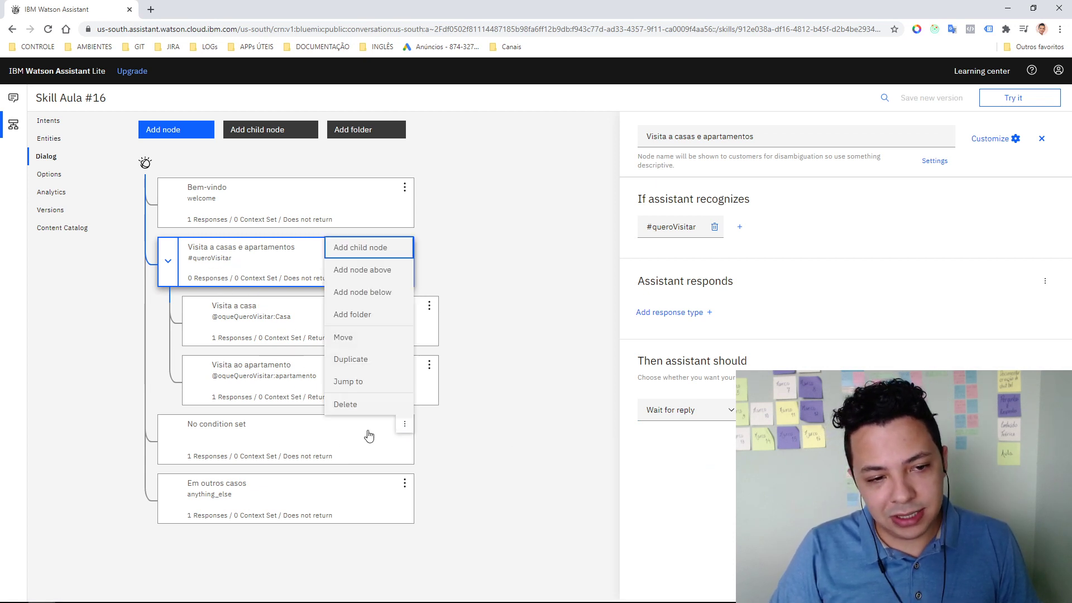
{"action": "left_click", "coordinate": [368, 403]}
{"action": "left_click", "coordinate": [684, 377]}
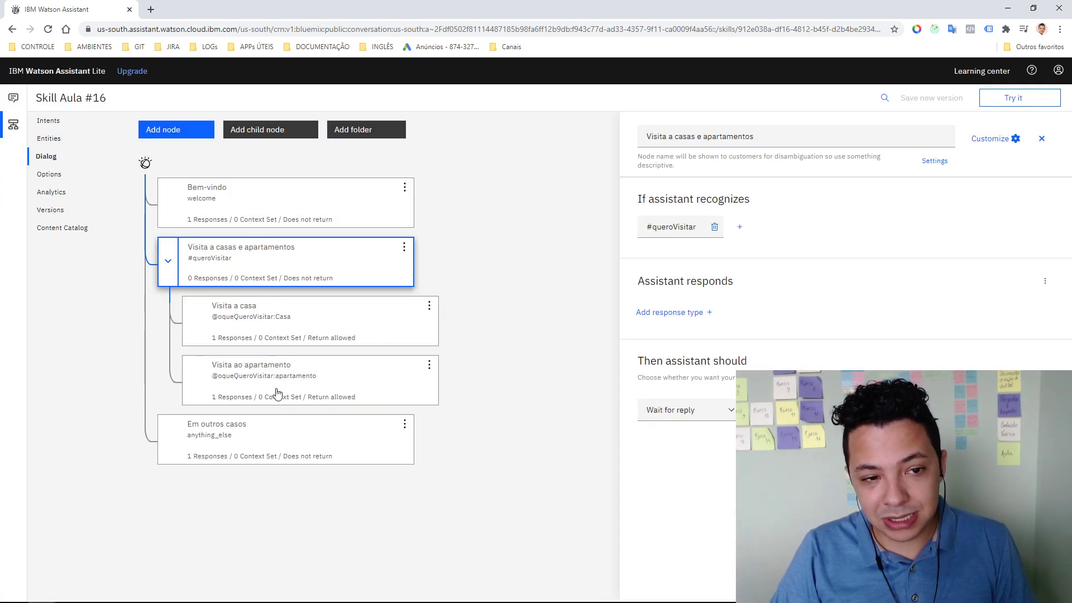
Make the Visita a casas e apartamentos node jump to Visita a casa and evaluate its condition, and close the node editor
{"action": "left_click", "coordinate": [335, 269]}
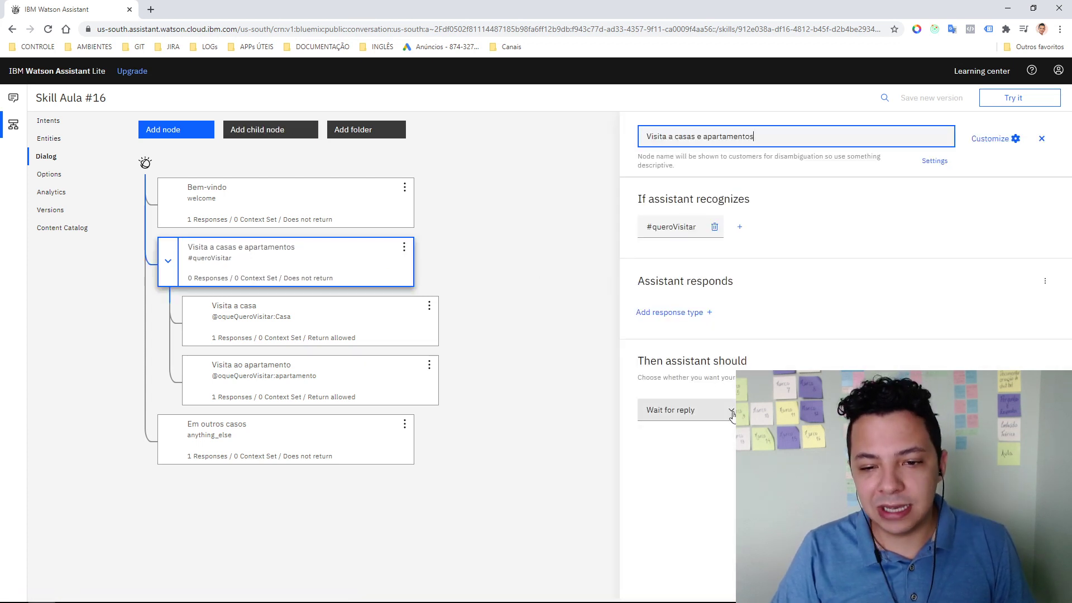
{"action": "left_click", "coordinate": [697, 413]}
{"action": "left_click", "coordinate": [662, 471]}
{"action": "left_click", "coordinate": [316, 366]}
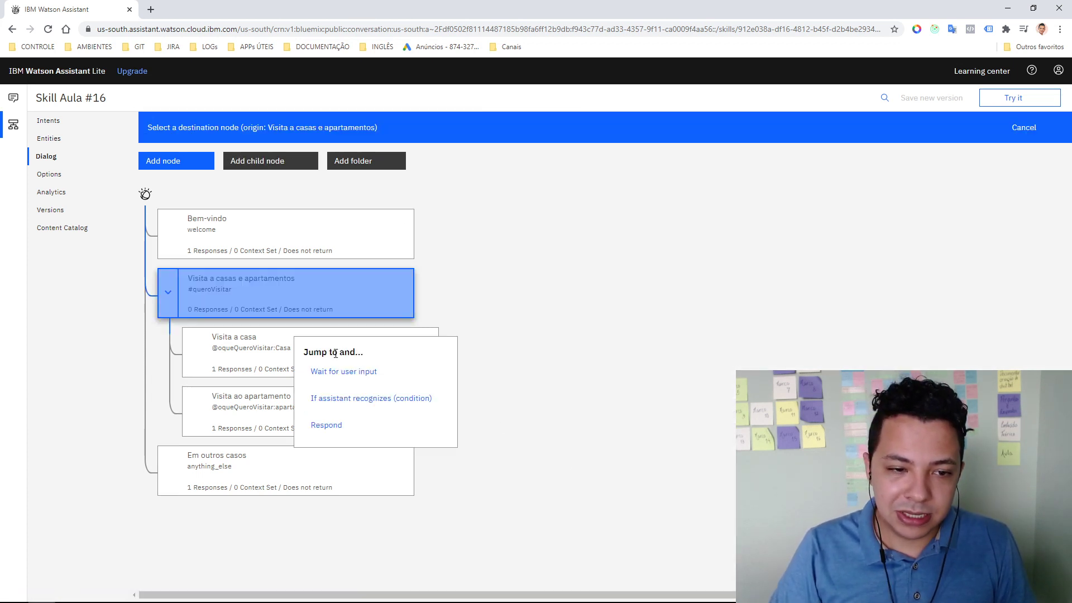
{"action": "left_click", "coordinate": [353, 399]}
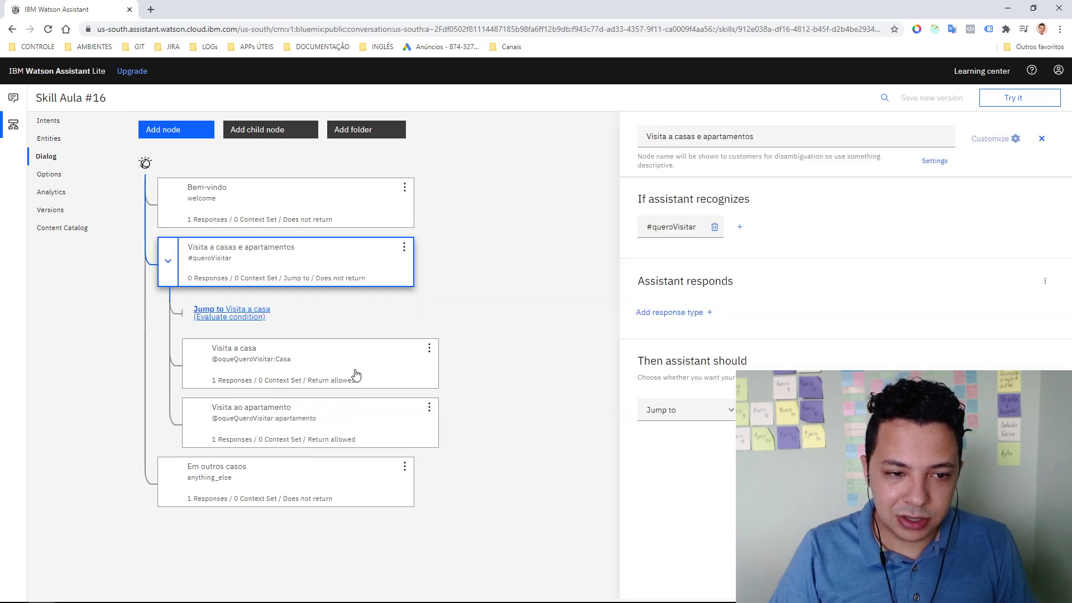
{"action": "left_click", "coordinate": [1042, 139]}
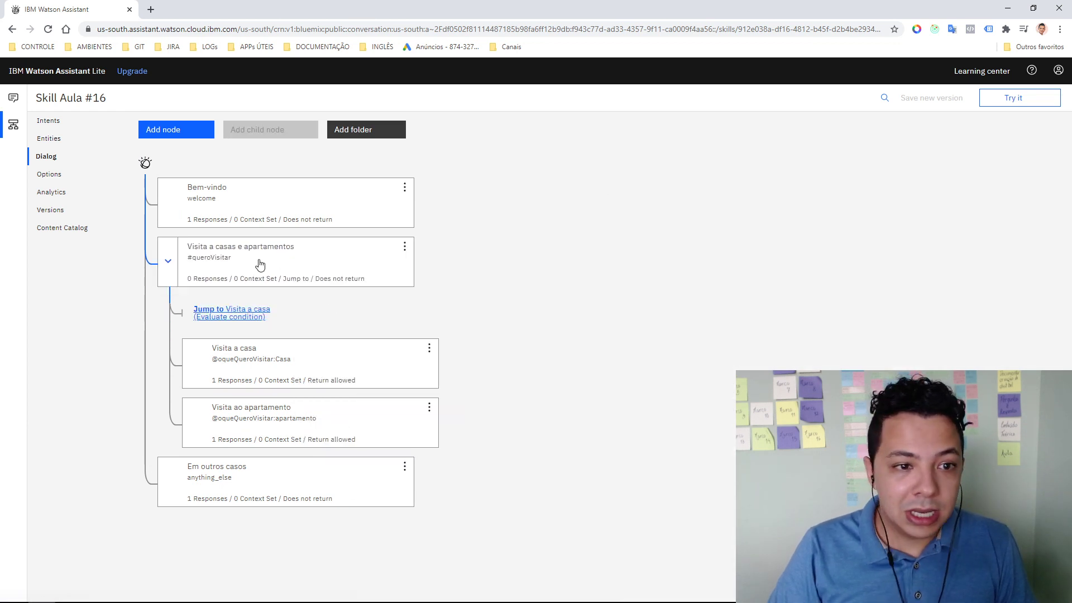
Collapse the Visita a casas e apartamentos branch and test the message "quero visitar uma casa" in a cleared test conversation
{"action": "left_click", "coordinate": [227, 267]}
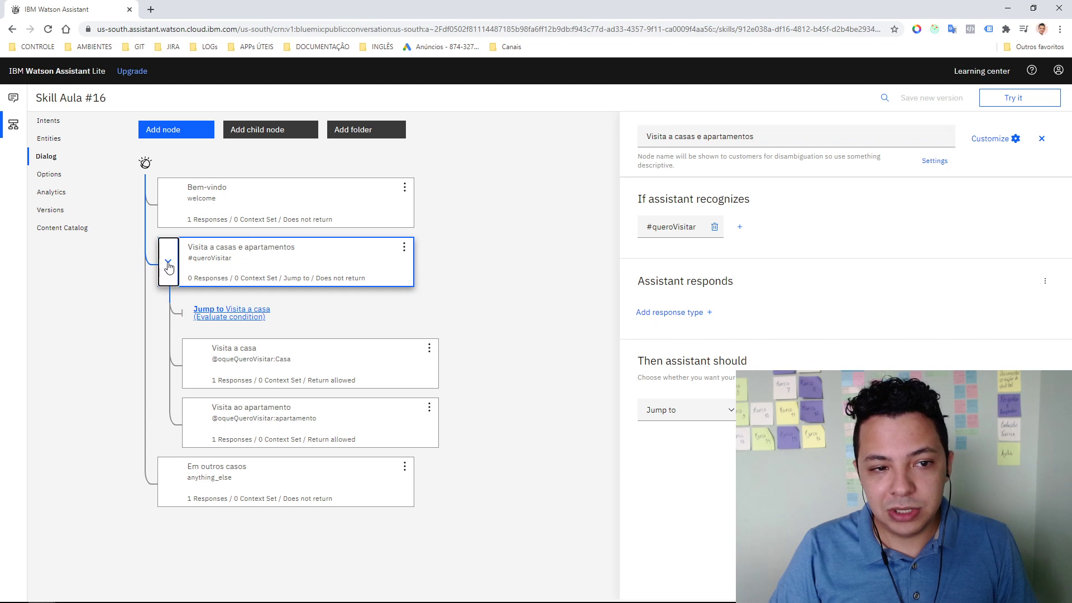
{"action": "left_click", "coordinate": [167, 261]}
{"action": "left_click", "coordinate": [1042, 139]}
{"action": "left_click", "coordinate": [1028, 100]}
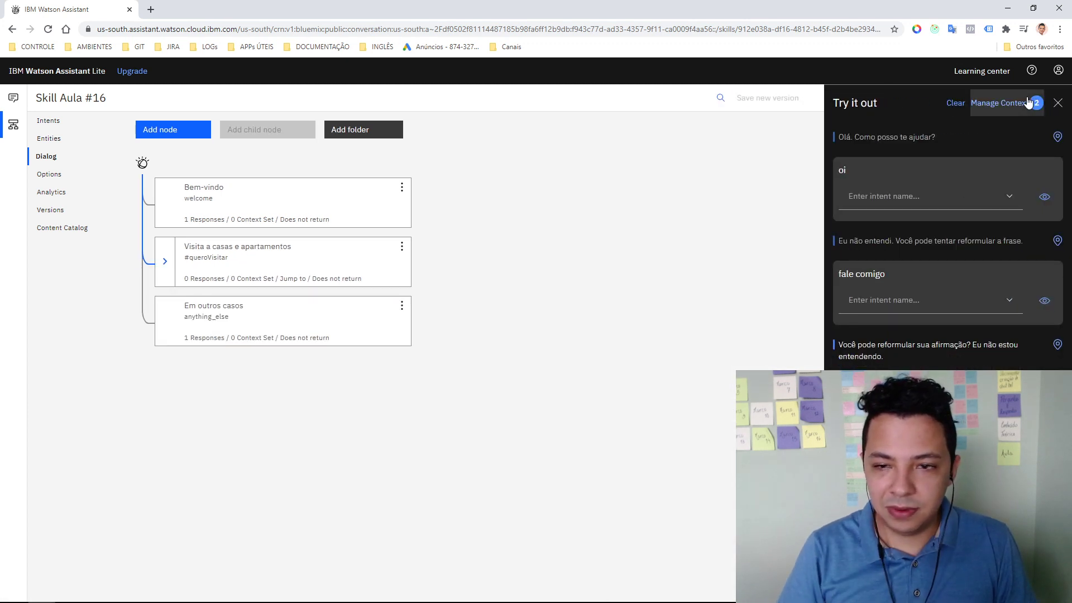
{"action": "left_click", "coordinate": [952, 103]}
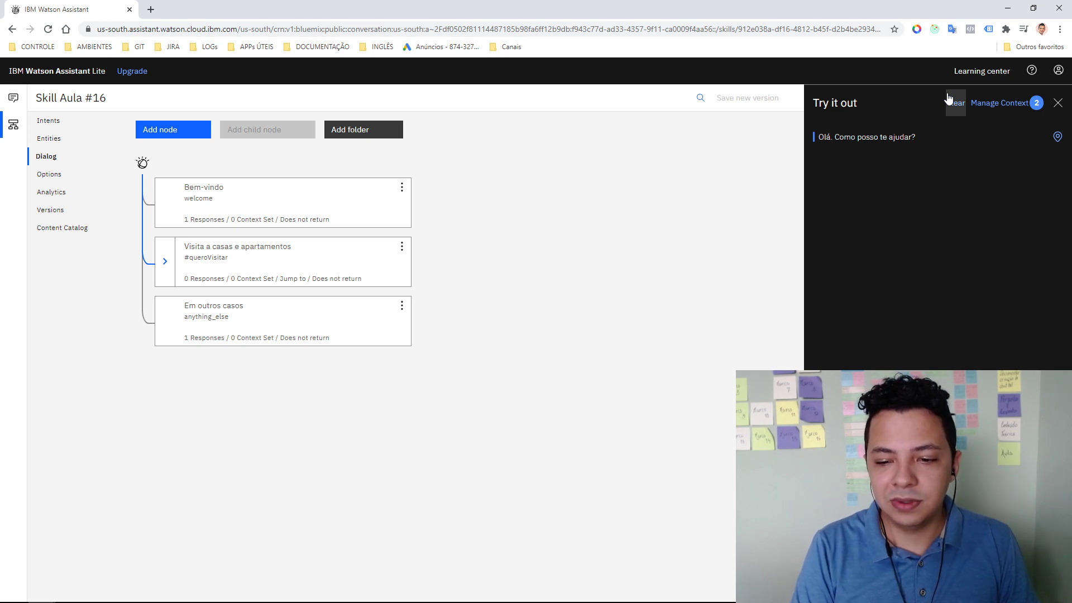
{"action": "key", "text": "Return"}
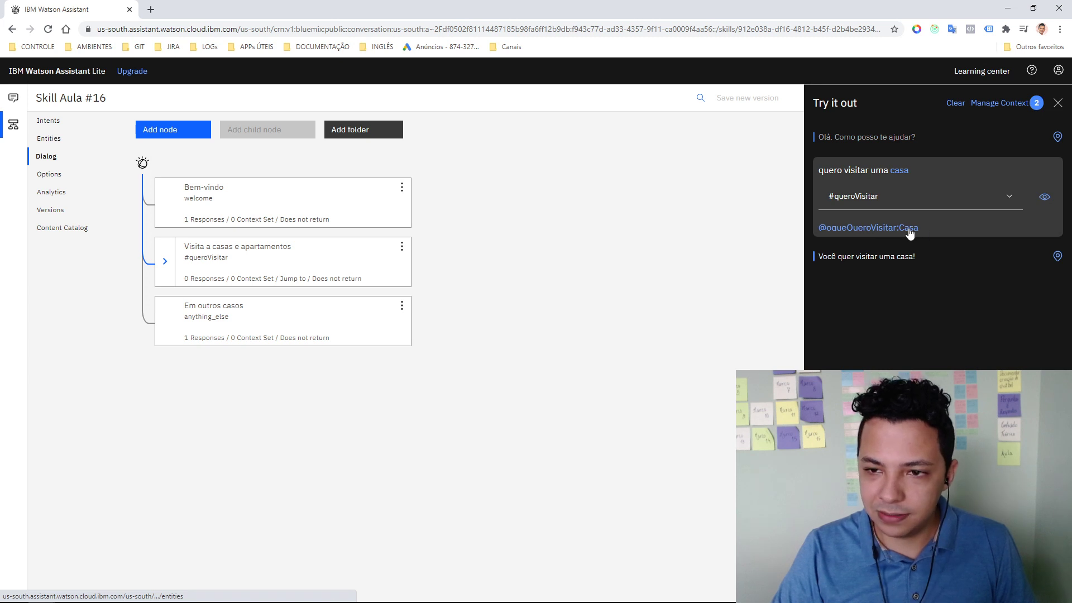
Clear the test conversation and test "quero visitar um apartamento" followed by "quero visitar uma casa"
{"action": "left_click", "coordinate": [960, 104]}
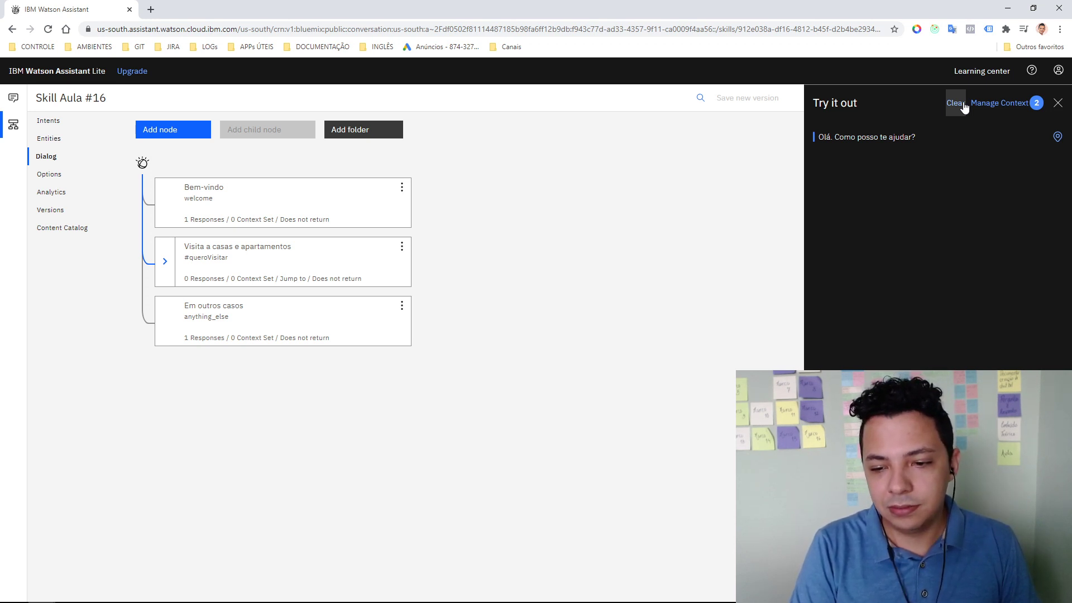
{"action": "key", "text": "Return"}
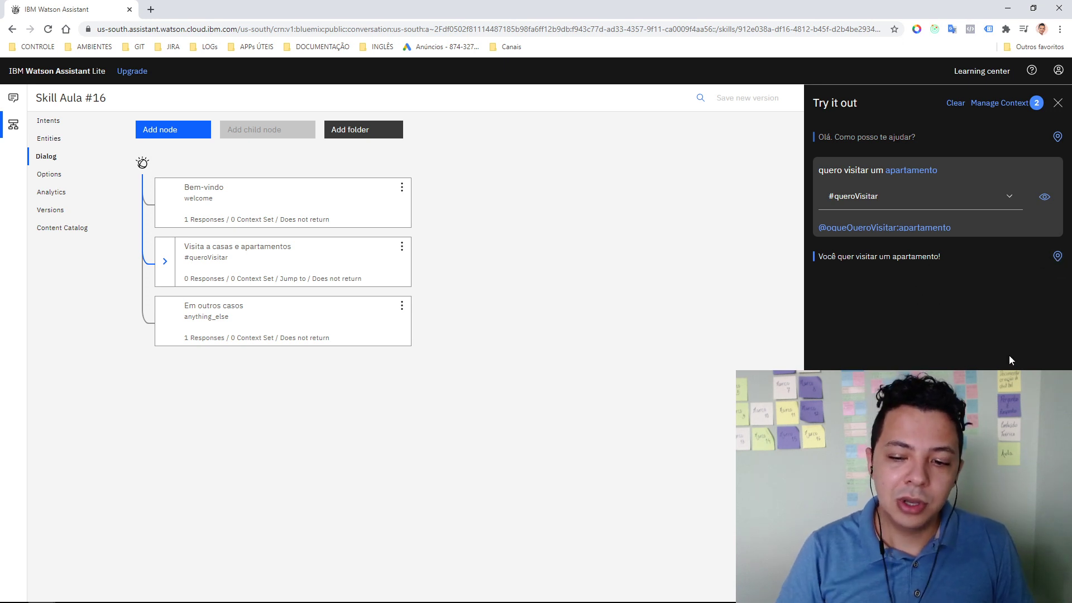
{"action": "key", "text": "Return"}
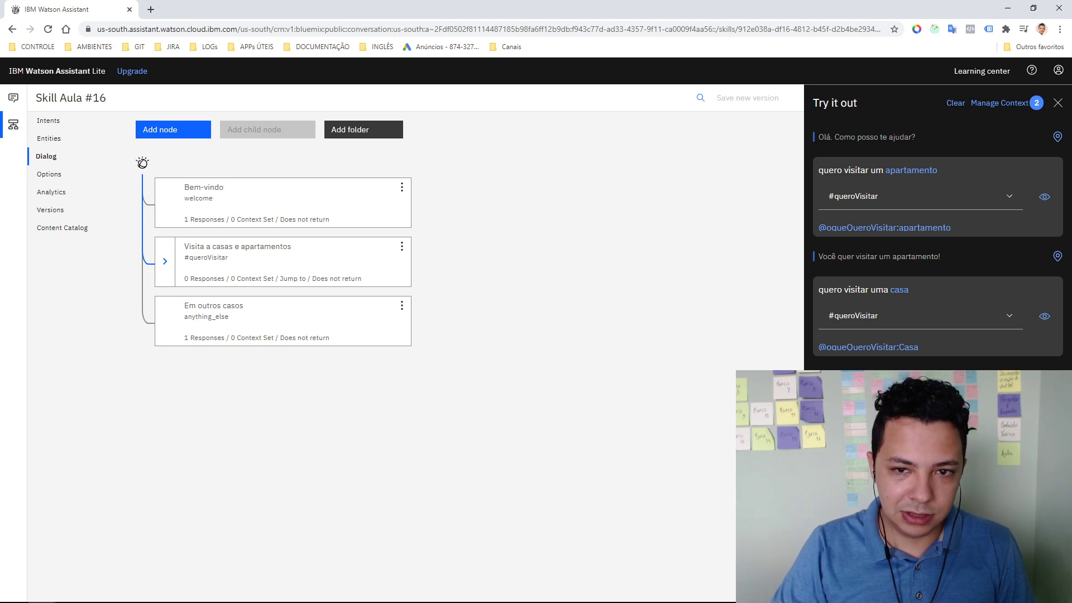
Expand the Visita a casas e apartamentos branch and review the settings of the parent node and its two child nodes
{"action": "left_click", "coordinate": [165, 261]}
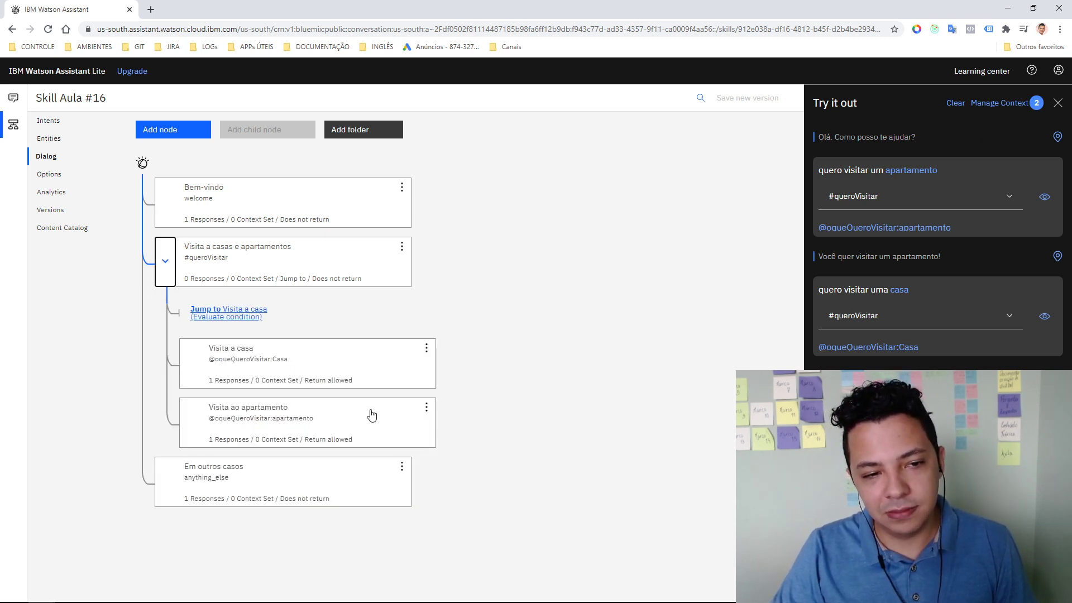
{"action": "left_click", "coordinate": [287, 270]}
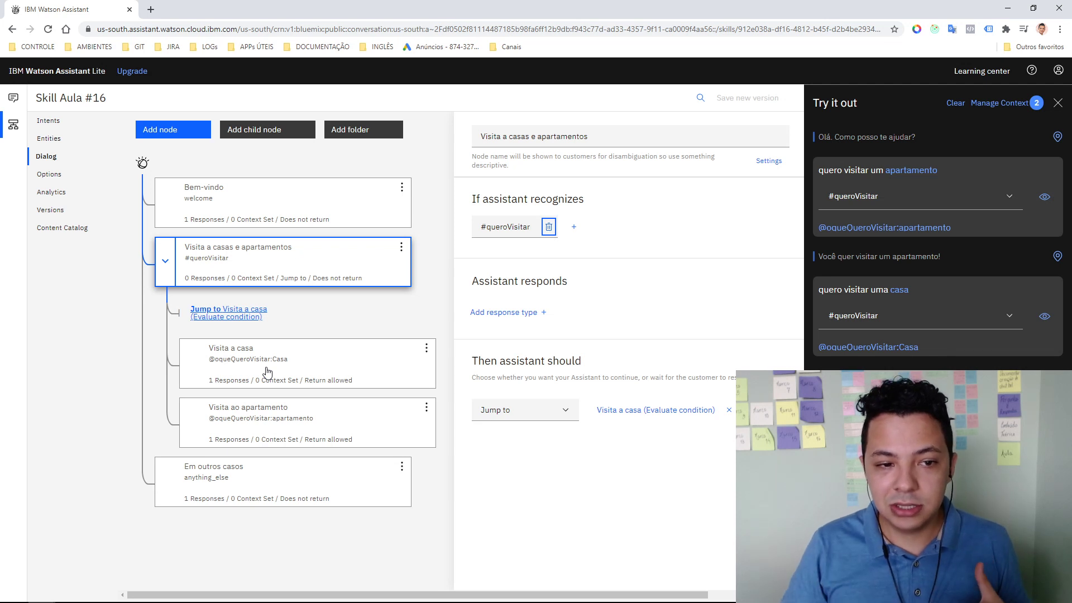
{"action": "left_click", "coordinate": [266, 372]}
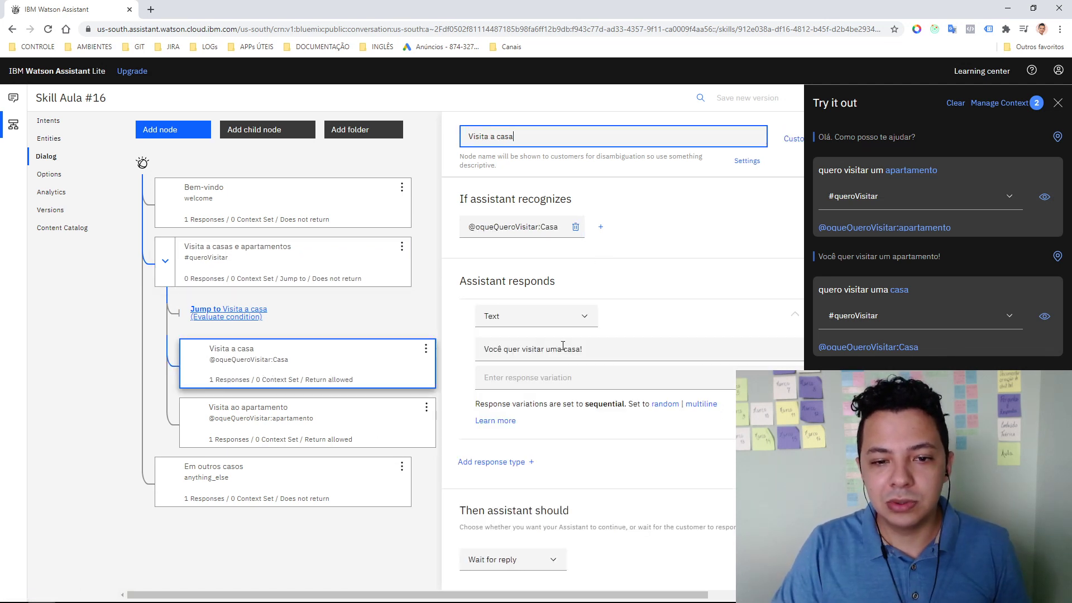
{"action": "left_click", "coordinate": [309, 441]}
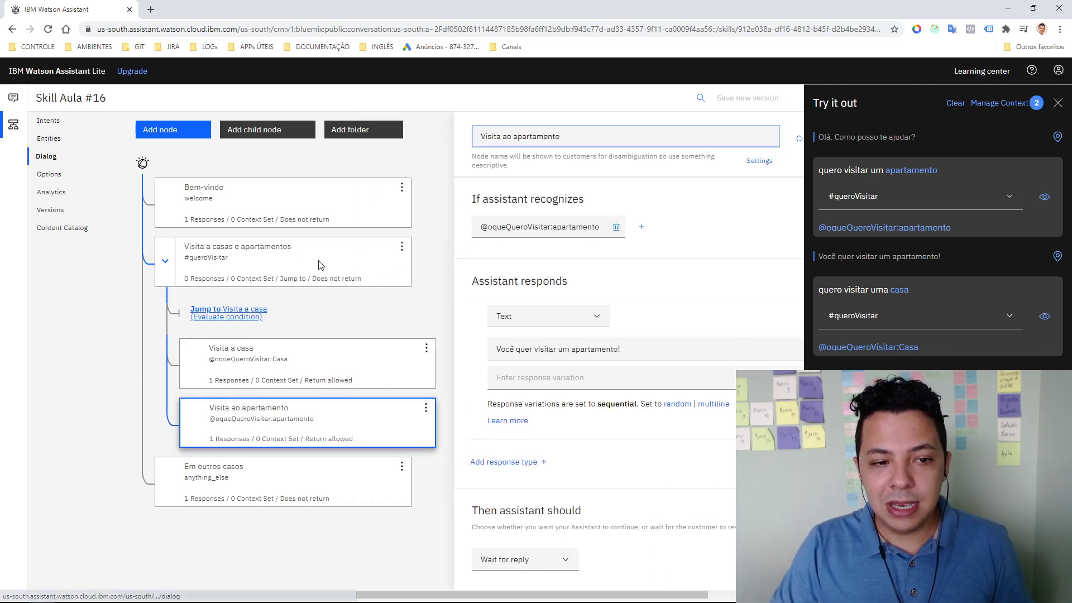
{"action": "left_click", "coordinate": [276, 282]}
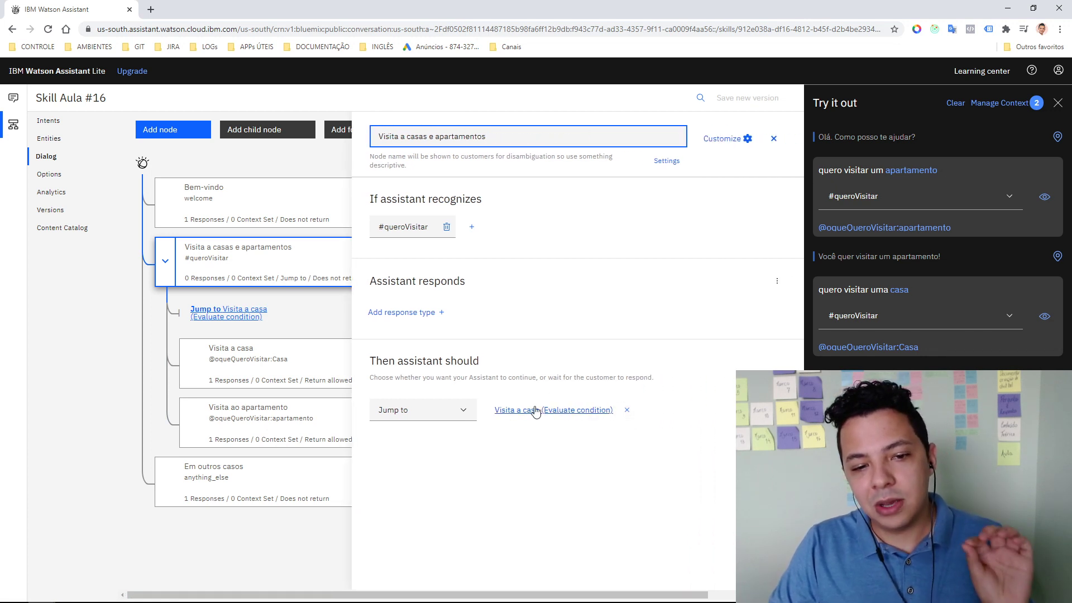
Remove the jump from the Visita a casas e apartamentos node and recreate it to Visita a casa, evaluating the condition
{"action": "left_click", "coordinate": [470, 415]}
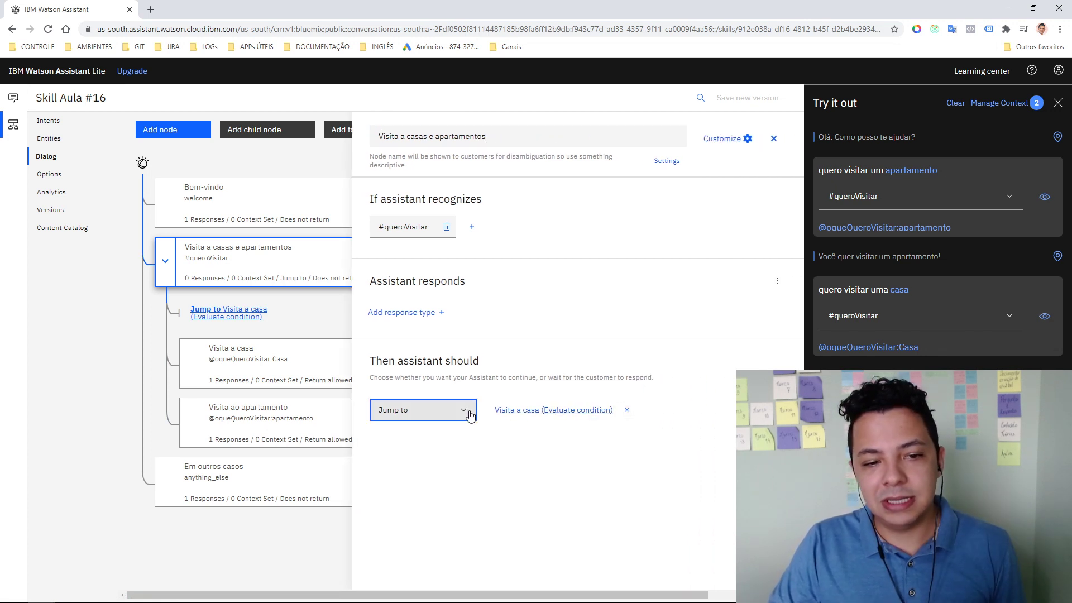
{"action": "left_click", "coordinate": [402, 484]}
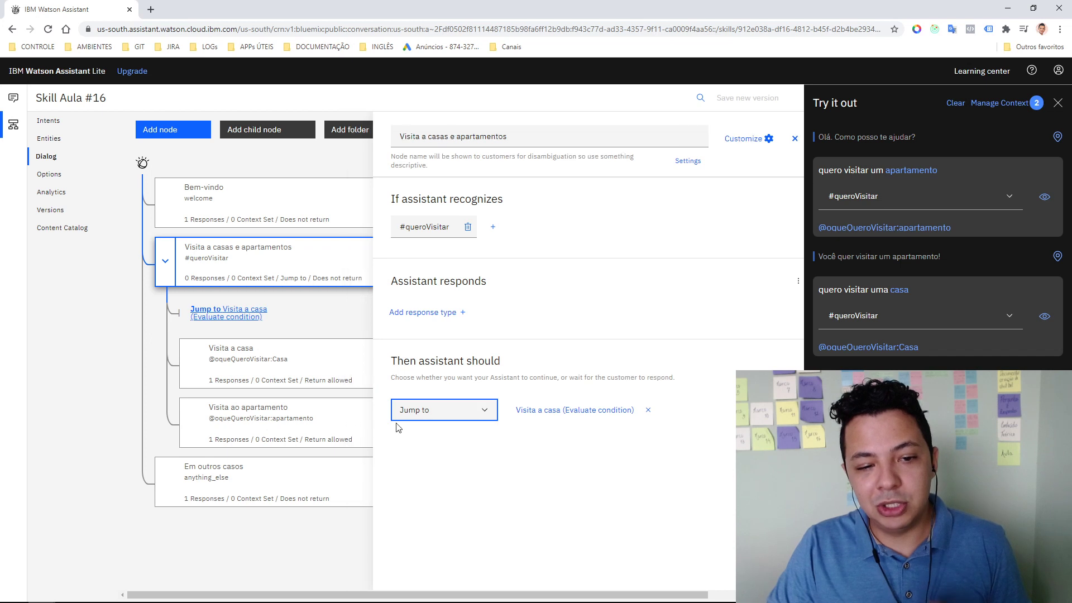
{"action": "left_click", "coordinate": [627, 410]}
{"action": "left_click", "coordinate": [470, 413]}
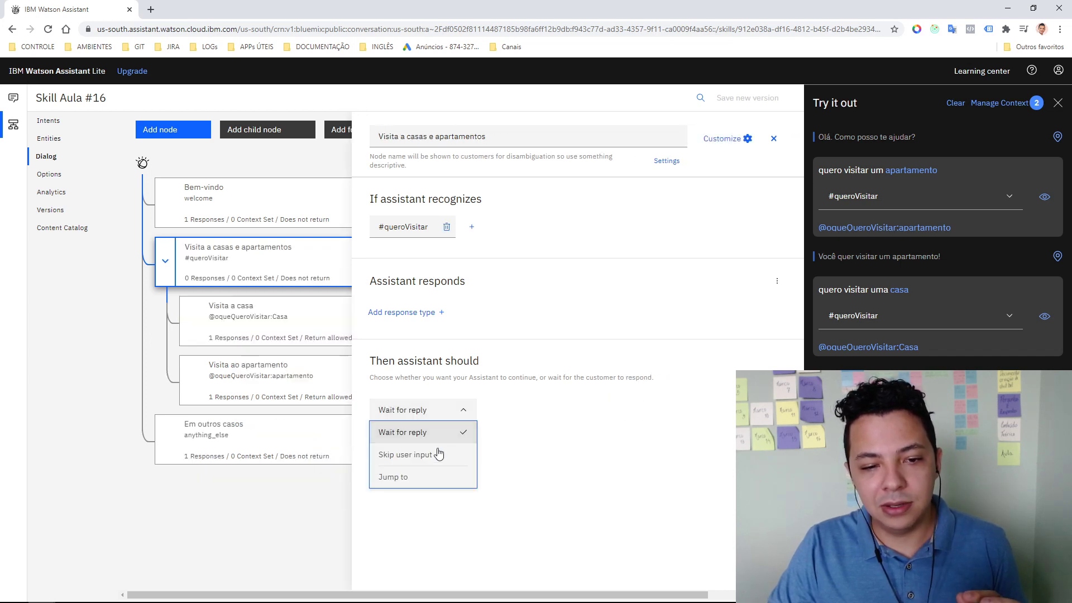
{"action": "left_click", "coordinate": [434, 477]}
{"action": "left_click", "coordinate": [288, 372]}
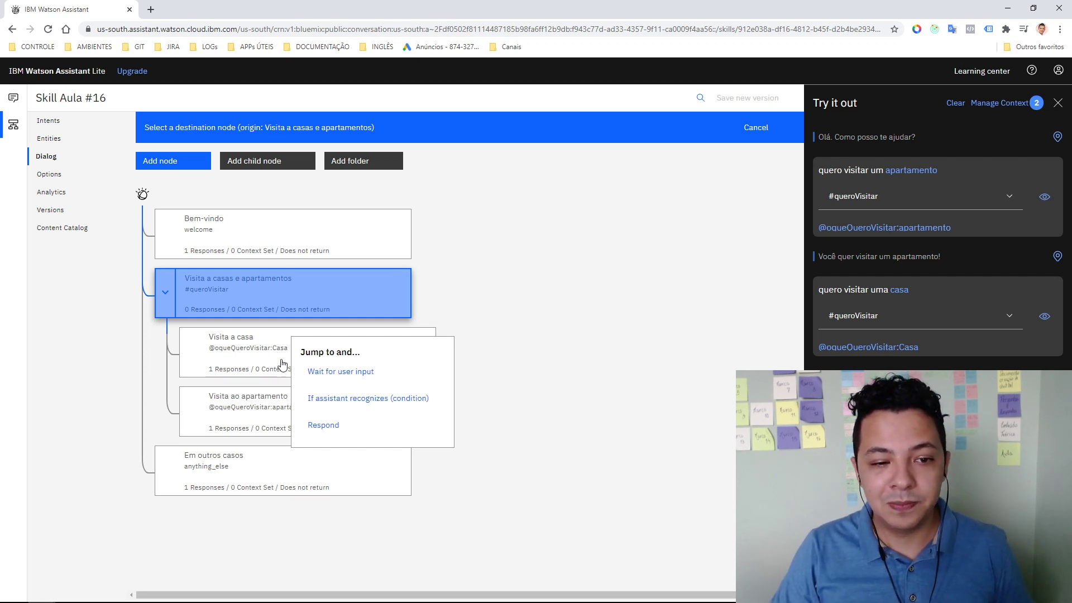
{"action": "left_click", "coordinate": [333, 401]}
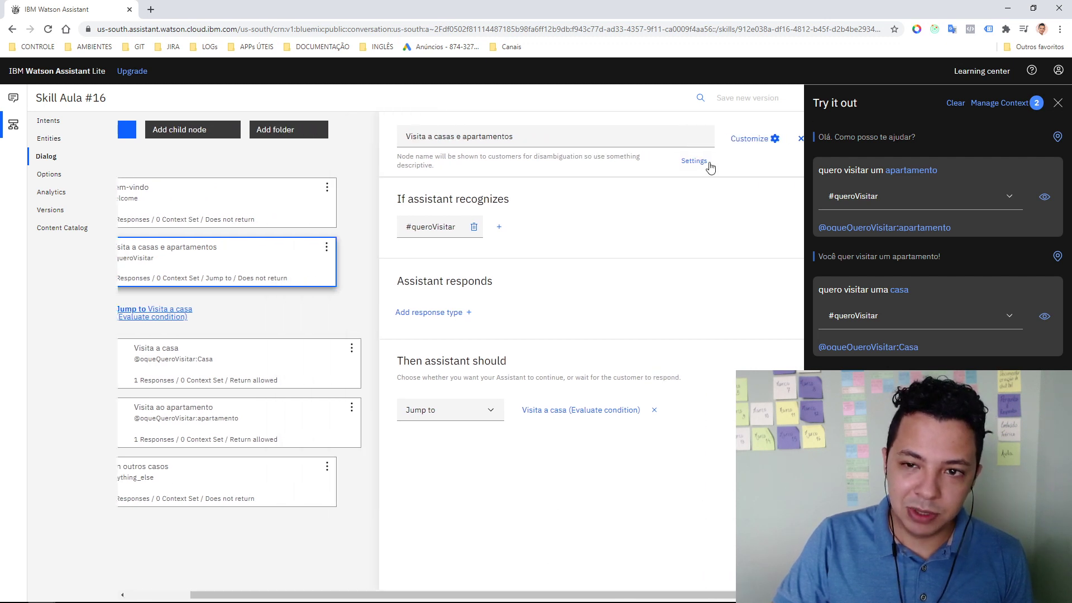
{"action": "left_click", "coordinate": [774, 138]}
Clear the test conversation, test "quero visitar uma casa", and close the test area and the parent node's editor
{"action": "left_click", "coordinate": [949, 104]}
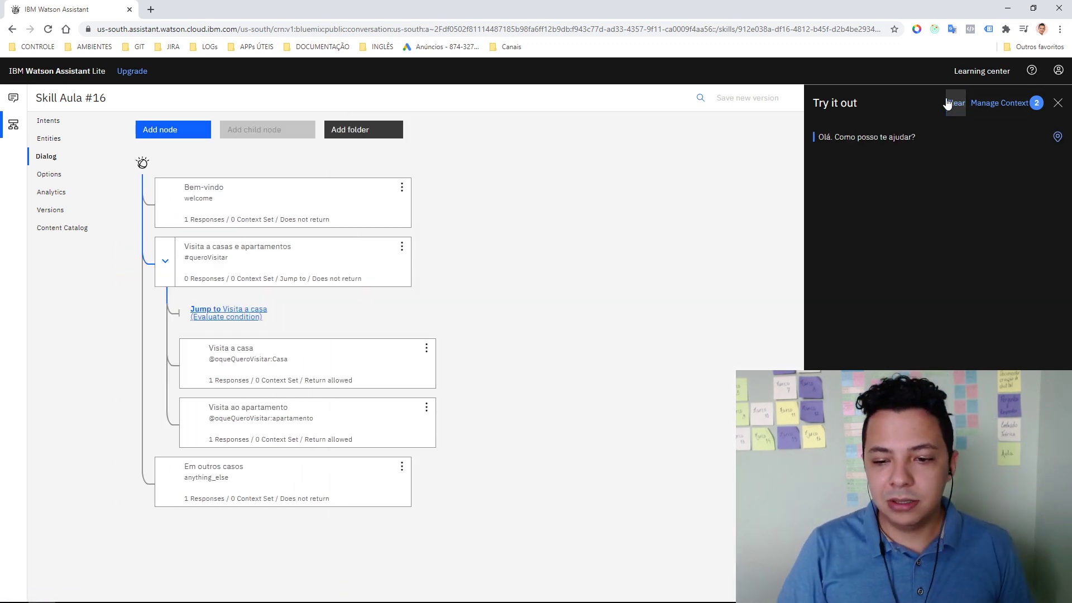
{"action": "key", "text": "Return"}
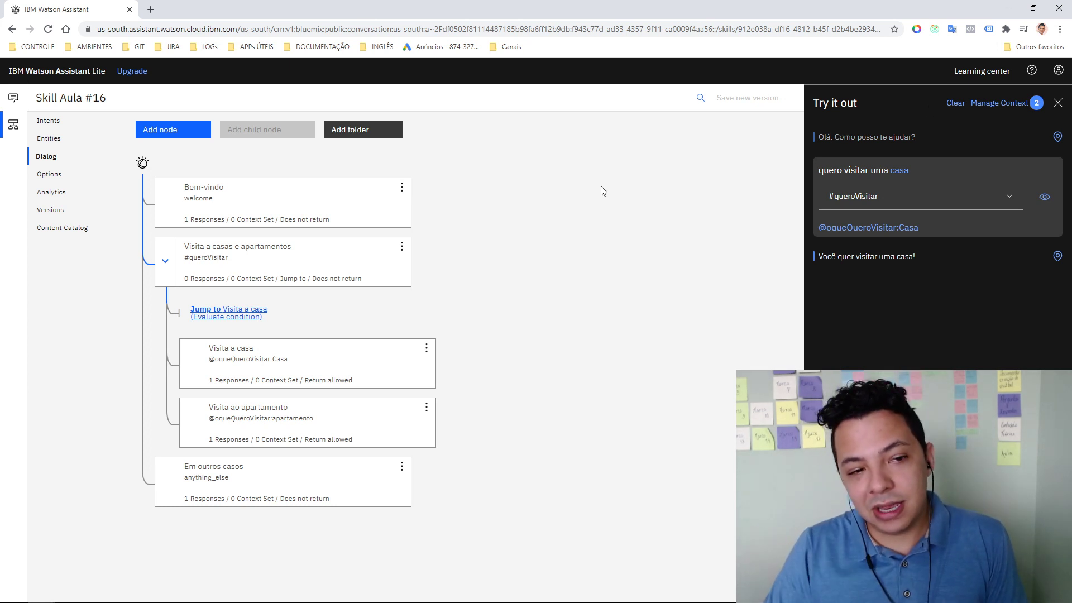
{"action": "left_click", "coordinate": [302, 263]}
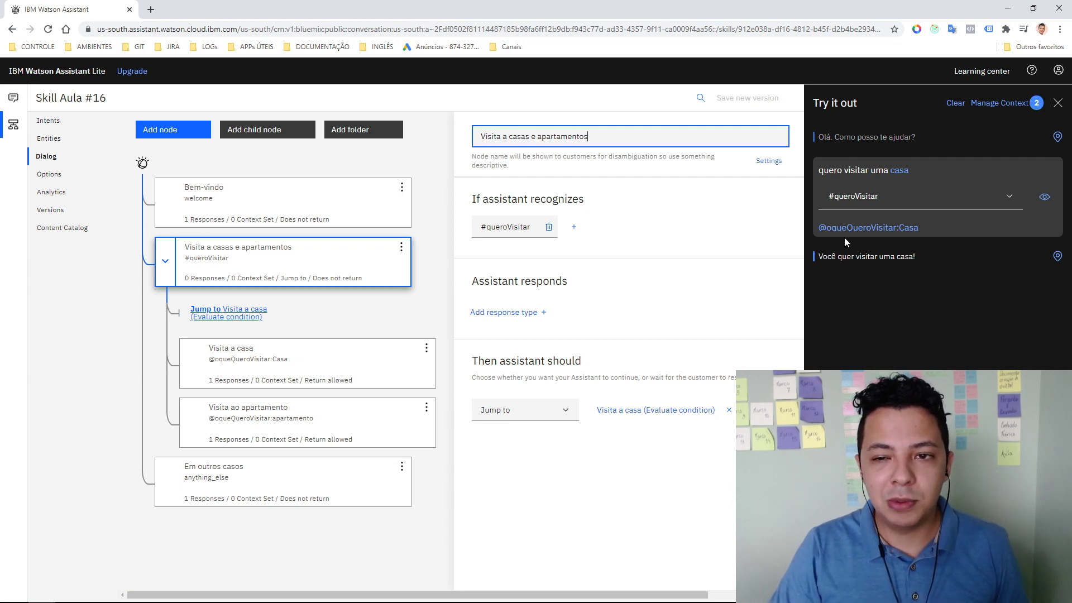
{"action": "left_click", "coordinate": [1058, 103]}
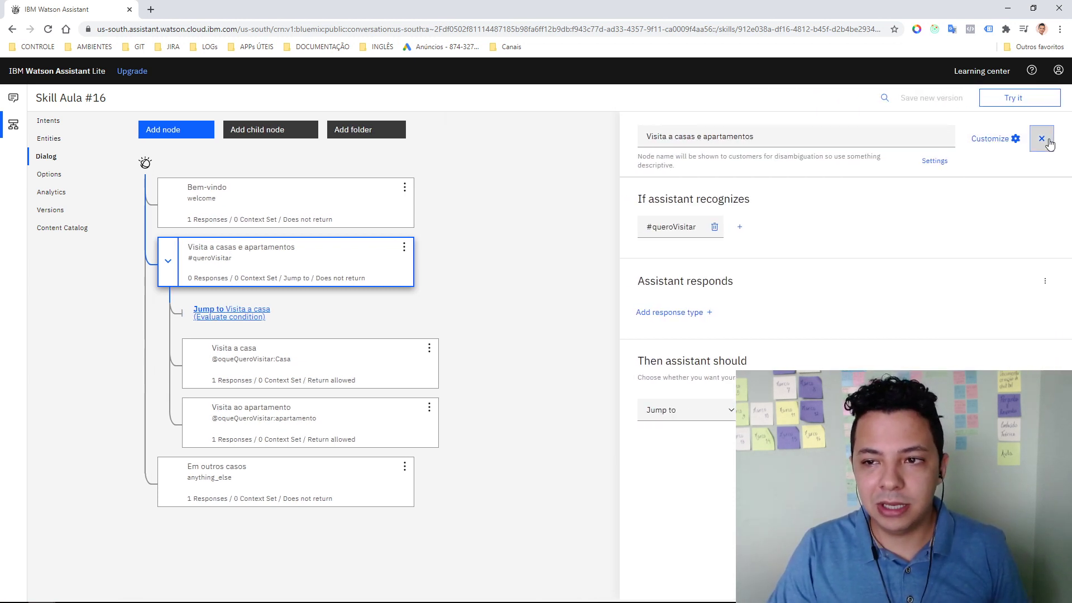
{"action": "left_click", "coordinate": [1047, 138]}
Open the Visita a casa node and examine its text response in the JSON editor
{"action": "left_click", "coordinate": [363, 366]}
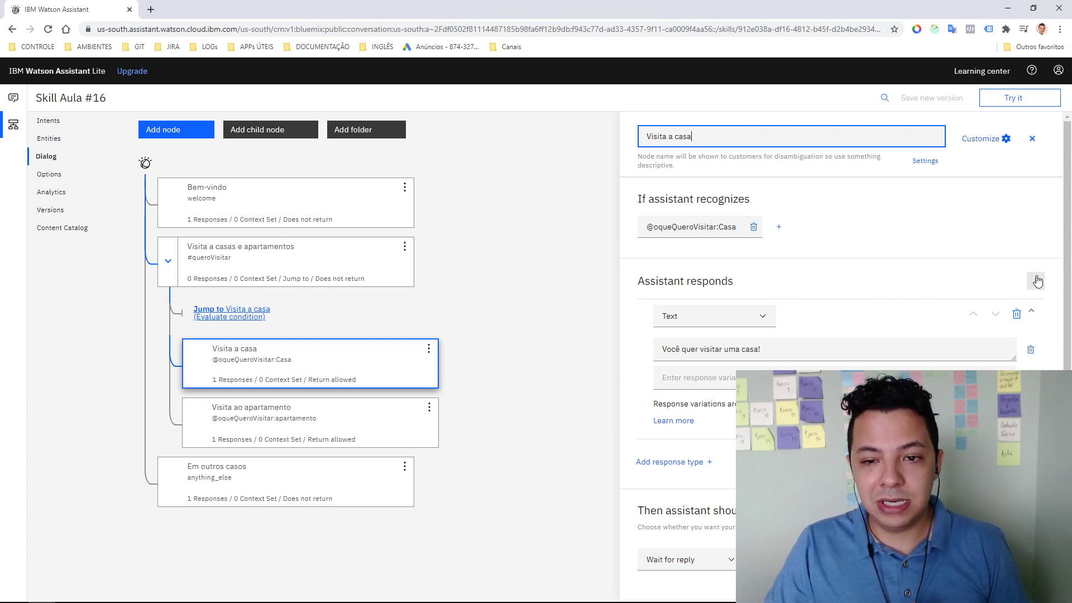
{"action": "triple_click", "coordinate": [664, 355]}
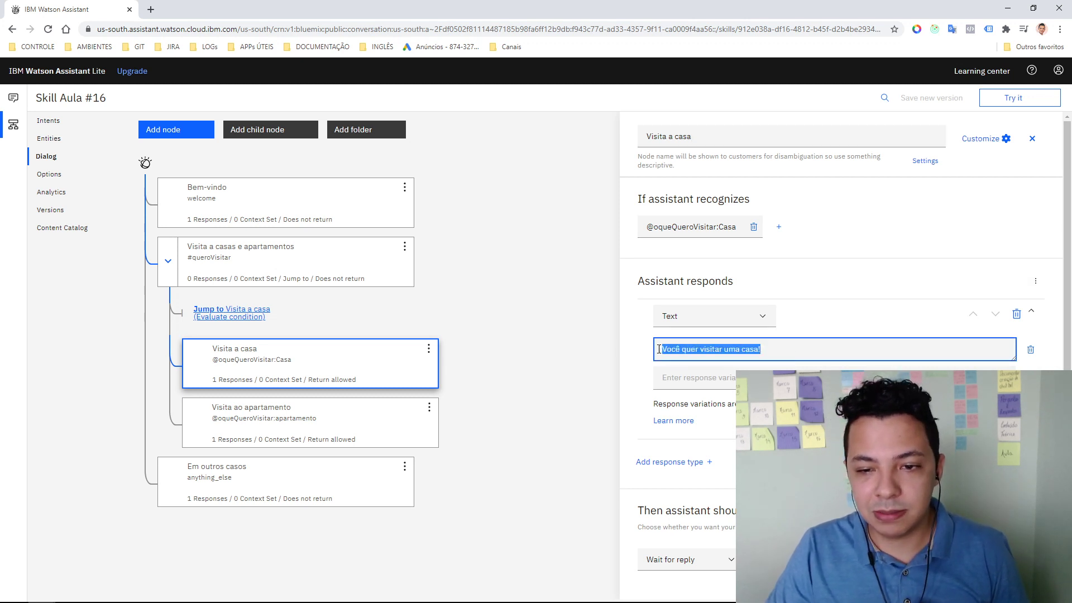
{"action": "left_click", "coordinate": [1036, 280]}
{"action": "left_click", "coordinate": [986, 306]}
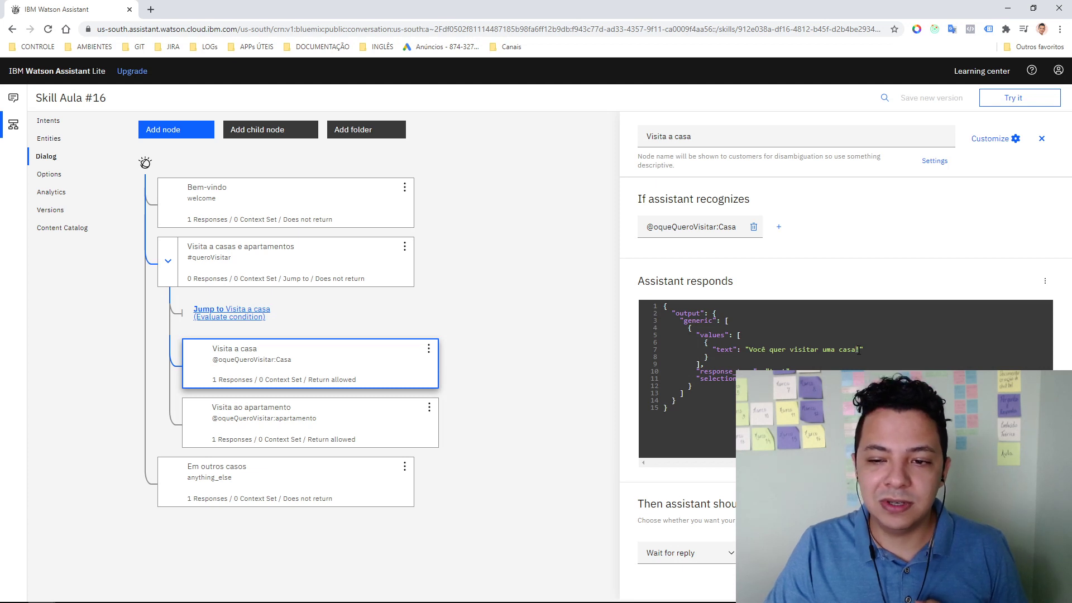
{"action": "left_click_drag", "start_coordinate": [754, 350], "coordinate": [1050, 357]}
{"action": "left_click", "coordinate": [1045, 282]}
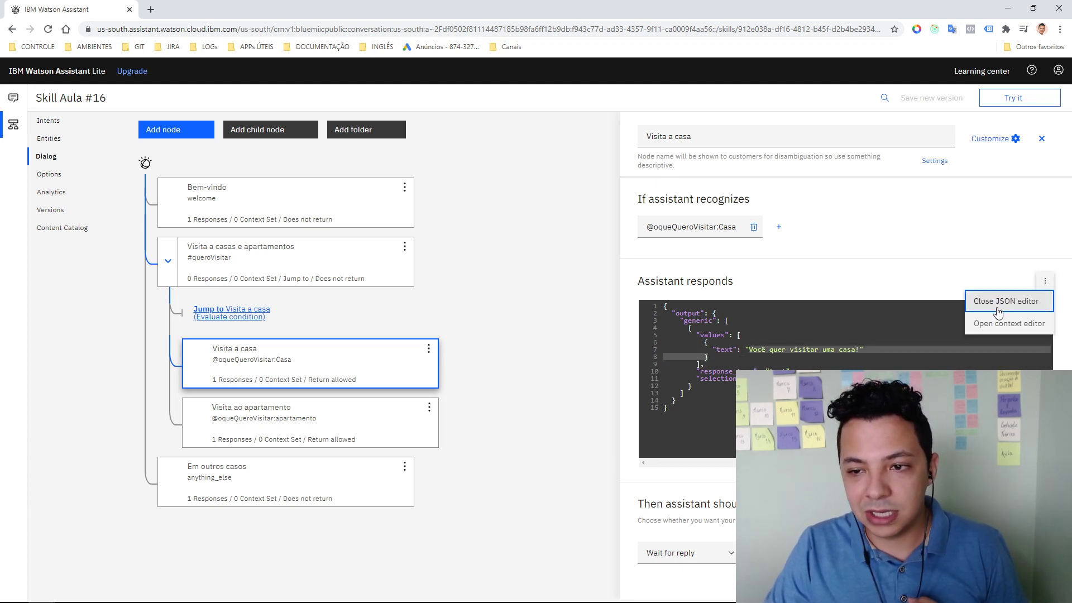
{"action": "left_click", "coordinate": [991, 306]}
Switch the Visita a casa response repeatedly between JSON and form view to compare how the response text is represented
{"action": "left_click", "coordinate": [1045, 282]}
{"action": "left_click", "coordinate": [989, 306]}
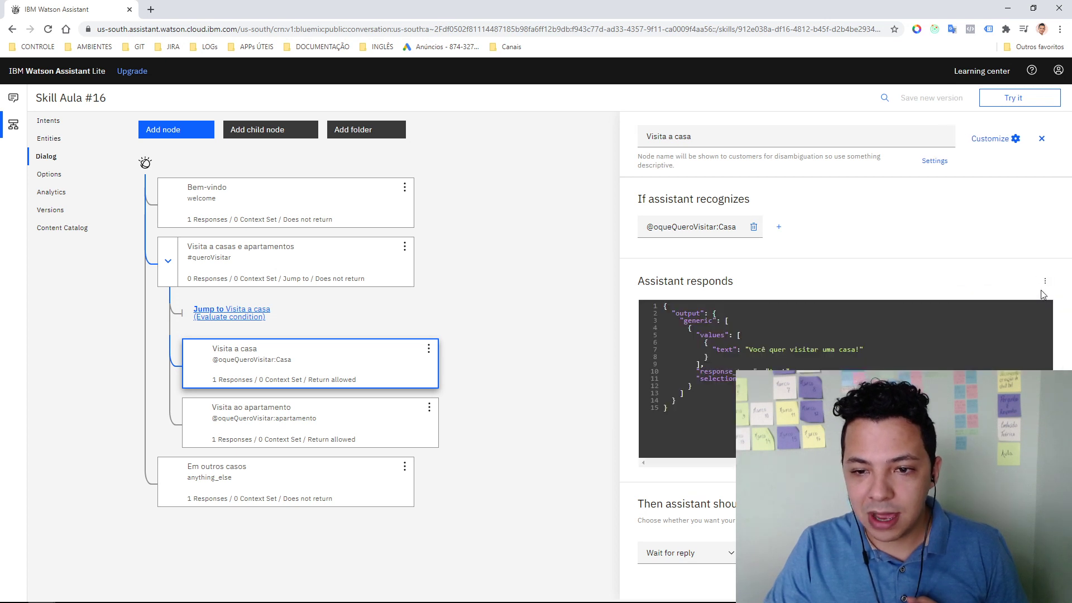
{"action": "left_click", "coordinate": [1045, 282]}
{"action": "left_click", "coordinate": [991, 301]}
{"action": "left_click", "coordinate": [1035, 282]}
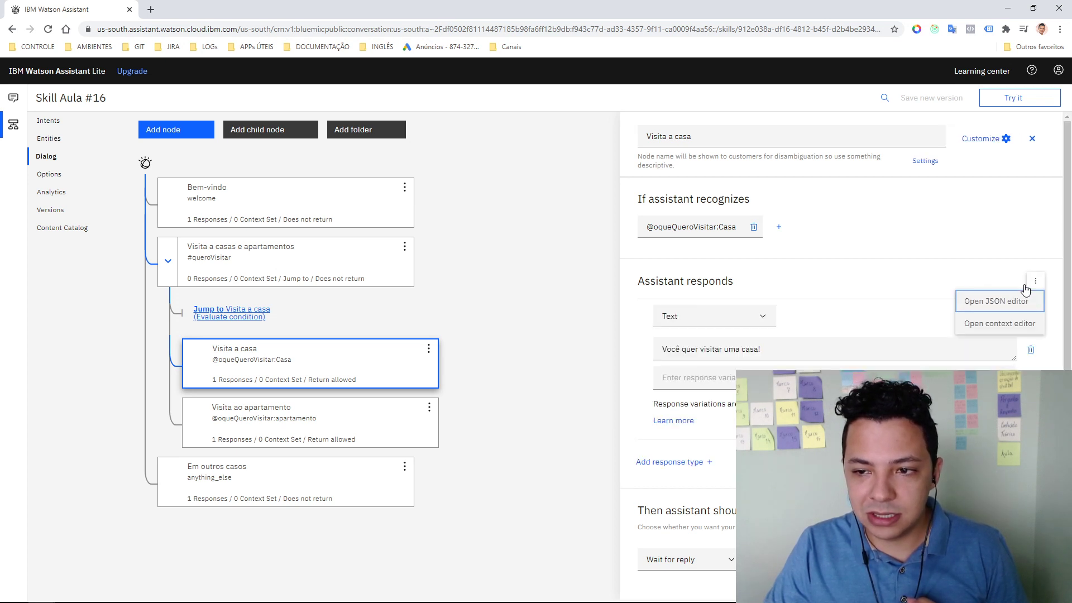
{"action": "left_click", "coordinate": [992, 301]}
{"action": "left_click", "coordinate": [1036, 281]}
{"action": "left_click", "coordinate": [997, 301]}
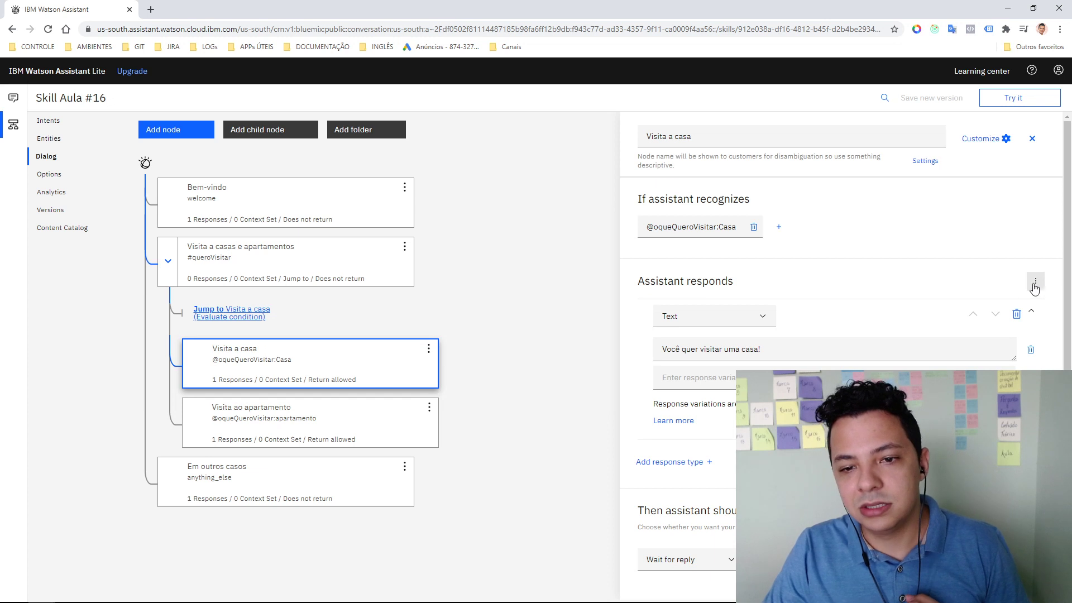
{"action": "left_click_drag", "start_coordinate": [797, 352], "coordinate": [601, 355]}
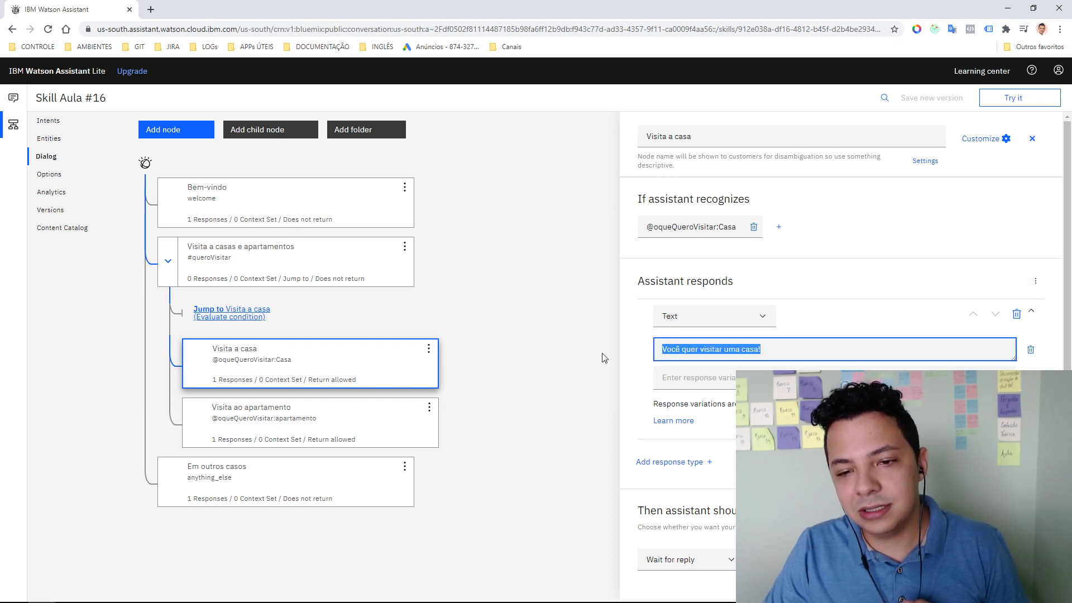
Try deleting the closing brace on line 12 of the Visita a casa response JSON, and return to the form view
{"action": "left_click", "coordinate": [1035, 281]}
{"action": "left_click", "coordinate": [996, 302]}
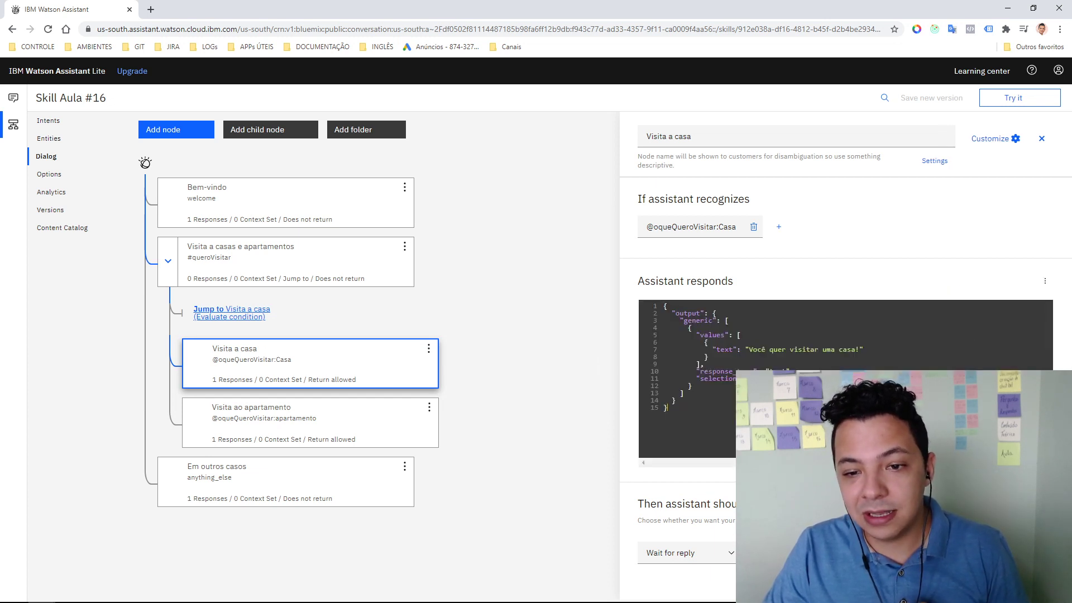
{"action": "left_click_drag", "start_coordinate": [827, 393], "coordinate": [793, 367]}
{"action": "left_click", "coordinate": [828, 379]}
{"action": "left_click", "coordinate": [727, 381]}
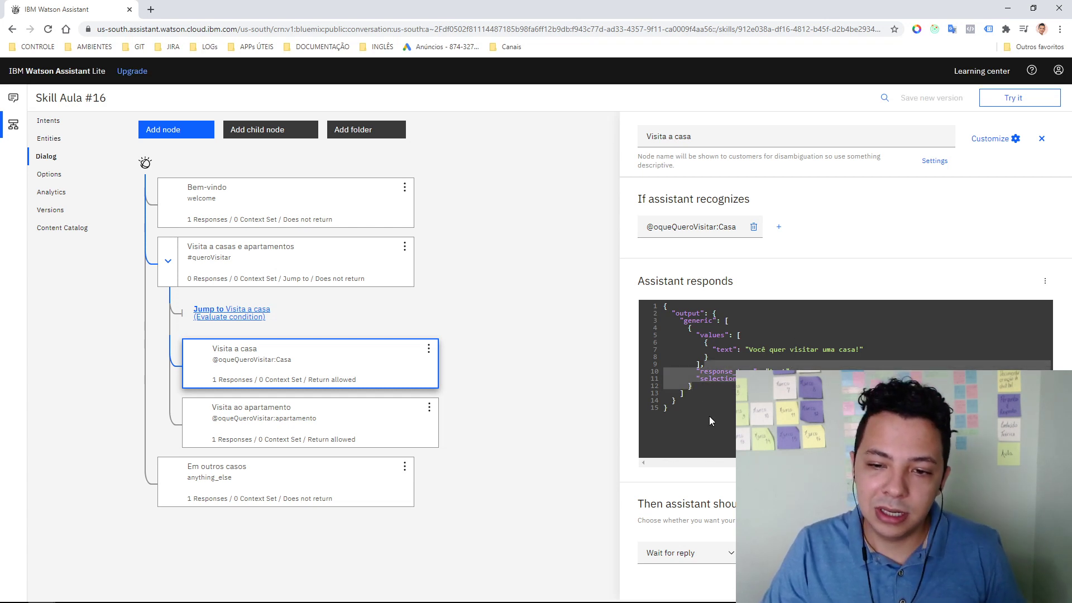
{"action": "key", "text": "BackSpace"}
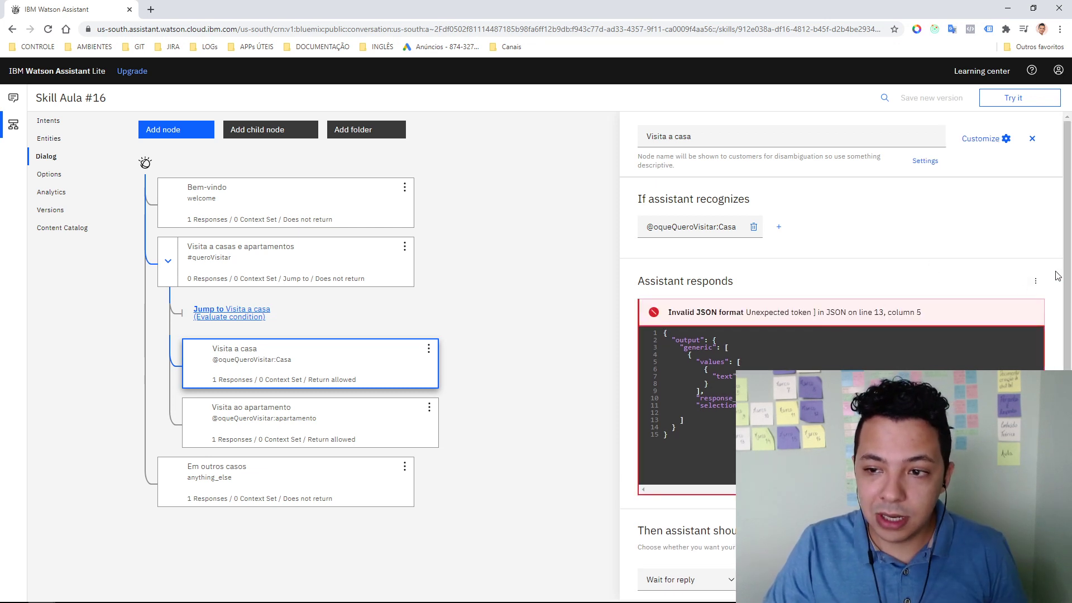
{"action": "left_click", "coordinate": [1036, 281]}
{"action": "left_click", "coordinate": [1019, 304]}
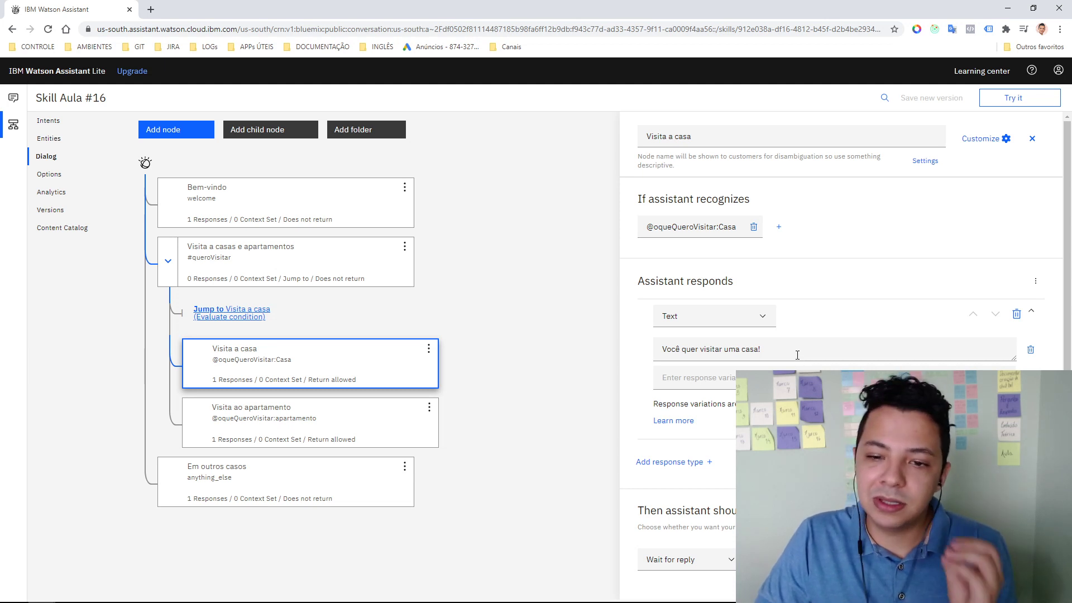
Review the Visita a casa response again in the JSON editor and look through the available response types
{"action": "left_click", "coordinate": [1036, 281]}
{"action": "left_click", "coordinate": [1016, 300]}
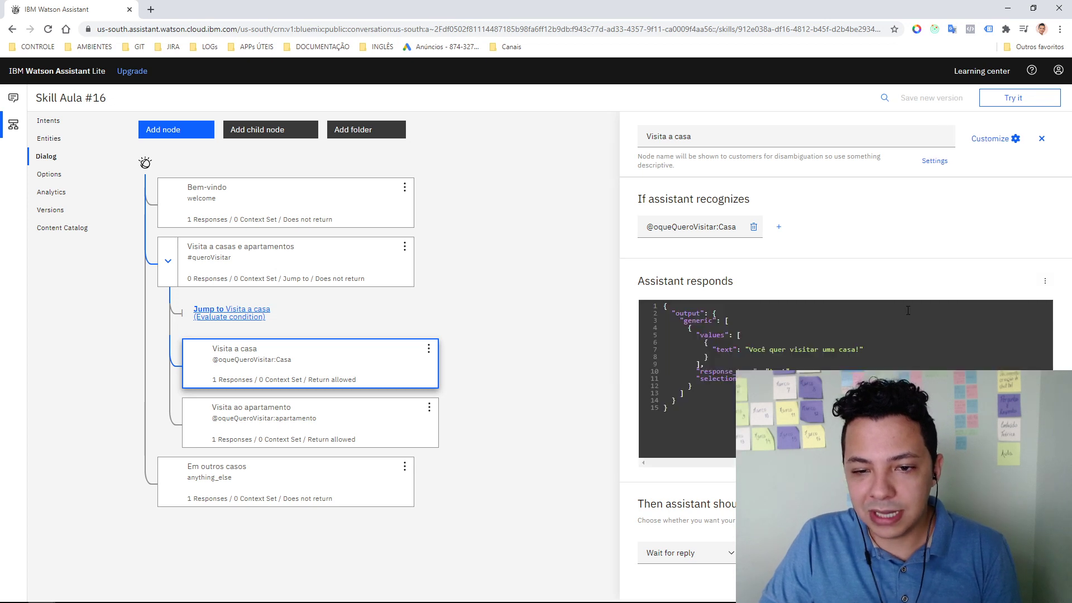
{"action": "left_click", "coordinate": [1045, 281]}
{"action": "left_click", "coordinate": [1023, 303]}
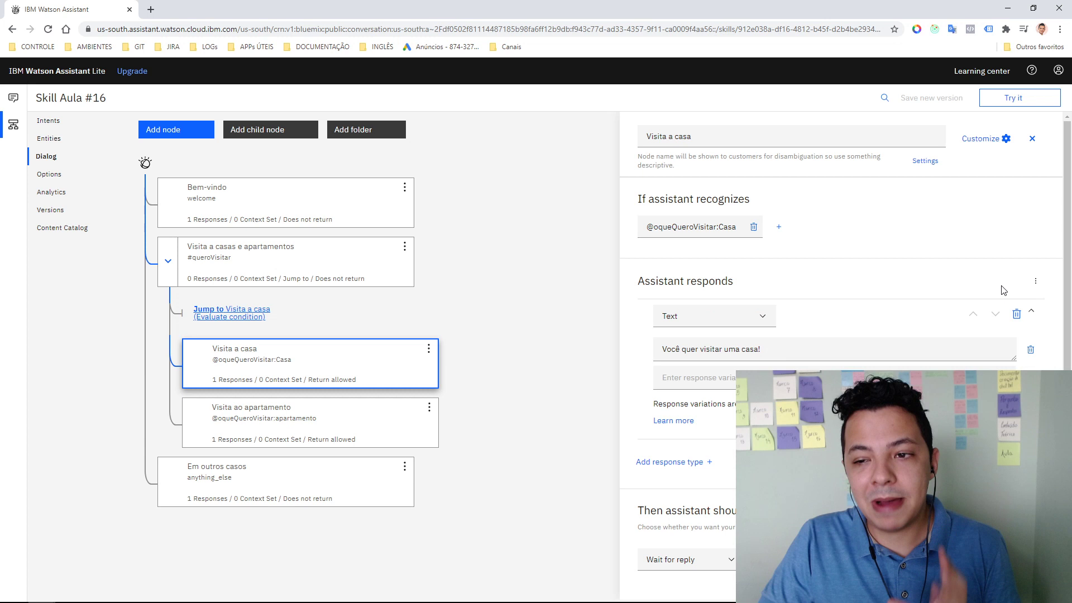
{"action": "left_click", "coordinate": [1036, 281]}
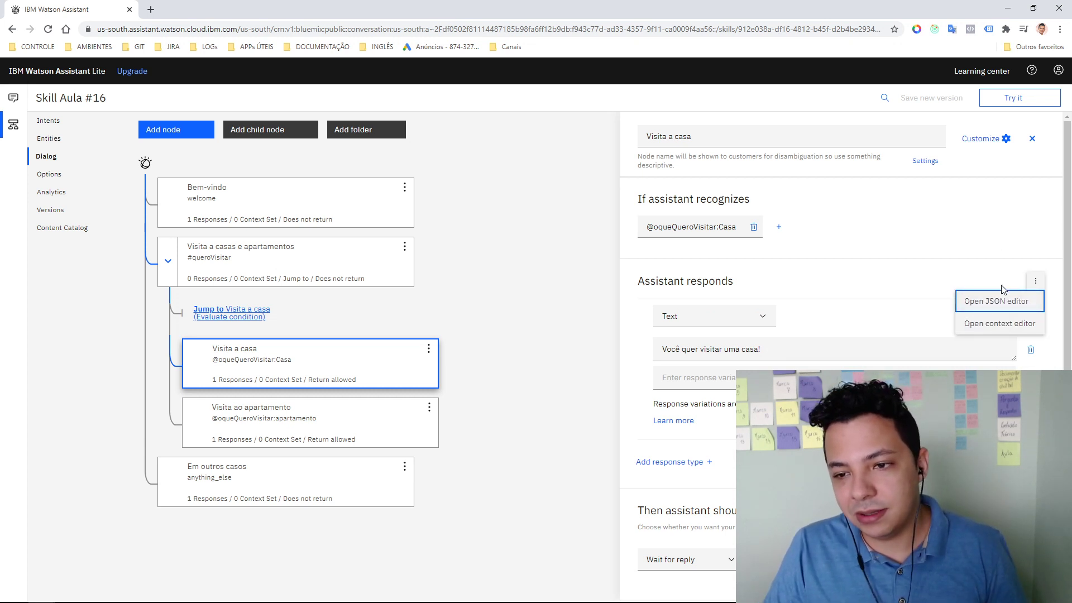
{"action": "left_click", "coordinate": [879, 255]}
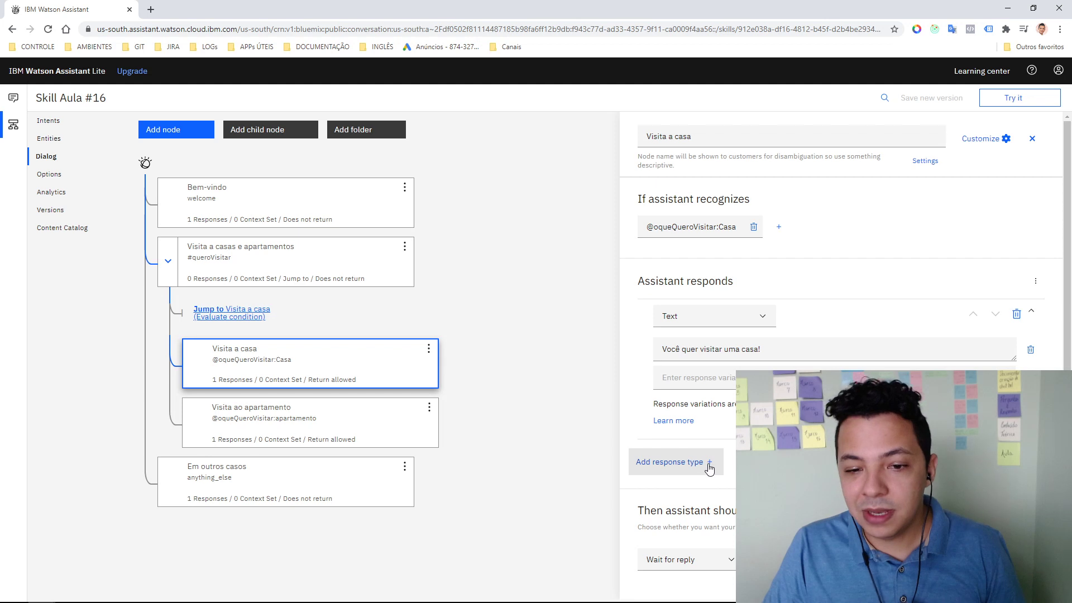
{"action": "left_click", "coordinate": [766, 316]}
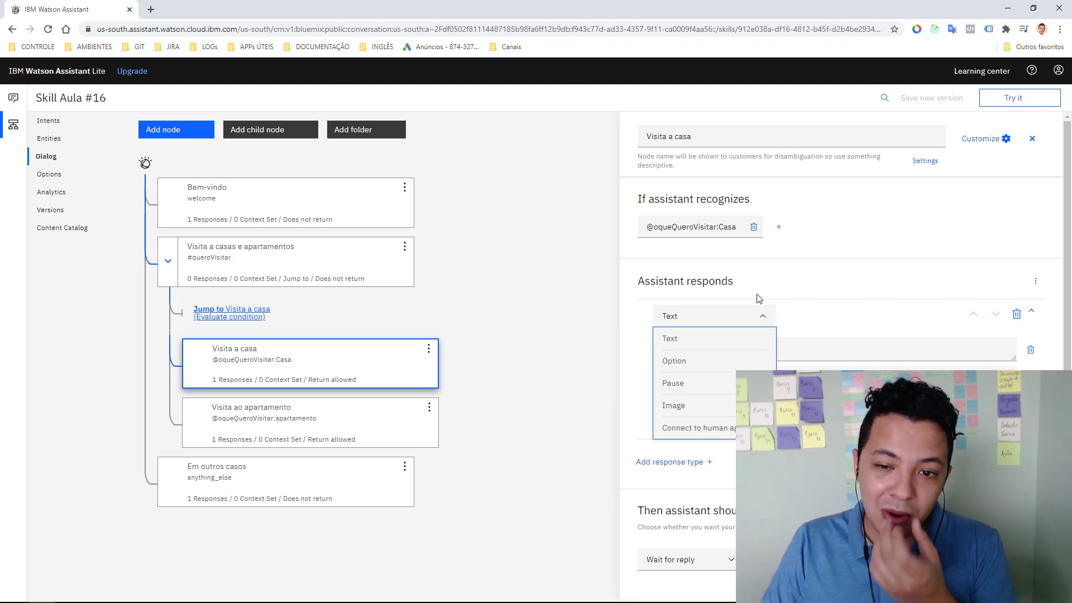
{"action": "left_click", "coordinate": [921, 266]}
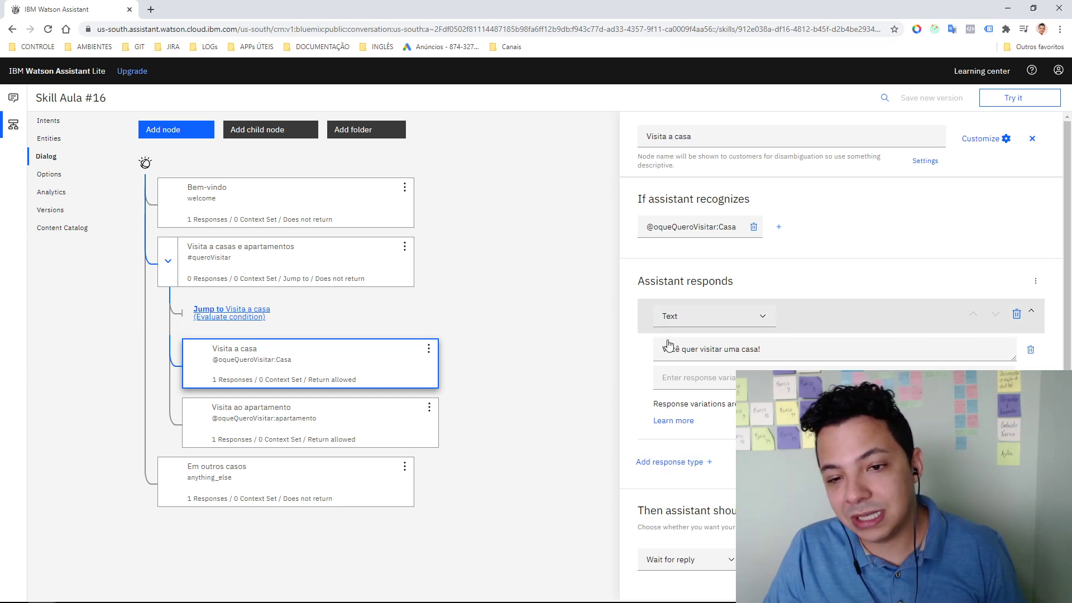
Add a second response of type Image to the Visita a casa node
{"action": "left_click", "coordinate": [676, 469]}
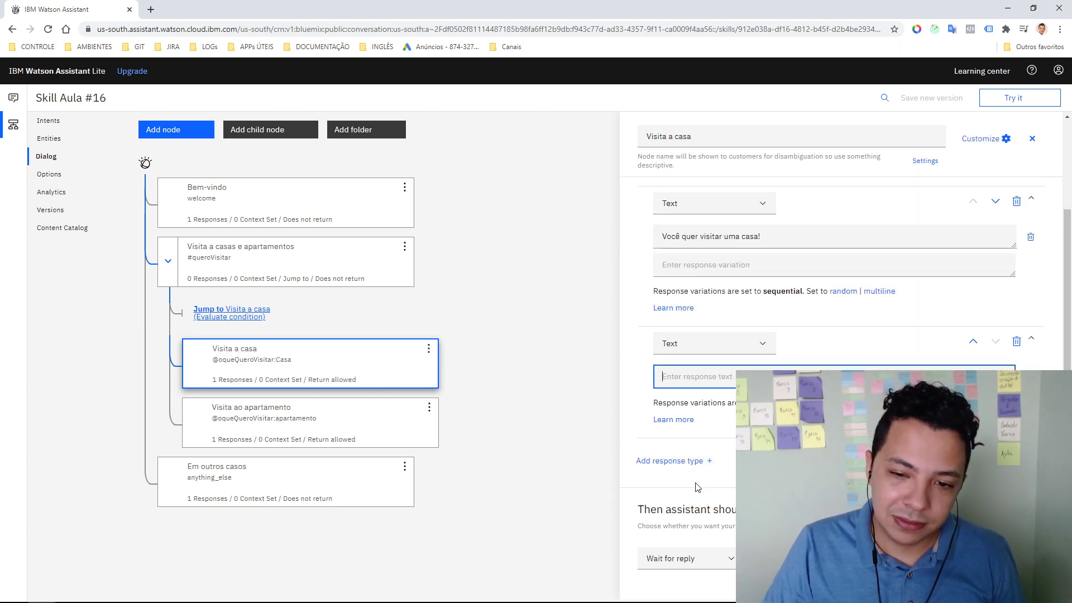
{"action": "left_click", "coordinate": [761, 348]}
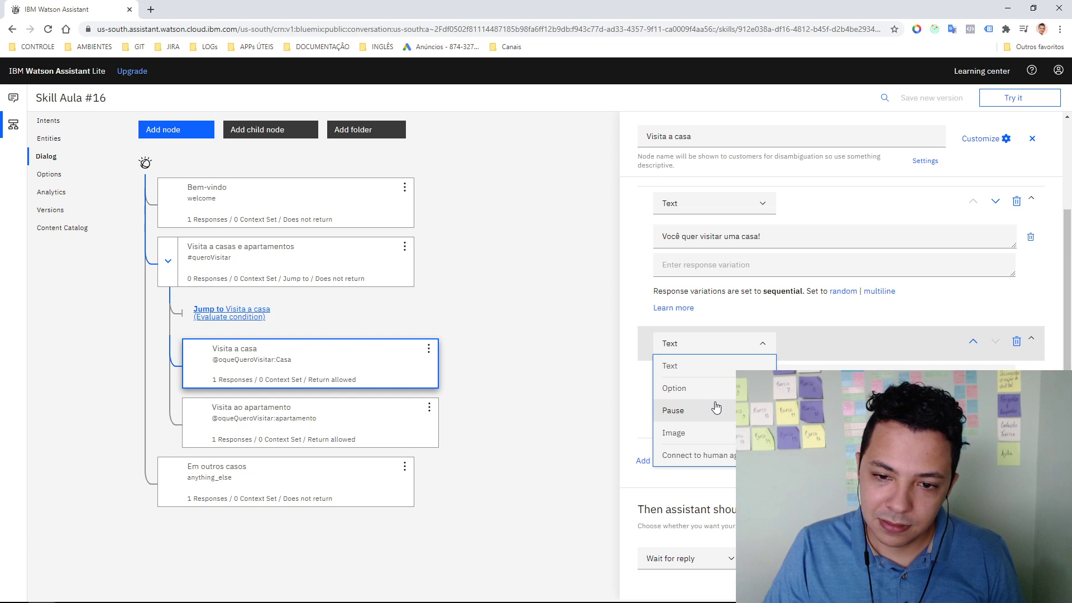
{"action": "left_click", "coordinate": [717, 437]}
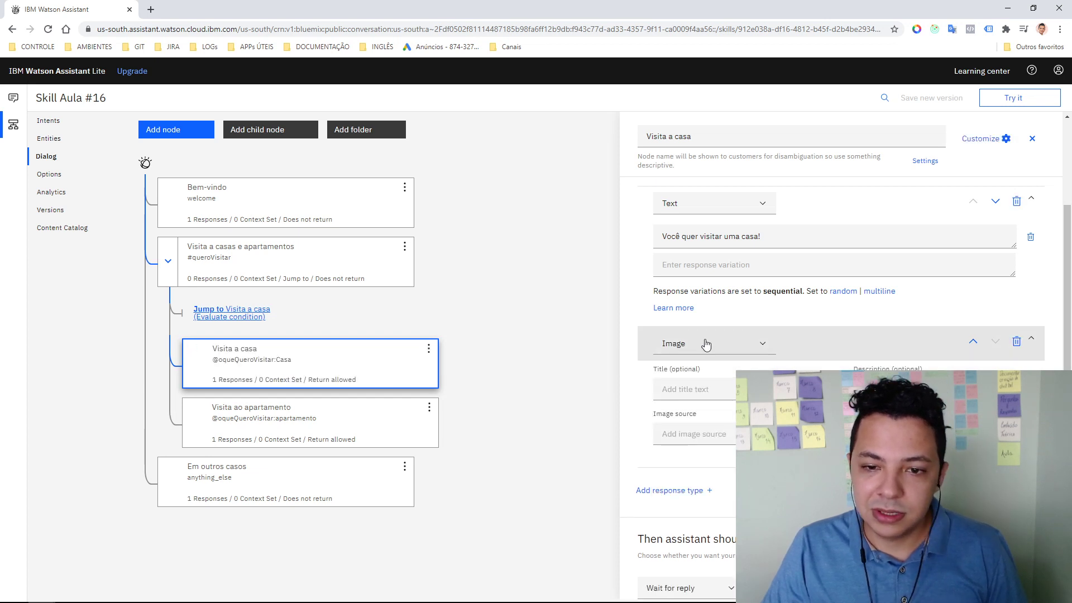
Open the Chatbots Magazine website (chatbotsmagazine.com) in a new browser tab
{"action": "left_click", "coordinate": [151, 10]}
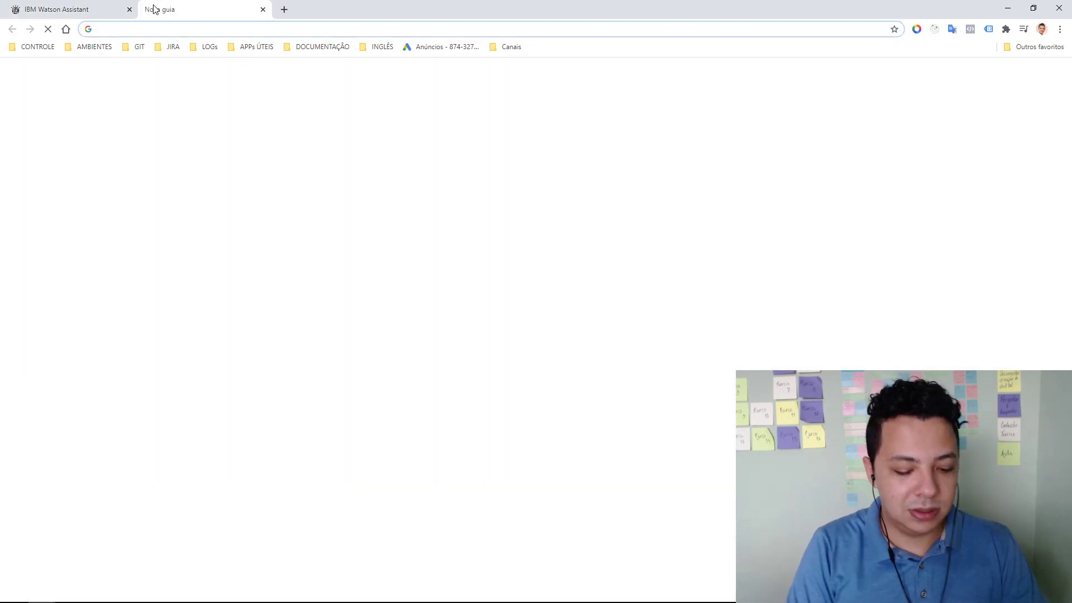
{"action": "type", "text": "chatbotsmagazine.com"}
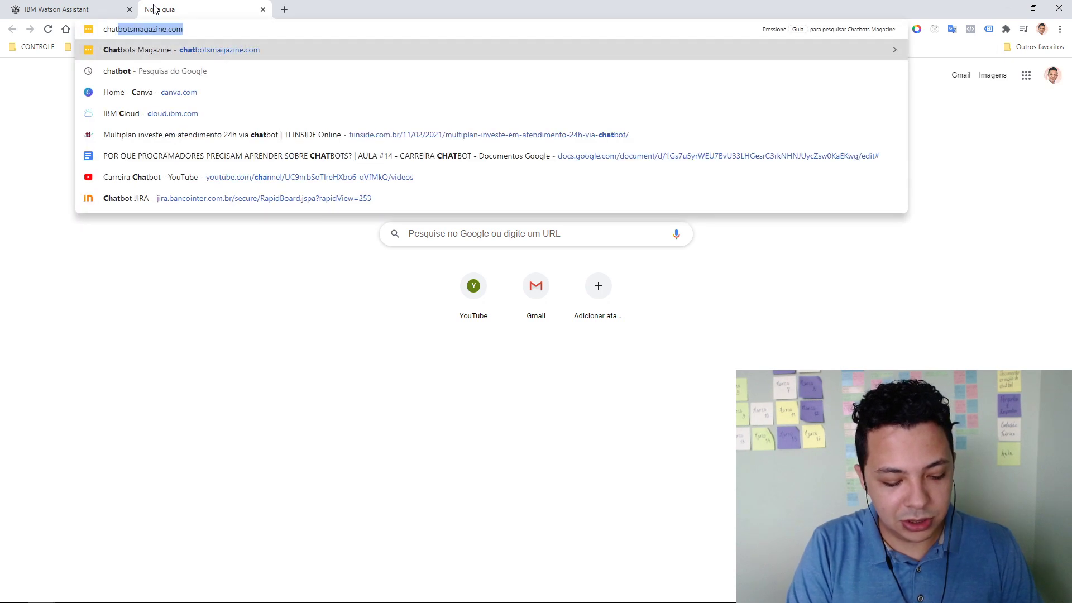
{"action": "key", "text": "Return"}
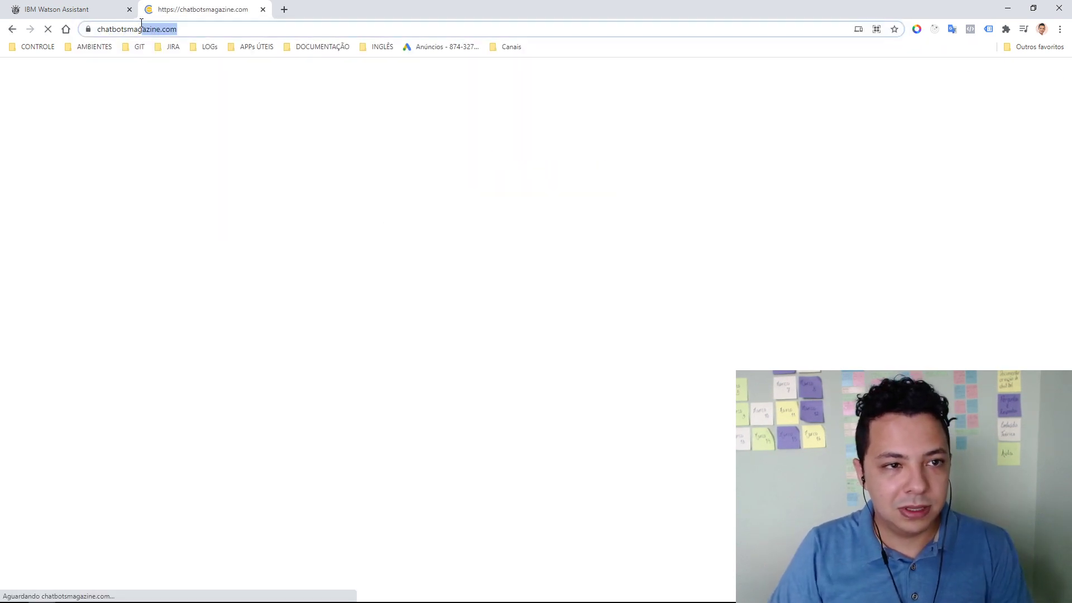
Search Google Images for "chatbot google"
{"action": "key", "text": "BackSpace"}
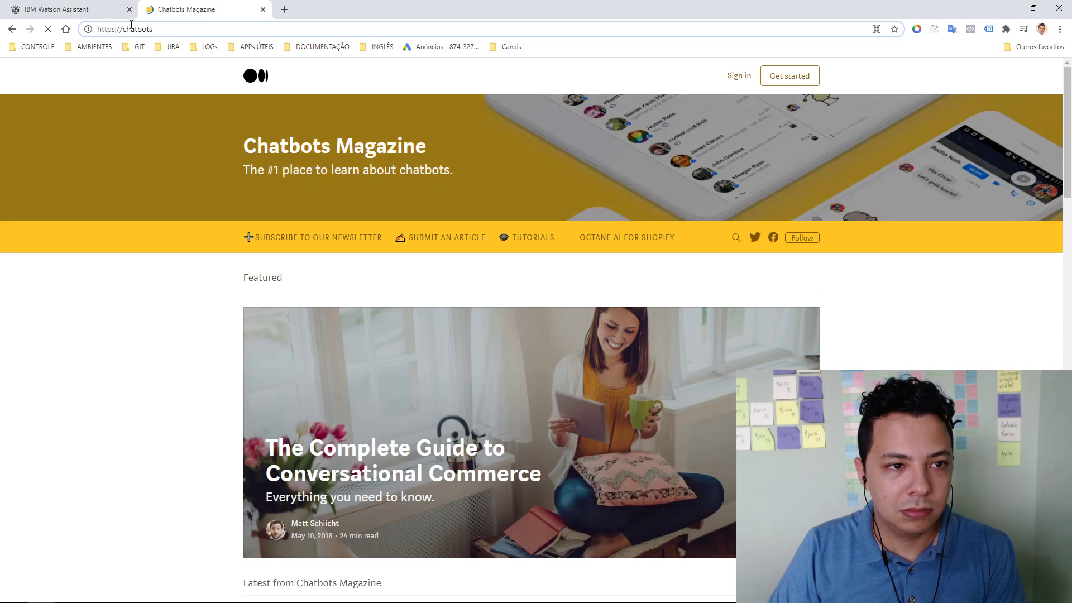
{"action": "left_click", "coordinate": [131, 28]}
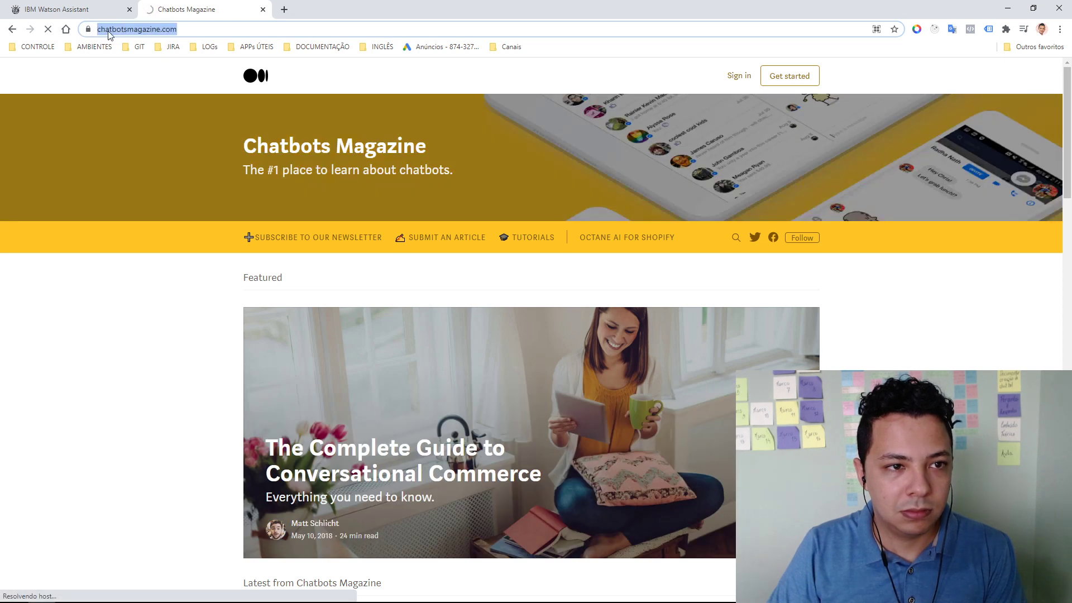
{"action": "key", "text": "BackSpace"}
{"action": "type", "text": "chatbot"}
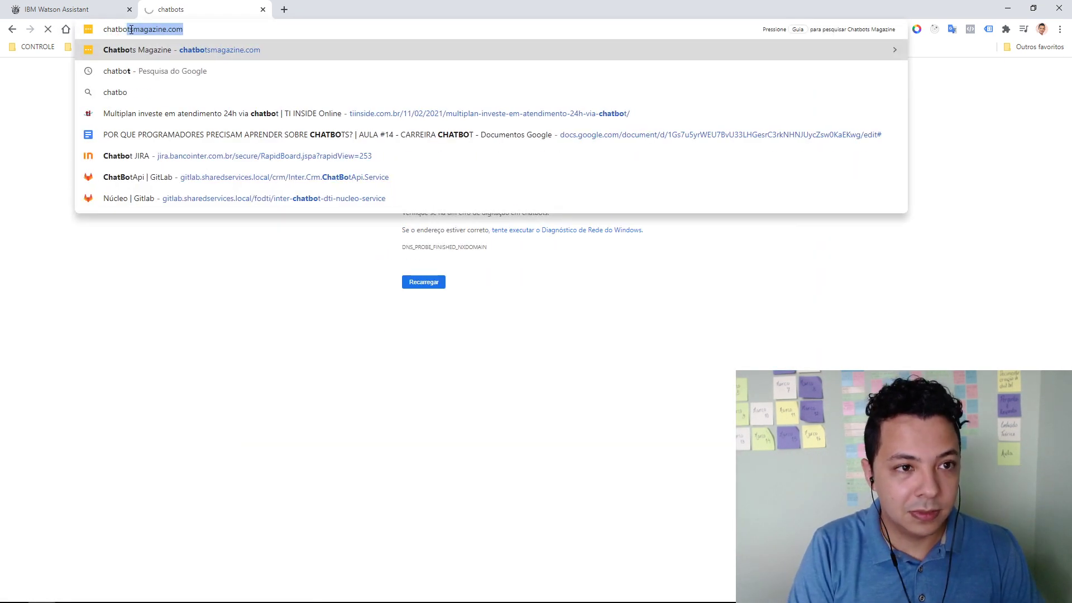
{"action": "type", "text": " google"}
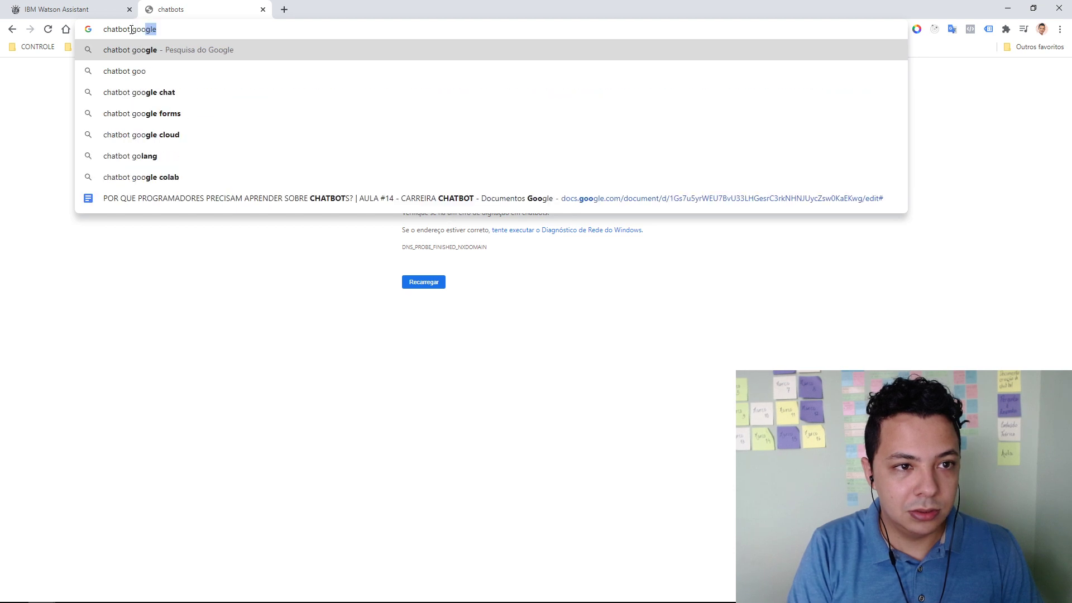
{"action": "key", "text": "Return"}
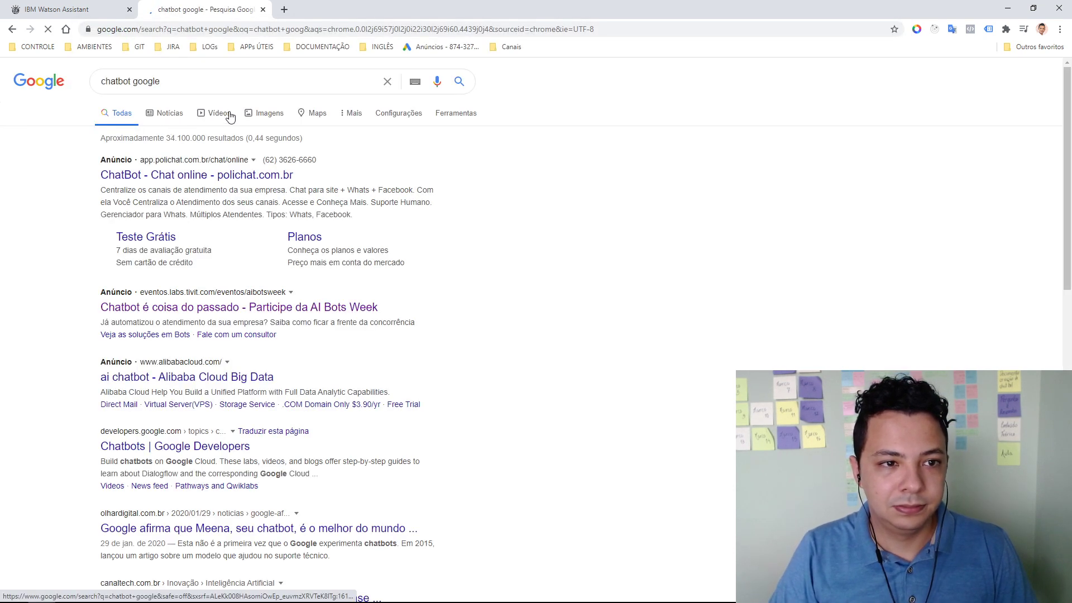
{"action": "left_click", "coordinate": [271, 115]}
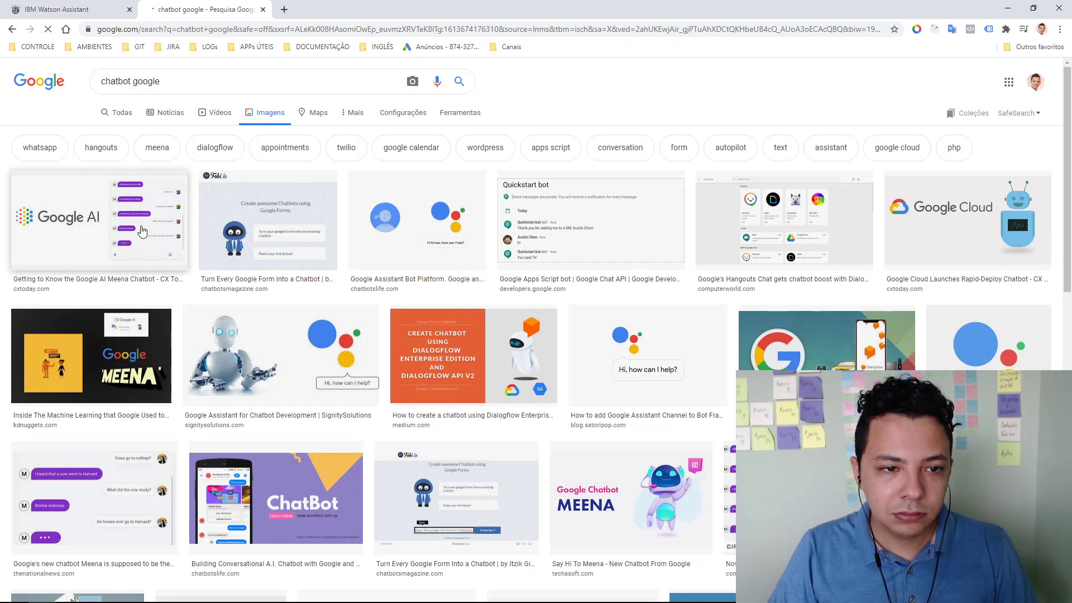
Copy the image address of the SignitySolutions picture showing a white robot beside the Google Assistant logo
{"action": "left_click", "coordinate": [312, 328]}
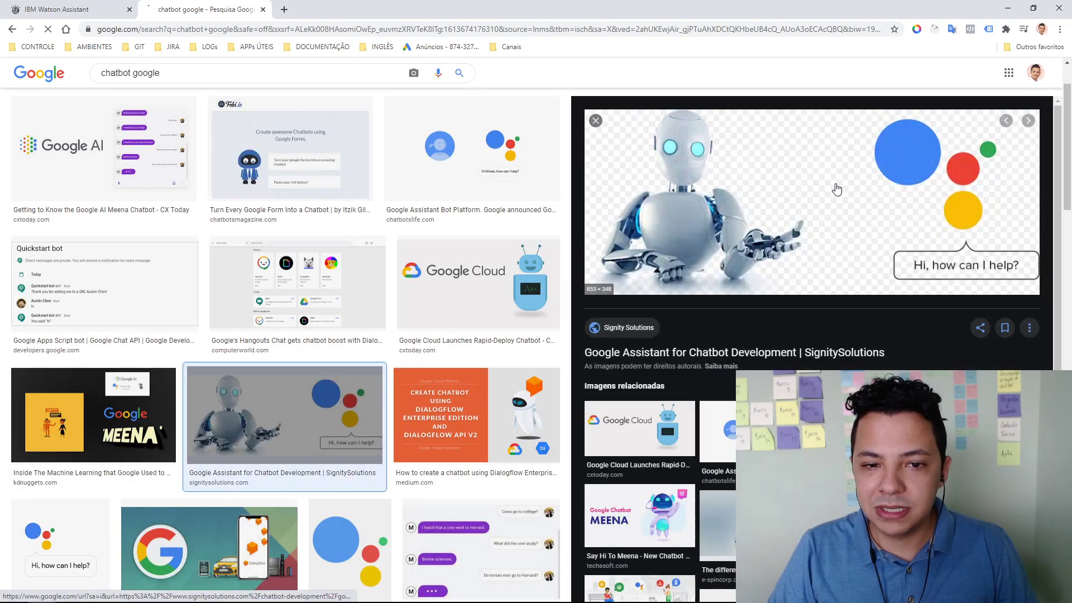
{"action": "right_click", "coordinate": [836, 185]}
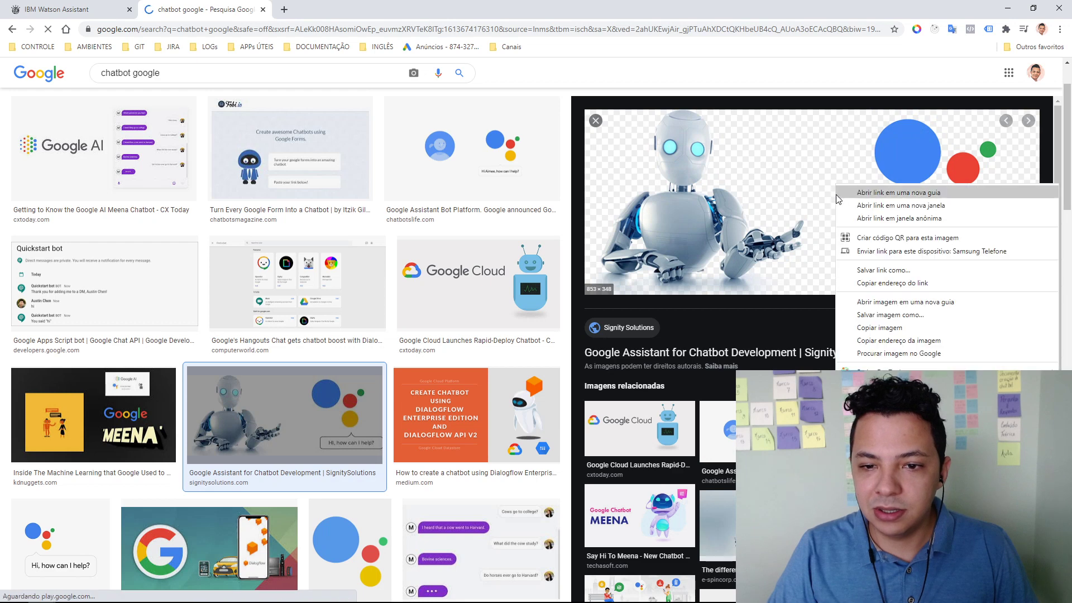
{"action": "left_click", "coordinate": [929, 341]}
Back in Watson Assistant, paste the copied signitysolutions.com address as the Image response's source in the Visita a casa node, and close the node
{"action": "left_click", "coordinate": [121, 10]}
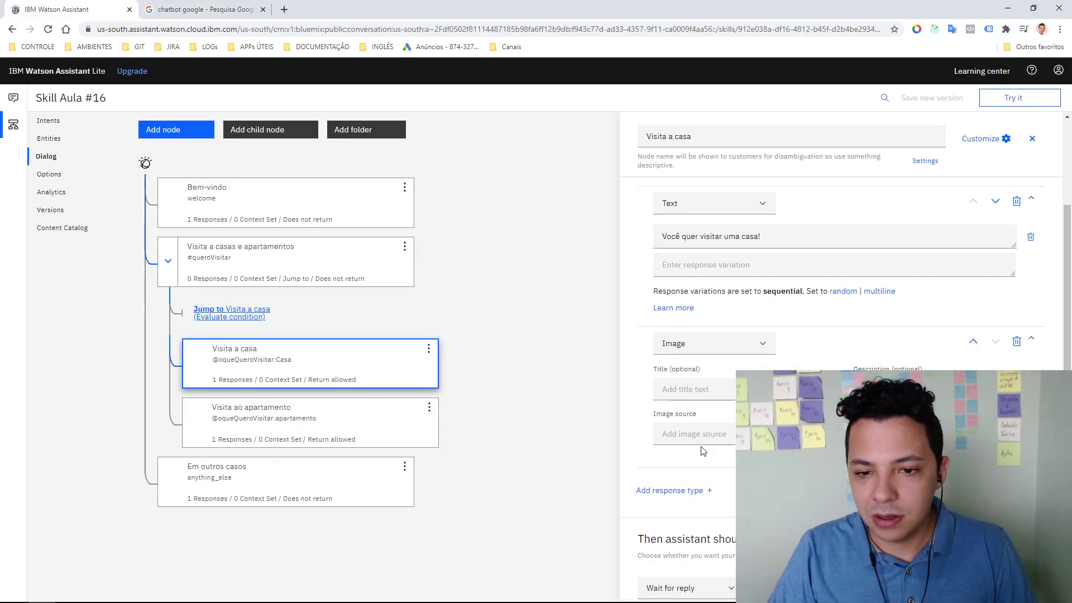
{"action": "left_click", "coordinate": [743, 434]}
{"action": "right_click", "coordinate": [742, 434]}
{"action": "left_click", "coordinate": [771, 338]}
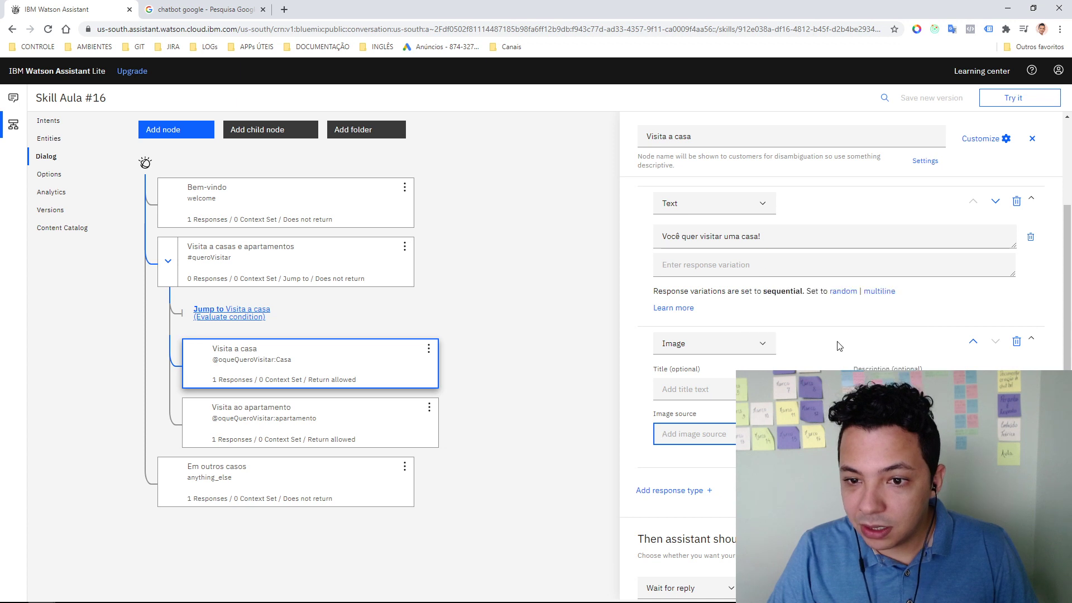
{"action": "left_click", "coordinate": [1033, 139]}
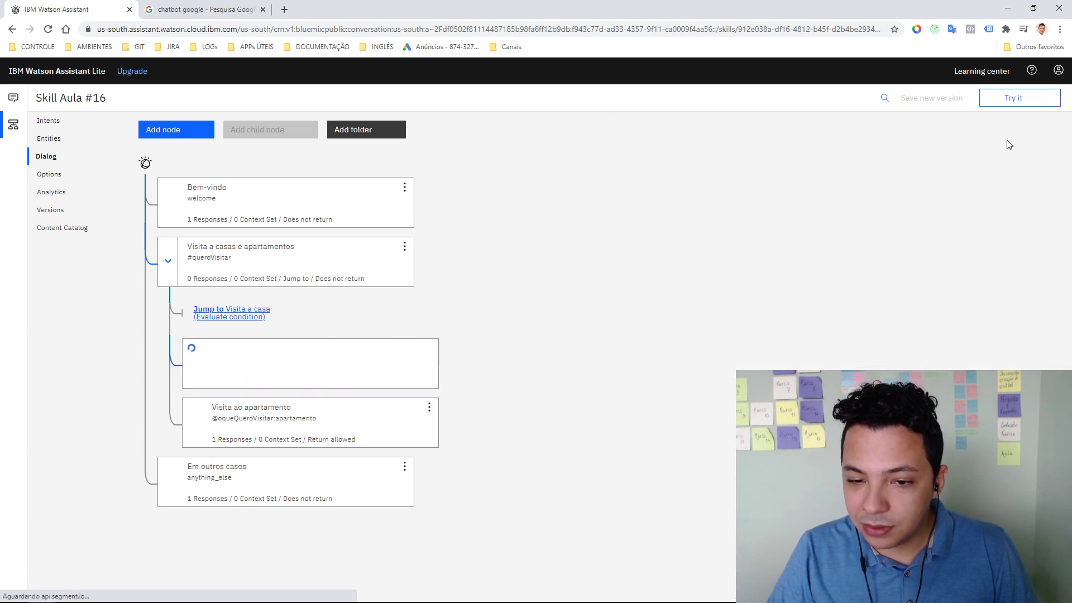
Reopen the Visita a casa node beside a cleared test chat, and test the message "quero visitar uma casa"
{"action": "left_click", "coordinate": [1019, 97]}
{"action": "left_click", "coordinate": [953, 106]}
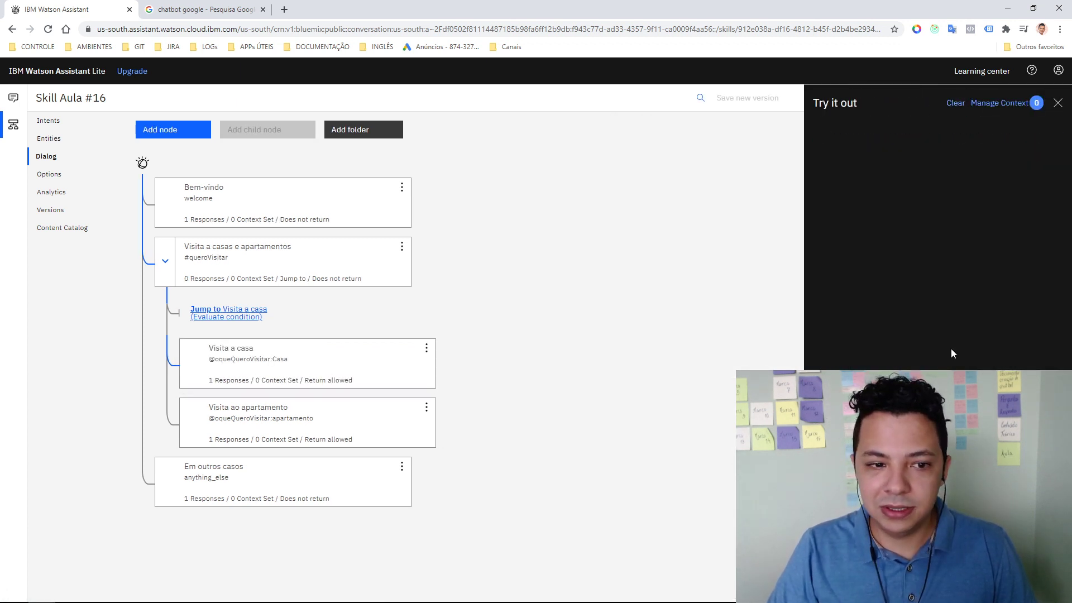
{"action": "left_click", "coordinate": [375, 366]}
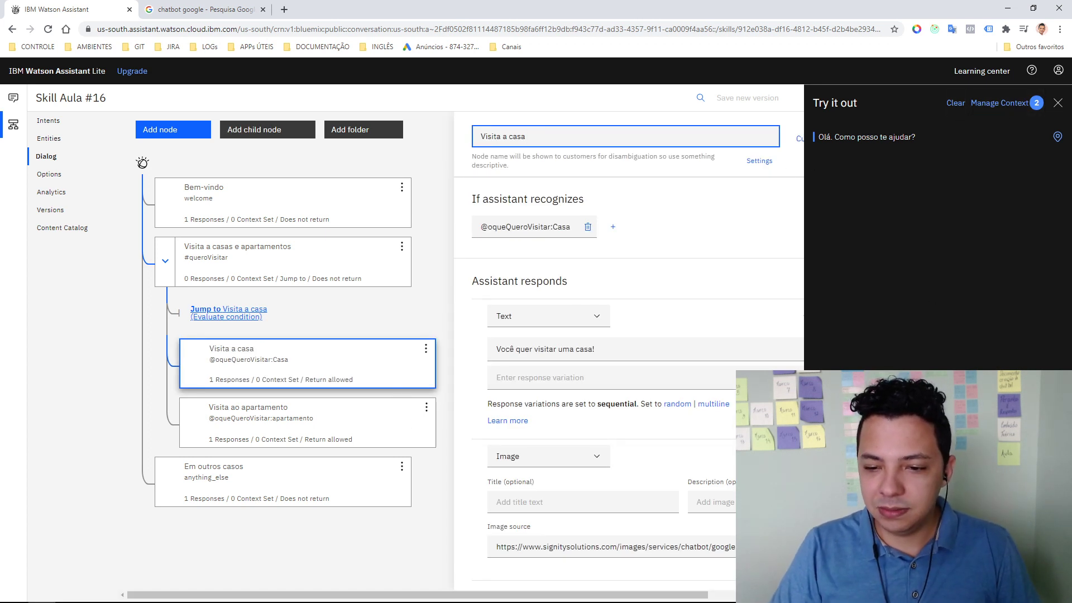
{"action": "left_click", "coordinate": [927, 564]}
{"action": "type", "text": "quero visitar uma casa"}
{"action": "key", "text": "Return"}
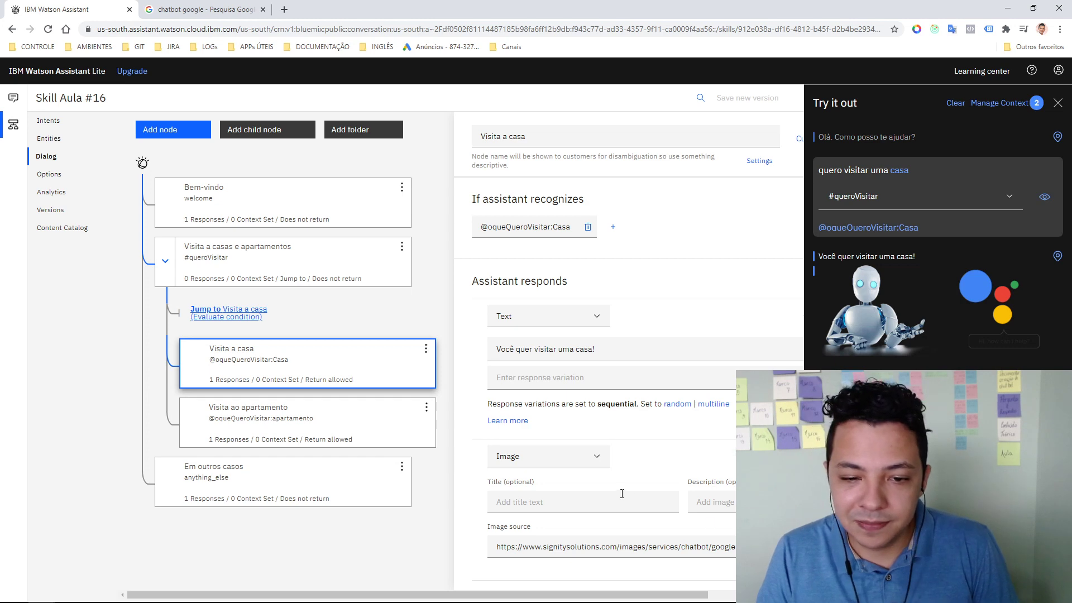
Add a third response of type Option to the Visita a casa node
{"action": "scroll", "coordinate": [478, 454], "scroll_direction": "down", "scroll_amount": 3}
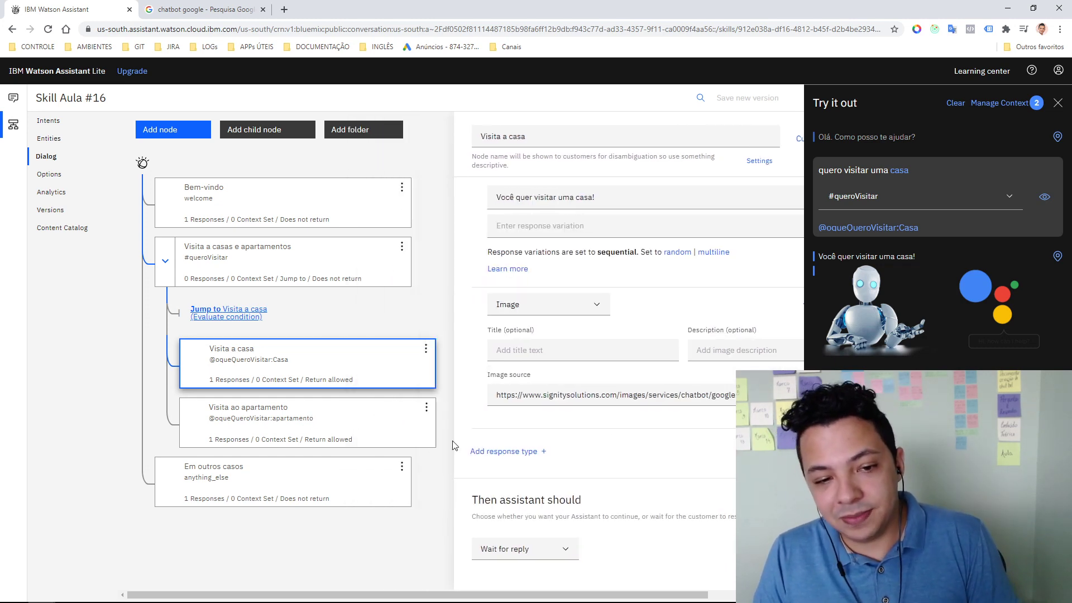
{"action": "left_click", "coordinate": [506, 450]}
{"action": "left_click", "coordinate": [476, 336]}
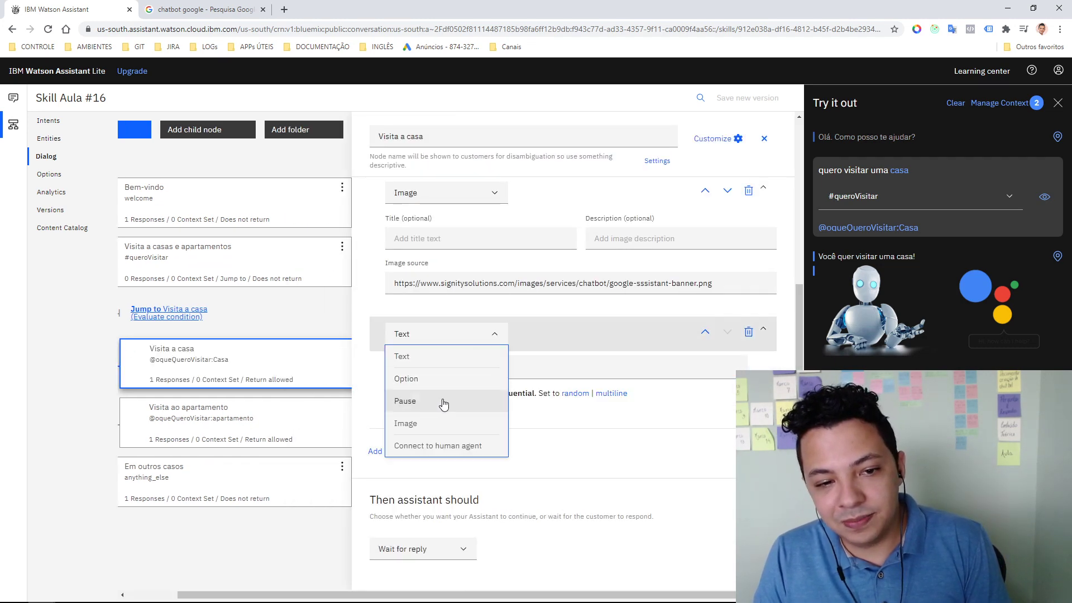
{"action": "left_click", "coordinate": [462, 376]}
{"action": "left_click", "coordinate": [463, 378]}
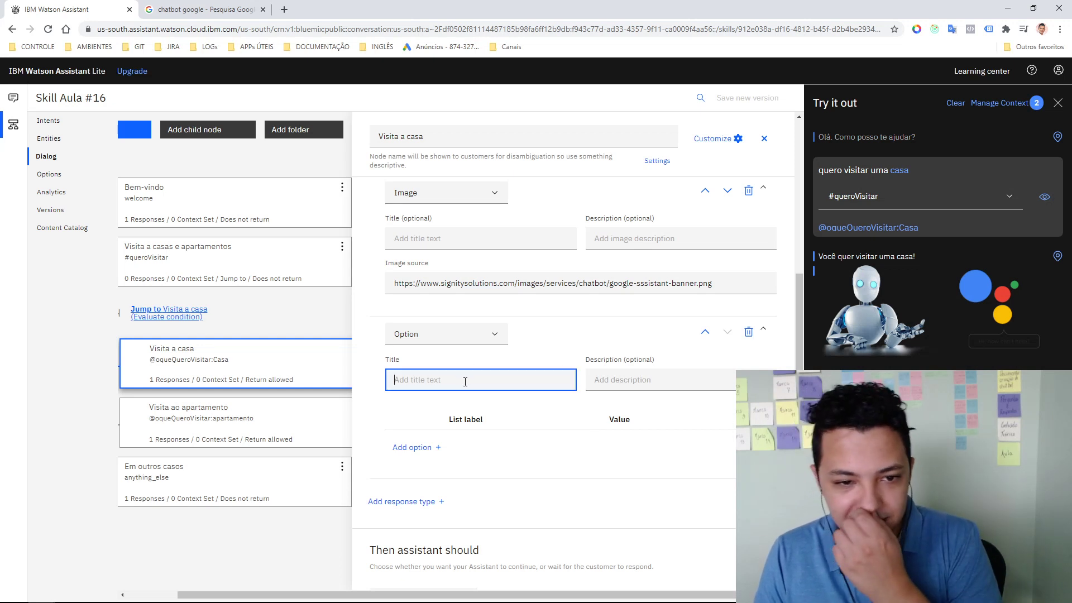
Add an option labelled "Casa 1" with value 1 to the Option response
{"action": "left_click", "coordinate": [436, 448]}
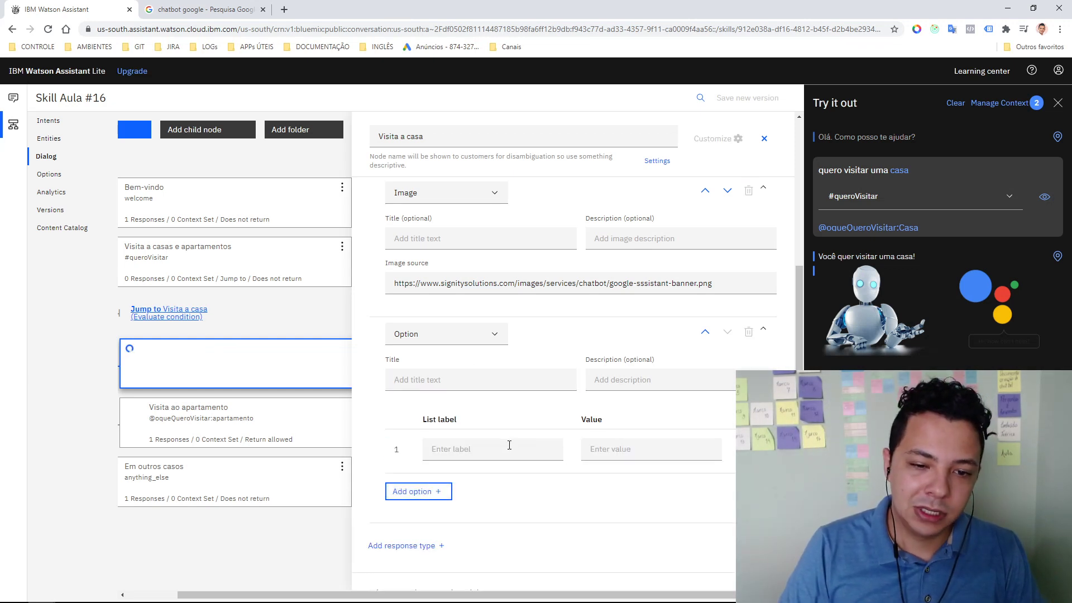
{"action": "type", "text": "Casa 1"}
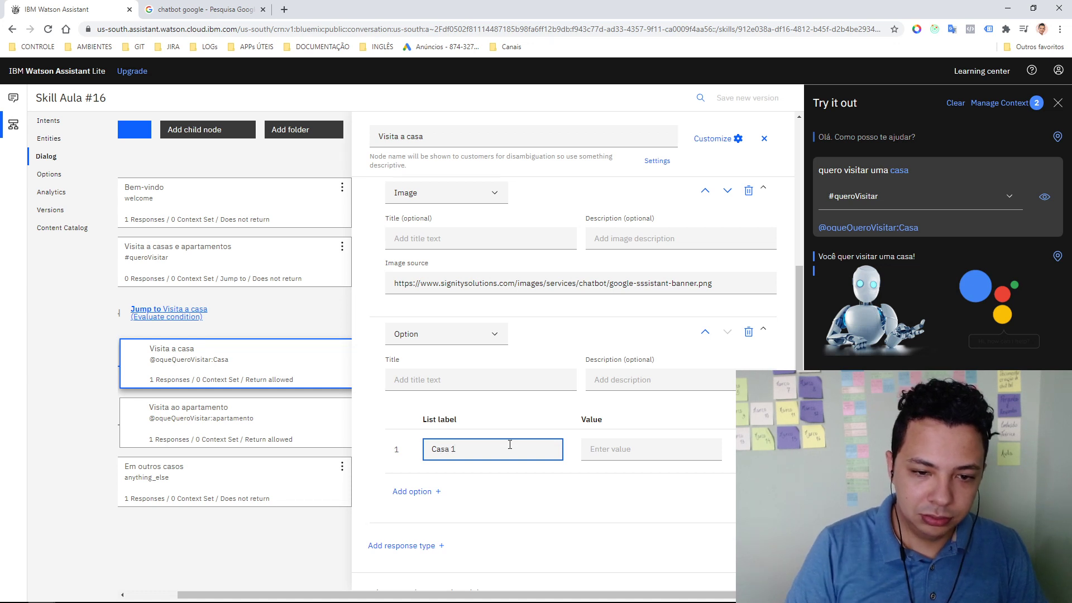
{"action": "left_click", "coordinate": [694, 442]}
{"action": "type", "text": "1"}
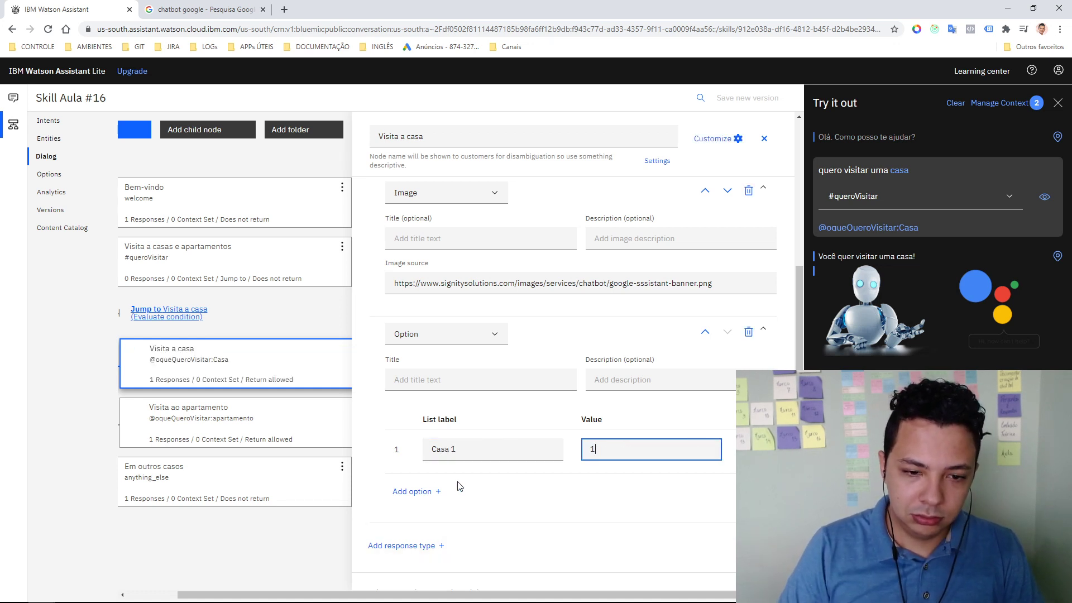
Add a second option labelled "Casa Amarela" to the Option response
{"action": "left_click", "coordinate": [434, 492]}
{"action": "type", "text": "C"}
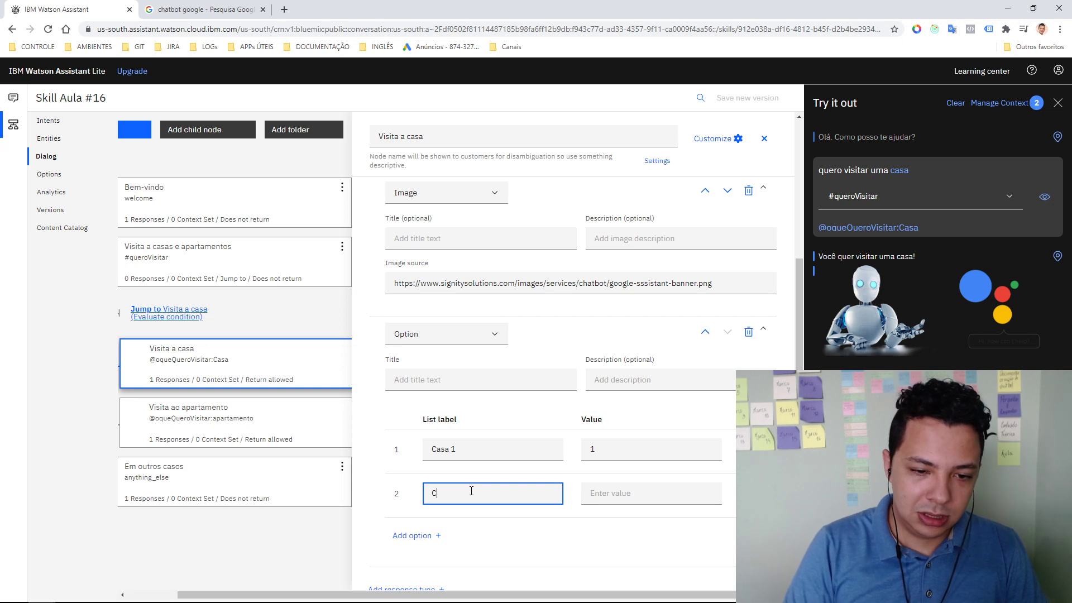
{"action": "type", "text": "asa "}
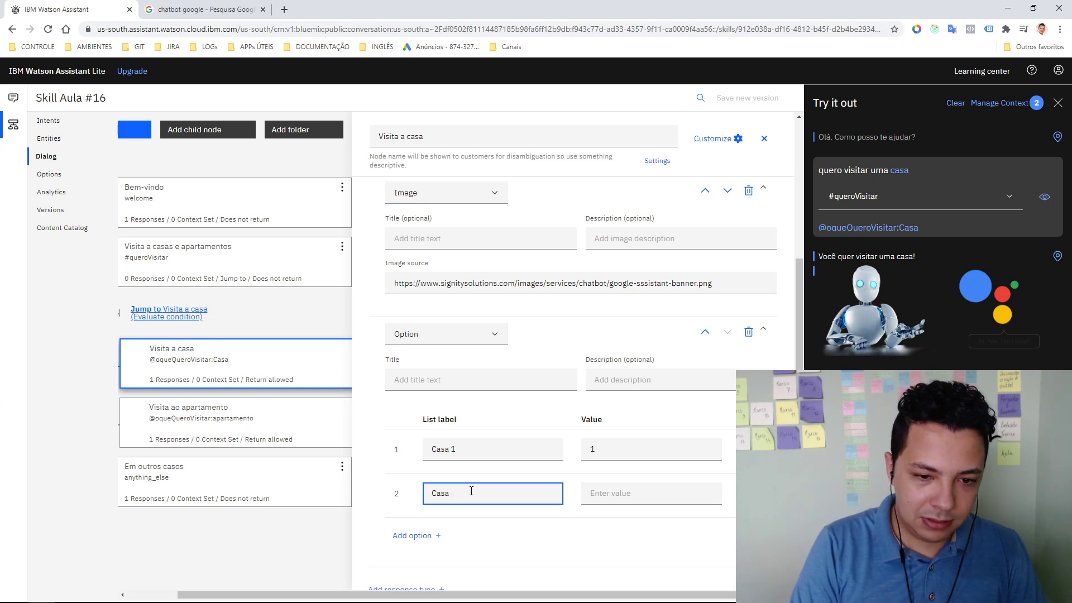
{"action": "type", "text": "Amarela"}
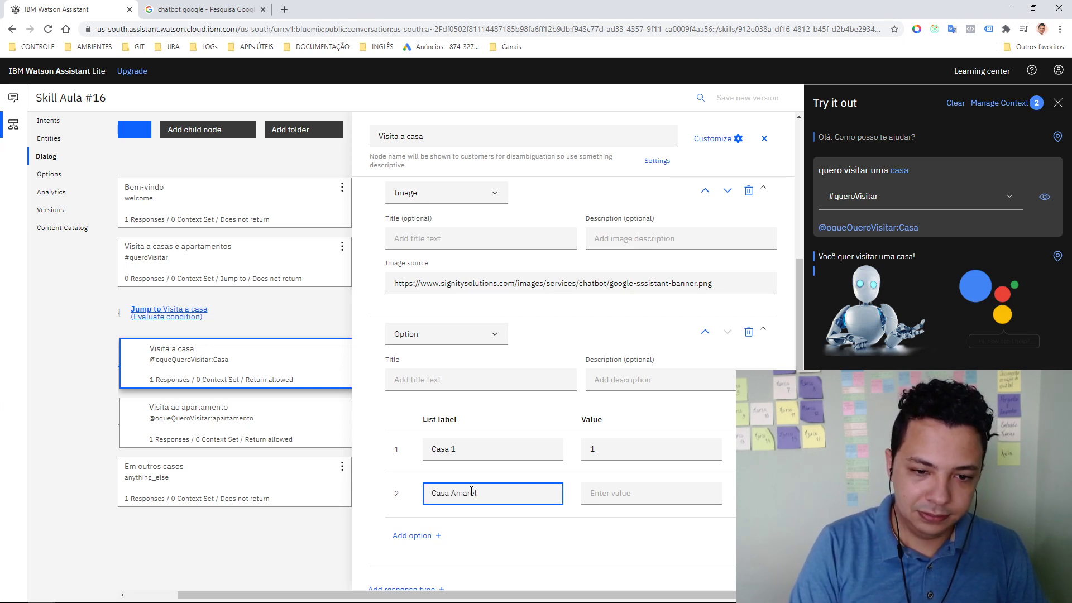
Relabel the first option "Casa Verde", set the value of Casa Amarela to 2, and close the Visita a casa node
{"action": "double_click", "coordinate": [454, 450]}
{"action": "type", "text": "Ver"}
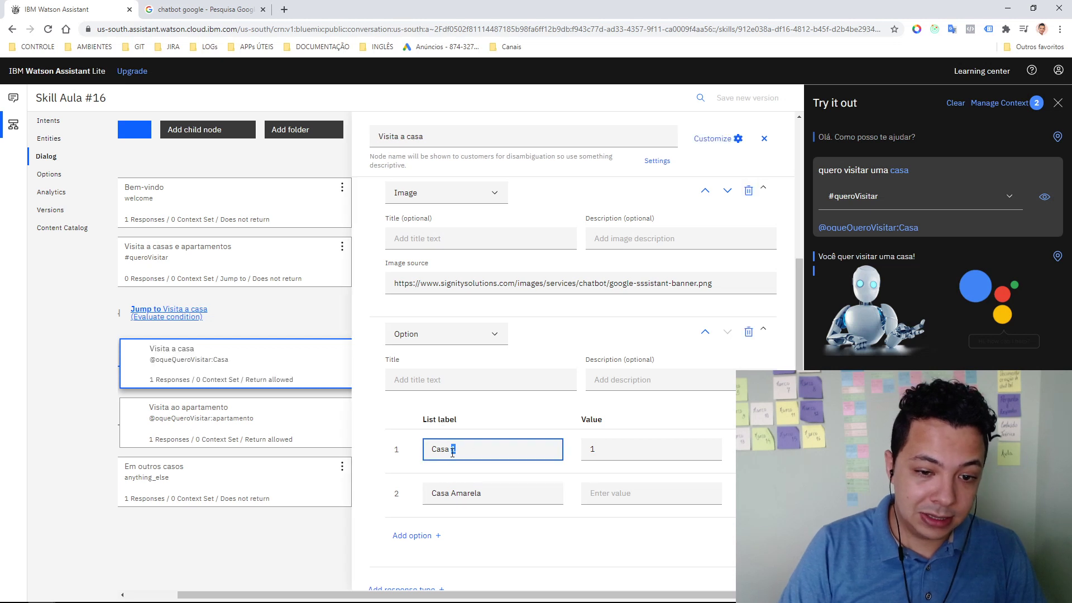
{"action": "type", "text": "de"}
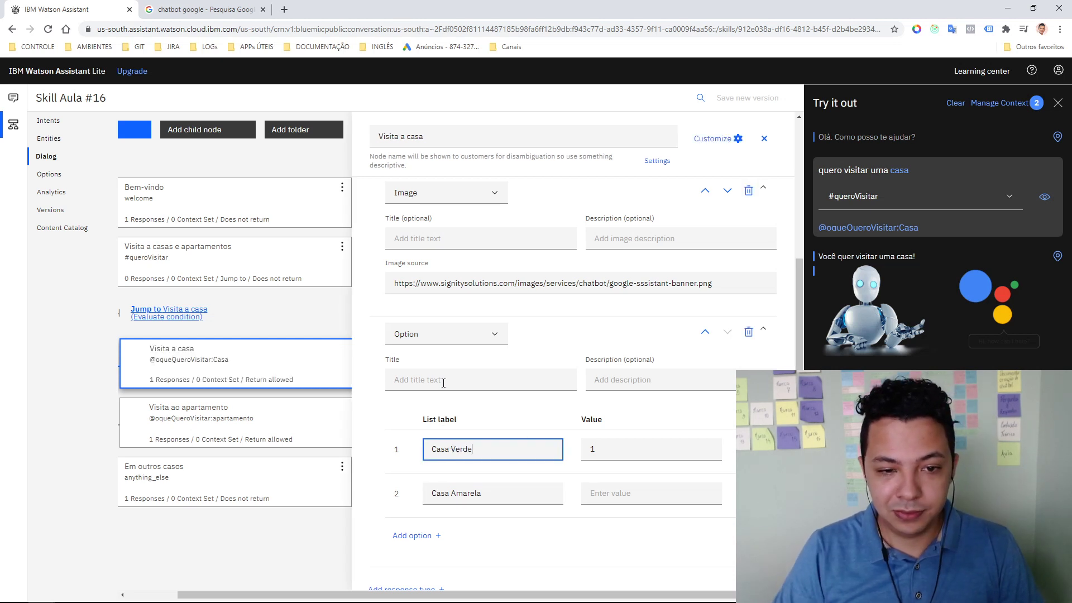
{"action": "left_click", "coordinate": [444, 381]}
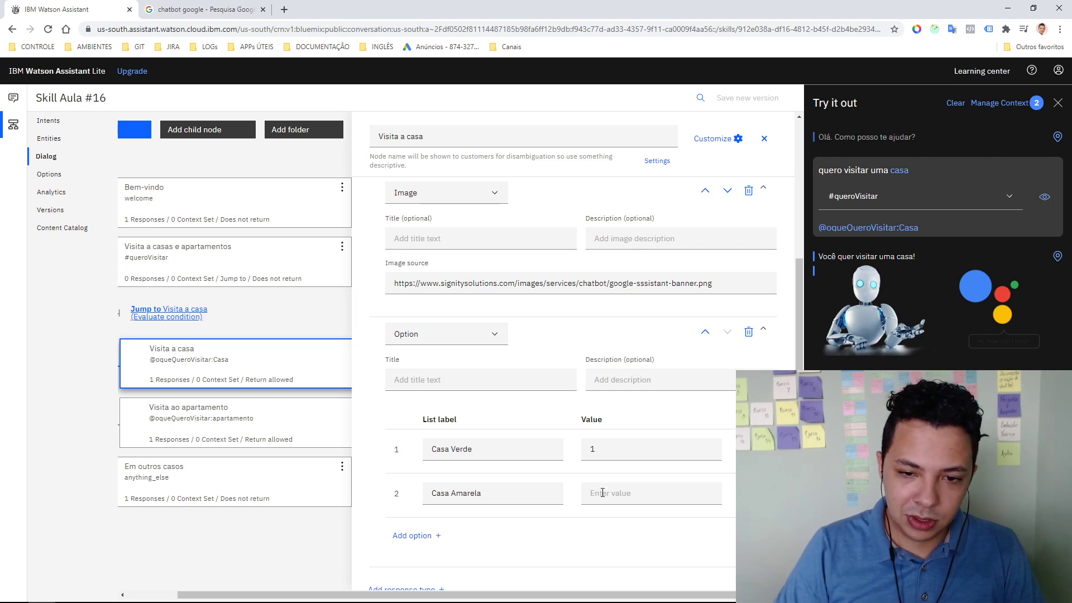
{"action": "left_click", "coordinate": [625, 494]}
{"action": "type", "text": "2"}
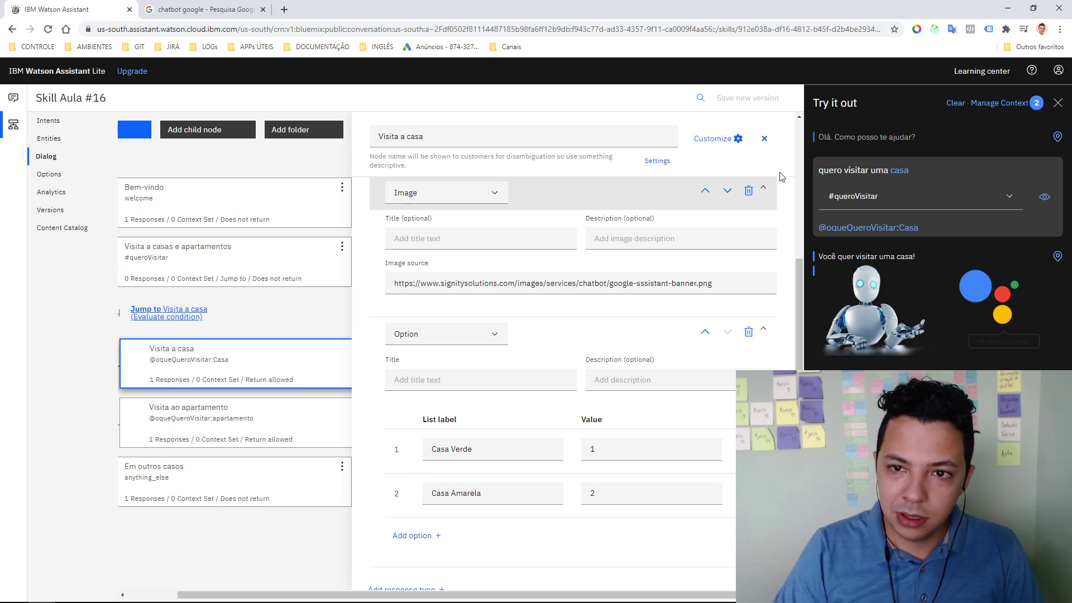
{"action": "left_click", "coordinate": [764, 138]}
Clear the test conversation and test the dialog with the message "1"
{"action": "left_click", "coordinate": [949, 106]}
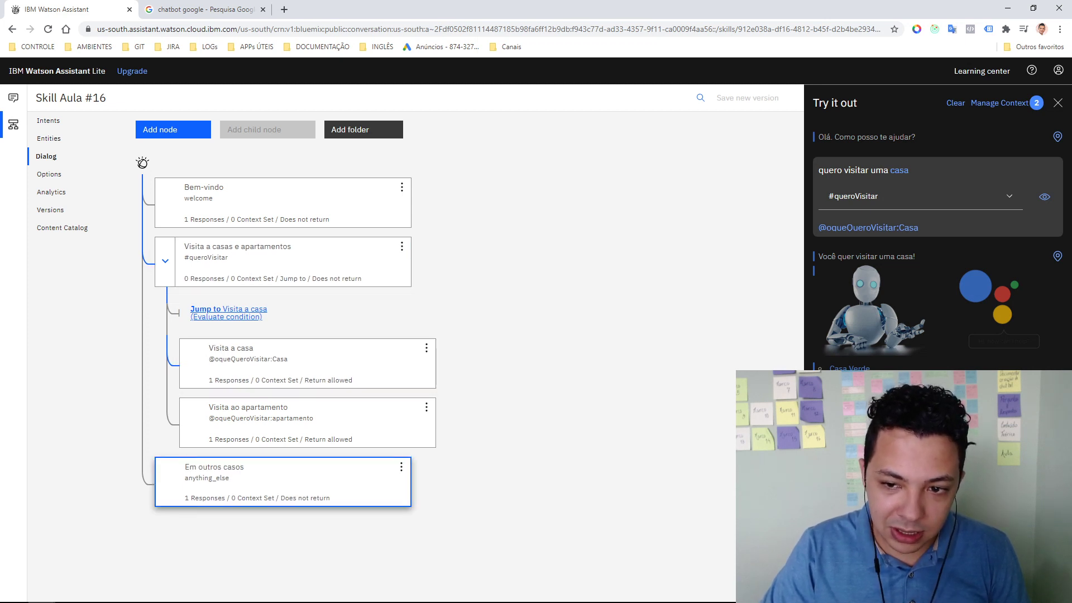
{"action": "left_click", "coordinate": [956, 104]}
{"action": "type", "text": "1"}
{"action": "key", "text": "Return"}
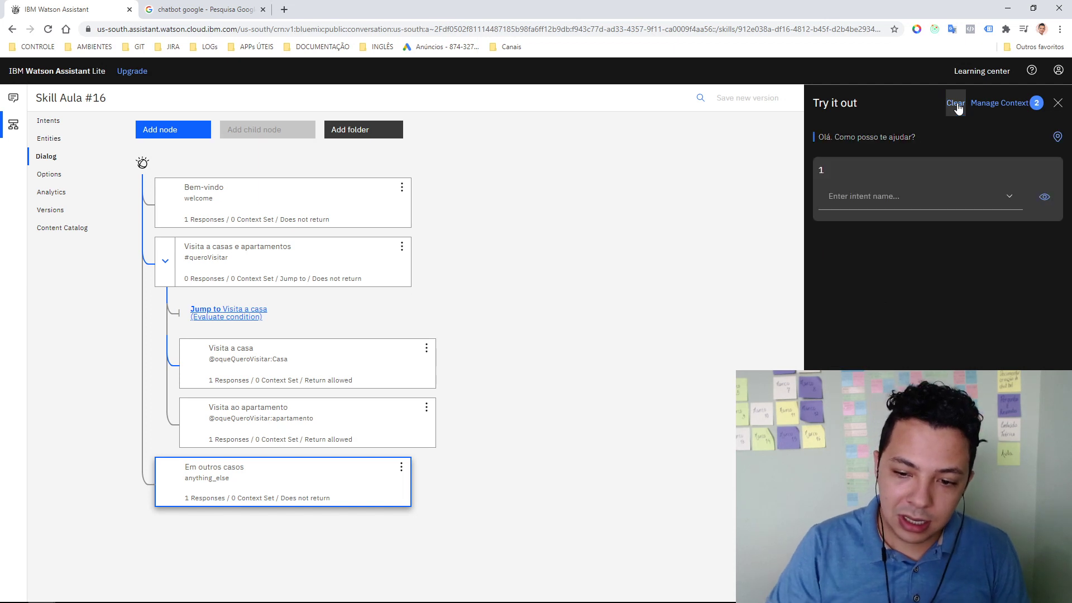
Test "quero visitar uma casa" again in a cleared chat, clear it once more, and open the Visita a casa node
{"action": "left_click", "coordinate": [958, 107]}
{"action": "key", "text": "Return"}
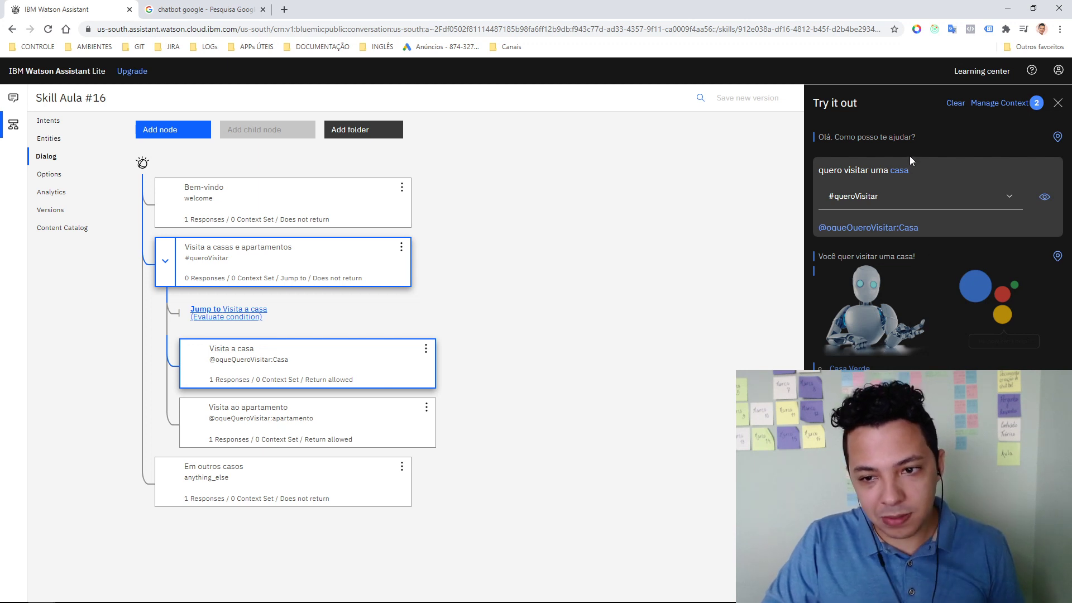
{"action": "left_click", "coordinate": [956, 106]}
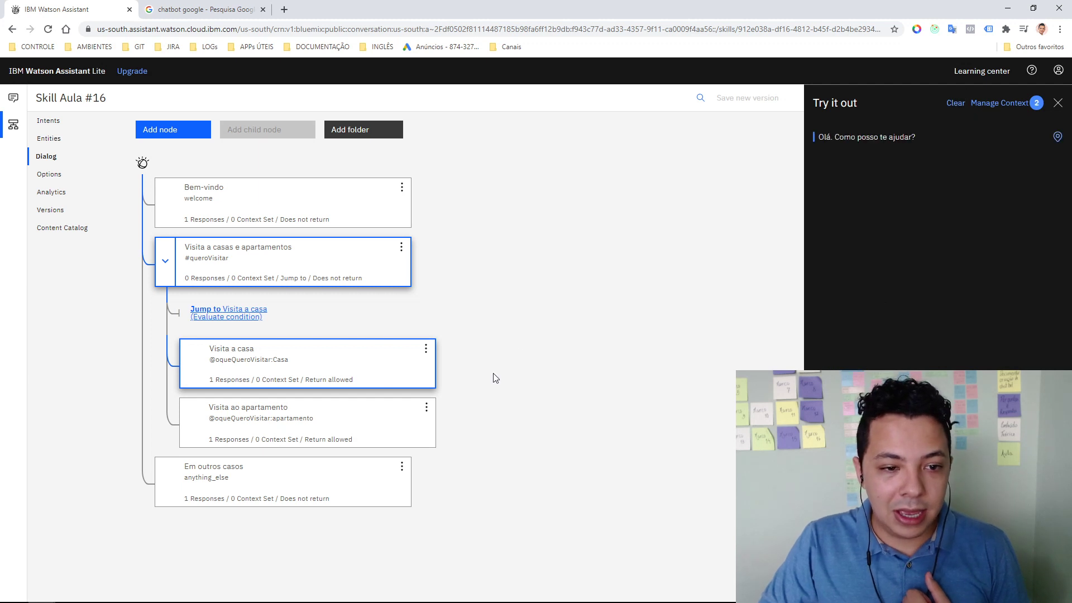
{"action": "left_click", "coordinate": [340, 369]}
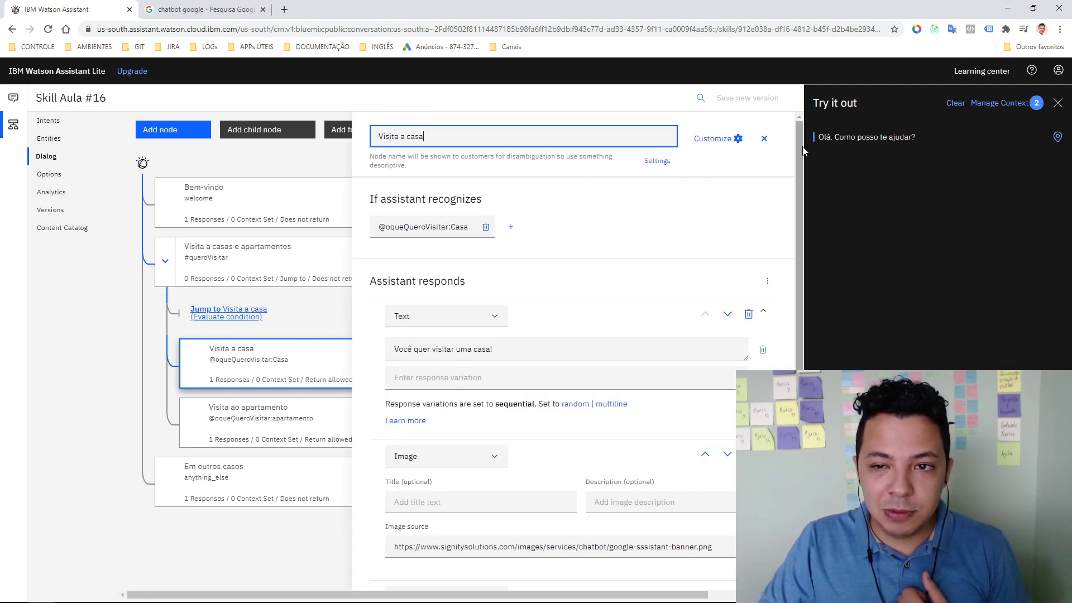
Close the Visita a casa node and test the dialog with the message "quero visitar"
{"action": "left_click", "coordinate": [765, 138]}
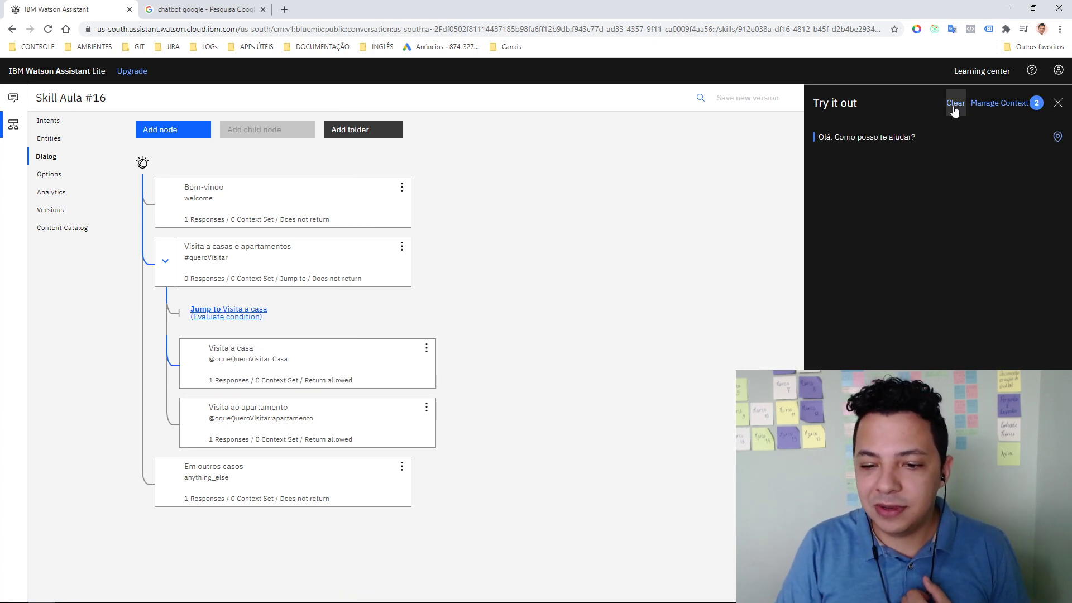
{"action": "type", "text": "quero visitar"}
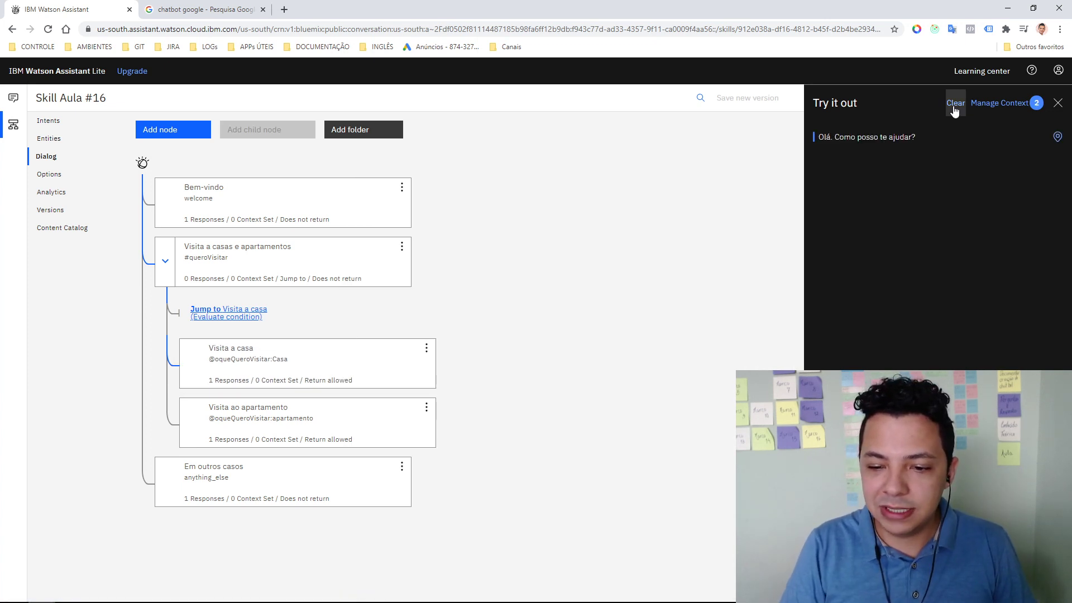
{"action": "key", "text": "Return"}
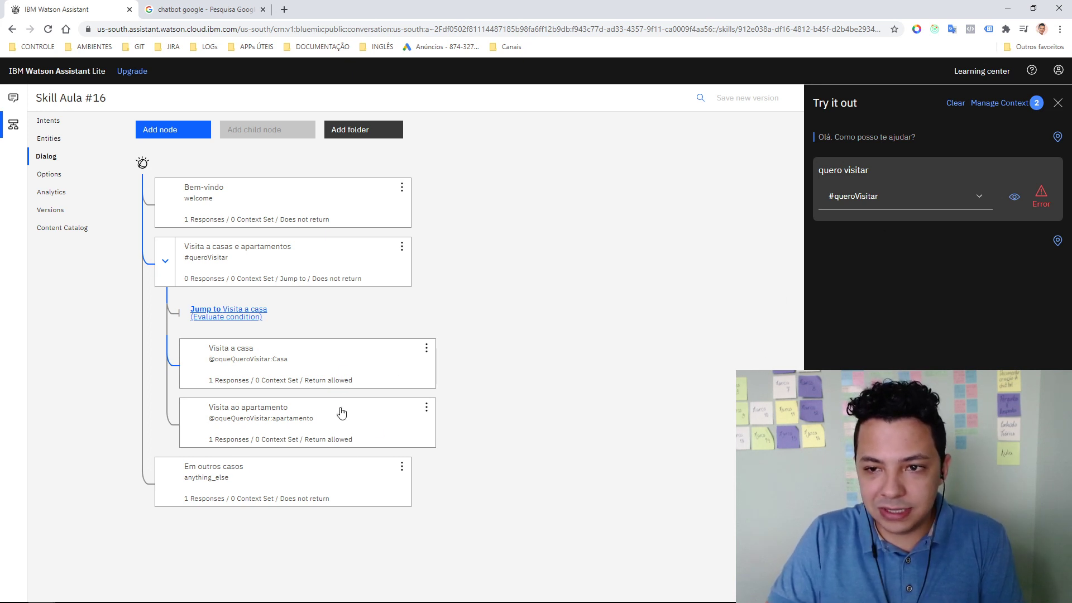
Enable slots for the Visita a casas e apartamentos node and apply the customization
{"action": "left_click", "coordinate": [337, 267]}
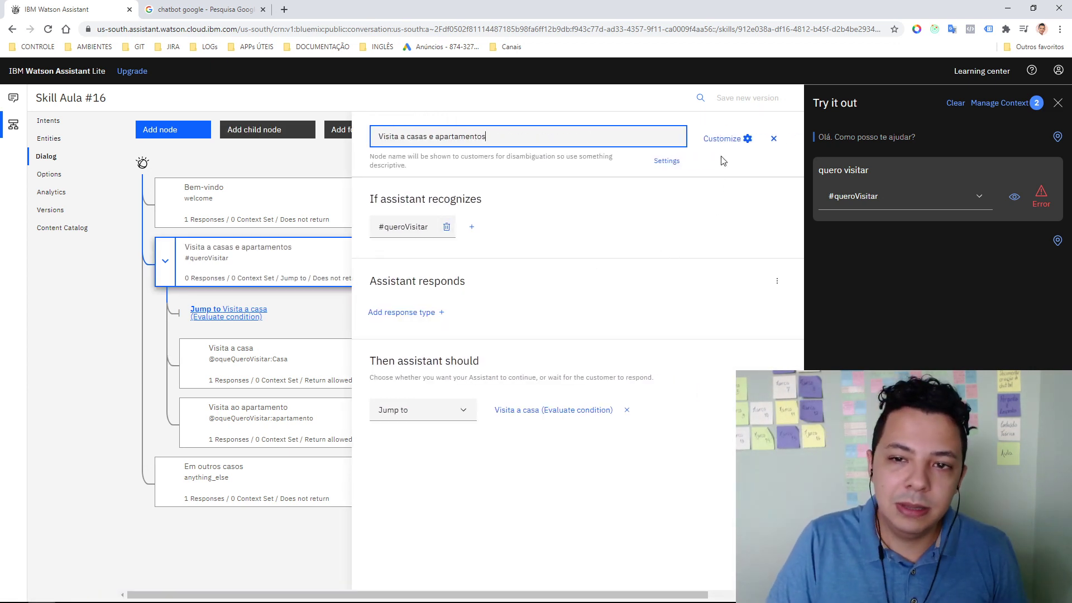
{"action": "left_click", "coordinate": [726, 139]}
{"action": "left_click", "coordinate": [717, 204]}
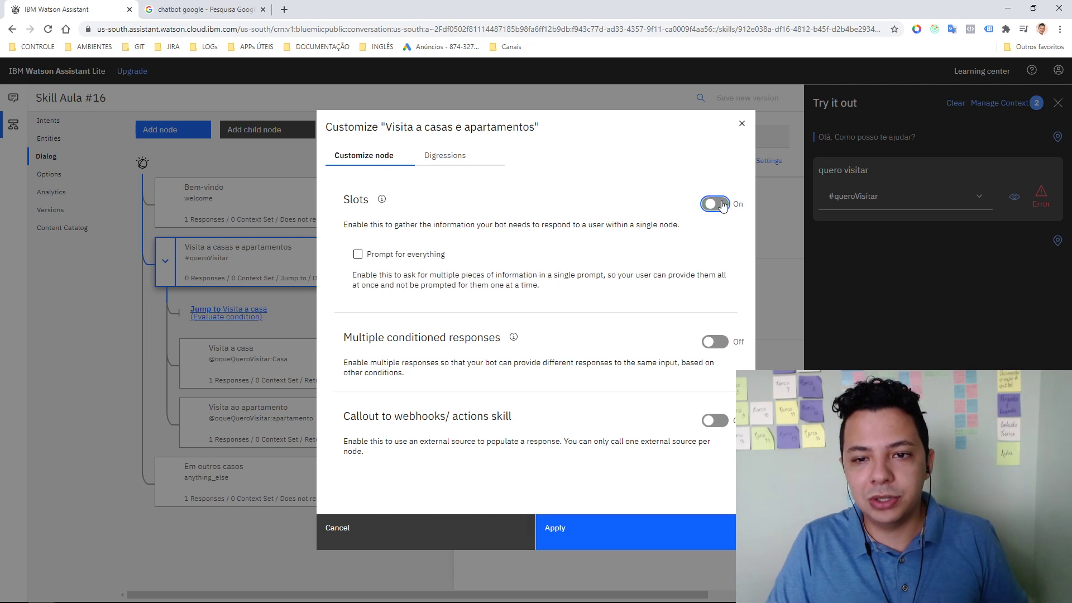
{"action": "left_click", "coordinate": [687, 540]}
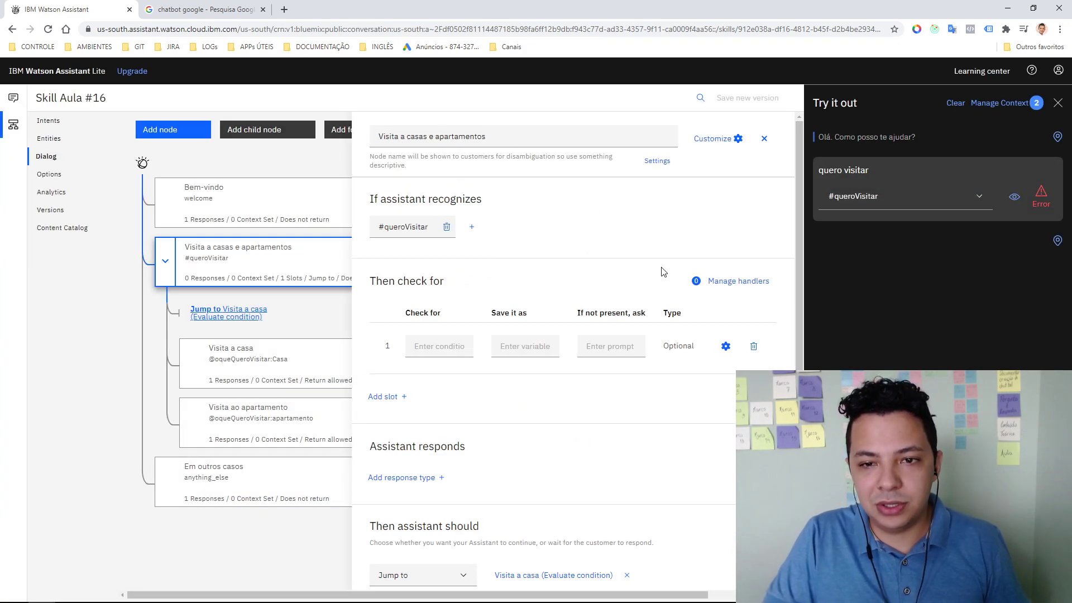
{"action": "left_click", "coordinate": [421, 347]}
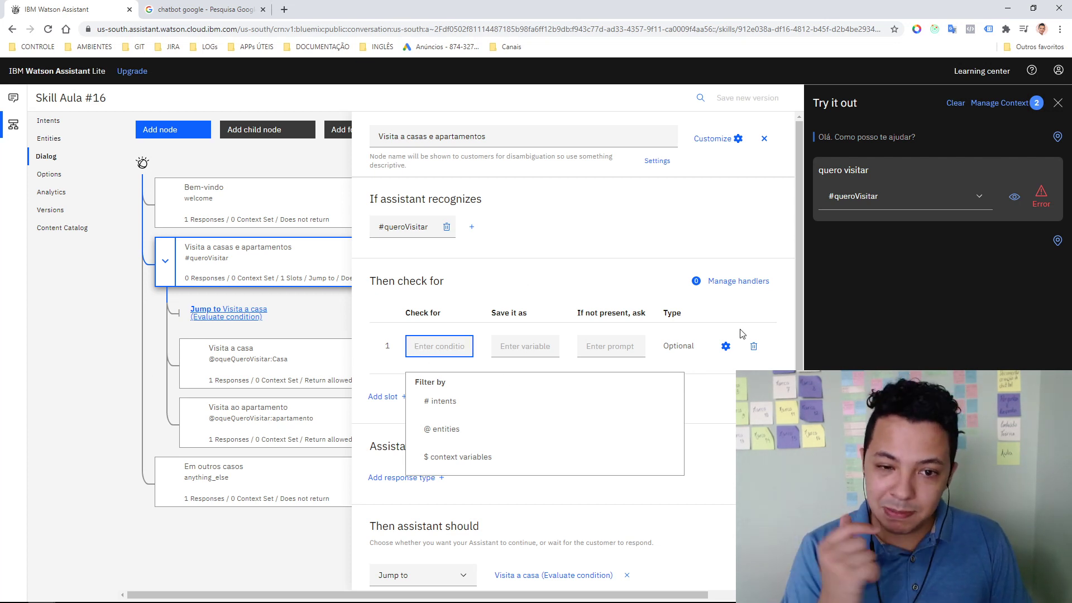
{"action": "left_click", "coordinate": [721, 138]}
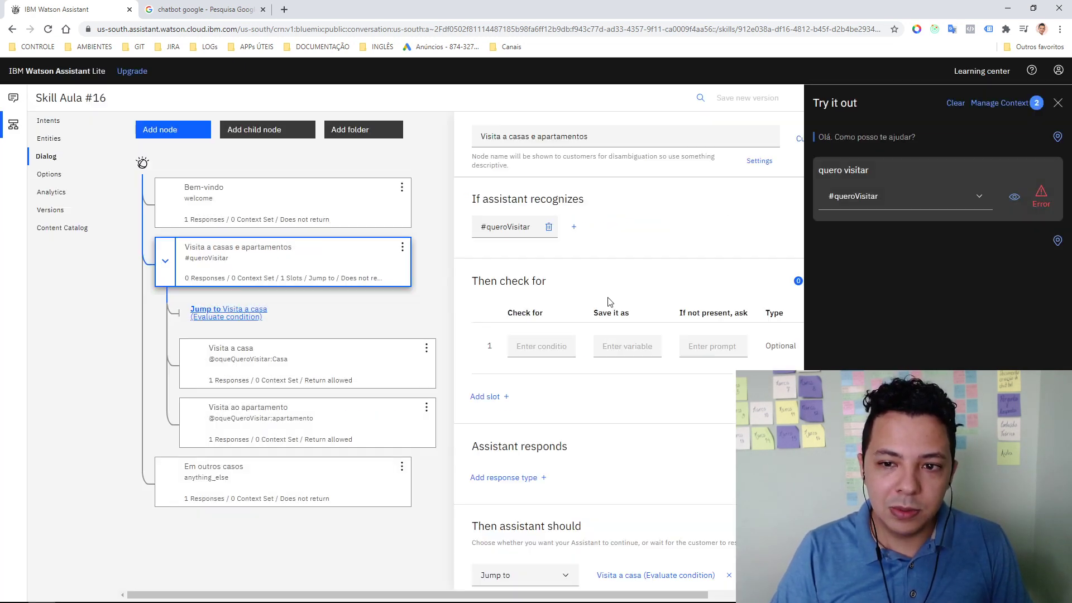
{"action": "left_click", "coordinate": [742, 123]}
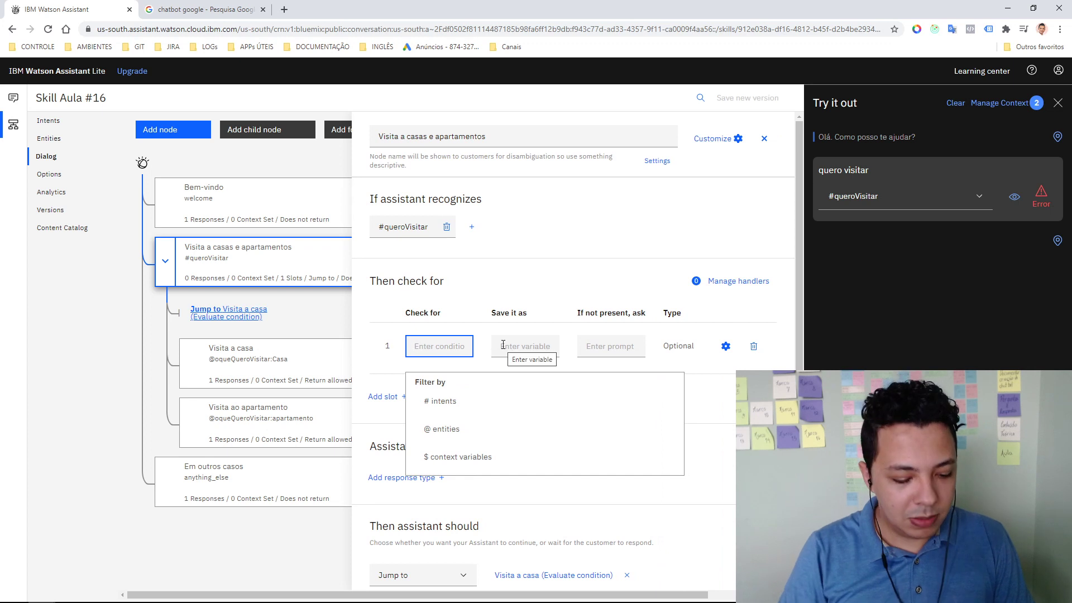
{"action": "type", "text": "@"}
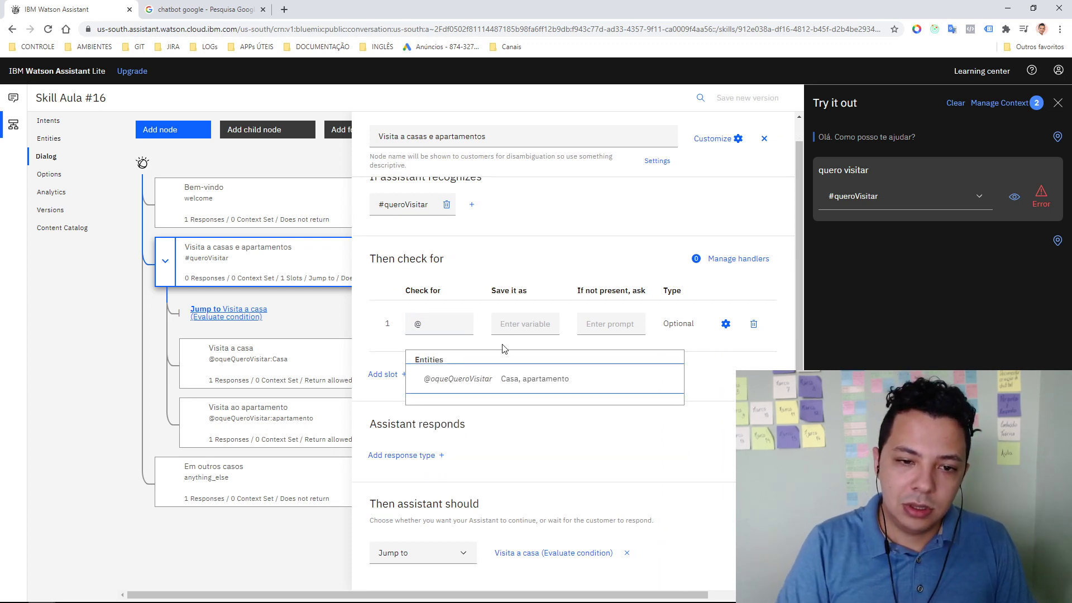
{"action": "key", "text": "Return"}
{"action": "left_click", "coordinate": [596, 241]}
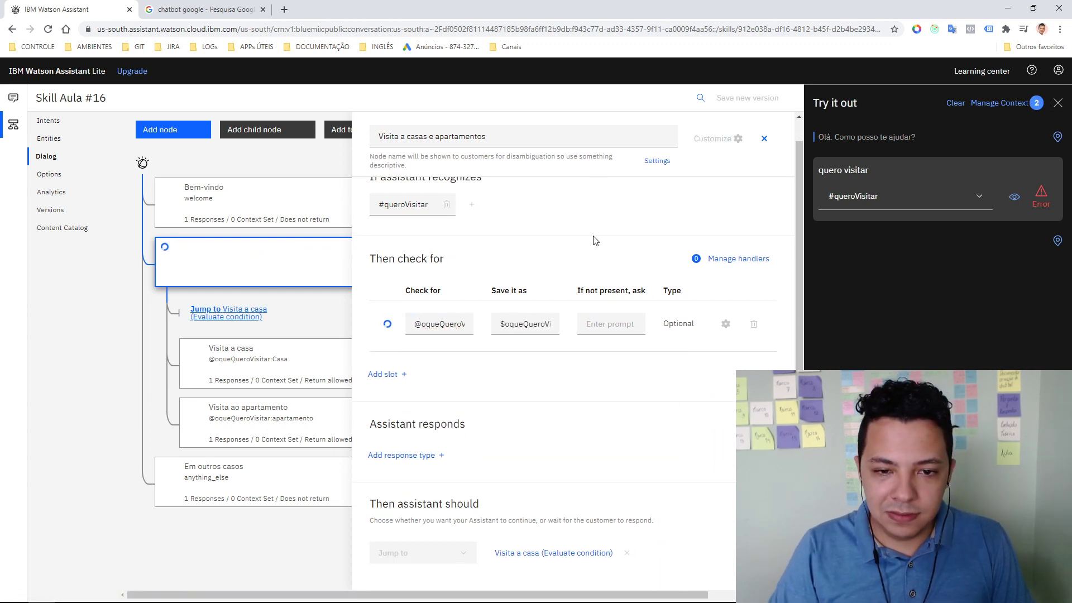
Set the slot's prompt for a missing value to "O que você gostaria de visitar?" and close the node
{"action": "left_click", "coordinate": [612, 326]}
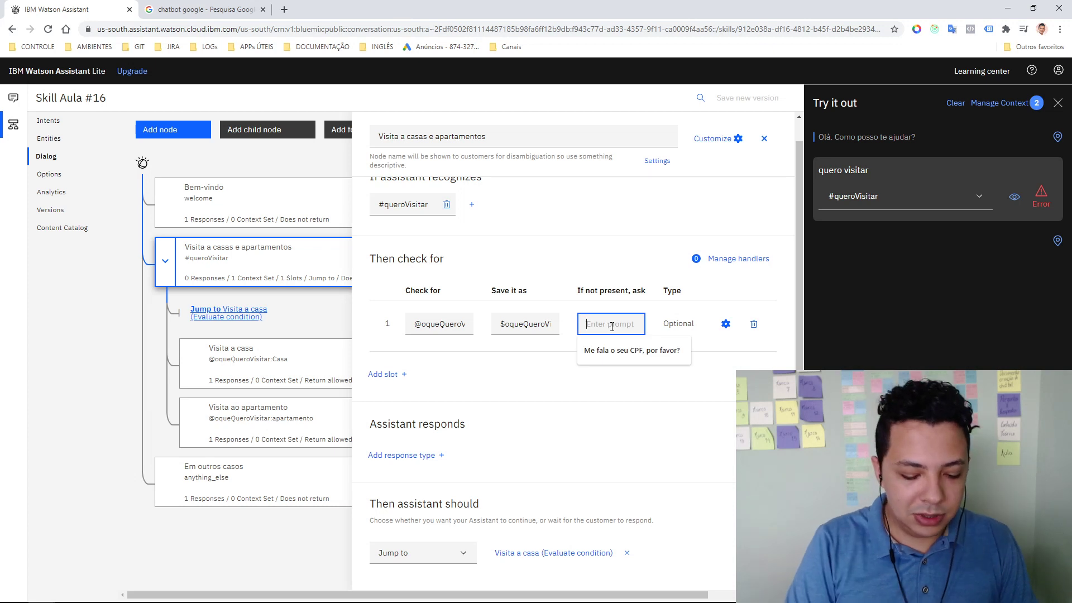
{"action": "type", "text": "O"}
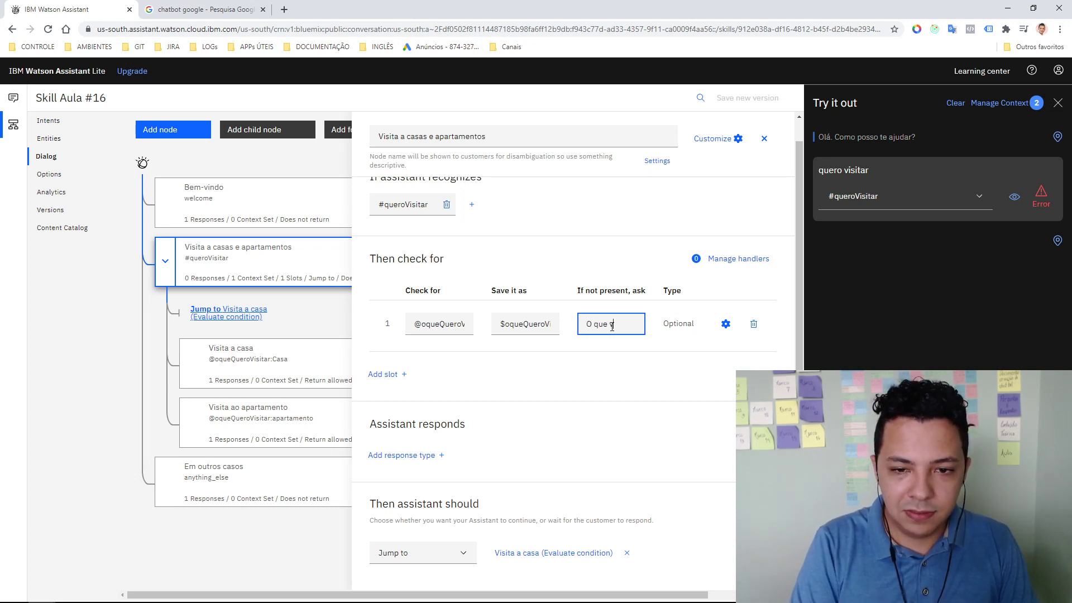
{"action": "type", "text": " que você gost"}
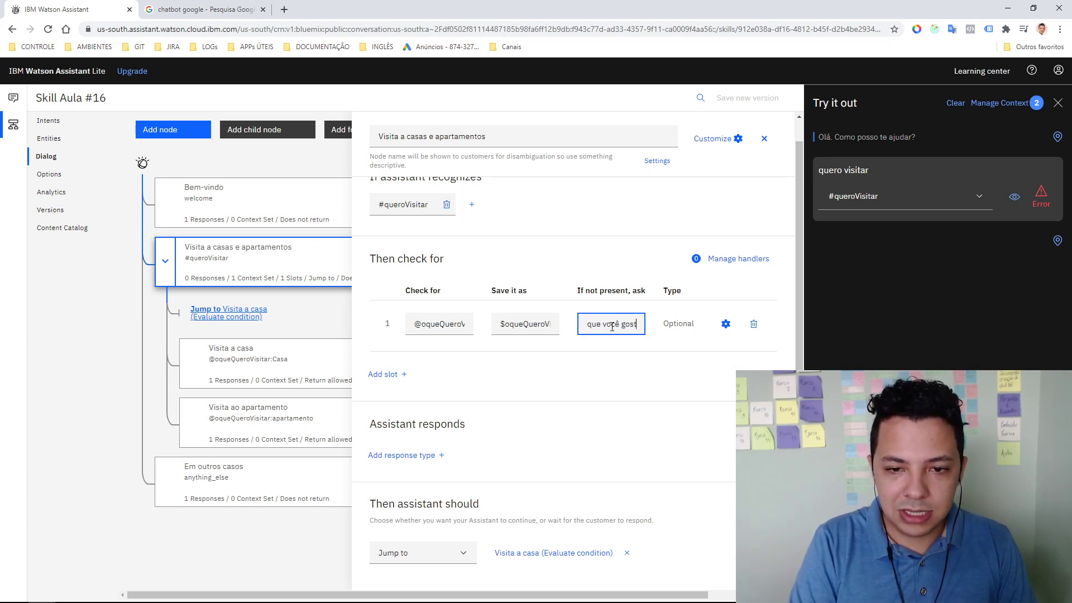
{"action": "type", "text": "aria de visitar?"}
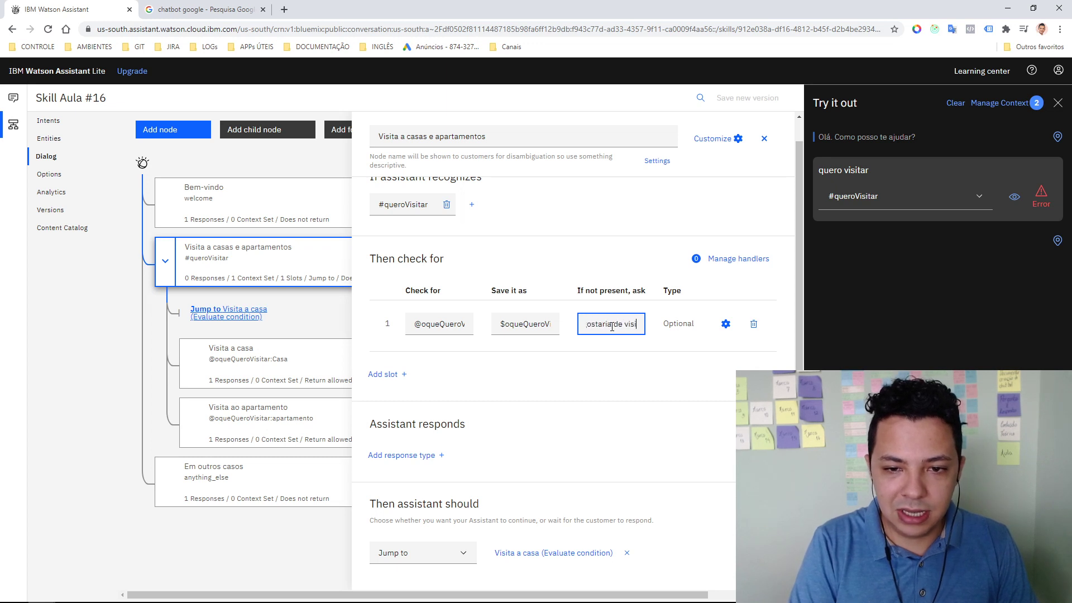
{"action": "left_click", "coordinate": [626, 218]}
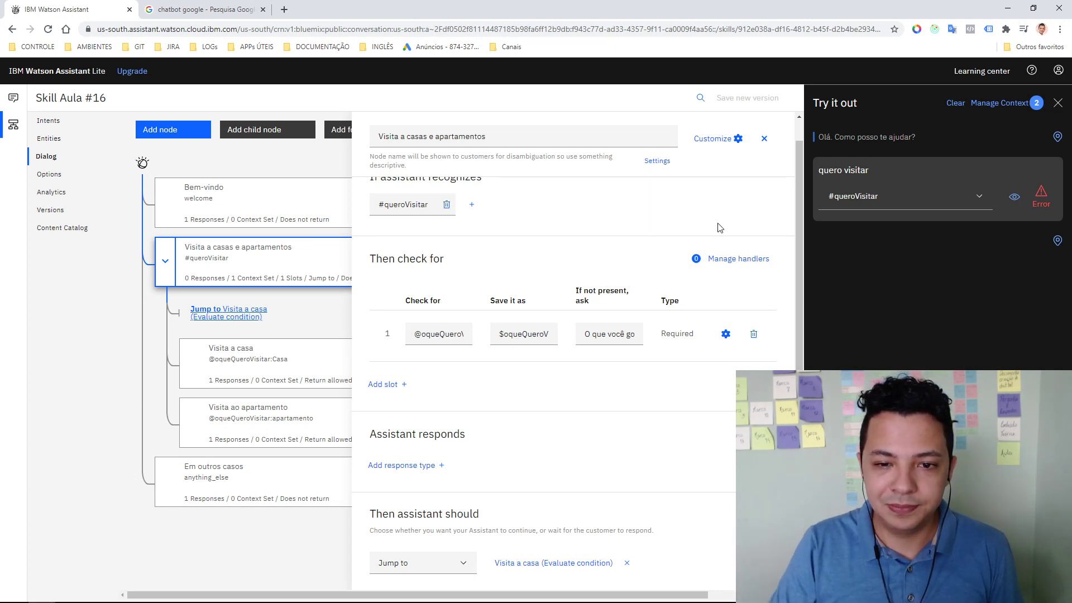
{"action": "left_click", "coordinate": [764, 139]}
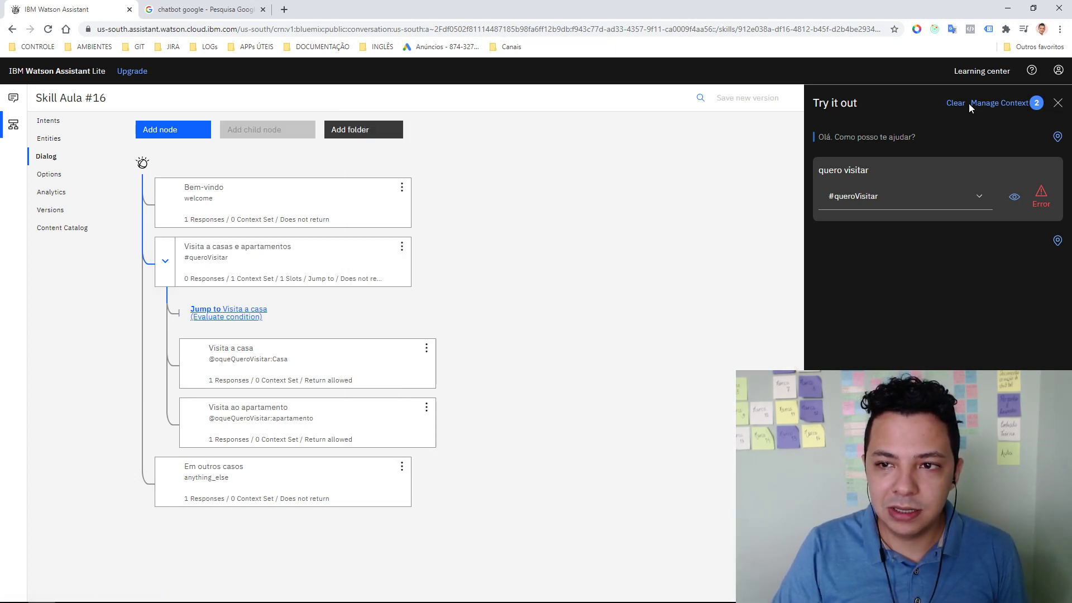
Restart the test conversation and send "quero visitar", answering the follow-up question with "Casa"
{"action": "left_click", "coordinate": [962, 103]}
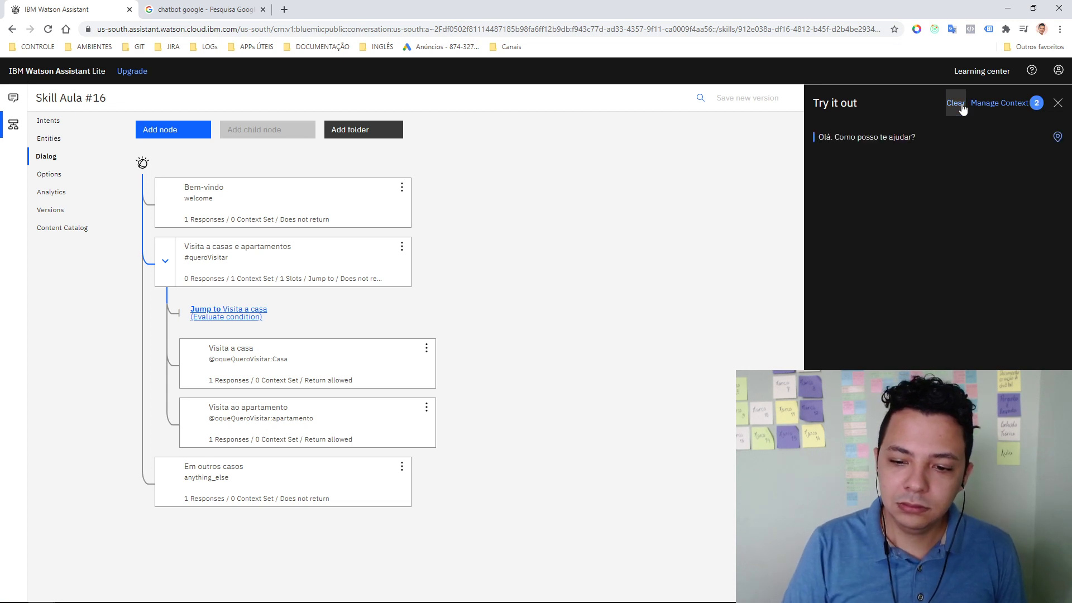
{"action": "key", "text": "Return"}
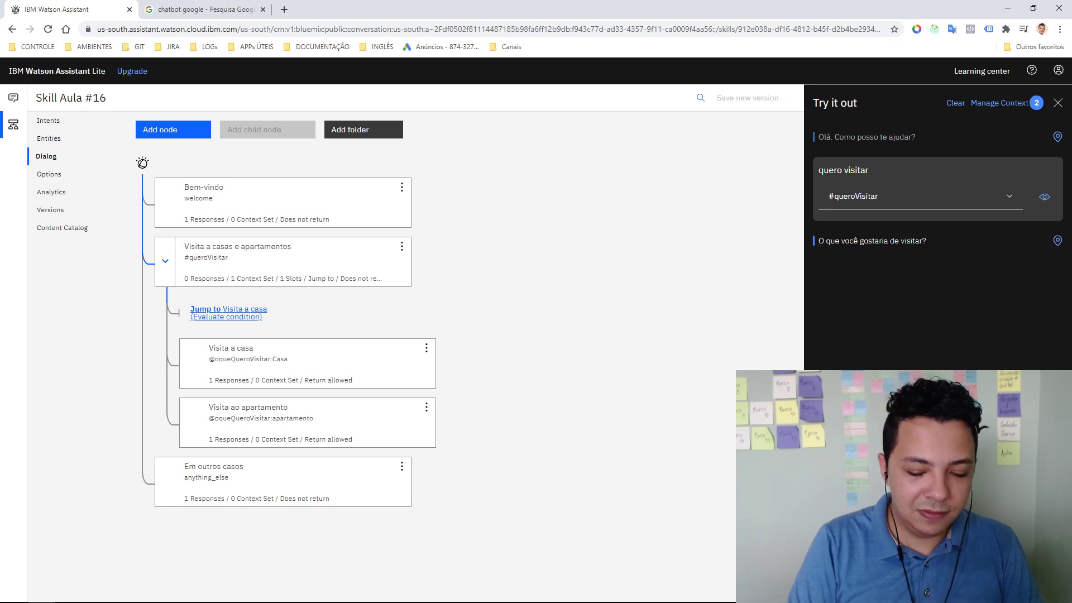
{"action": "key", "text": "Return"}
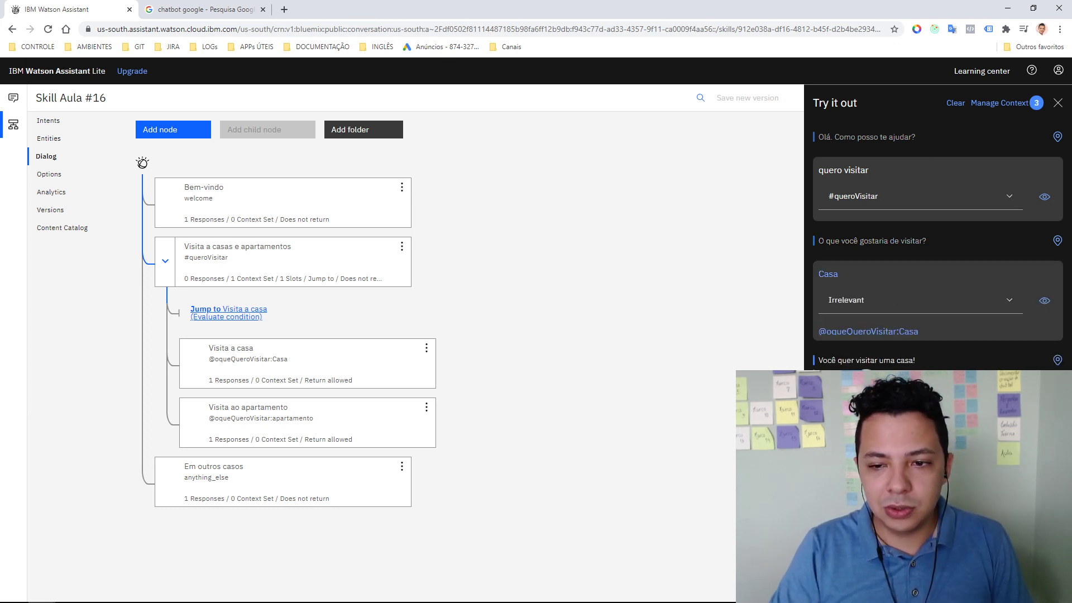
Clear the test chat and try "quero visitar" again, this time answering with "apartamento"
{"action": "left_click", "coordinate": [953, 104]}
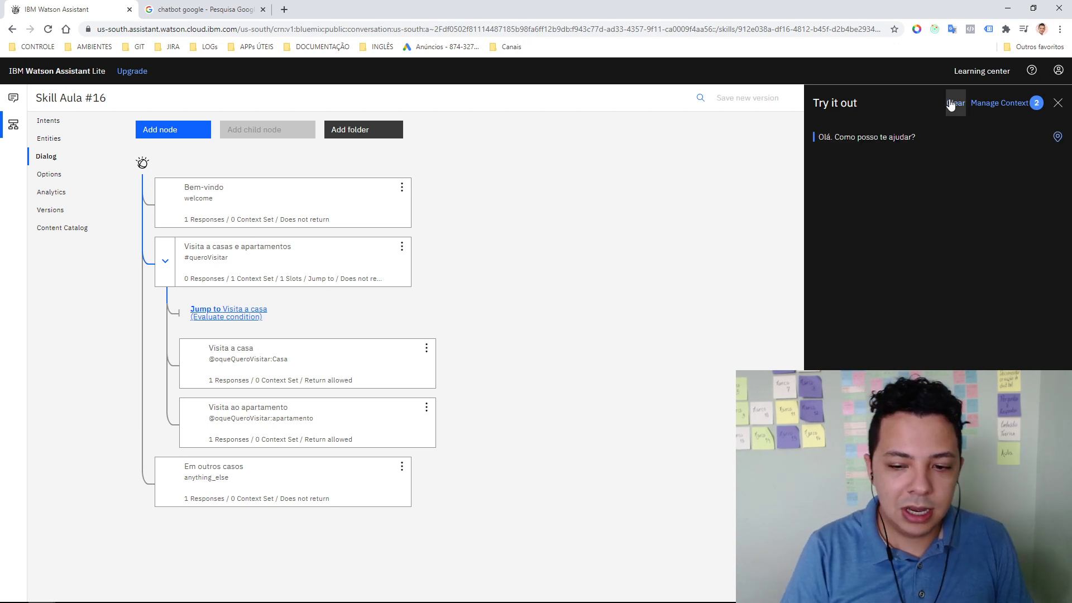
{"action": "key", "text": "Return"}
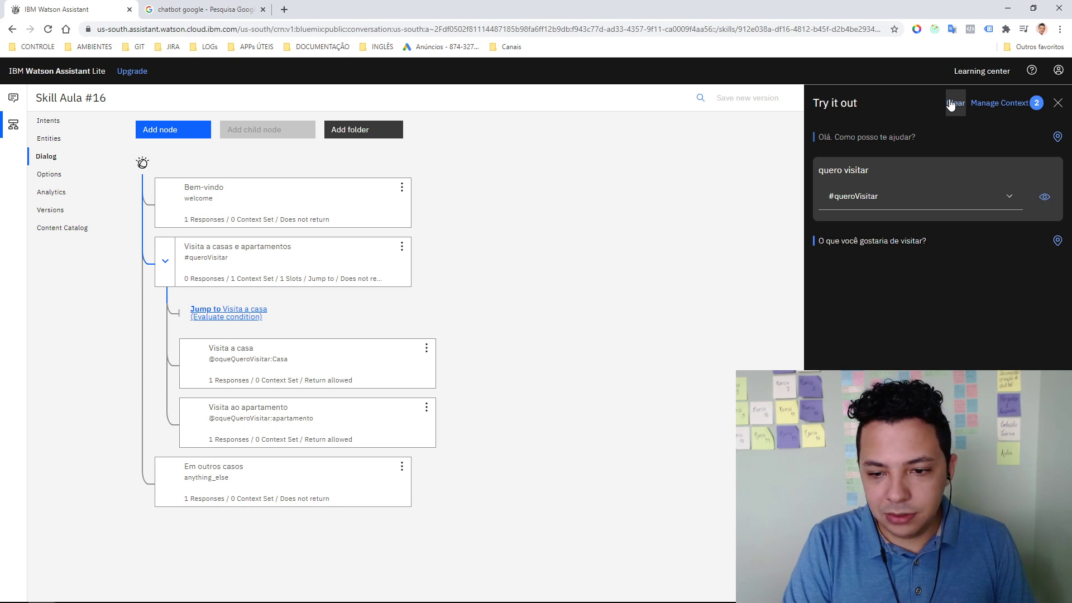
{"action": "key", "text": "Return"}
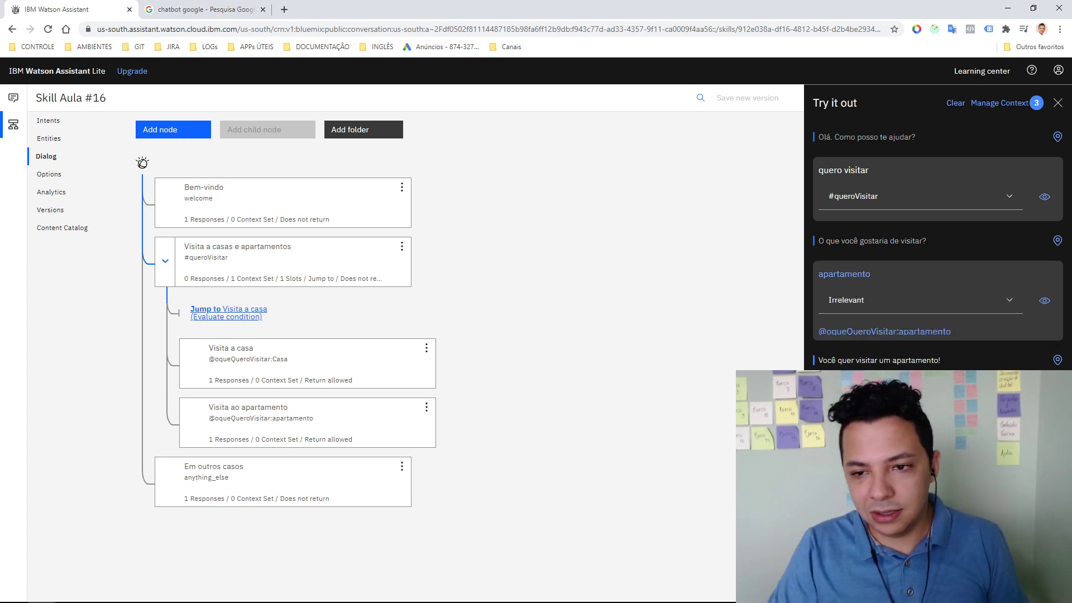
Locate the dialog node behind the apartment reply, review the "Visita ao apartamento" node's settings and close it
{"action": "left_click", "coordinate": [1059, 360]}
{"action": "left_click", "coordinate": [355, 428]}
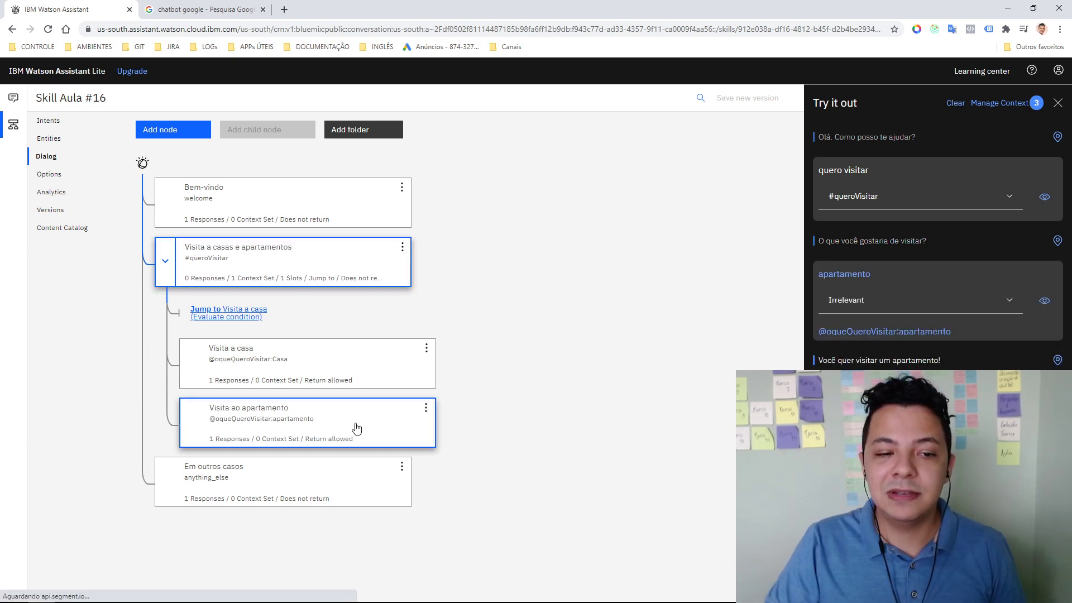
{"action": "left_click", "coordinate": [363, 382]}
{"action": "left_click", "coordinate": [369, 408]}
{"action": "left_click", "coordinate": [769, 135]}
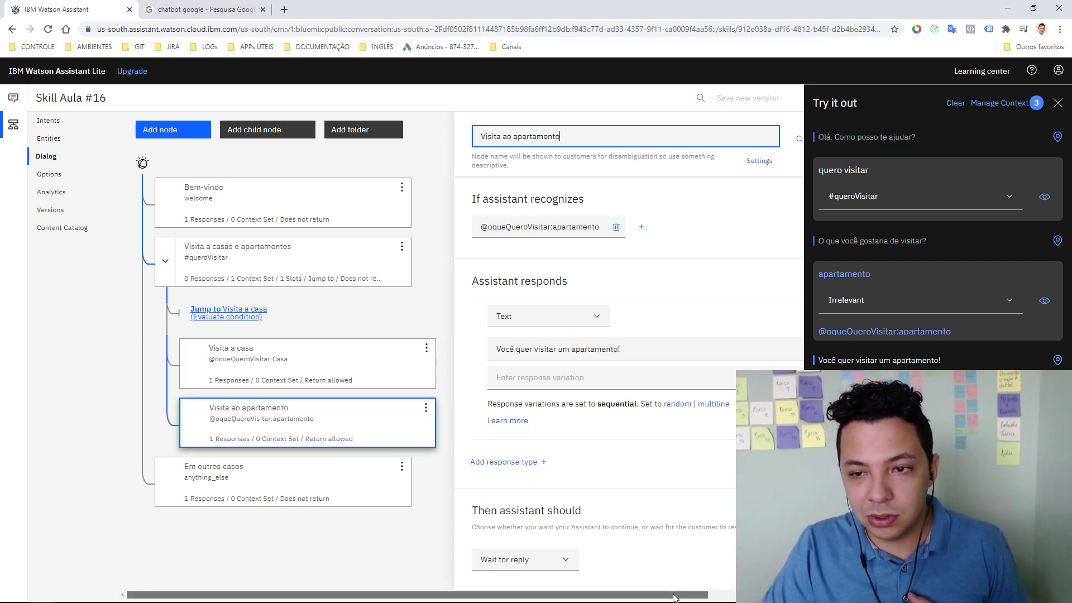
{"action": "left_click_drag", "start_coordinate": [677, 595], "coordinate": [764, 595]}
{"action": "left_click", "coordinate": [764, 138]}
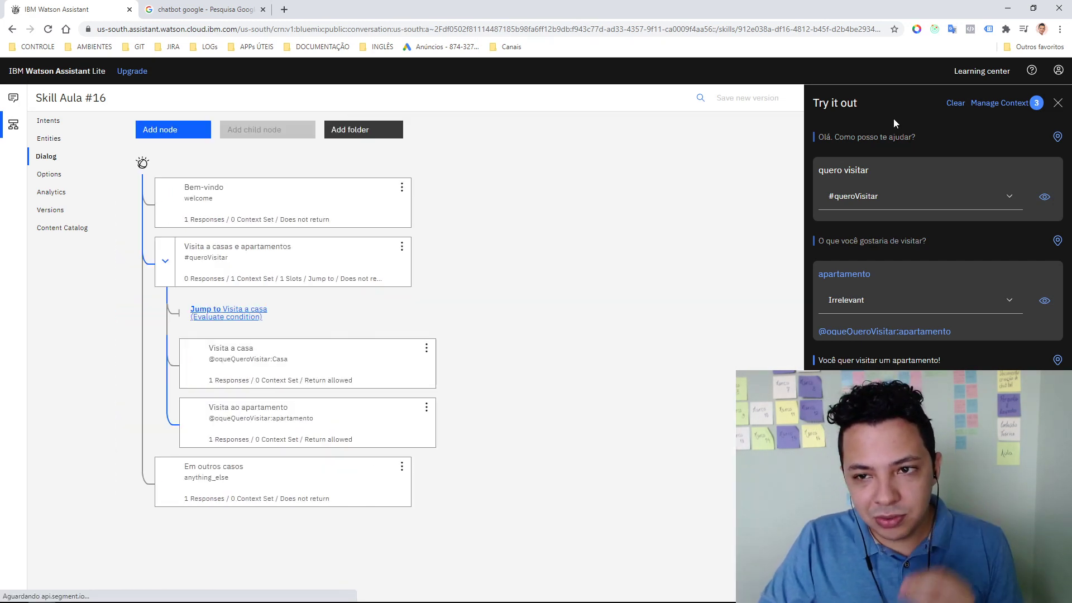
Clear the test chat, review the "Visita a casas e apartamentos" node's slot settings, and close both the node and the test chat
{"action": "left_click", "coordinate": [956, 103]}
{"action": "left_click", "coordinate": [354, 272]}
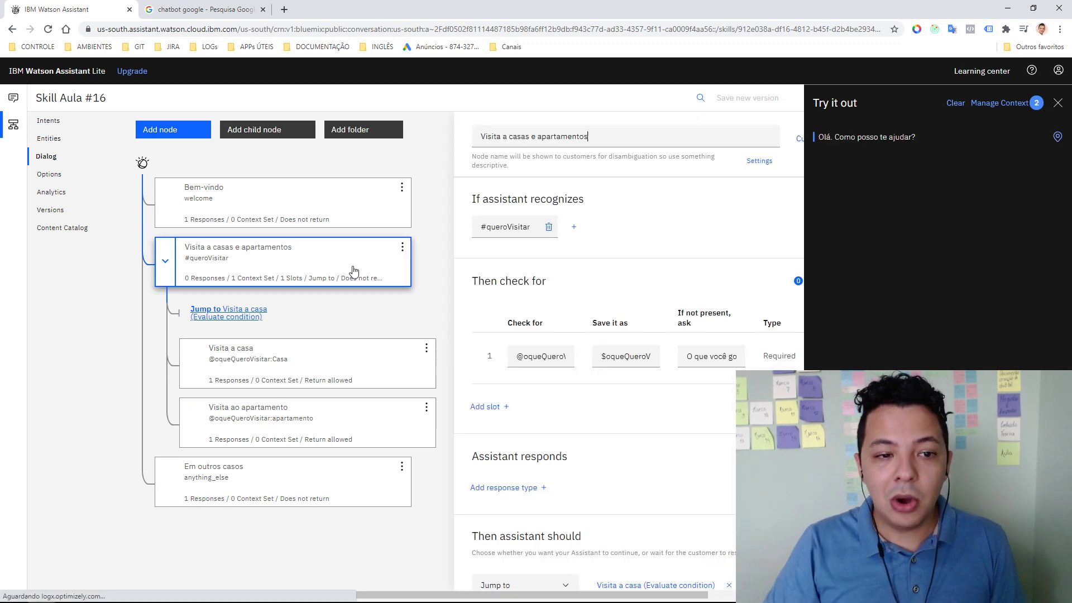
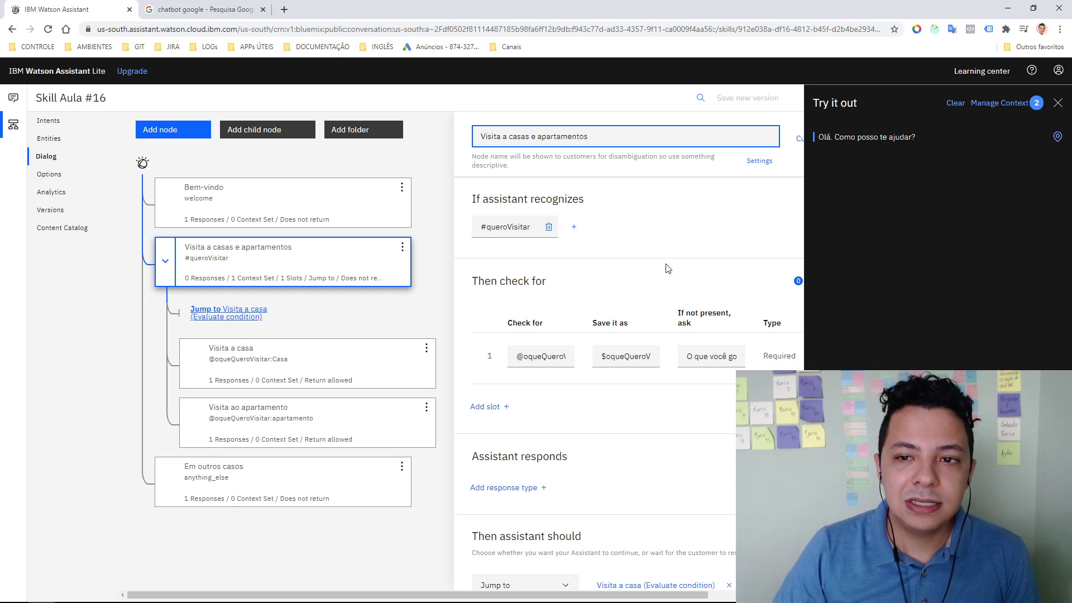
{"action": "left_click_drag", "start_coordinate": [625, 596], "coordinate": [671, 596]}
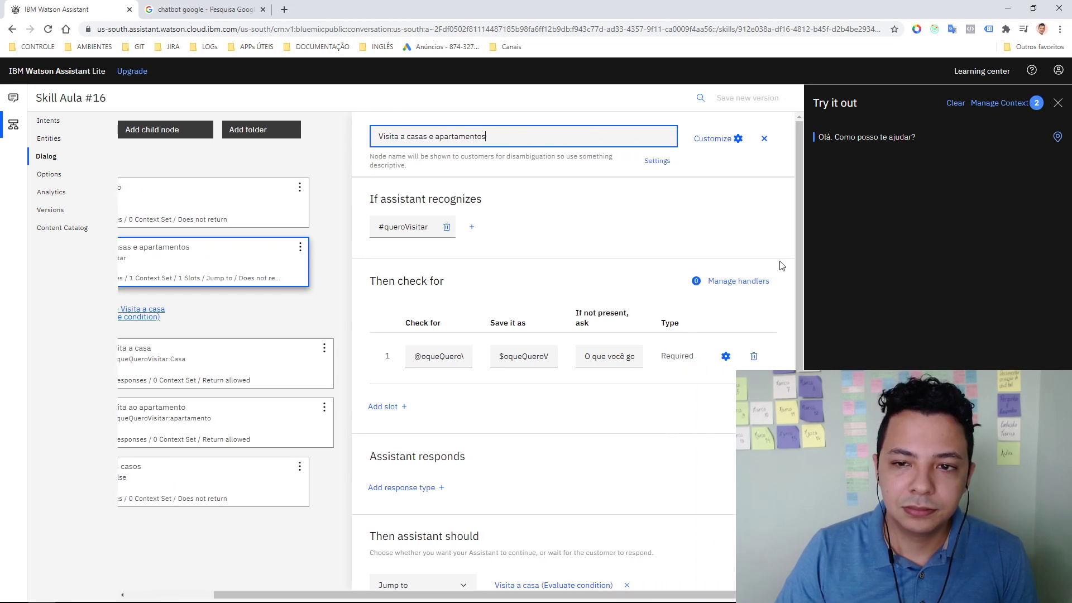
{"action": "left_click", "coordinate": [766, 140]}
{"action": "left_click", "coordinate": [1059, 103]}
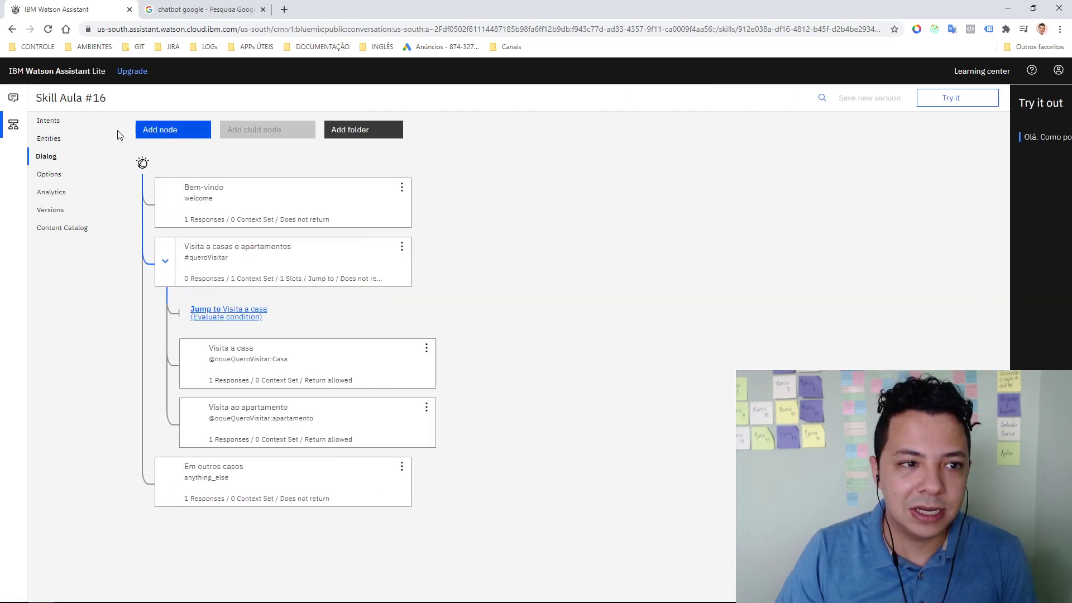
Create a new intent named #queroComprar
{"action": "left_click", "coordinate": [59, 120]}
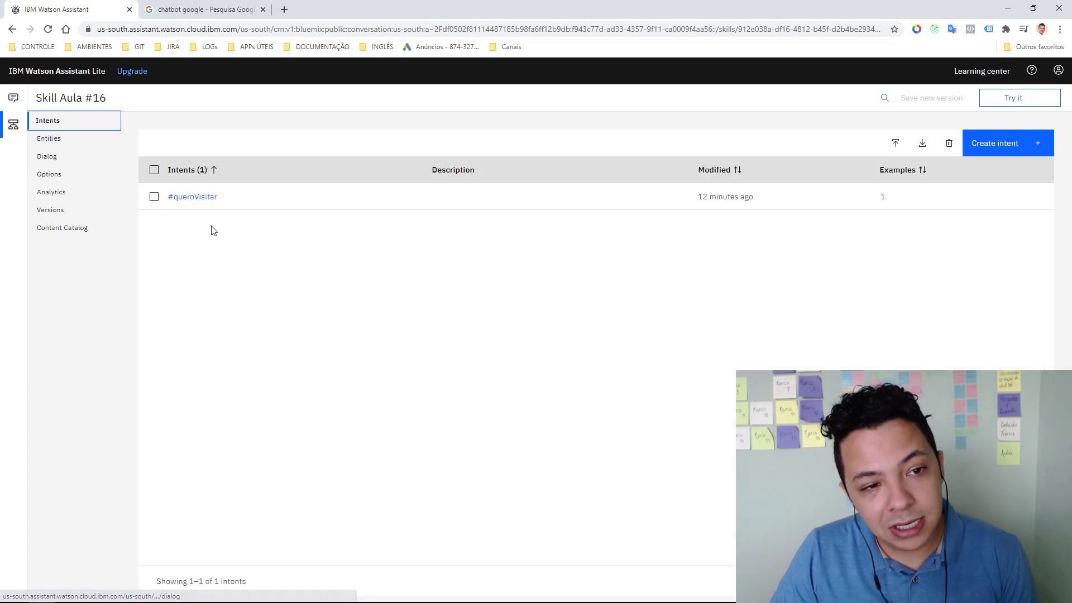
{"action": "left_click", "coordinate": [986, 145]}
{"action": "type", "text": "q"}
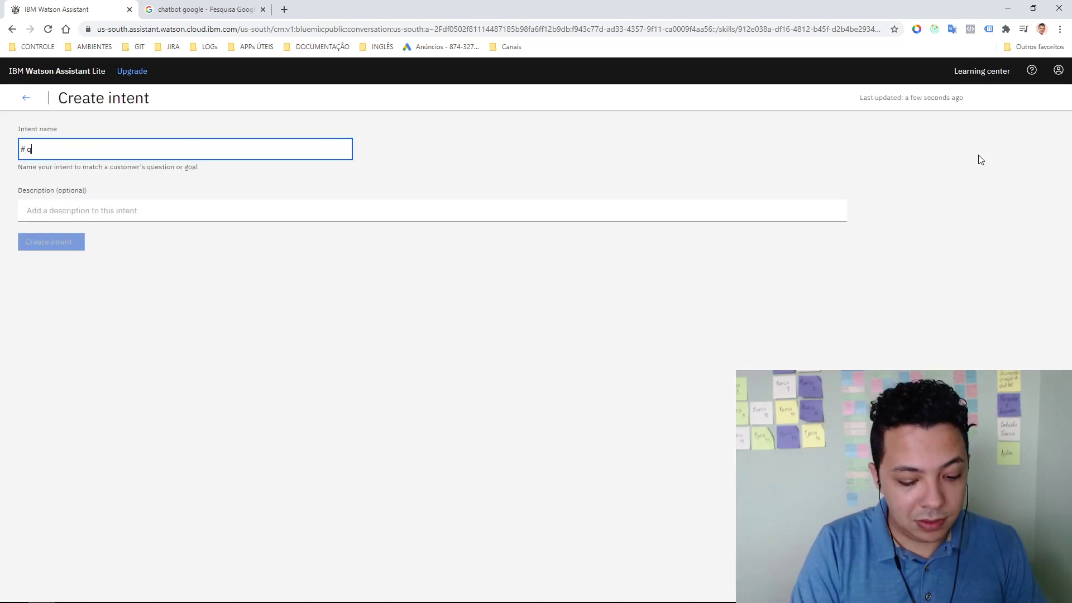
{"action": "type", "text": "uero Compra"}
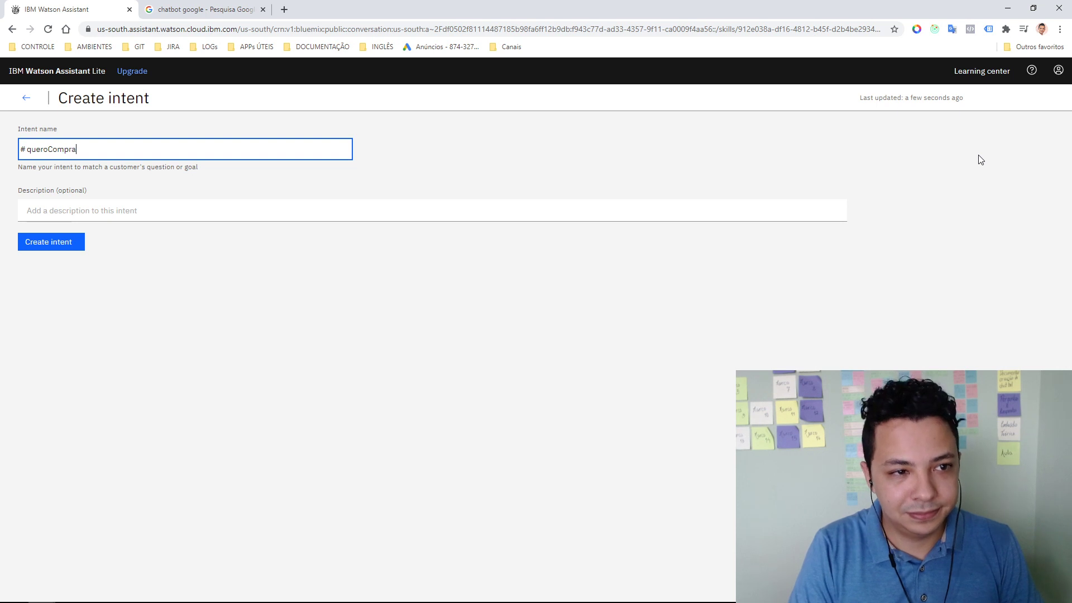
{"action": "type", "text": "r"}
{"action": "left_click", "coordinate": [77, 241]}
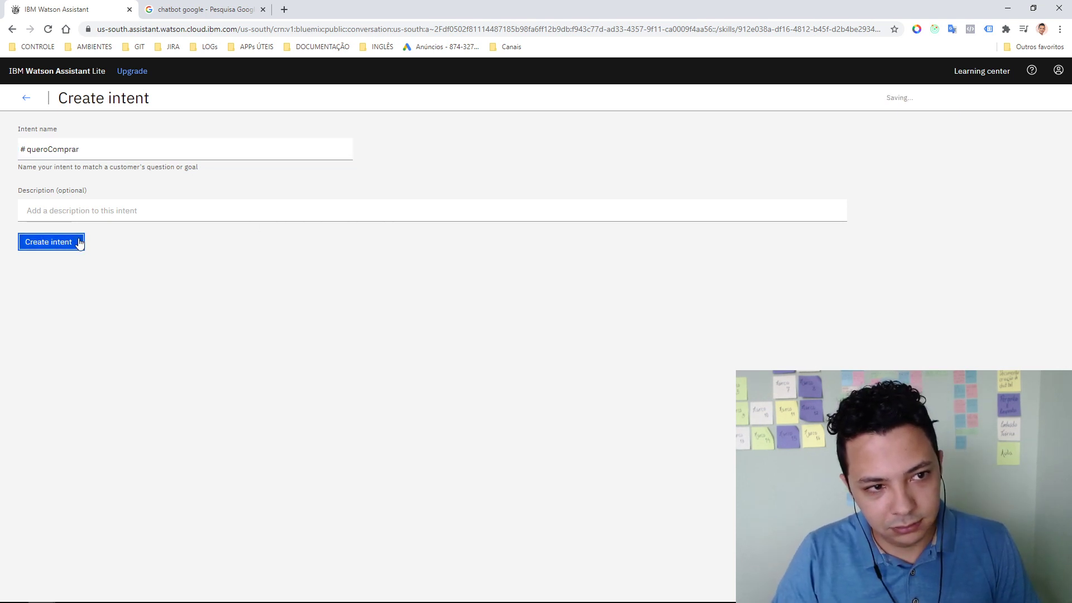
Add the user example "Agora eu quero comprar" to the #queroComprar intent and return to the intent list
{"action": "left_click", "coordinate": [92, 256]}
{"action": "type", "text": "Comp"}
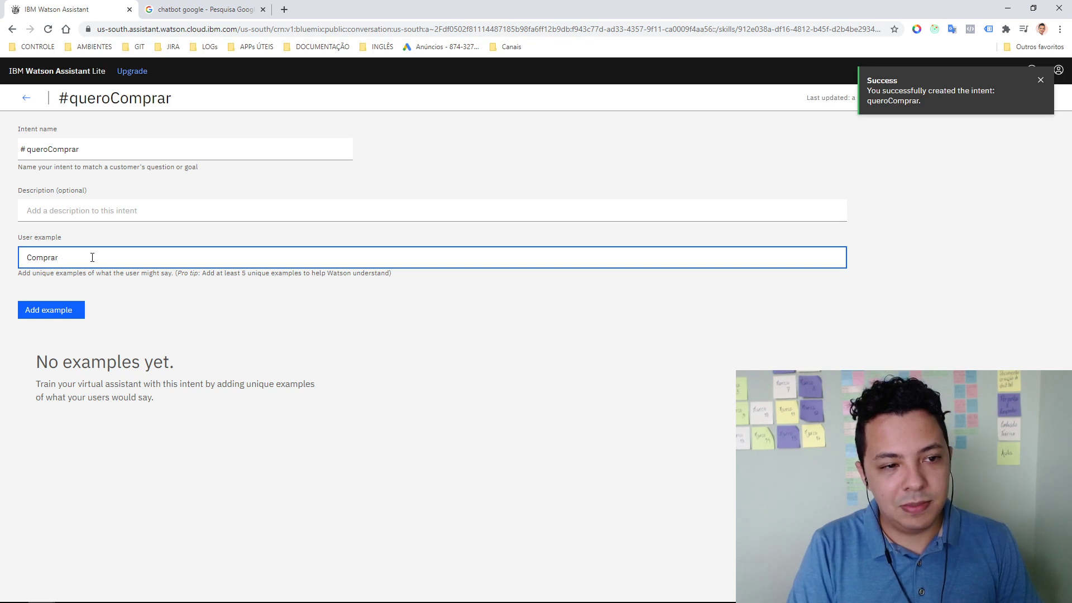
{"action": "type", "text": "rar"}
{"action": "key", "text": "Return"}
{"action": "type", "text": "Agor"}
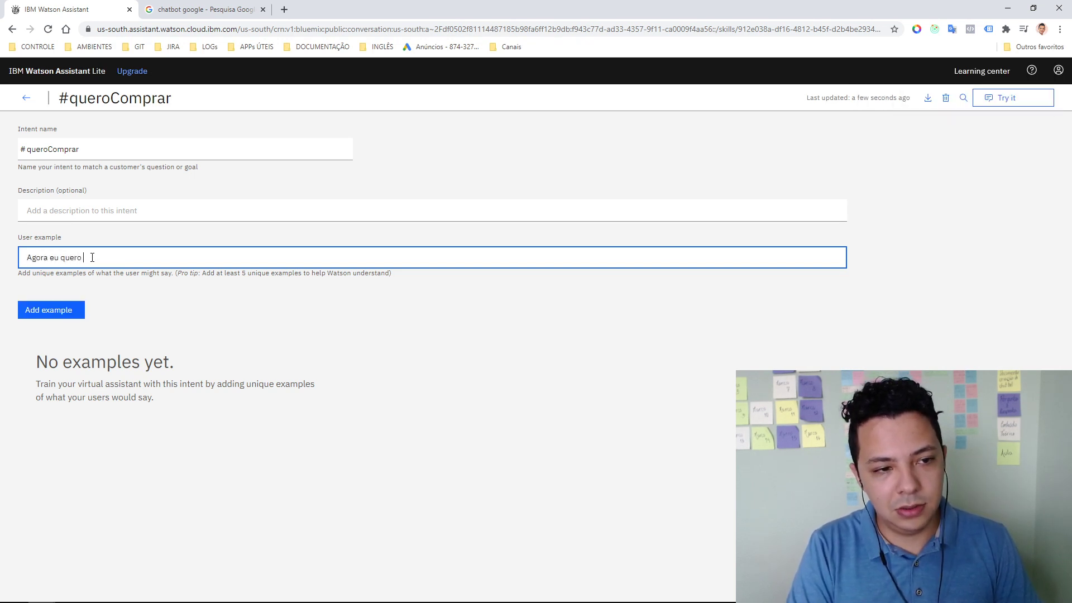
{"action": "left_click", "coordinate": [77, 310]}
{"action": "left_click", "coordinate": [31, 96]}
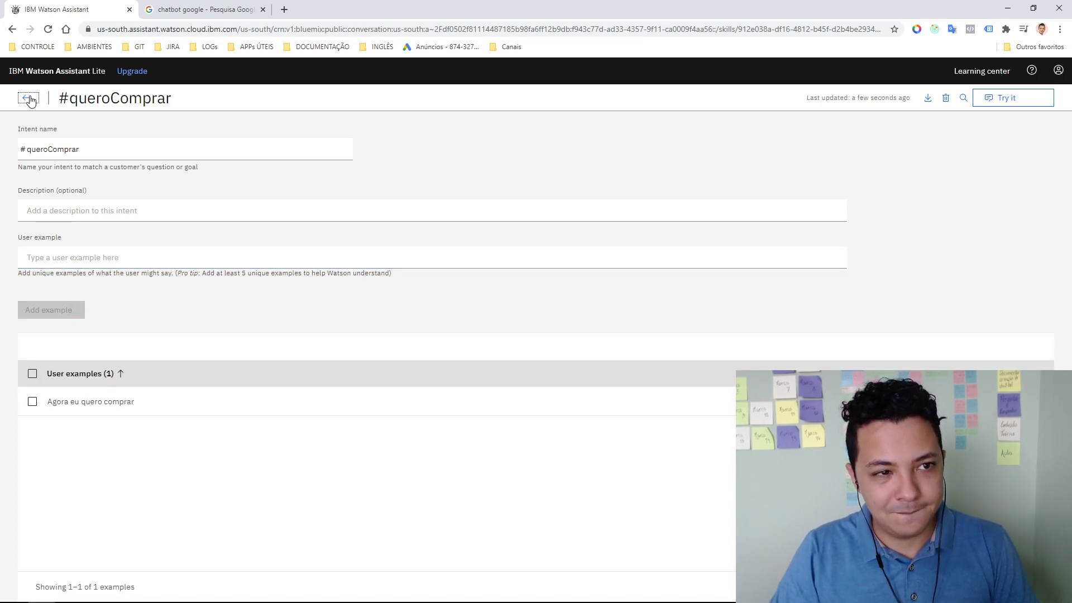
Add a dialog node below "Visita a casas e apartamentos" and name it "Comprar casa ou apartamento"
{"action": "left_click", "coordinate": [58, 161]}
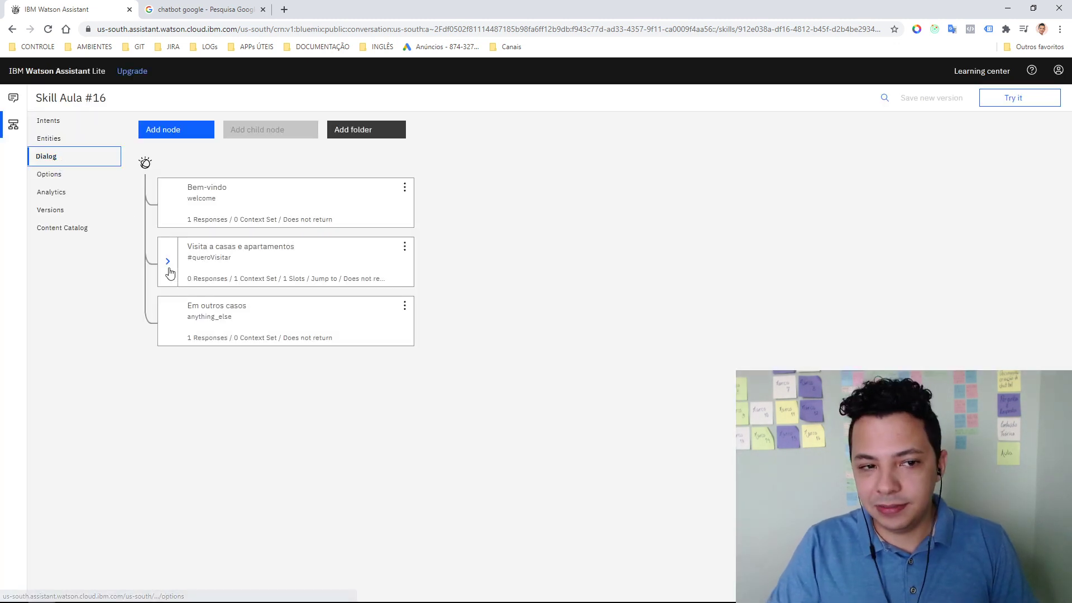
{"action": "left_click", "coordinate": [405, 247]}
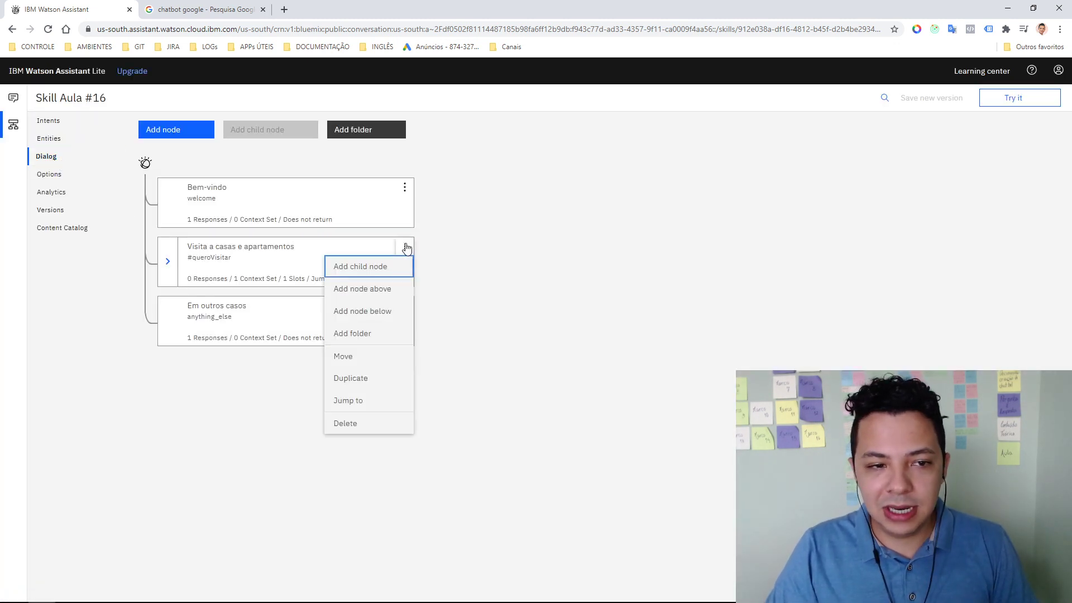
{"action": "left_click", "coordinate": [393, 311]}
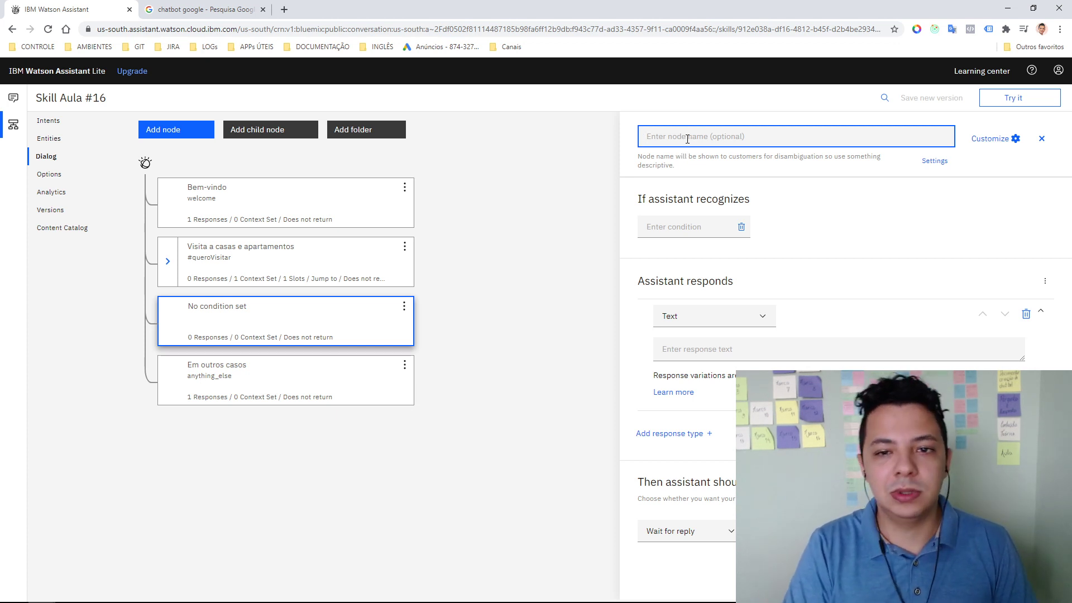
{"action": "type", "text": "Comprar casa ou apartamento"}
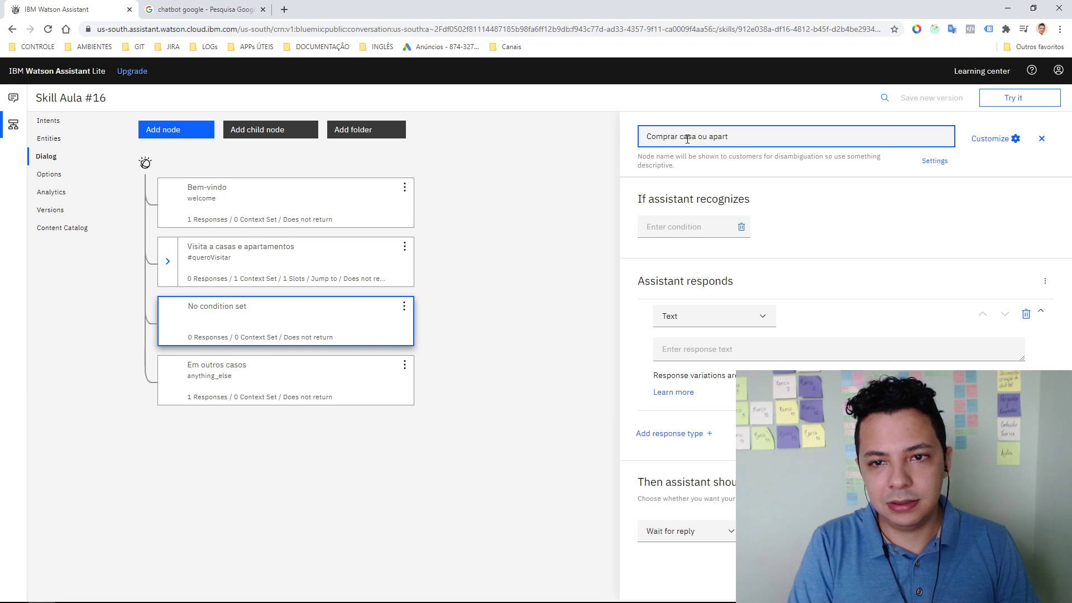
Set the new purchase node's condition to #queroComprar and delete its empty text response
{"action": "left_click", "coordinate": [654, 229]}
{"action": "type", "text": "#"}
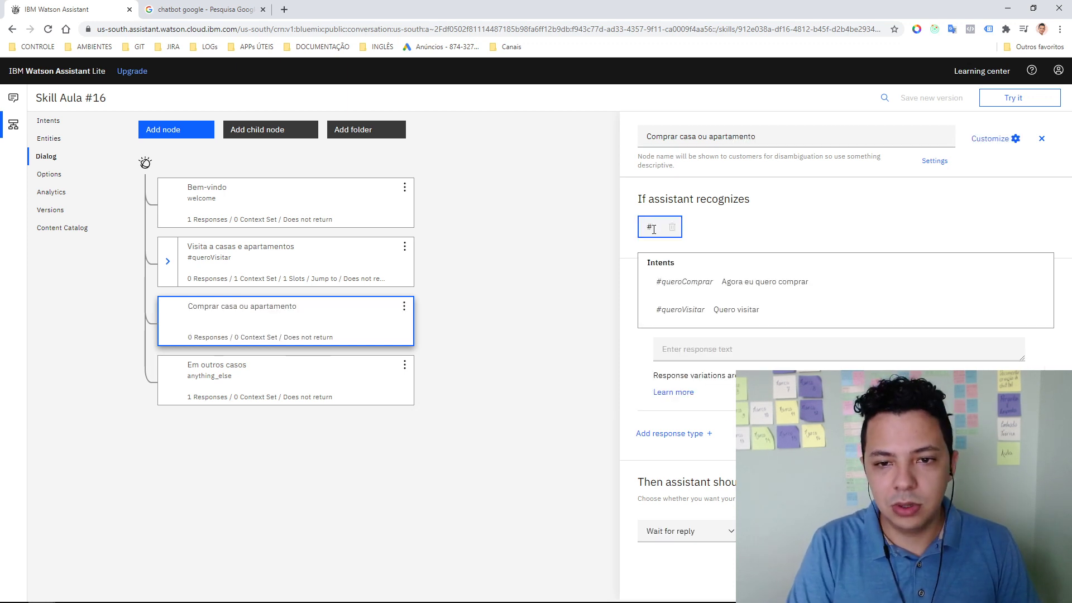
{"action": "type", "text": "com"}
{"action": "key", "text": "Return"}
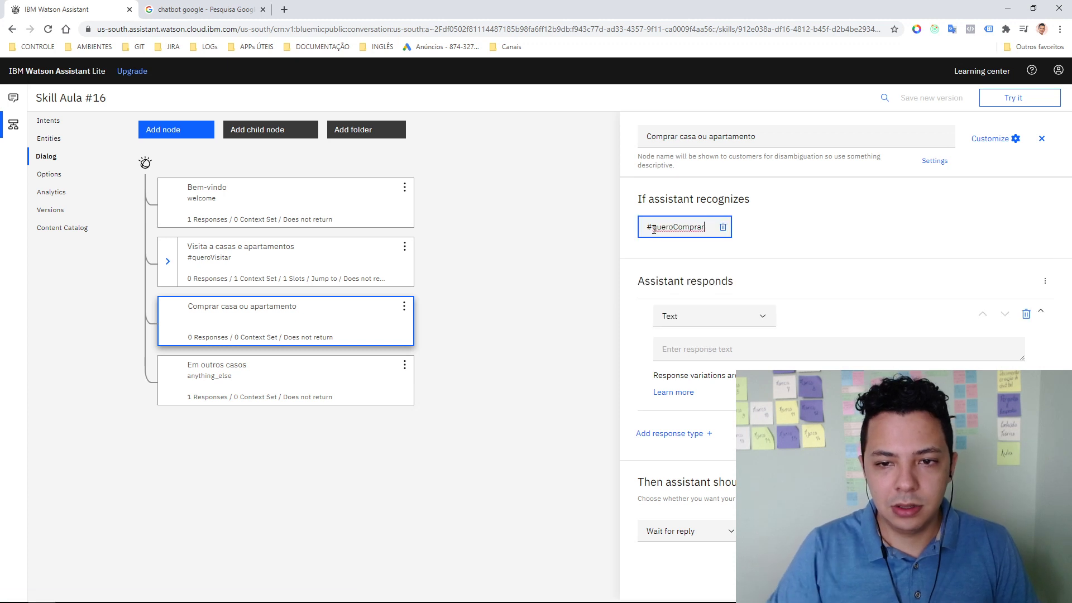
{"action": "left_click", "coordinate": [1026, 314]}
{"action": "left_click", "coordinate": [404, 306]}
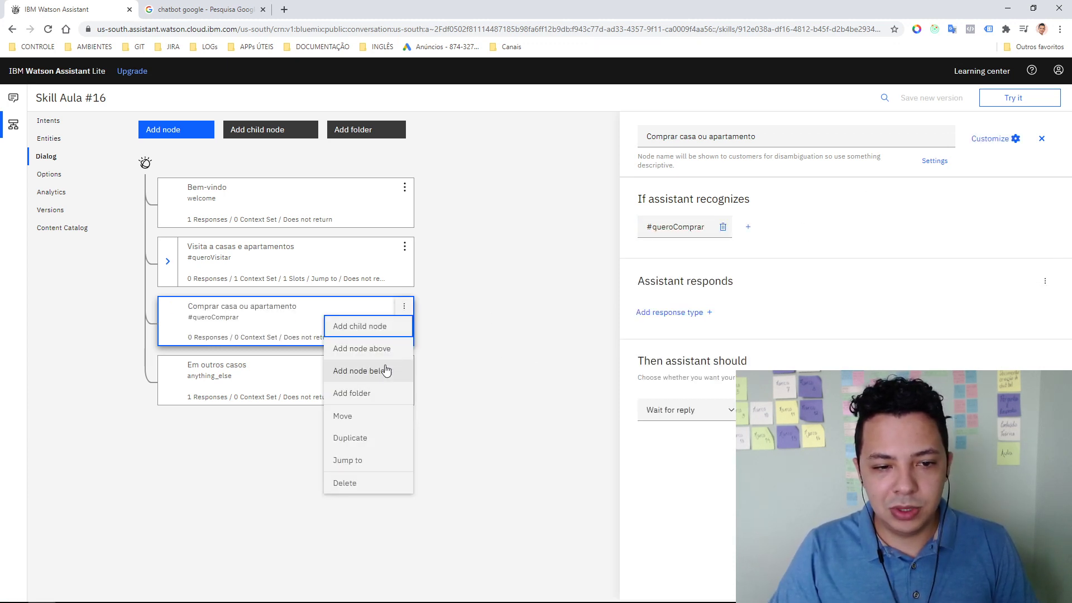
{"action": "left_click", "coordinate": [396, 328]}
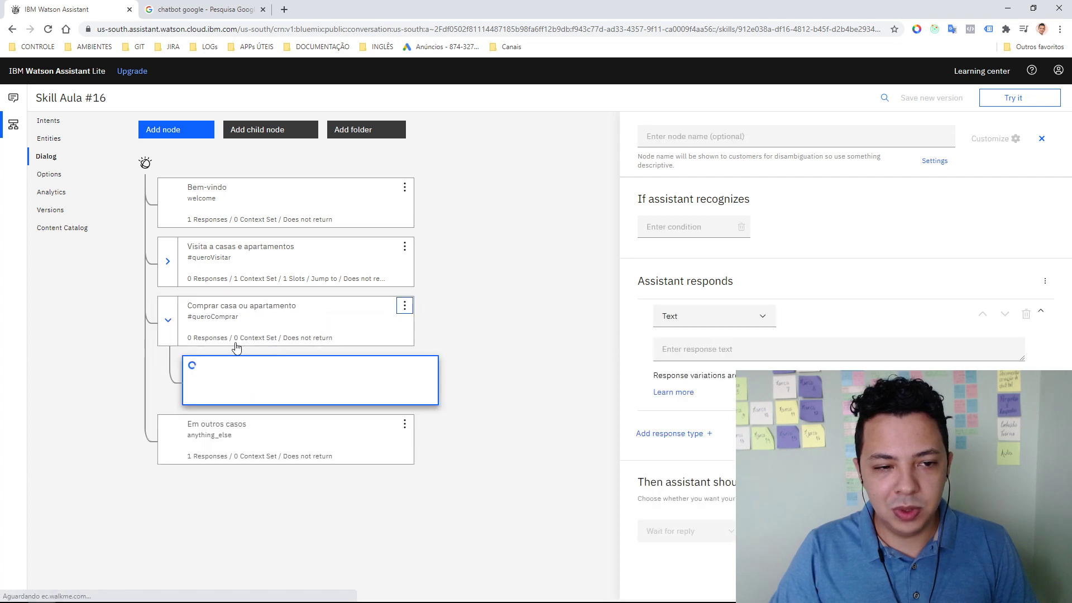
{"action": "left_click", "coordinate": [665, 229]}
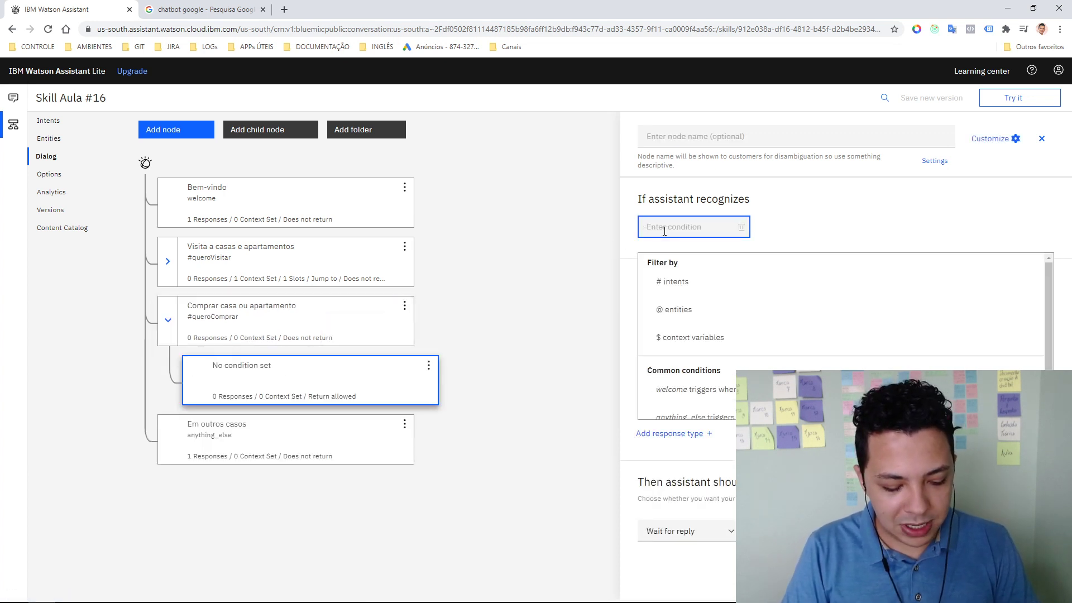
{"action": "type", "text": "@ca"}
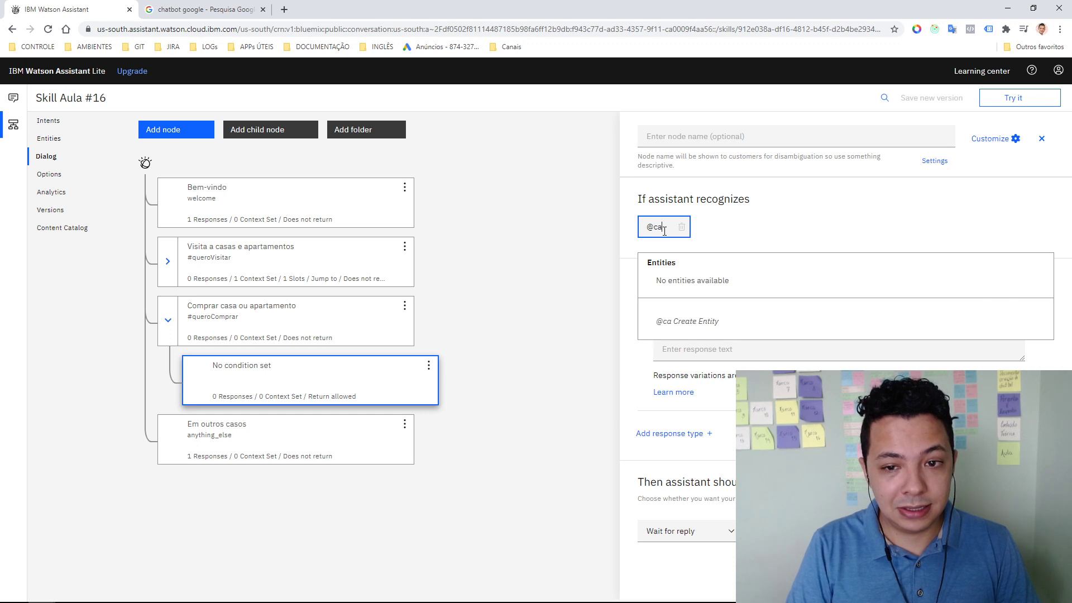
{"action": "key", "text": "BackSpace"}
{"action": "key", "text": "BackSpace"}
{"action": "key", "text": "Return"}
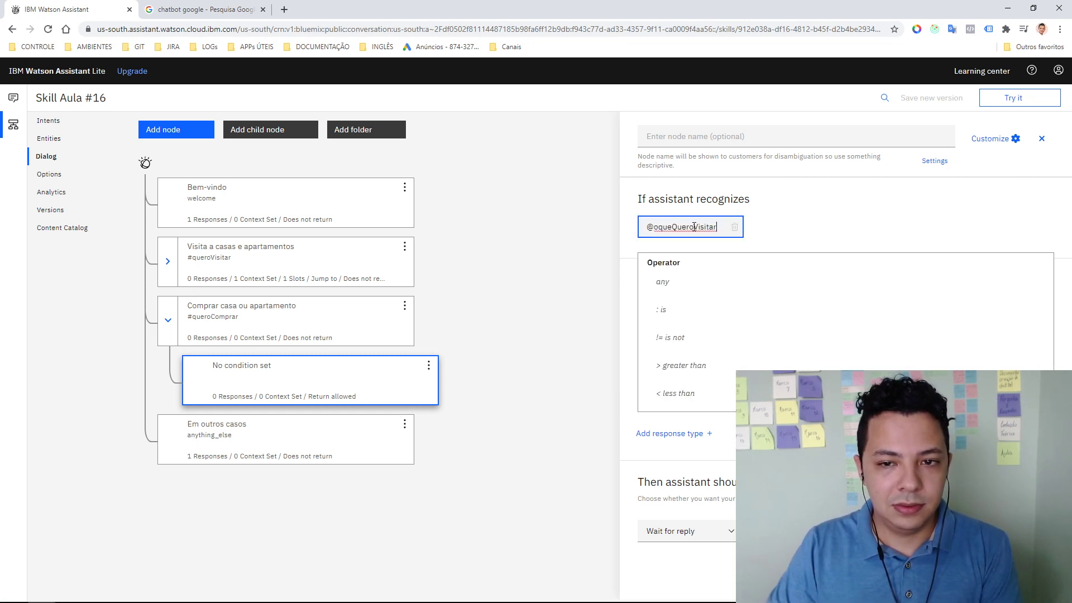
{"action": "left_click", "coordinate": [57, 144]}
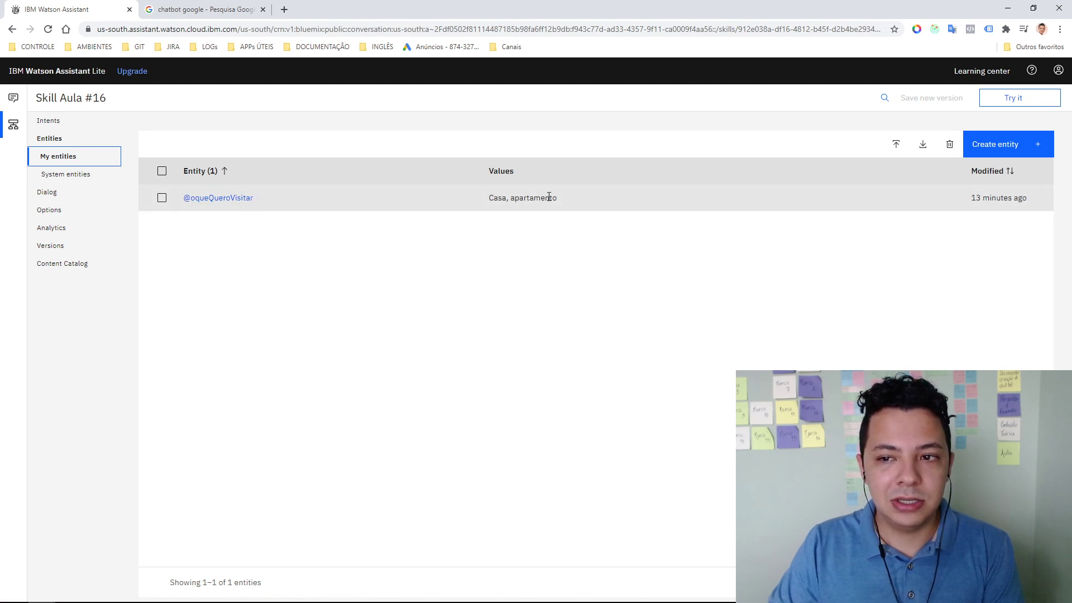
{"action": "left_click", "coordinate": [240, 198]}
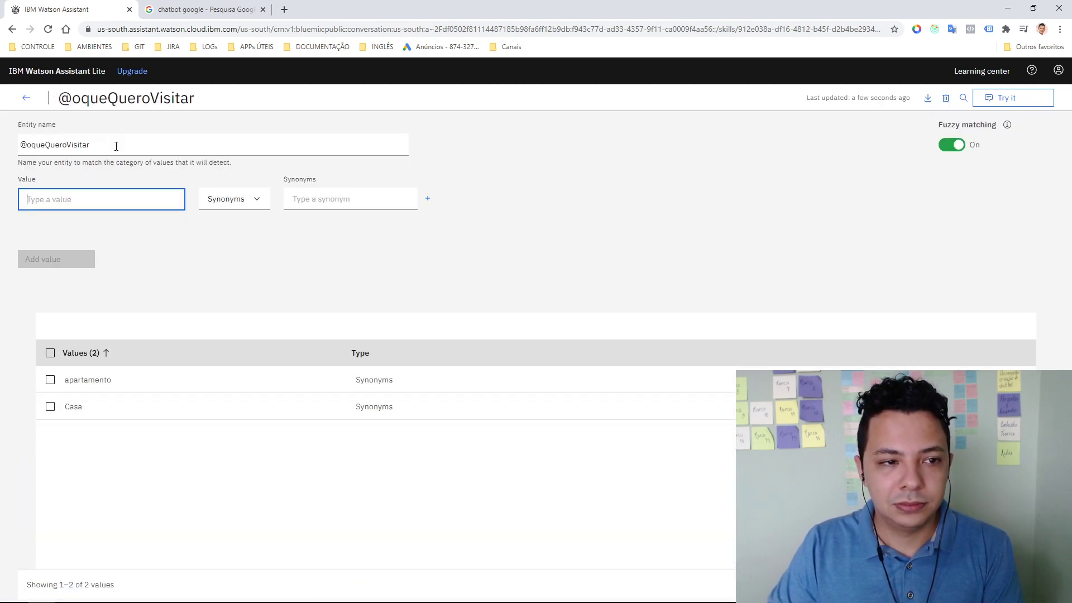
{"action": "left_click_drag", "start_coordinate": [115, 144], "coordinate": [48, 145]}
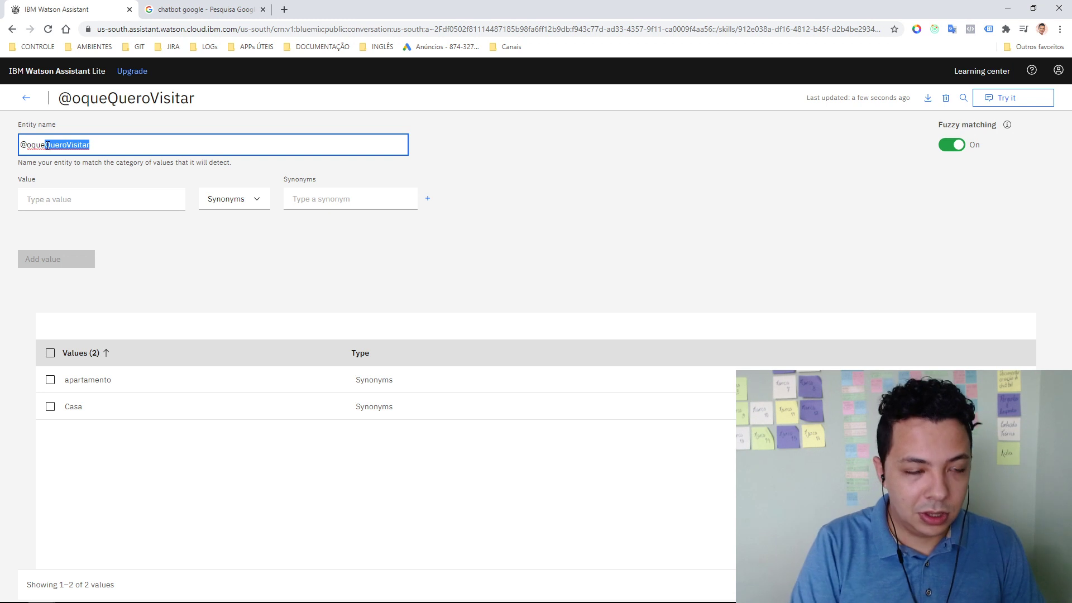
{"action": "key", "text": "BackSpace"}
{"action": "key", "text": "BackSpace"}
{"action": "key", "text": "BackSpace"}
{"action": "key", "text": "BackSpace"}
{"action": "key", "text": "BackSpace"}
{"action": "type", "text": "tipo"}
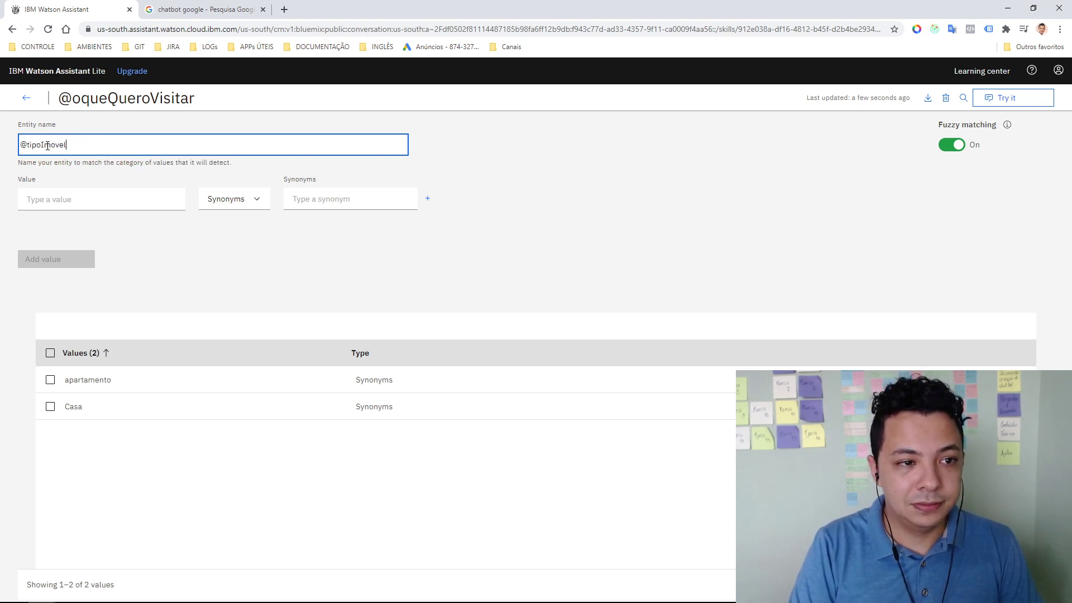
{"action": "type", "text": "Imovel"}
{"action": "left_click", "coordinate": [532, 232]}
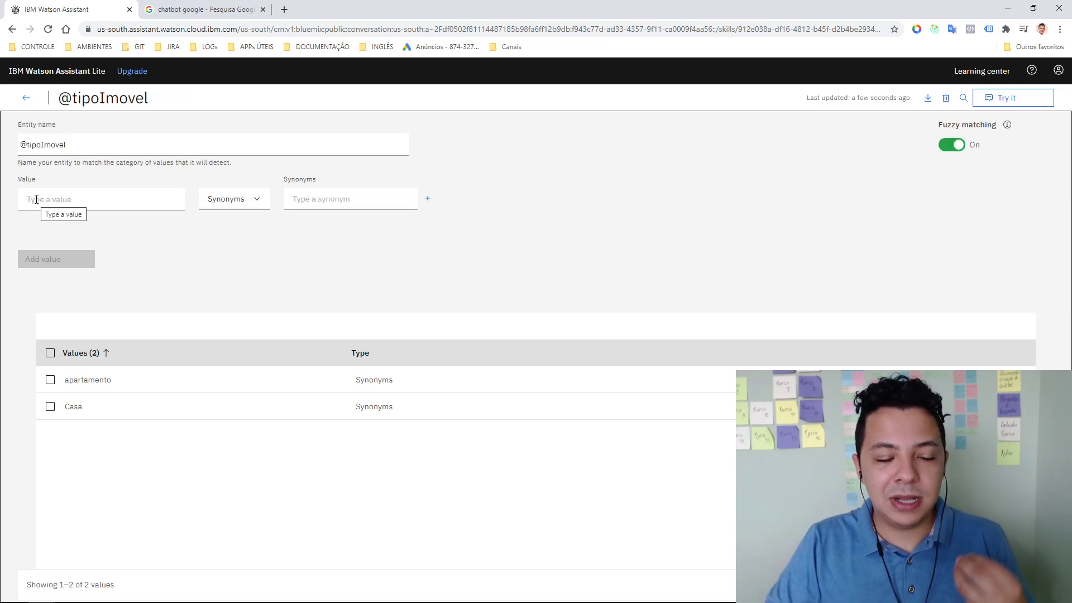
{"action": "left_click", "coordinate": [27, 99]}
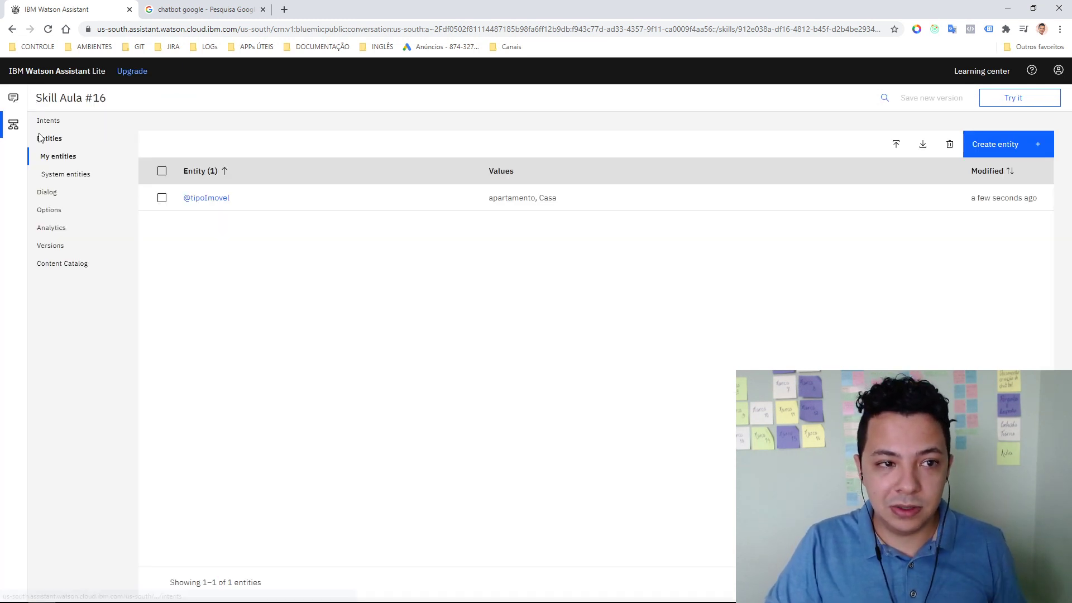
{"action": "left_click", "coordinate": [56, 192]}
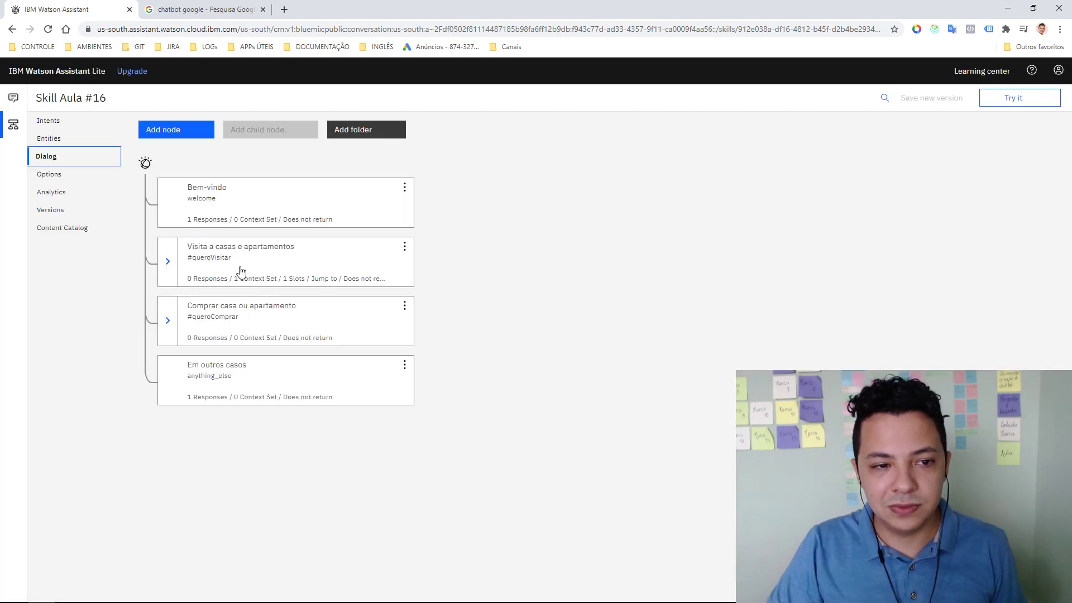
{"action": "left_click", "coordinate": [170, 265]}
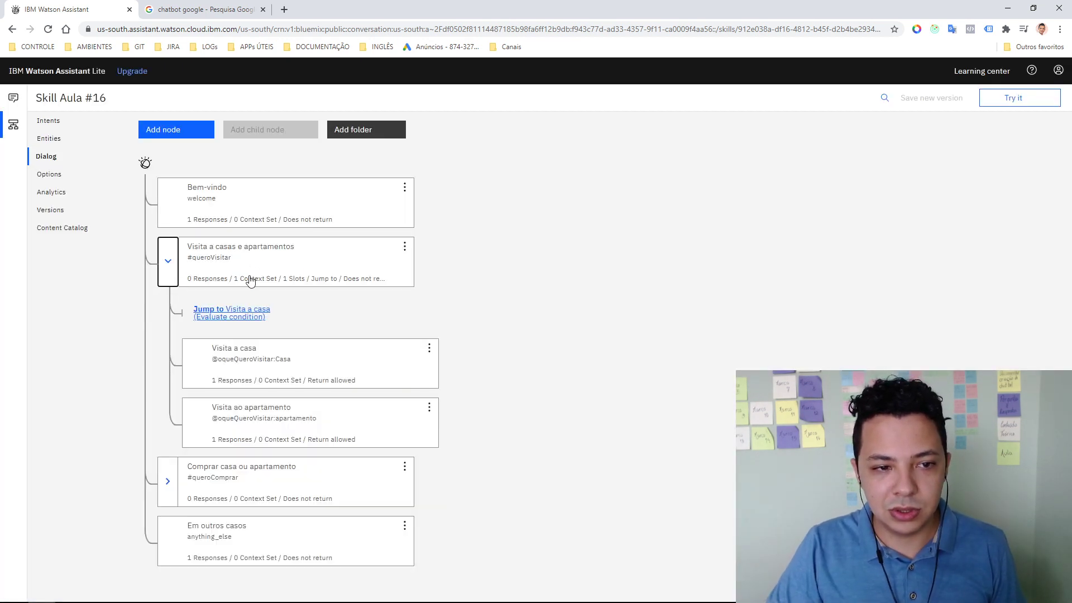
{"action": "left_click", "coordinate": [323, 364]}
{"action": "double_click", "coordinate": [699, 230]}
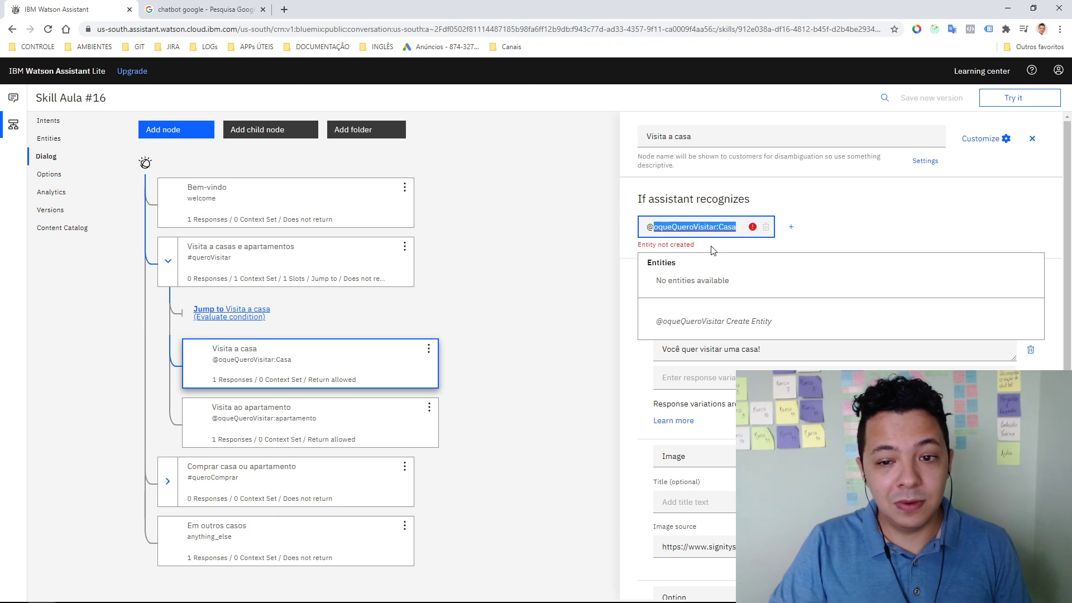
{"action": "key", "text": "BackSpace"}
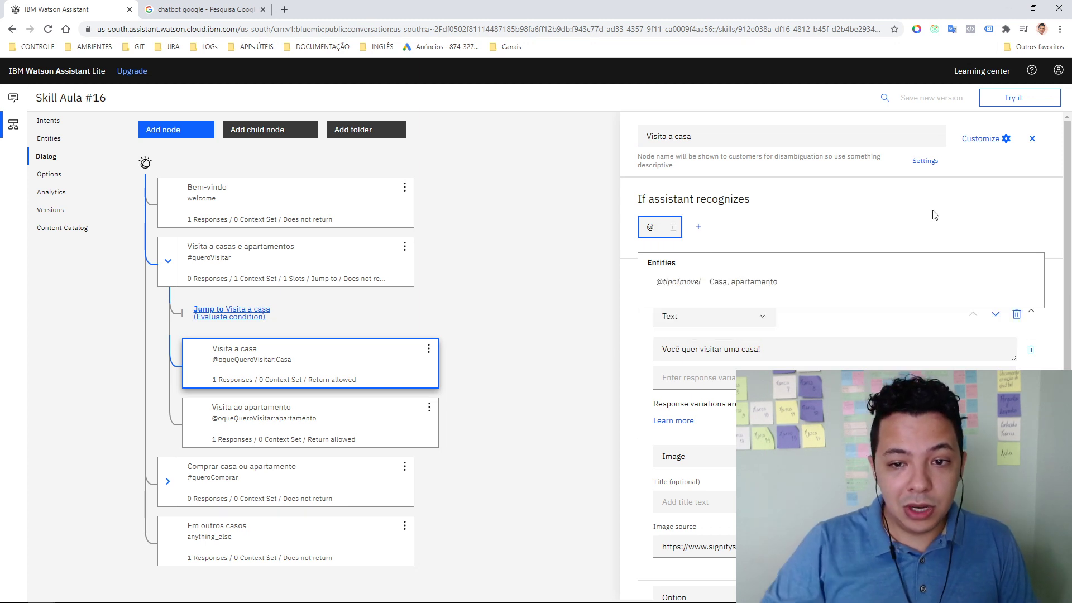
{"action": "left_click", "coordinate": [760, 282]}
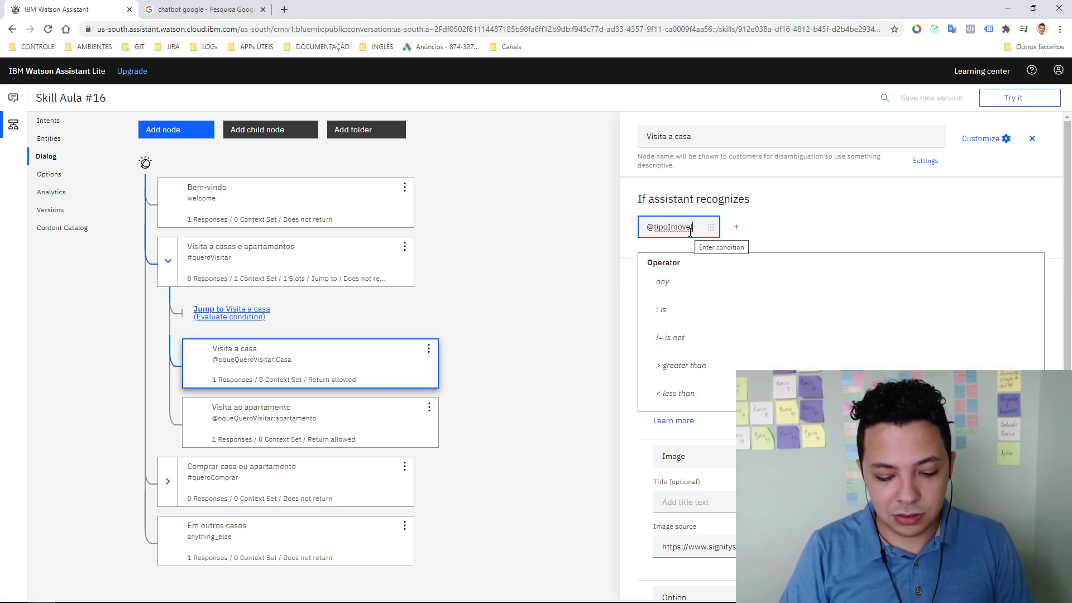
{"action": "type", "text": ":"}
{"action": "left_click", "coordinate": [659, 281]}
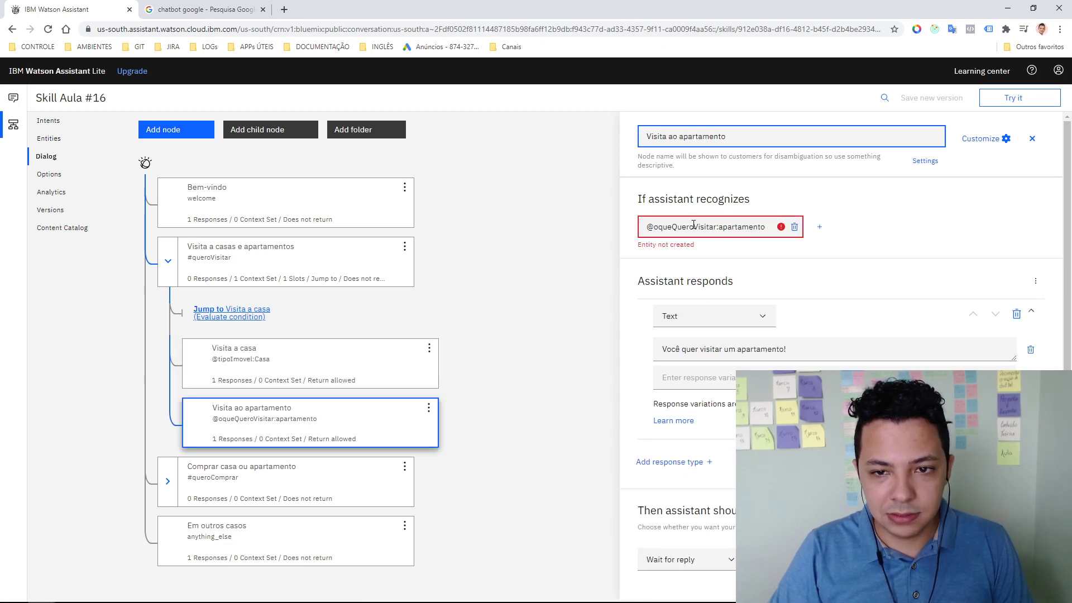
{"action": "double_click", "coordinate": [693, 227]}
{"action": "type", "text": "ti"}
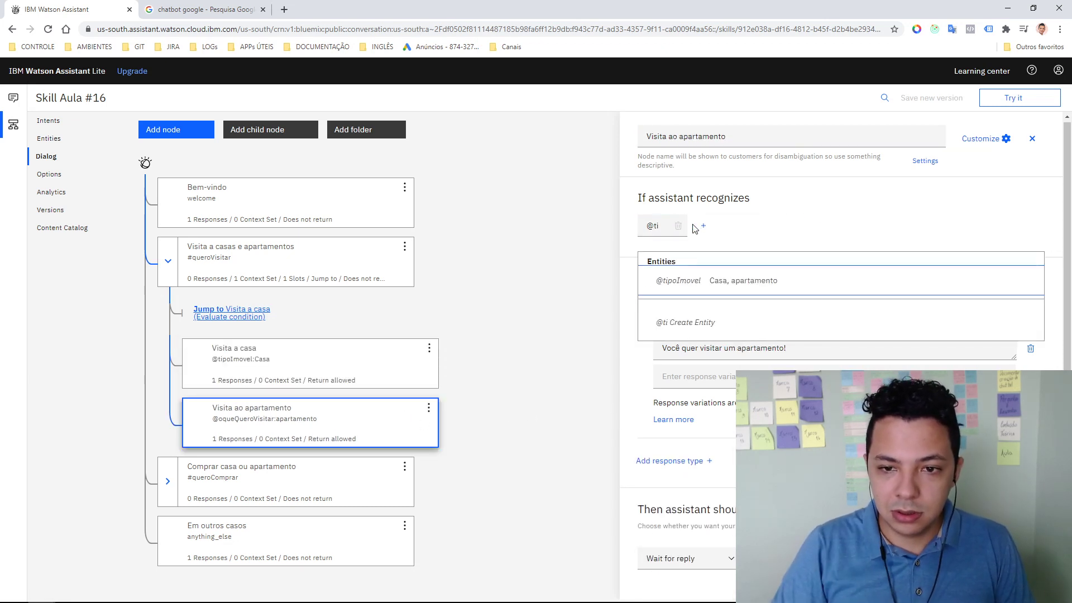
{"action": "key", "text": "Return"}
{"action": "type", "text": ":apa"}
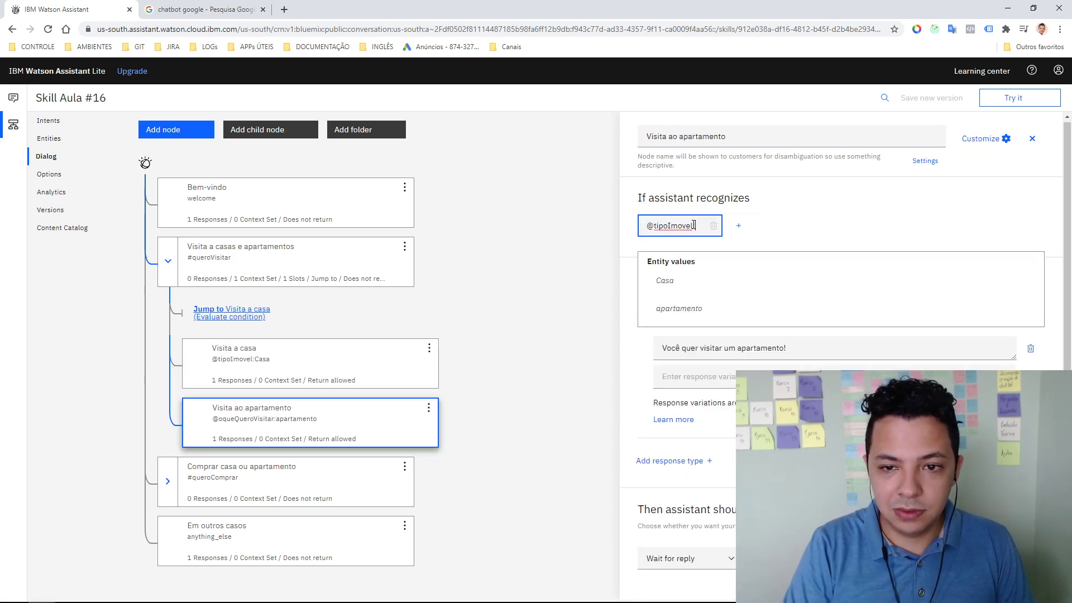
{"action": "left_click", "coordinate": [763, 284]}
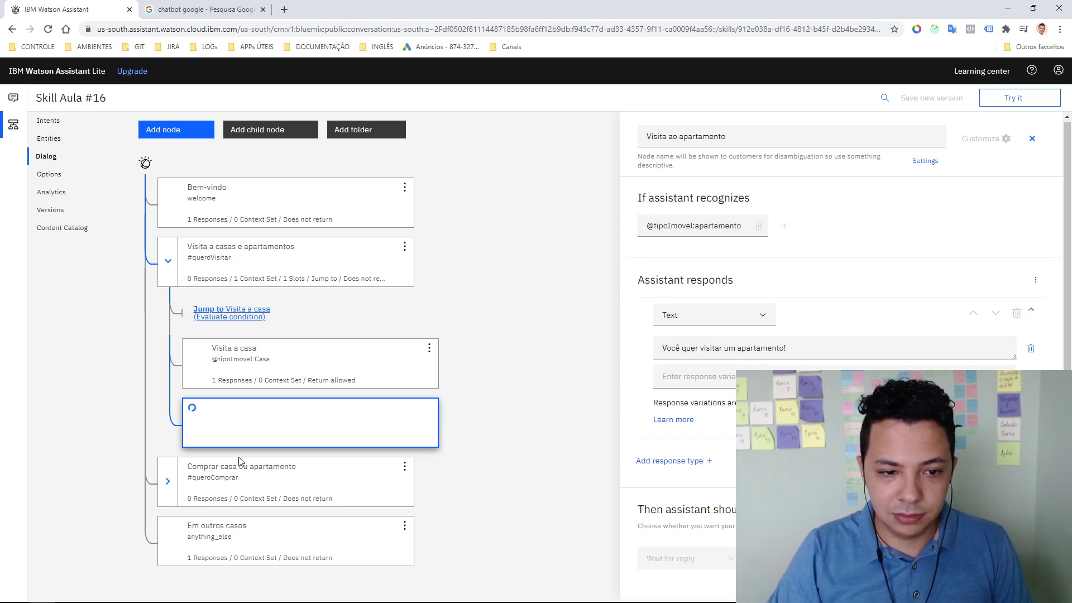
{"action": "left_click", "coordinate": [311, 483]}
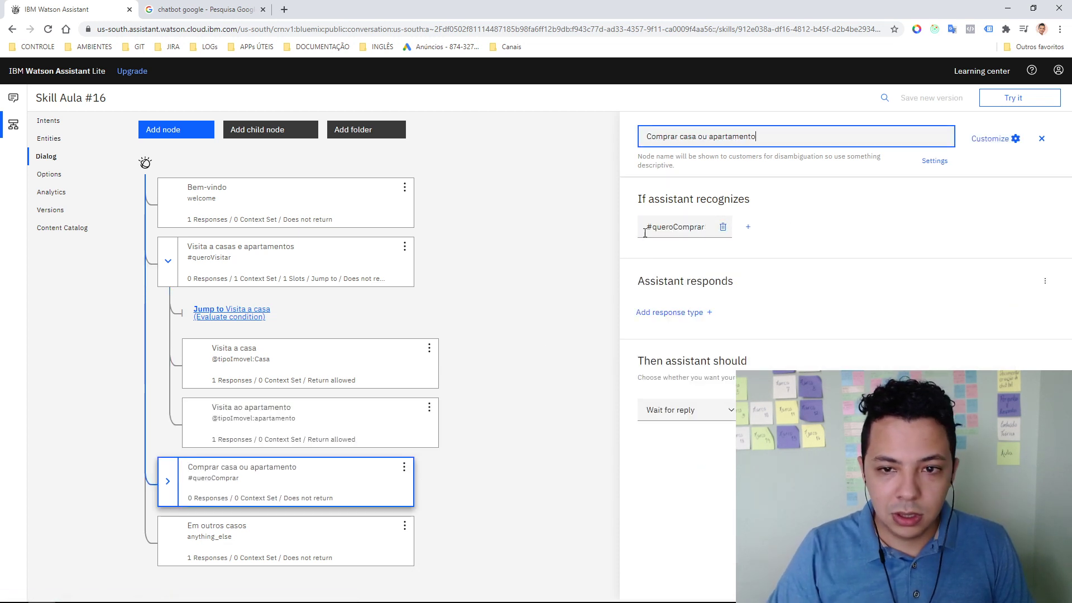
{"action": "left_click", "coordinate": [168, 482]}
{"action": "left_click", "coordinate": [306, 545]}
{"action": "triple_click", "coordinate": [695, 226]}
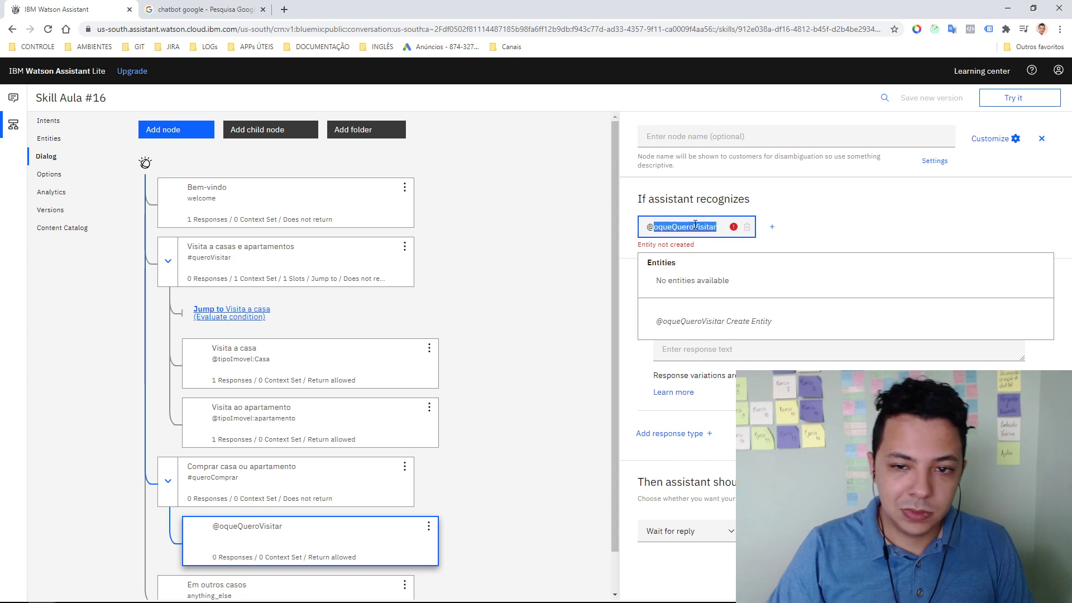
{"action": "type", "text": "@tipo"}
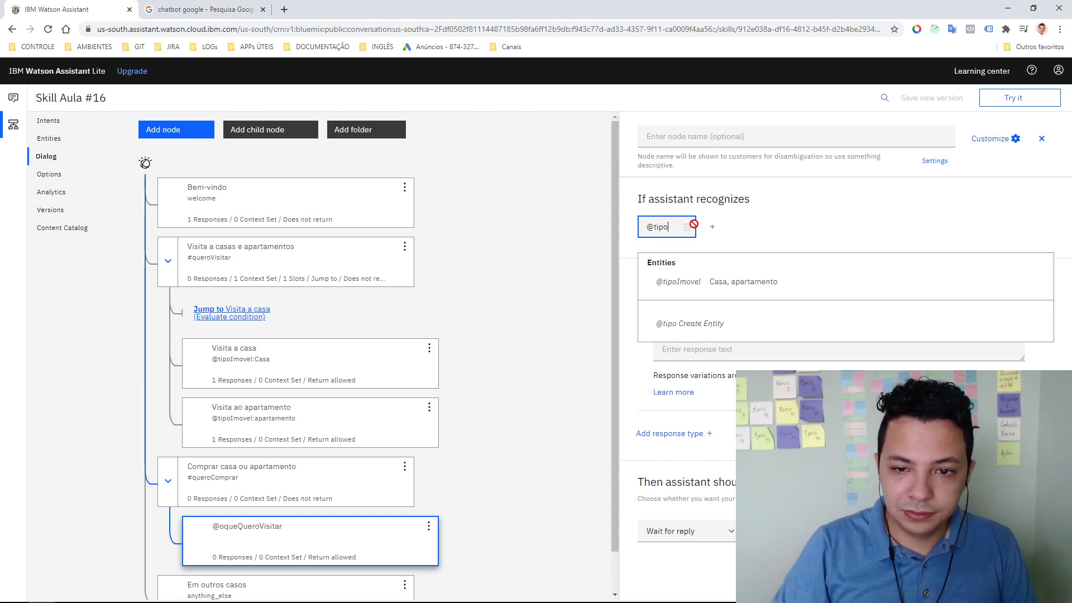
{"action": "left_click", "coordinate": [726, 279]}
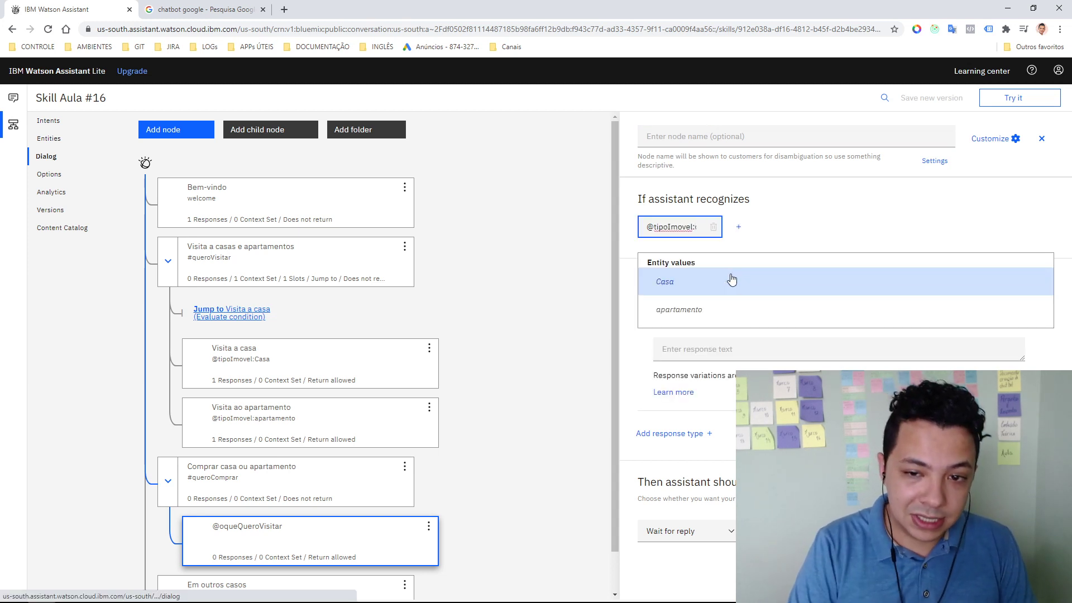
{"action": "type", "text": "ca"}
{"action": "key", "text": "Return"}
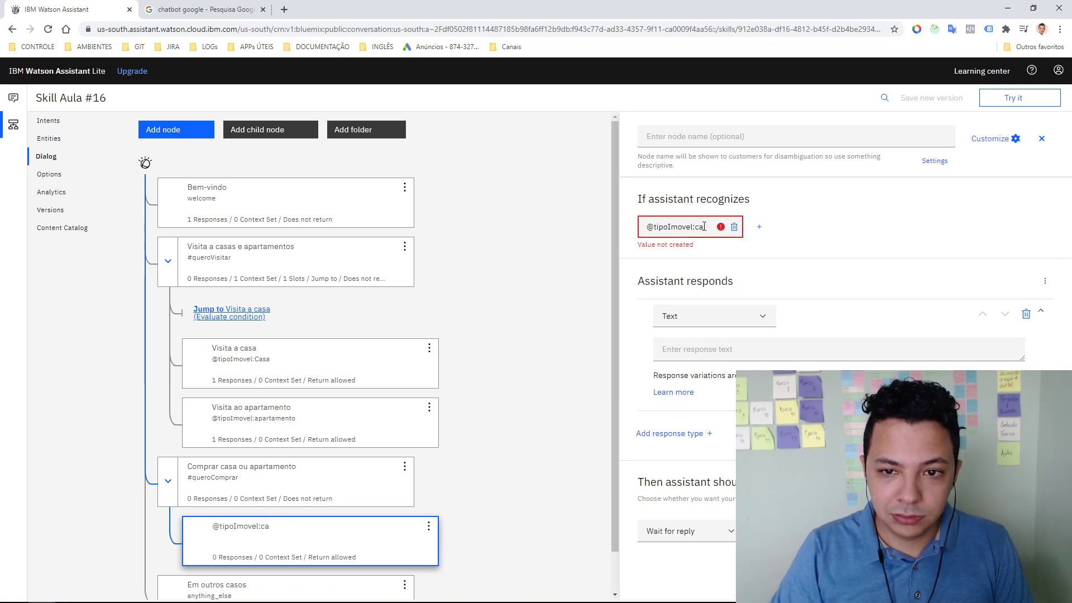
{"action": "left_click_drag", "start_coordinate": [704, 227], "coordinate": [693, 227]}
{"action": "left_click", "coordinate": [667, 282]}
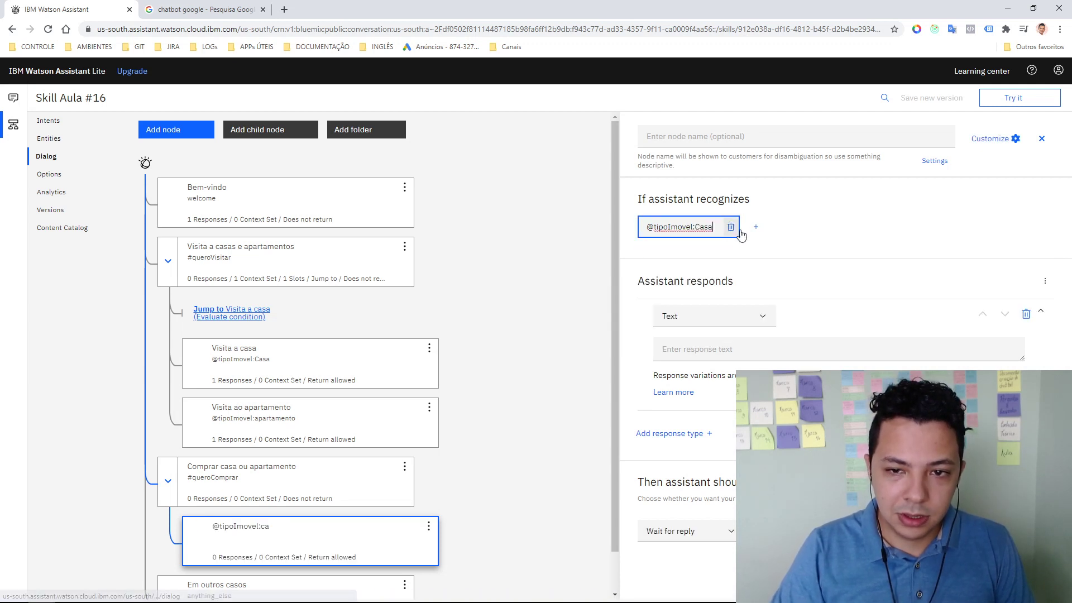
{"action": "left_click", "coordinate": [429, 527]}
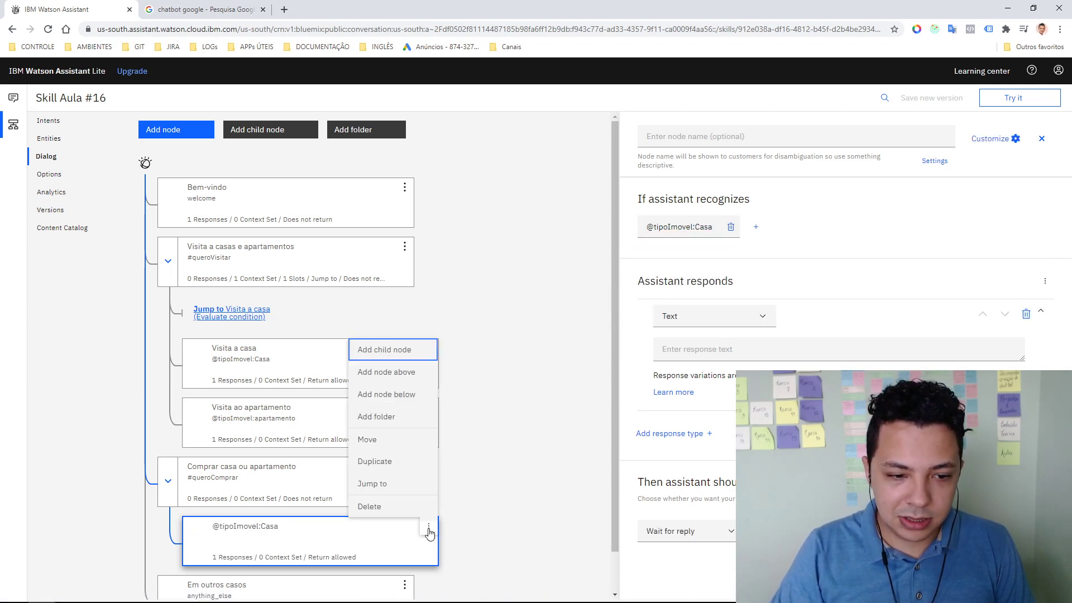
{"action": "left_click", "coordinate": [424, 393]}
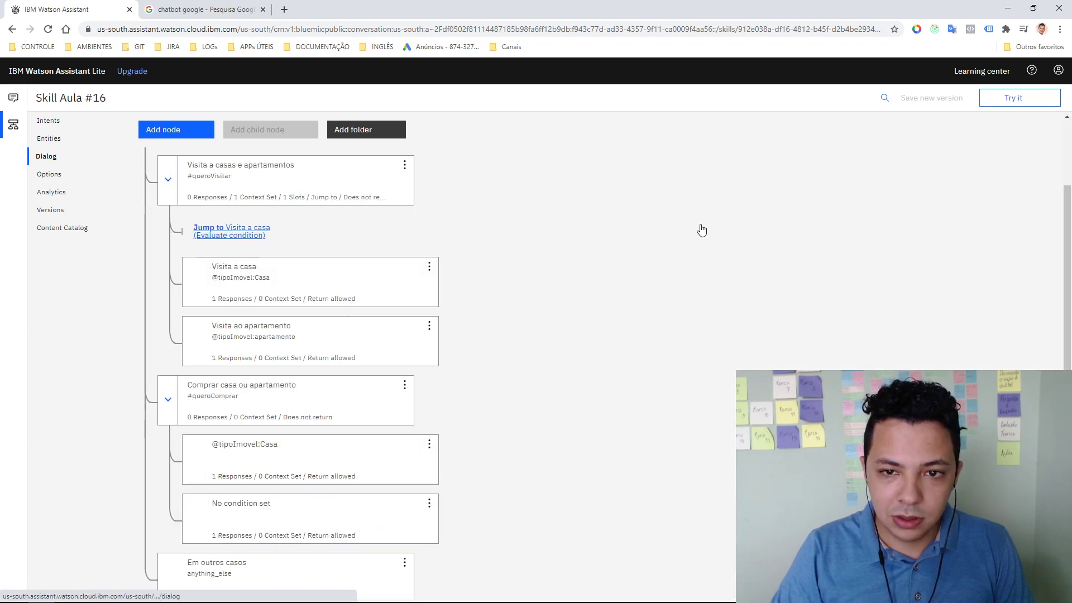
{"action": "left_click", "coordinate": [657, 226]}
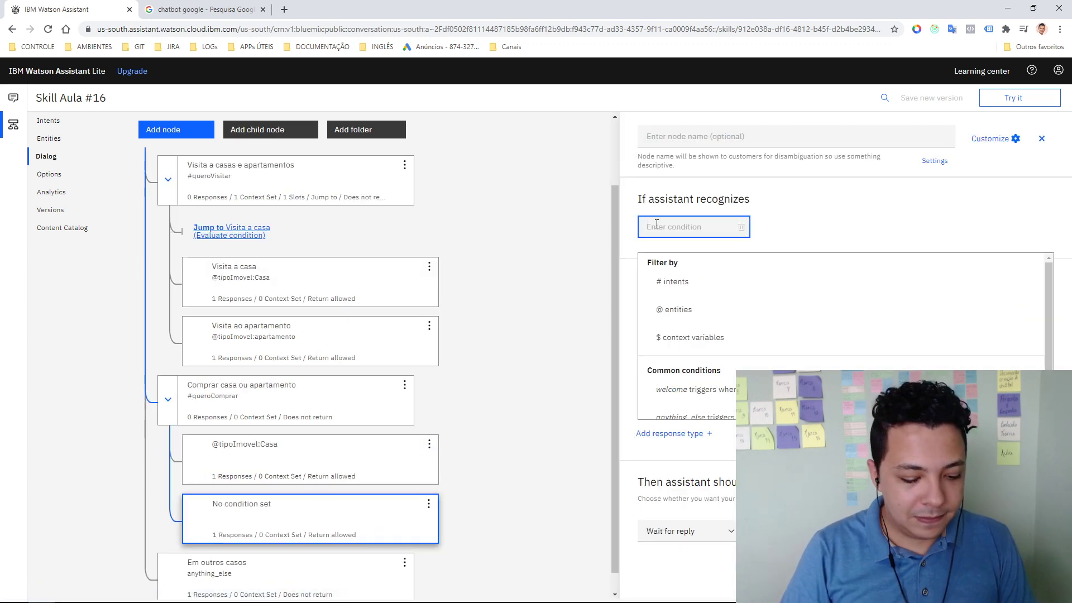
{"action": "type", "text": "@Tipo"}
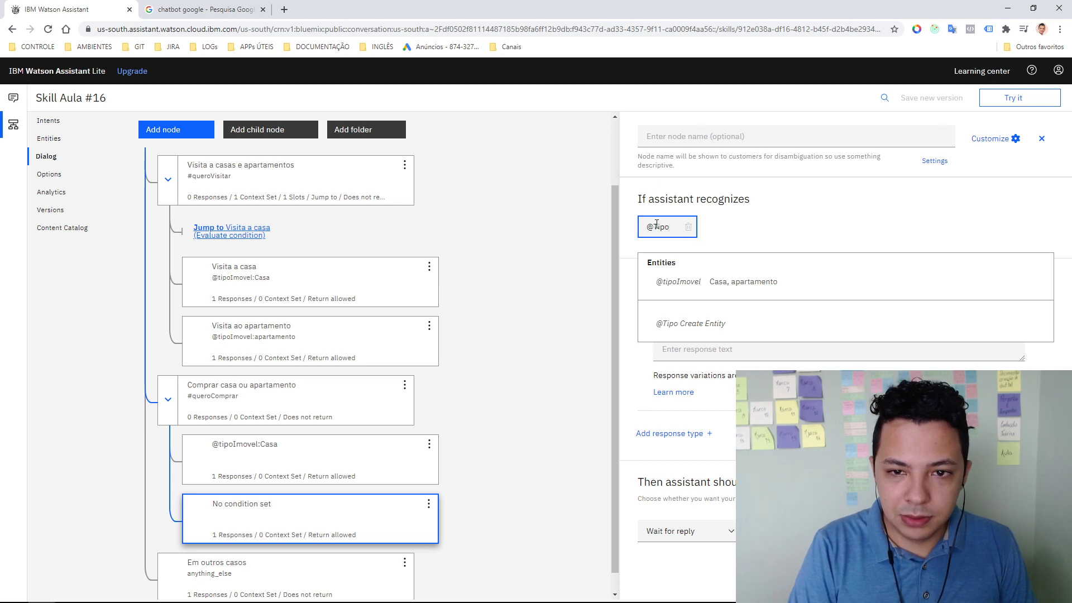
{"action": "type", "text": "Imovel"}
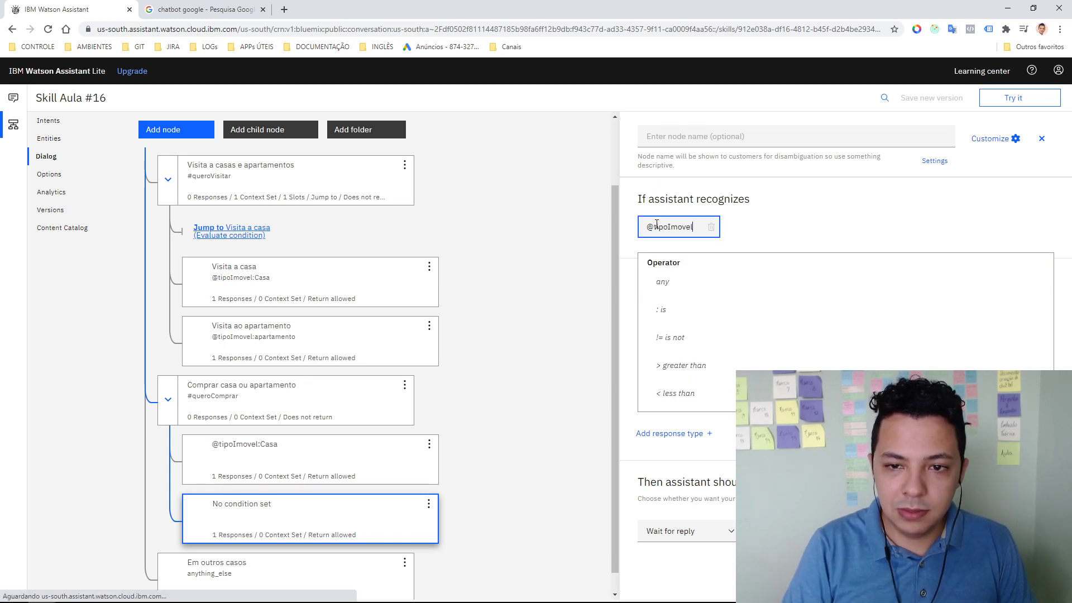
{"action": "type", "text": ":apa"}
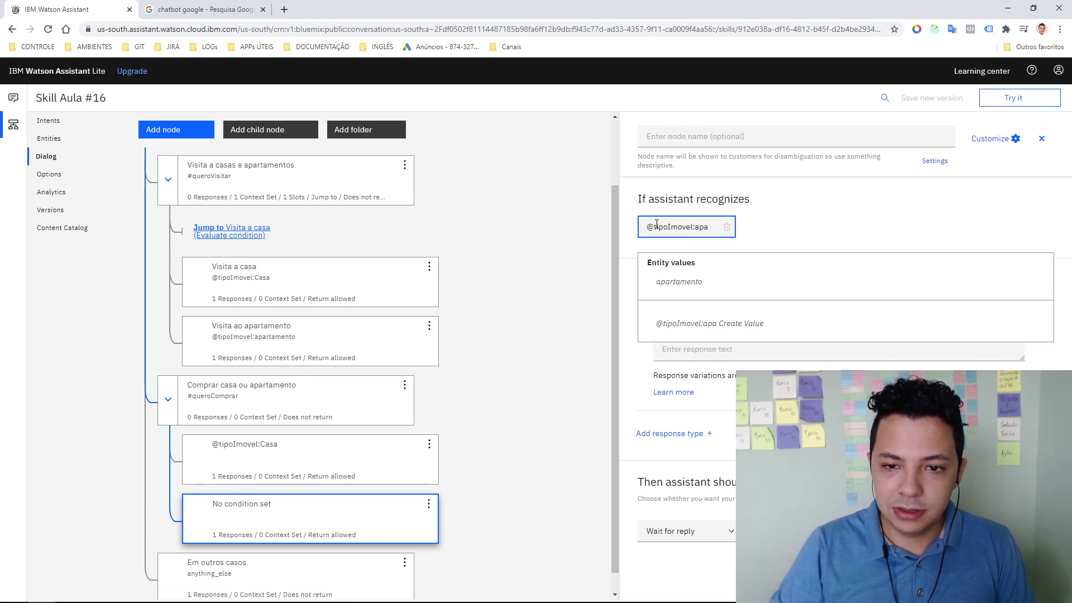
{"action": "left_click", "coordinate": [679, 282]}
{"action": "left_click", "coordinate": [401, 394]}
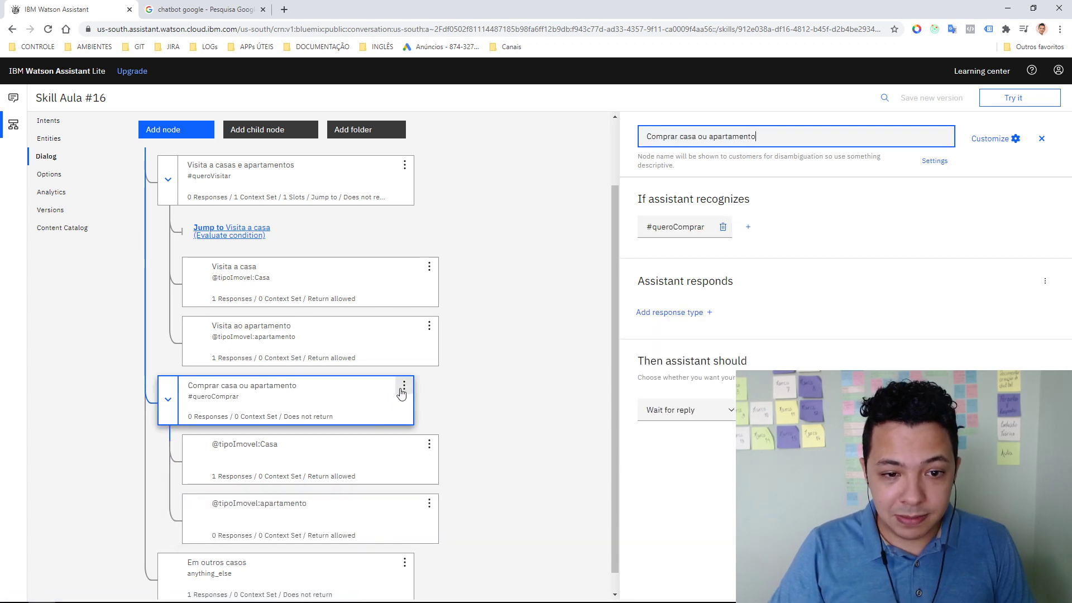
{"action": "left_click", "coordinate": [403, 389]}
{"action": "left_click", "coordinate": [388, 537]}
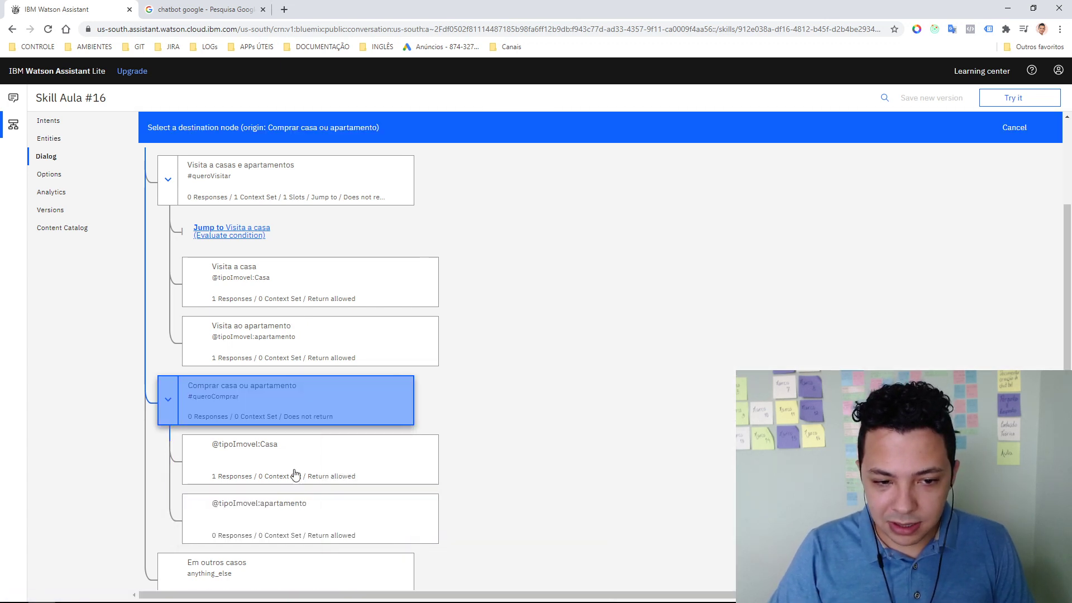
{"action": "left_click", "coordinate": [322, 461]}
{"action": "left_click", "coordinate": [382, 512]}
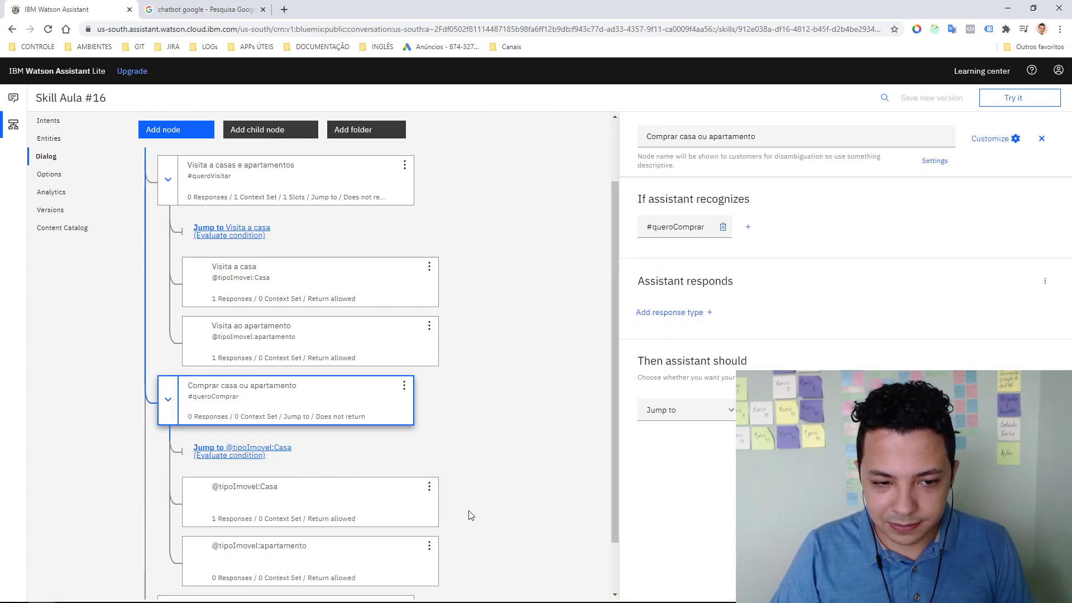
{"action": "scroll", "coordinate": [471, 515], "scroll_direction": "down", "scroll_amount": 1}
{"action": "left_click", "coordinate": [429, 423]}
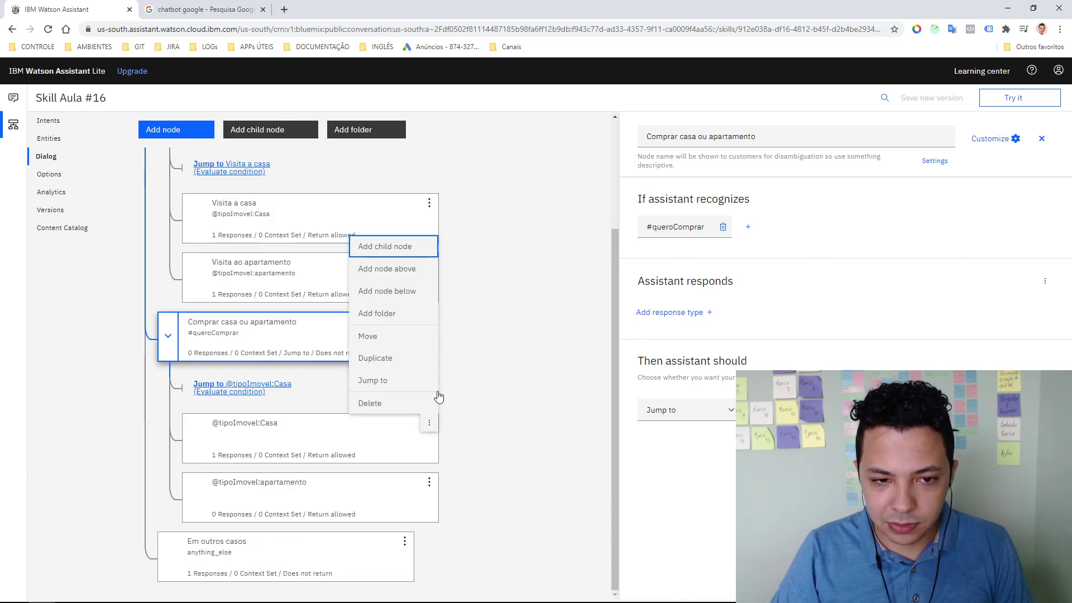
{"action": "left_click", "coordinate": [278, 441]}
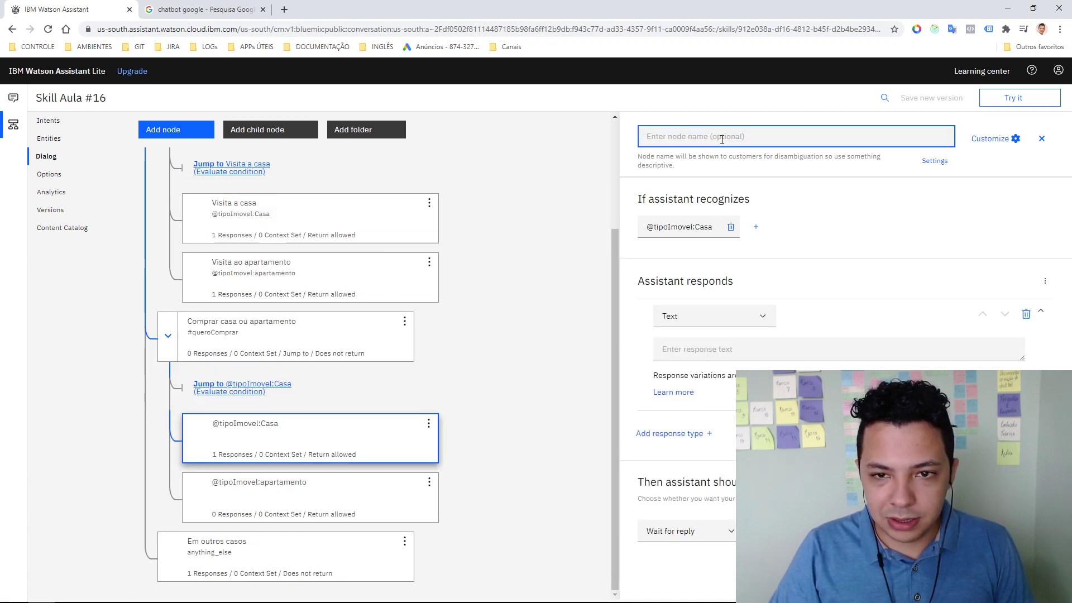
{"action": "type", "text": "Compra Casa"}
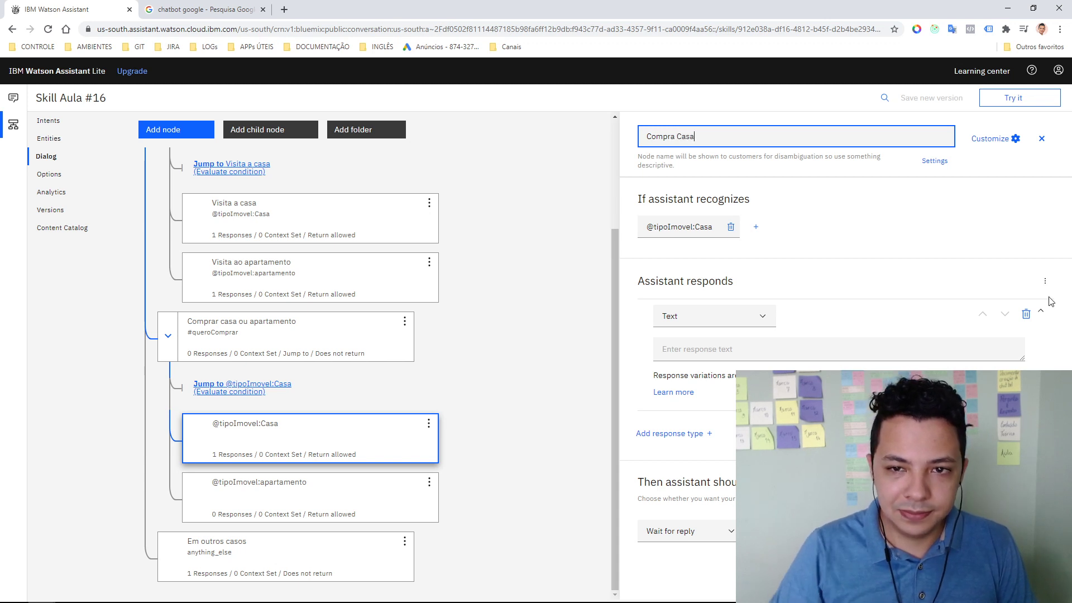
{"action": "left_click", "coordinate": [379, 500]}
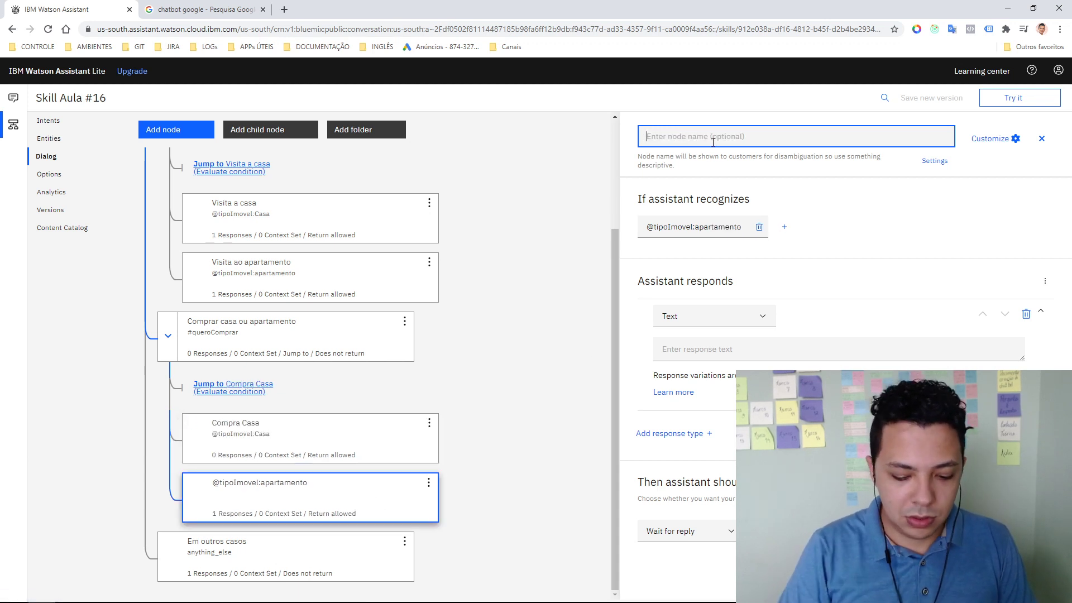
{"action": "type", "text": "Compra Apartamento"}
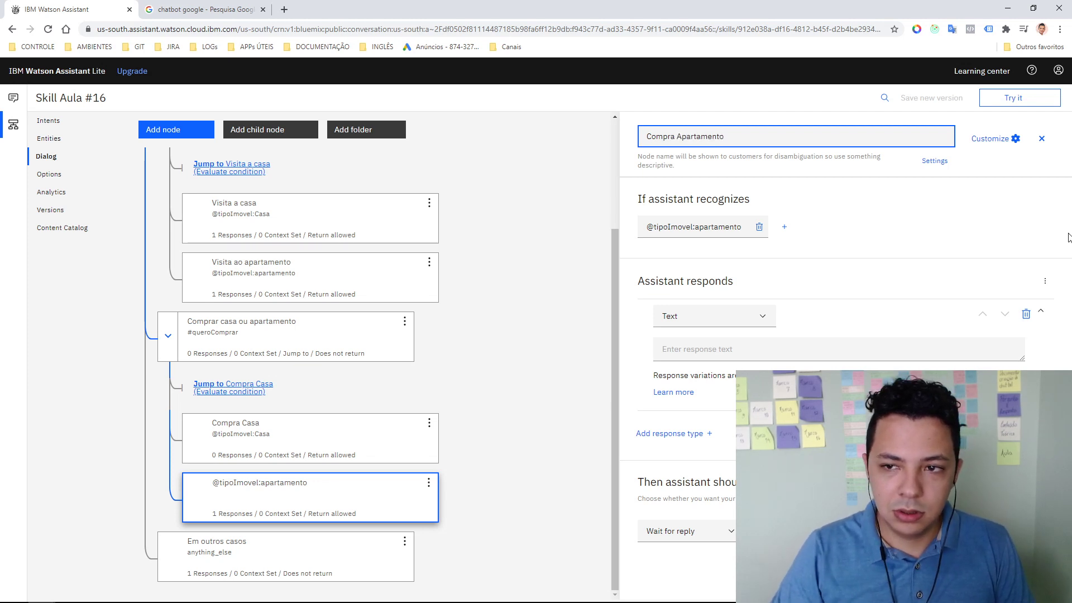
{"action": "left_click", "coordinate": [960, 218]}
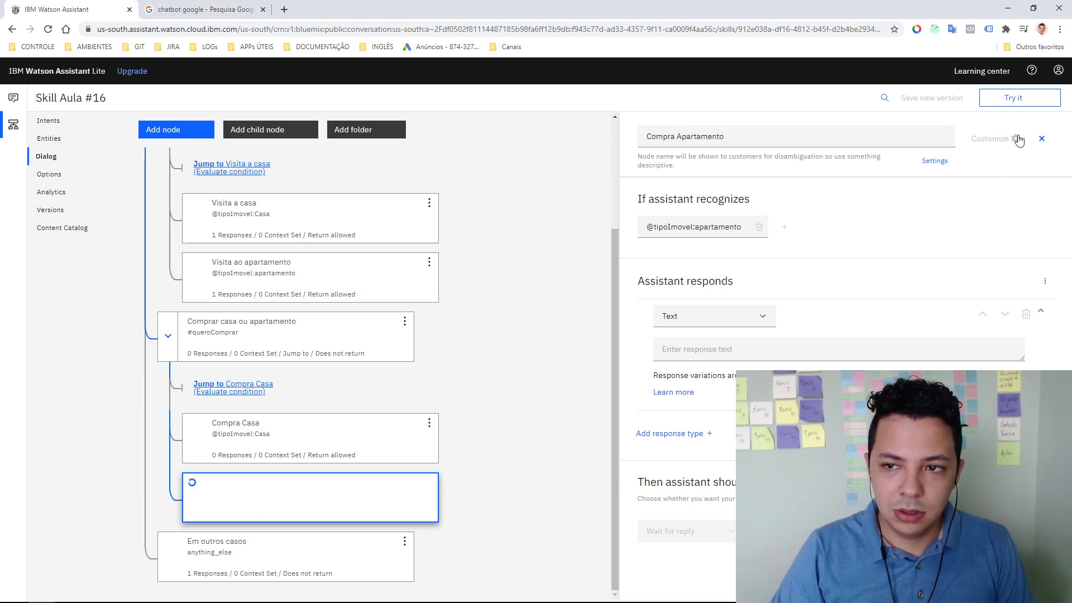
Set the text response of the Compra Casa node to "Você quer comprar uma CASA!"
{"action": "left_click", "coordinate": [349, 444]}
{"action": "left_click", "coordinate": [713, 346]}
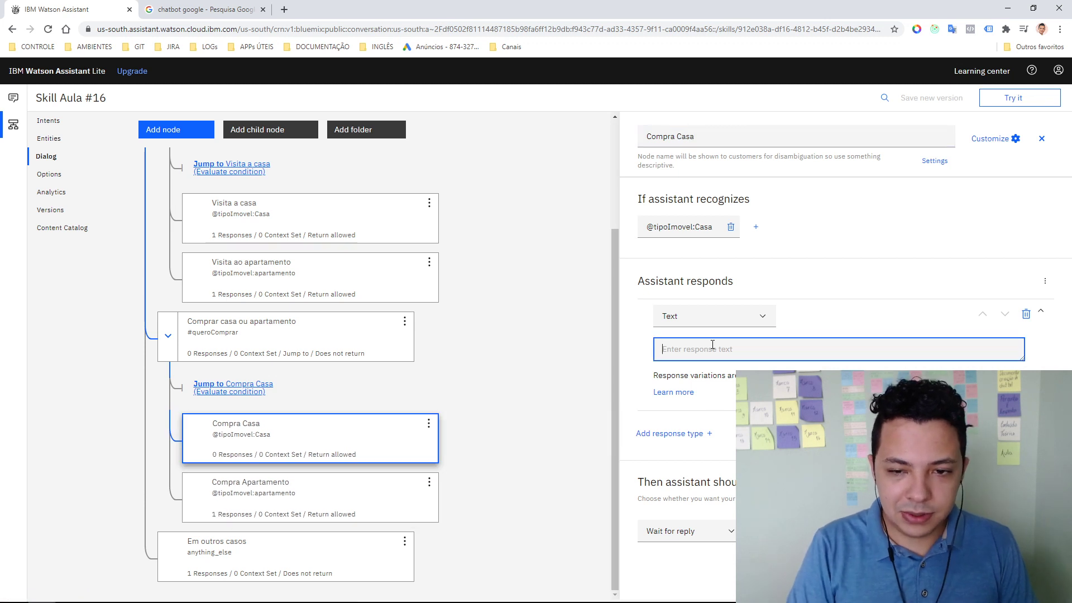
{"action": "type", "text": "Voc"}
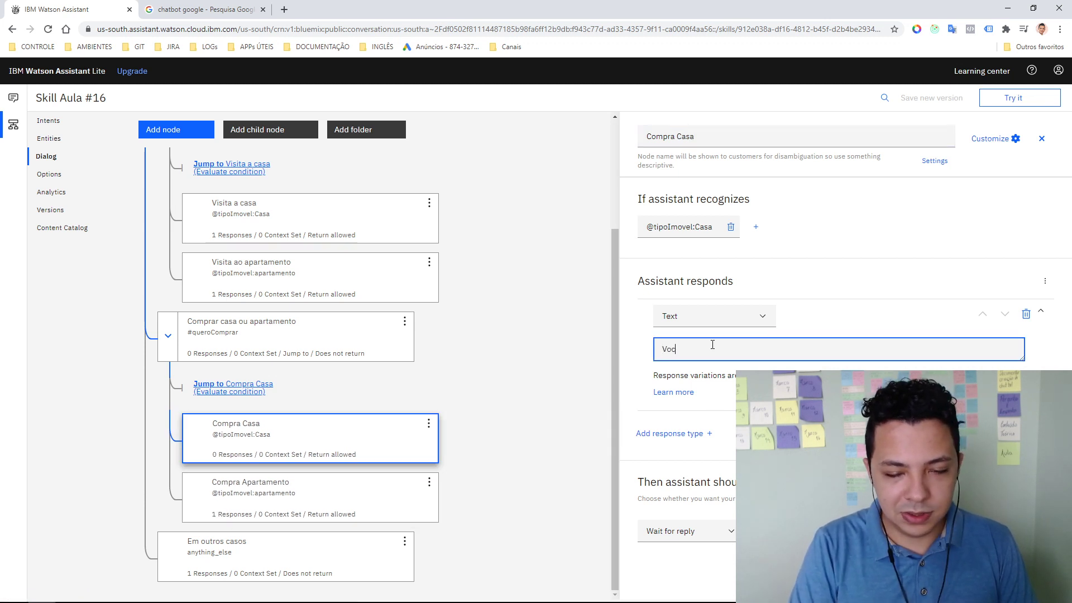
{"action": "type", "text": "ê quer com"}
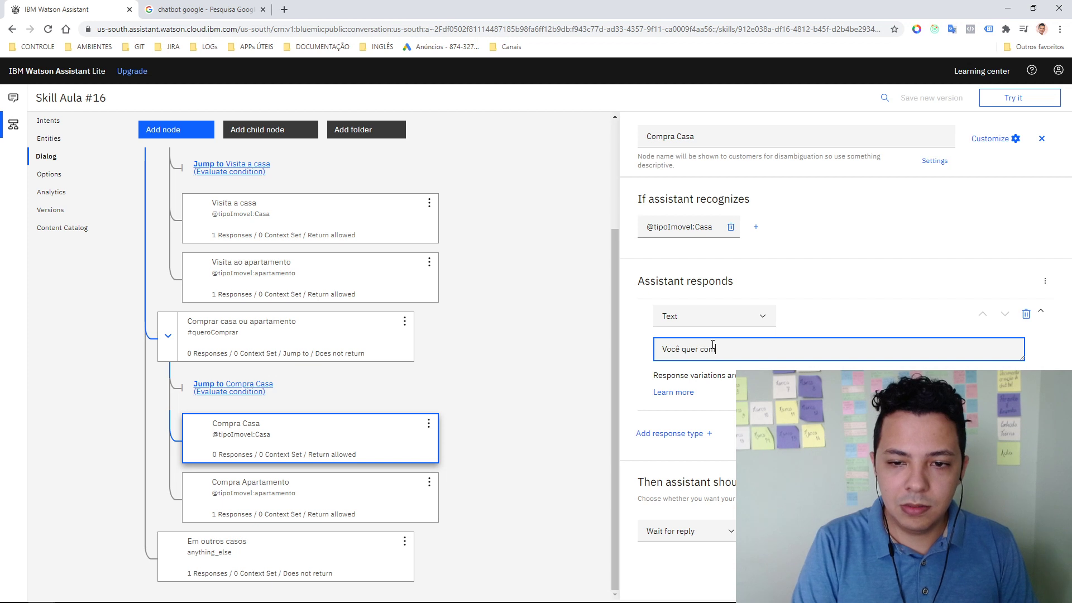
{"action": "type", "text": "prar uma casa"}
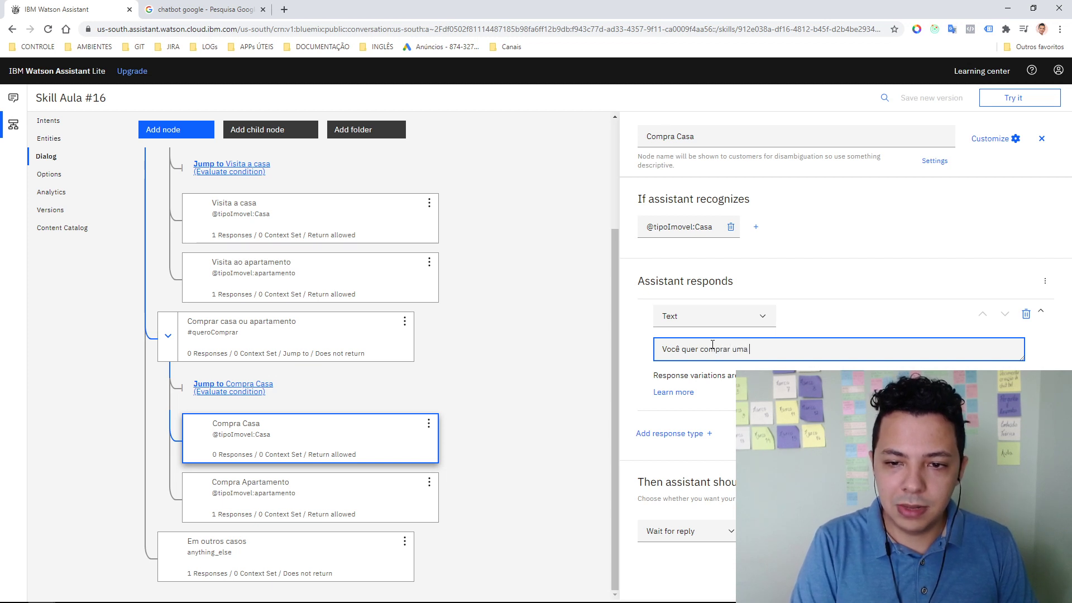
{"action": "double_click", "coordinate": [754, 360]}
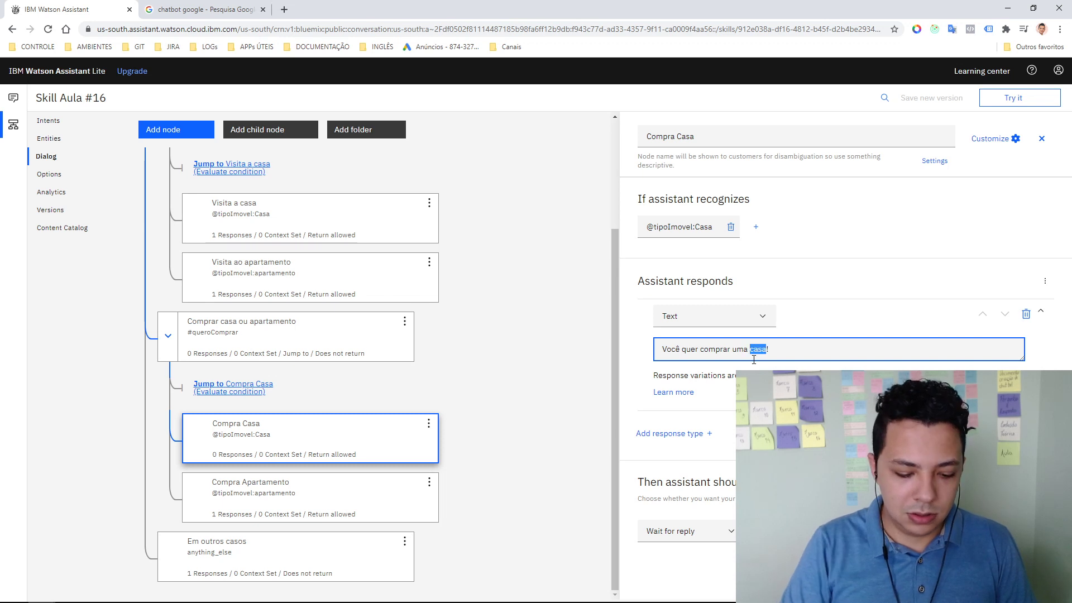
{"action": "type", "text": "CASA"}
Copy the Compra Casa response into the Compra Apartamento node and change it to "Você quer comprar um APARTAMENTO!"
{"action": "key", "text": "ctrl+a"}
{"action": "key", "text": "ctrl+c"}
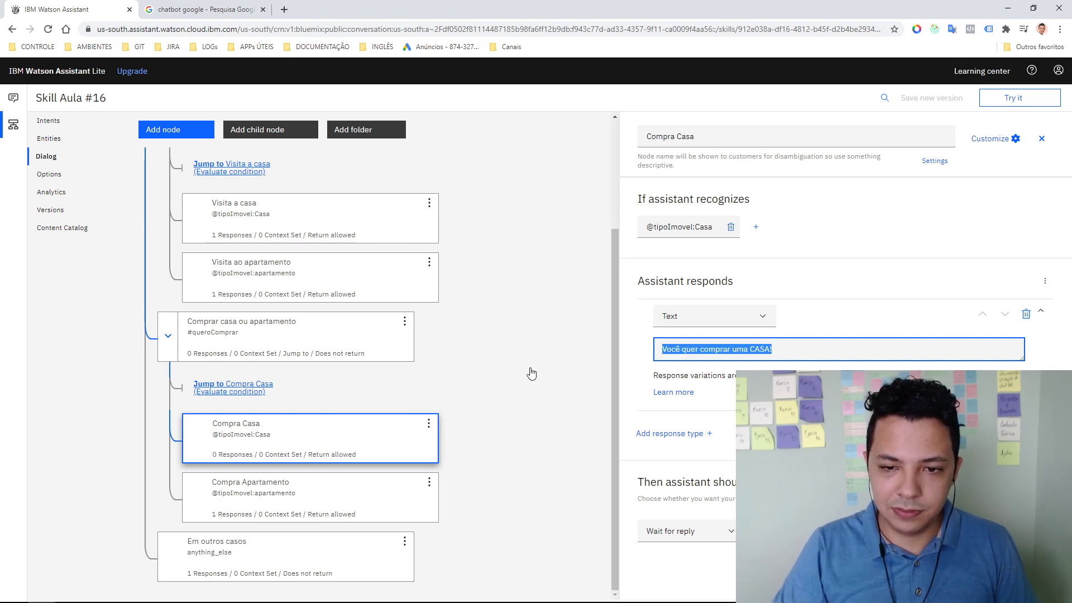
{"action": "left_click", "coordinate": [402, 499]}
{"action": "left_click", "coordinate": [747, 350]}
{"action": "key", "text": "ctrl+v"}
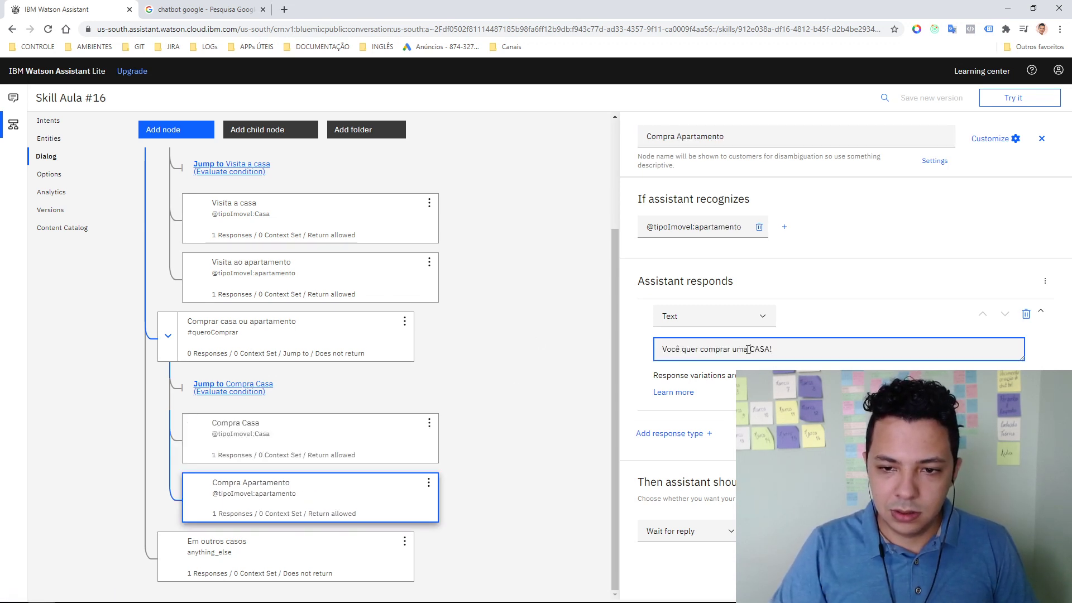
{"action": "key", "text": "BackSpace"}
{"action": "double_click", "coordinate": [754, 350]}
{"action": "type", "text": "APA"}
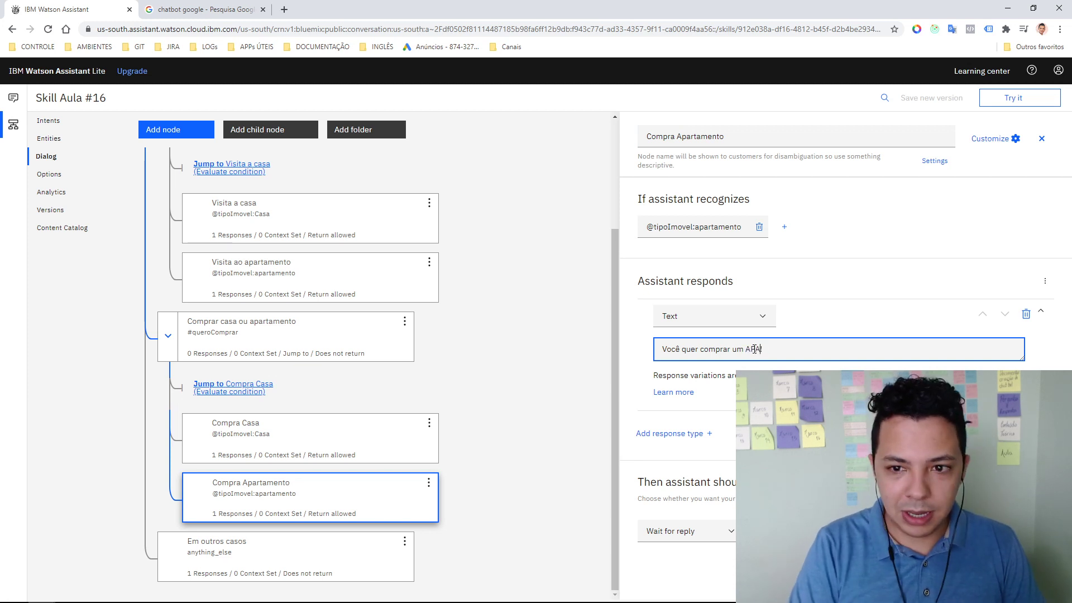
{"action": "type", "text": "RTAMENTO"}
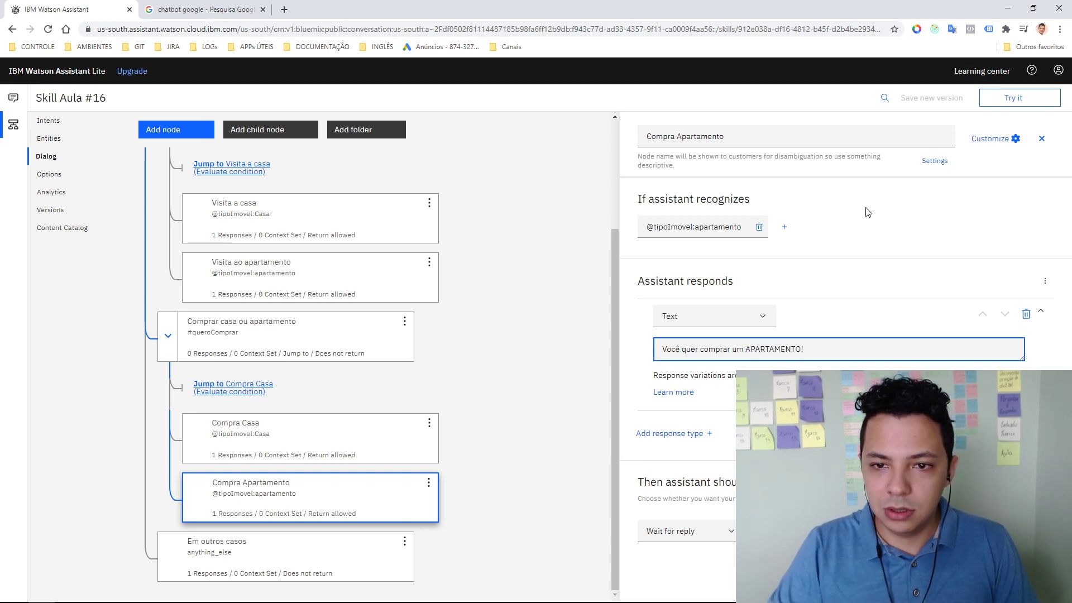
{"action": "left_click", "coordinate": [1042, 138]}
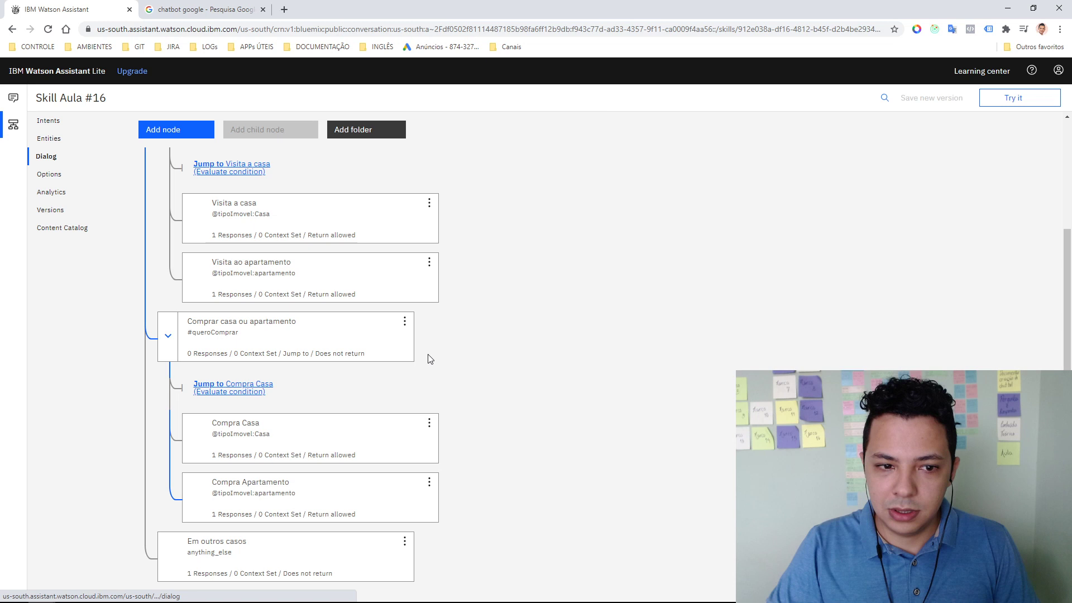
Test the message "QUERO COMPRAR UM APARTAMENTO" in a cleared trial chat and locate the dialog node that answers it
{"action": "left_click", "coordinate": [333, 343]}
{"action": "left_click", "coordinate": [1015, 99]}
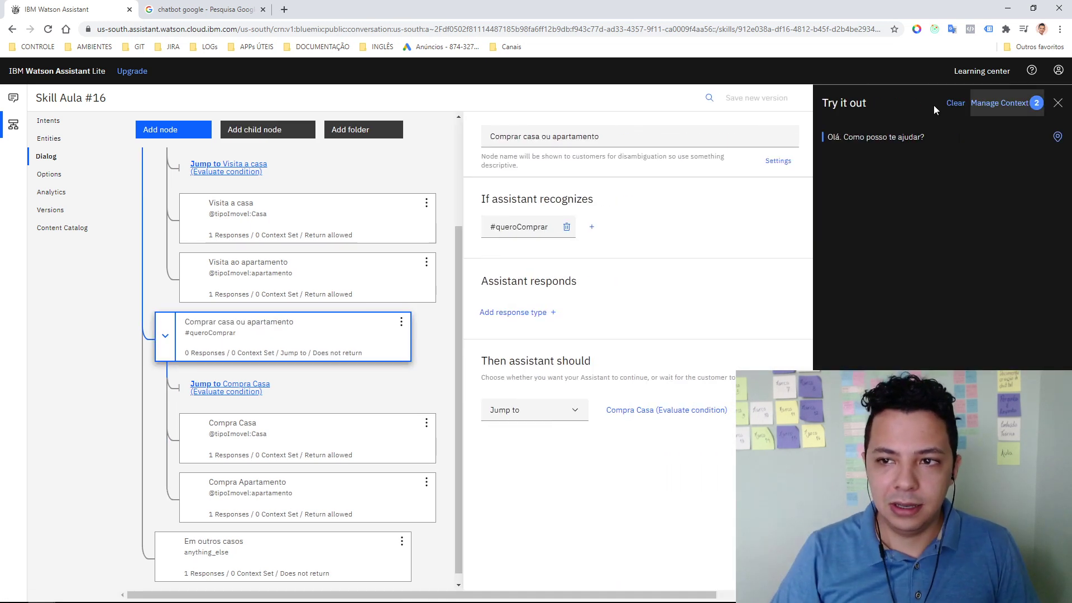
{"action": "left_click", "coordinate": [952, 106]}
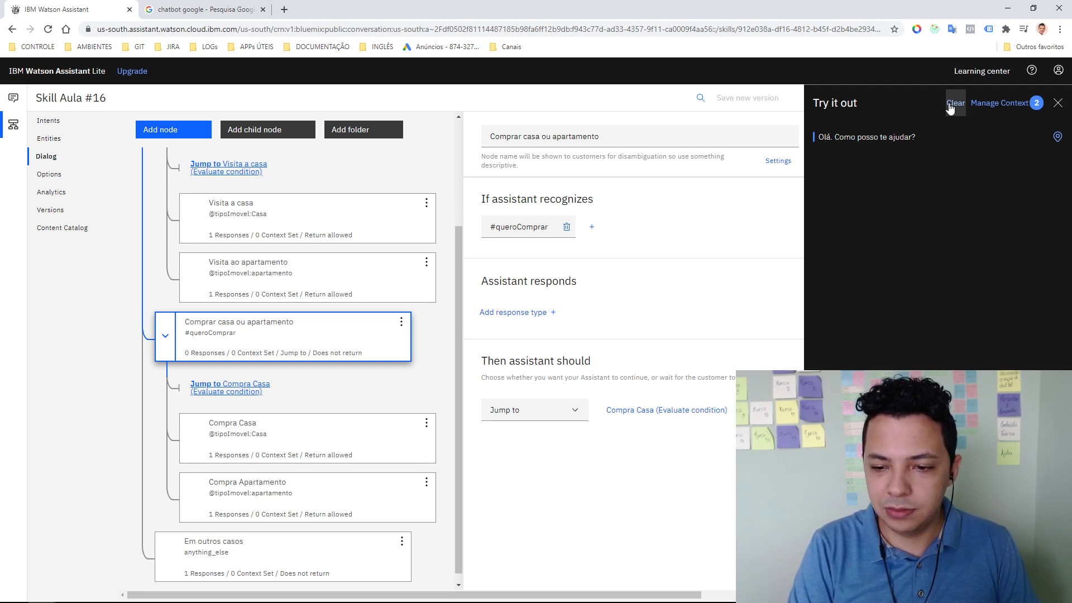
{"action": "key", "text": "Return"}
{"action": "left_click", "coordinate": [1057, 256]}
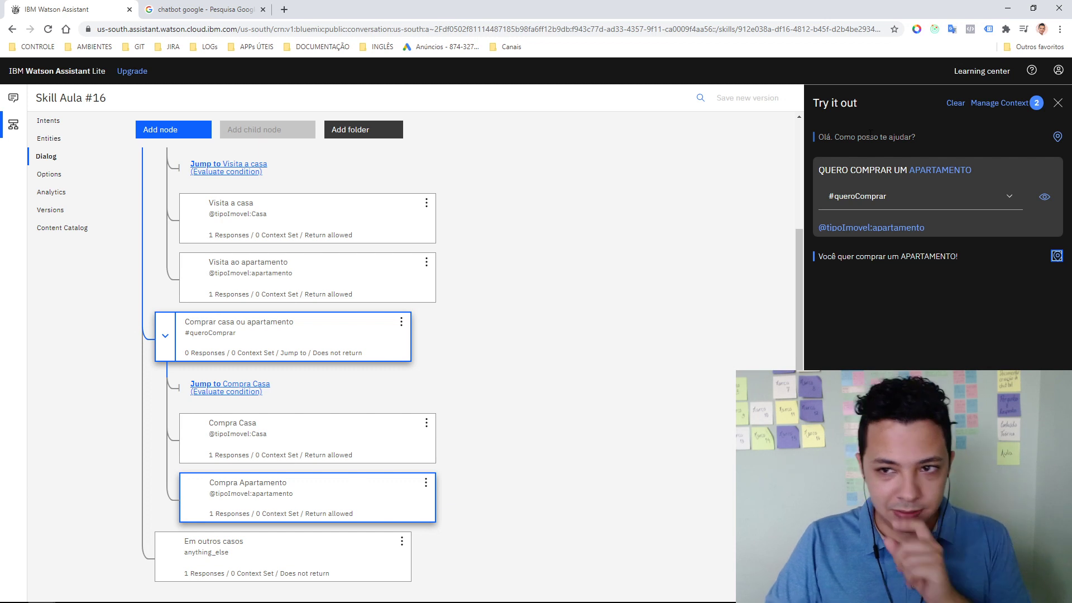
Test "QUERO VISITAR UM APARTAMENTO" followed by "APARTAMENTO" in a cleared trial chat and locate the node asking the question
{"action": "left_click", "coordinate": [954, 107]}
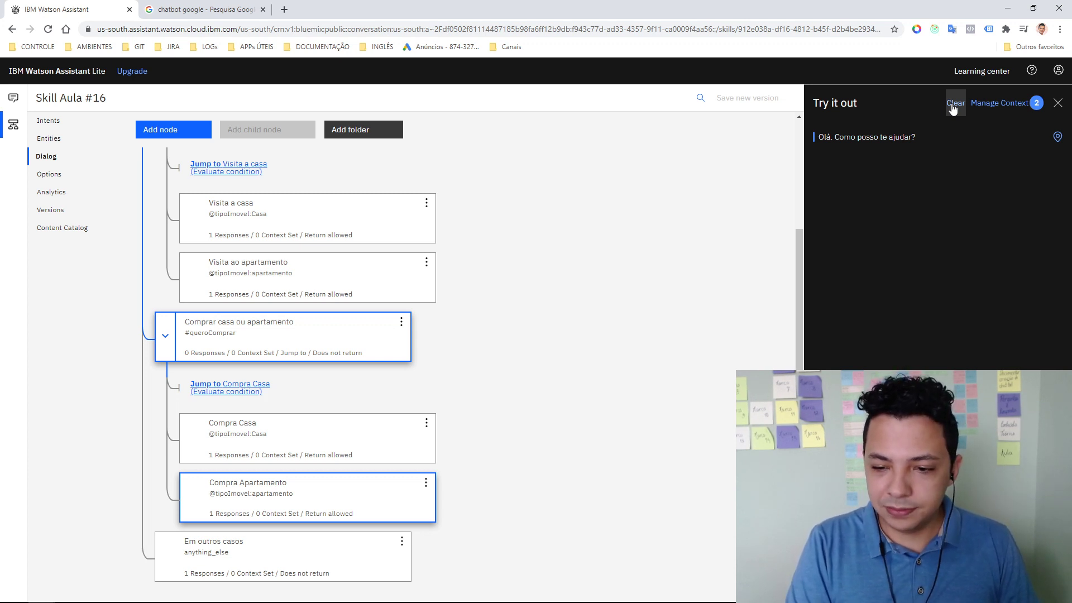
{"action": "key", "text": "Return"}
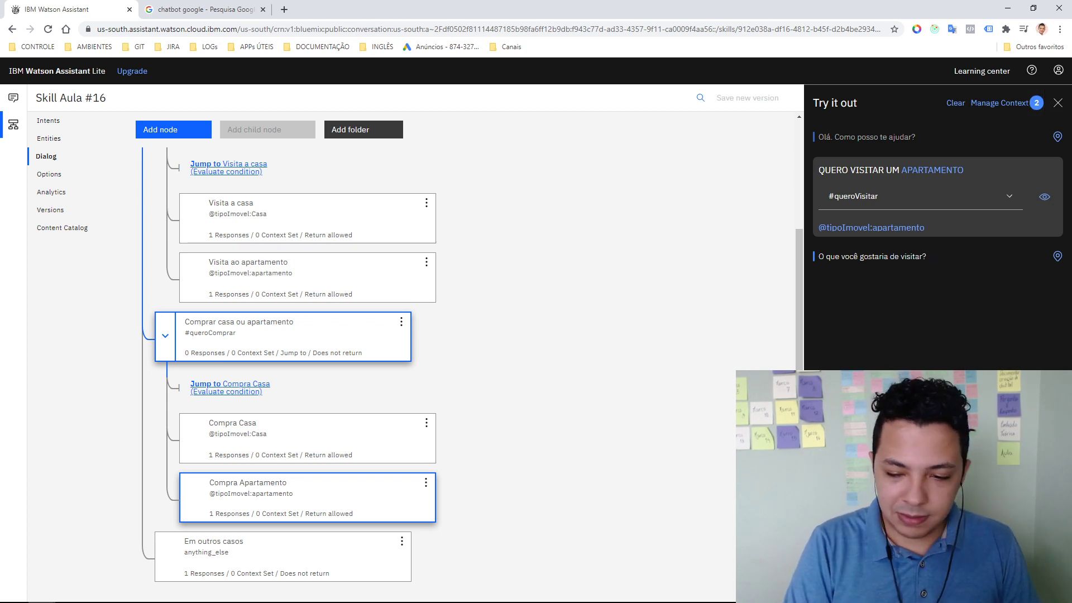
{"action": "key", "text": "Return"}
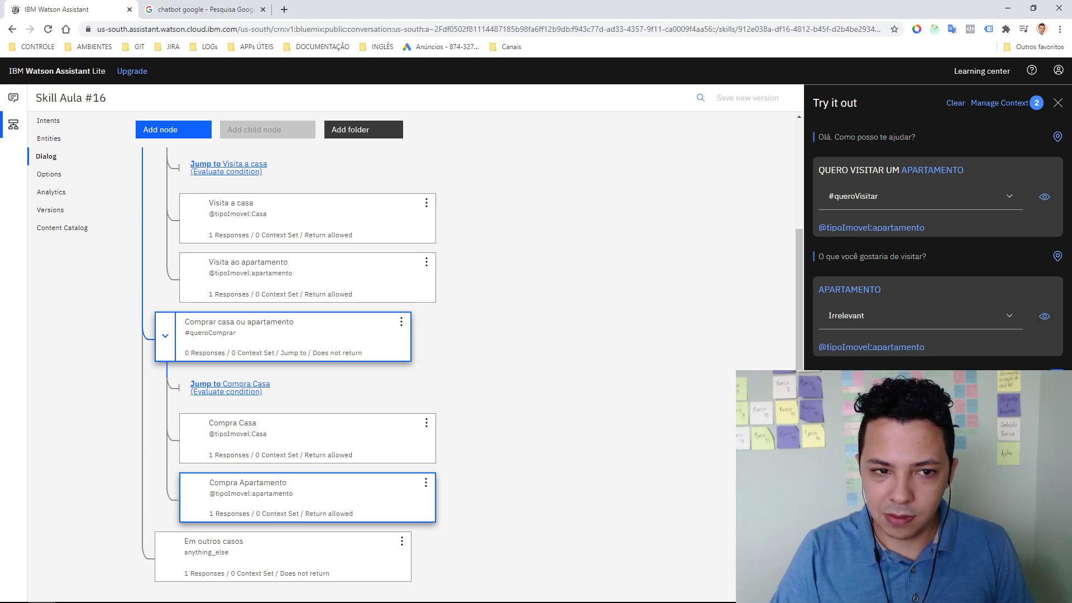
{"action": "scroll", "coordinate": [488, 366], "scroll_direction": "up", "scroll_amount": 3}
{"action": "scroll", "coordinate": [529, 383], "scroll_direction": "down", "scroll_amount": 2}
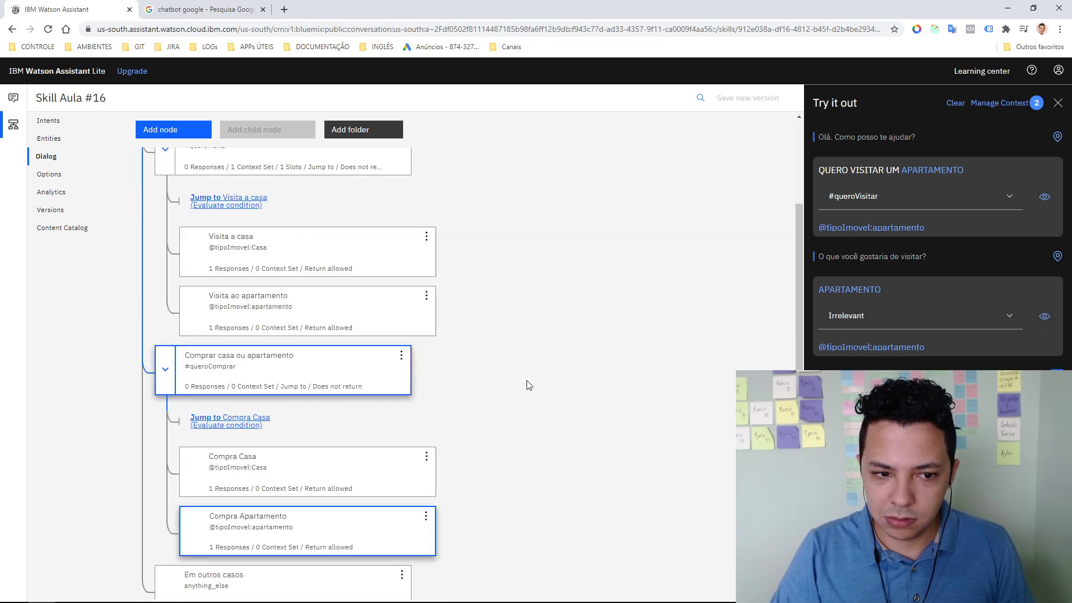
{"action": "scroll", "coordinate": [333, 386], "scroll_direction": "up", "scroll_amount": 1}
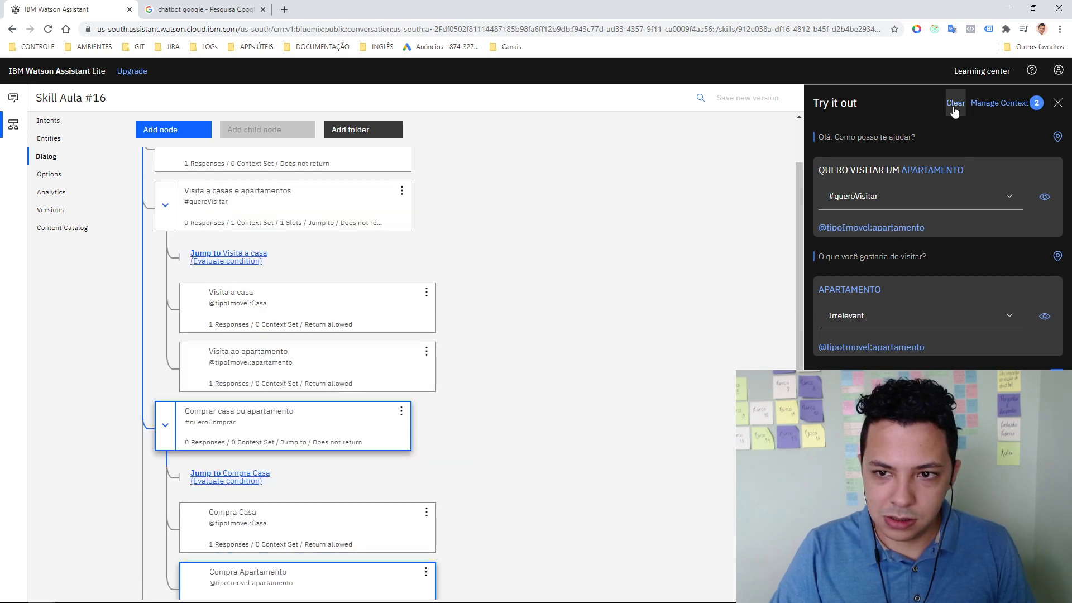
{"action": "left_click", "coordinate": [1057, 257]}
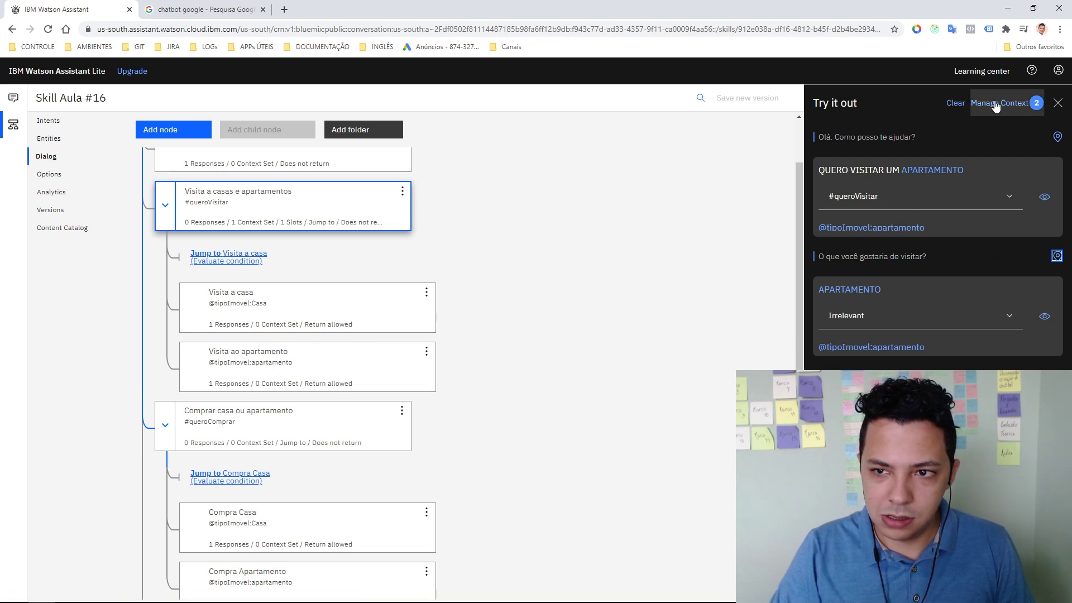
Repeat the visit test in lowercase, sending "quero visitar um apartamento" and "apartamento" in a cleared trial chat
{"action": "left_click", "coordinate": [956, 103]}
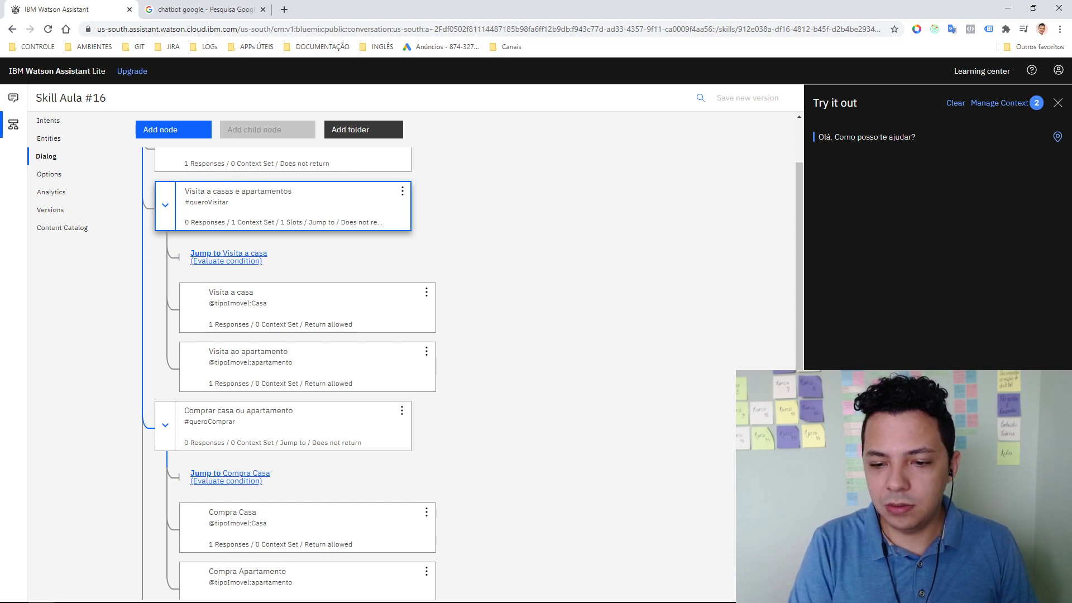
{"action": "key", "text": "Return"}
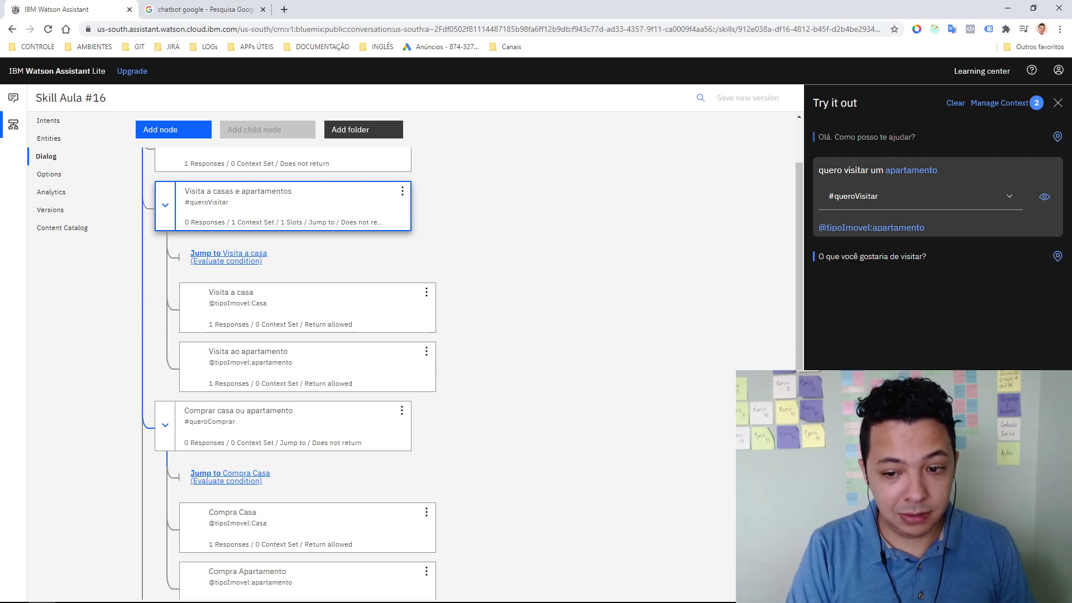
{"action": "key", "text": "Return"}
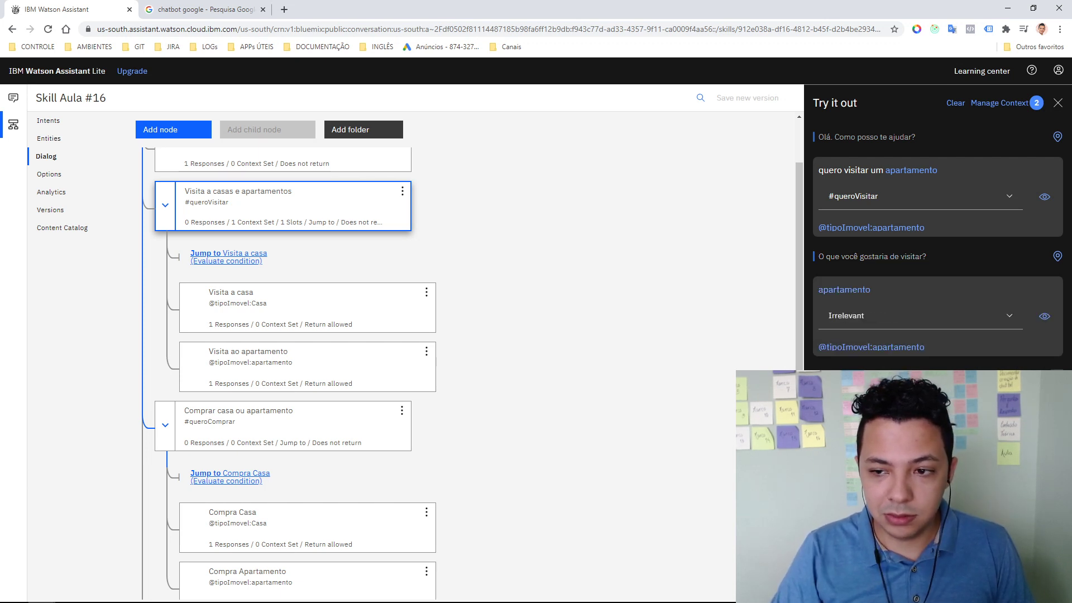
{"action": "left_click", "coordinate": [355, 219]}
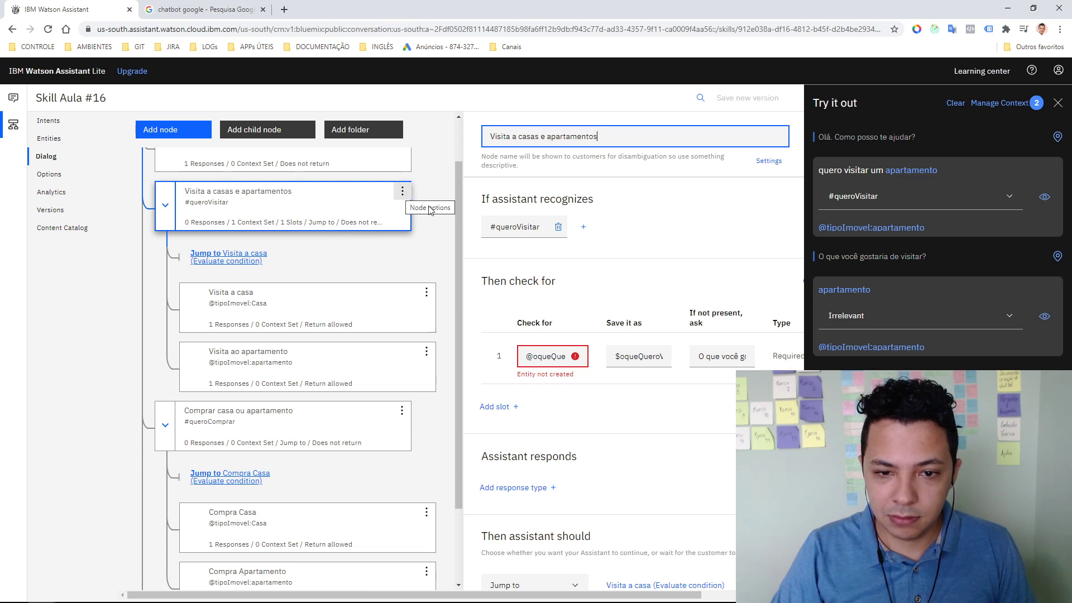
{"action": "left_click", "coordinate": [551, 357]}
{"action": "key", "text": "ctrl+a"}
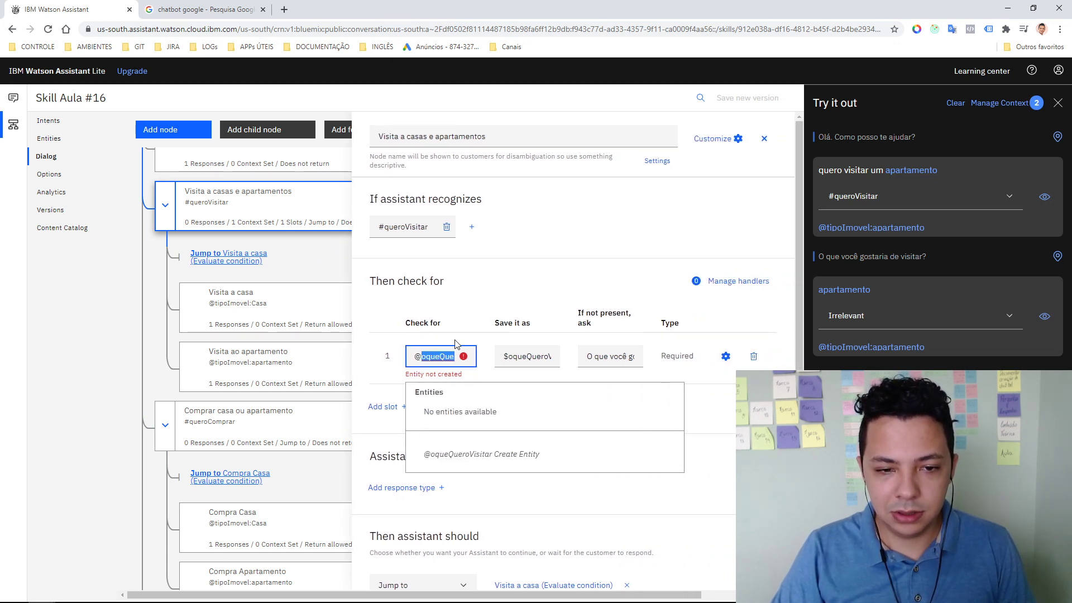
{"action": "type", "text": "@tipoImovel"}
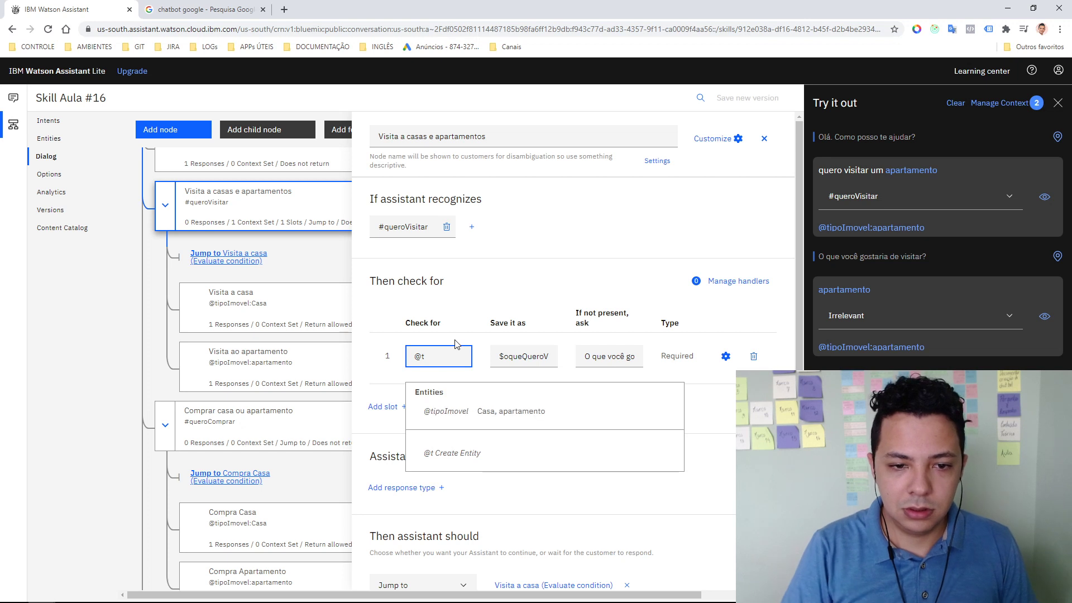
{"action": "double_click", "coordinate": [456, 335]}
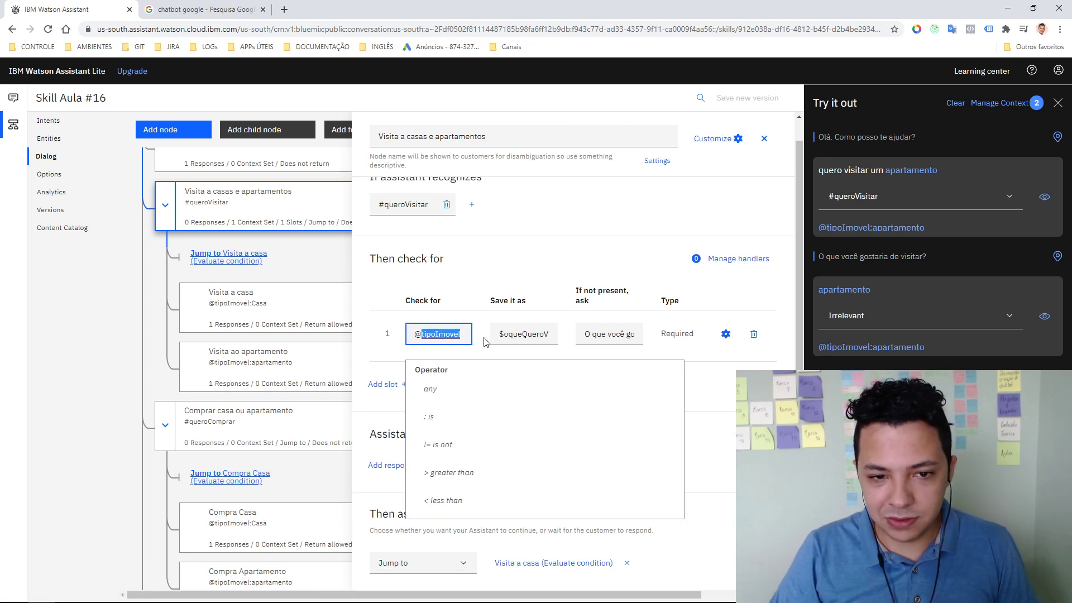
{"action": "left_click", "coordinate": [531, 329]}
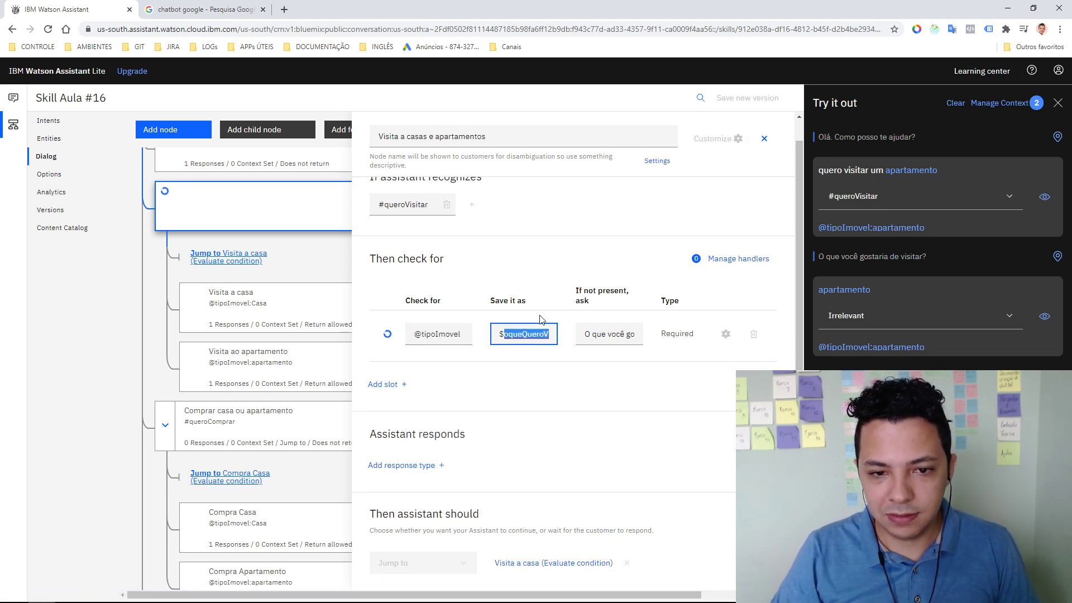
{"action": "left_click", "coordinate": [765, 139]}
Retest "quero visitar um apartamento" in a cleared trial chat, checking the answering node and the context variables
{"action": "left_click", "coordinate": [955, 103]}
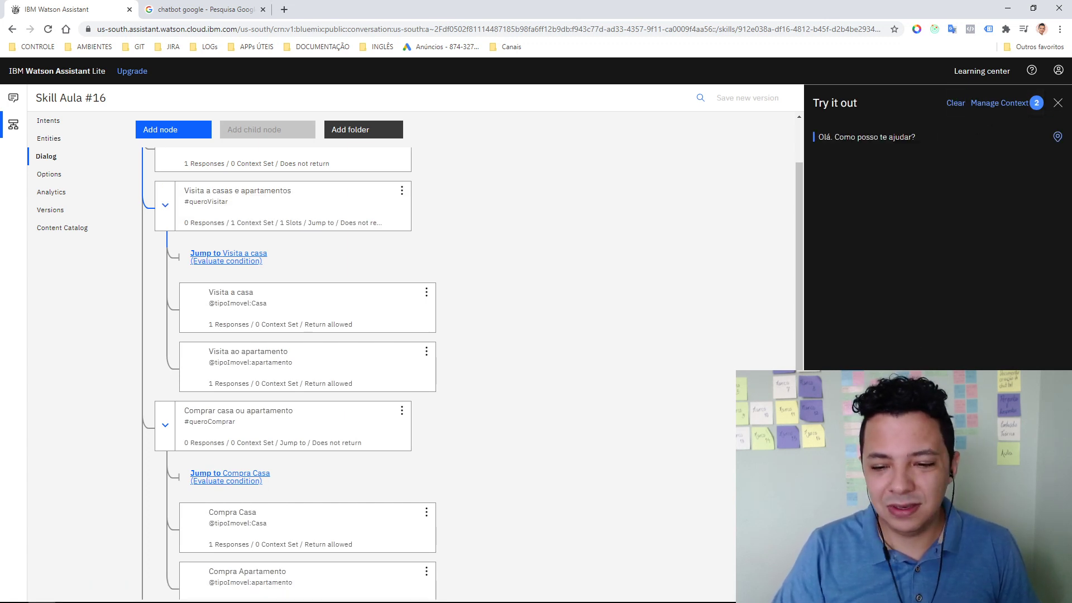
{"action": "key", "text": "Return"}
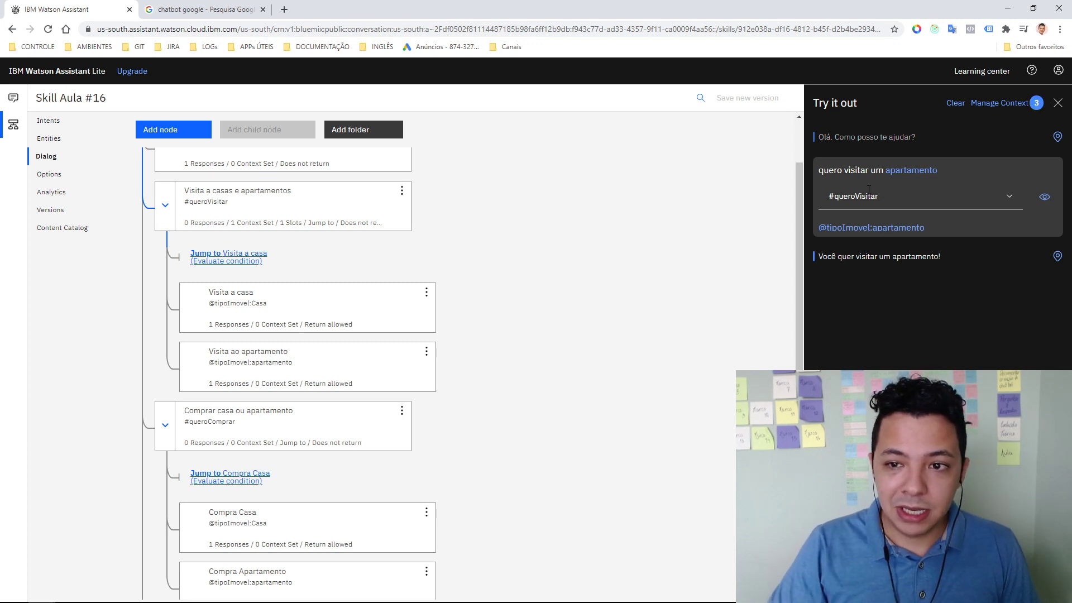
{"action": "left_click", "coordinate": [1058, 256]}
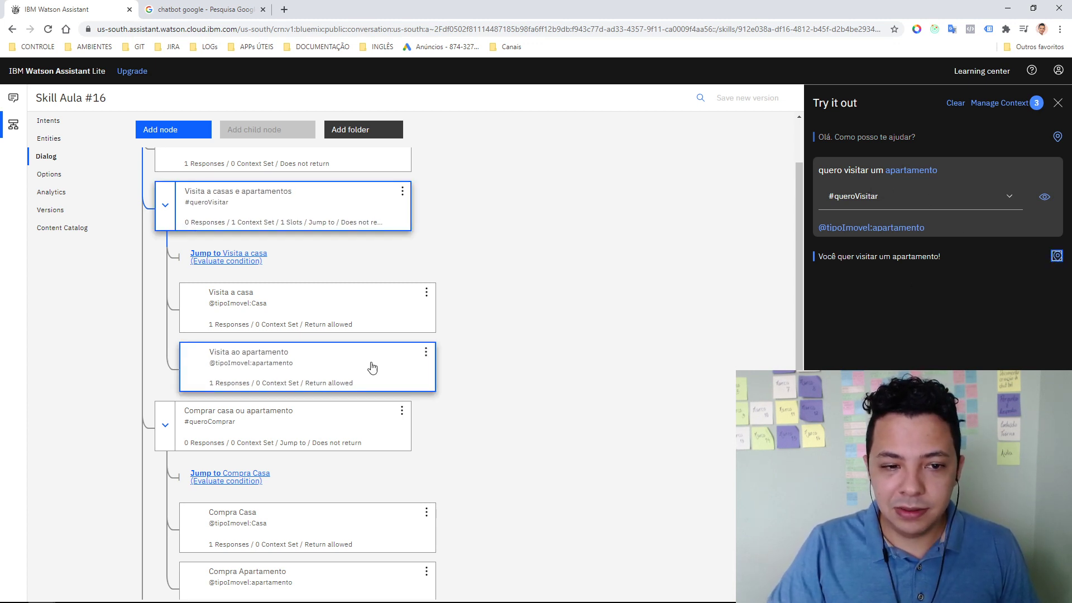
{"action": "left_click", "coordinate": [993, 103]}
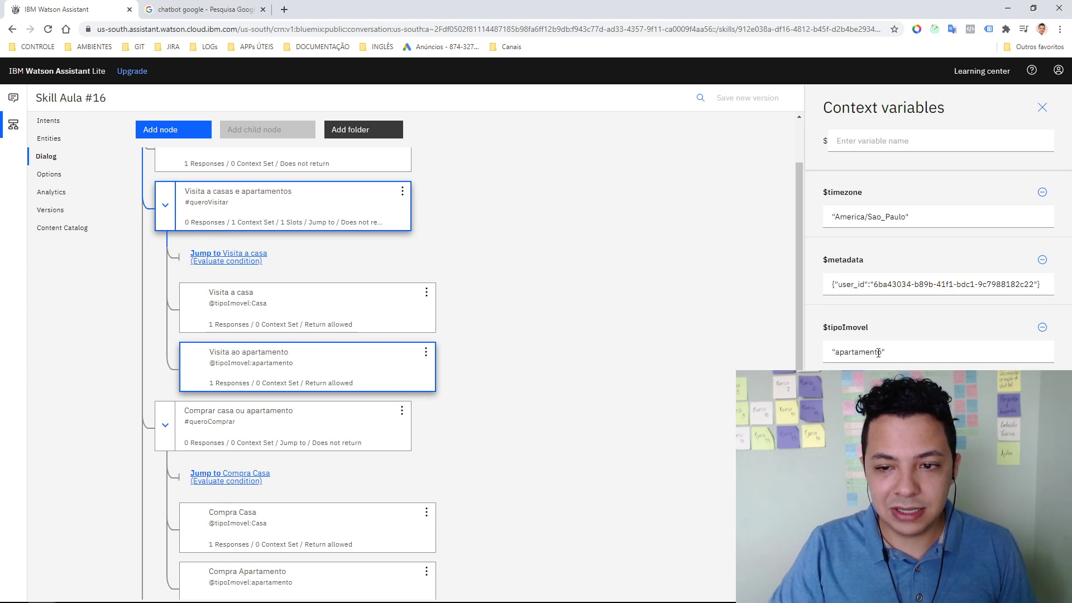
{"action": "left_click", "coordinate": [1043, 106]}
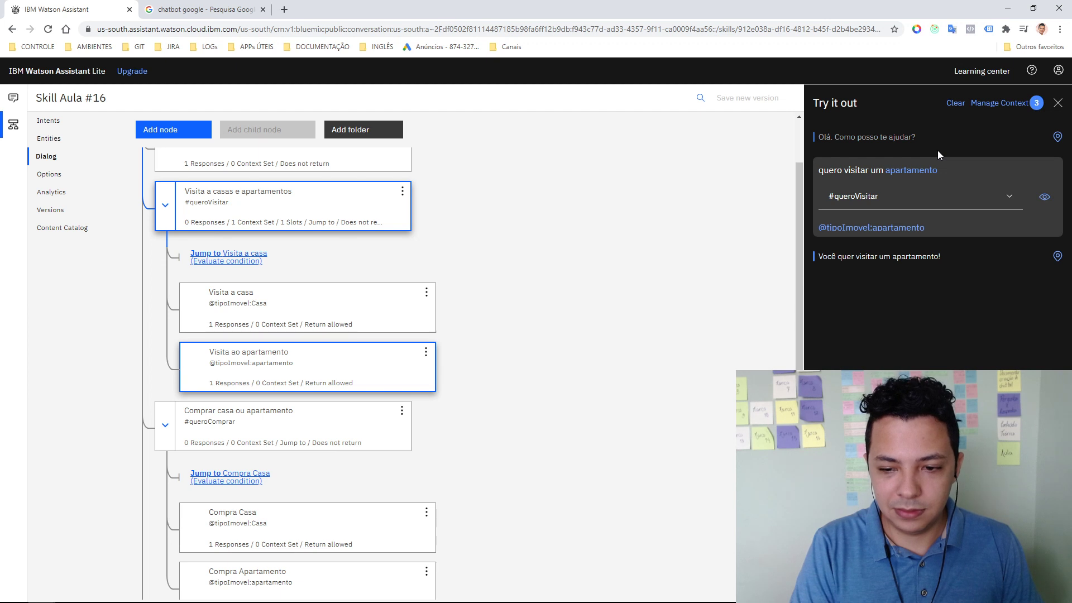
Send "quero comprar um apartamento" in the same trial chat, and restart the chat with "quero visitar um apartamento"
{"action": "key", "text": "Return"}
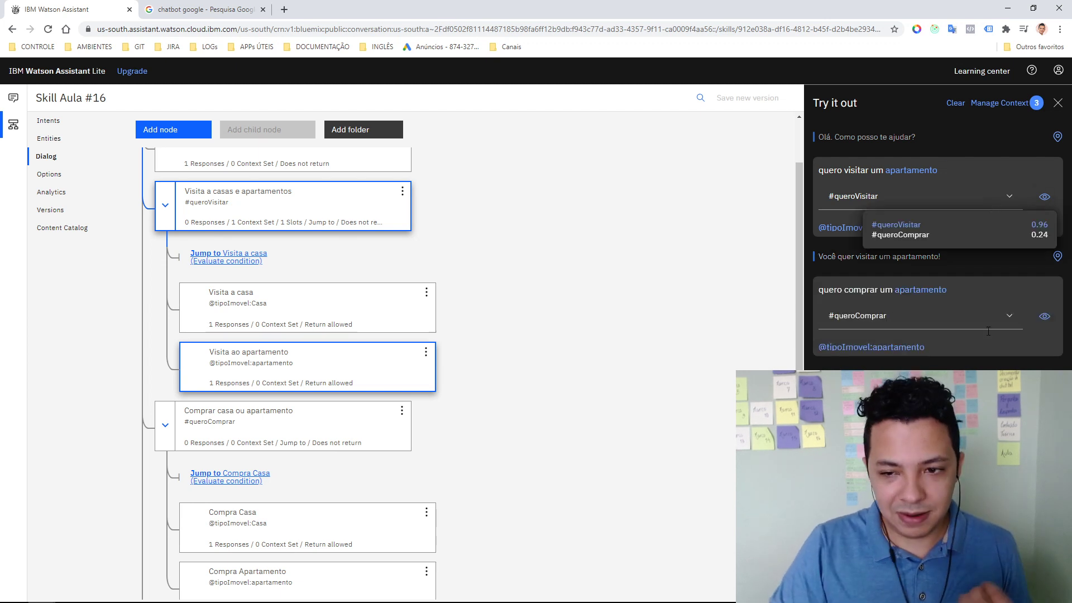
{"action": "left_click", "coordinate": [951, 105]}
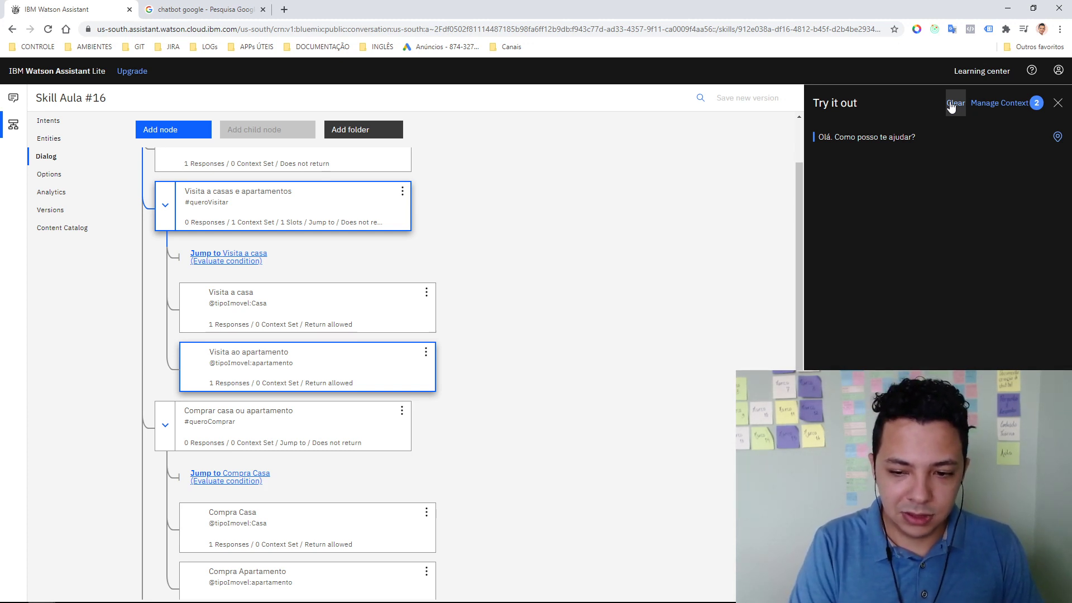
{"action": "key", "text": "Return"}
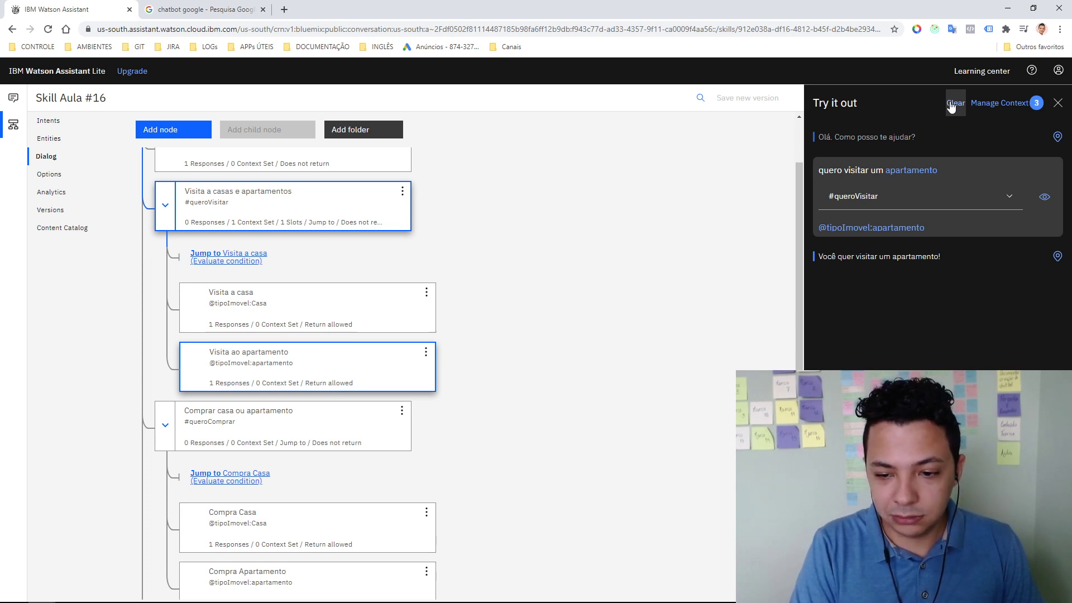
Send "quero comprar agora" in the same trial chat and compare with the previous visit answer
{"action": "key", "text": "Return"}
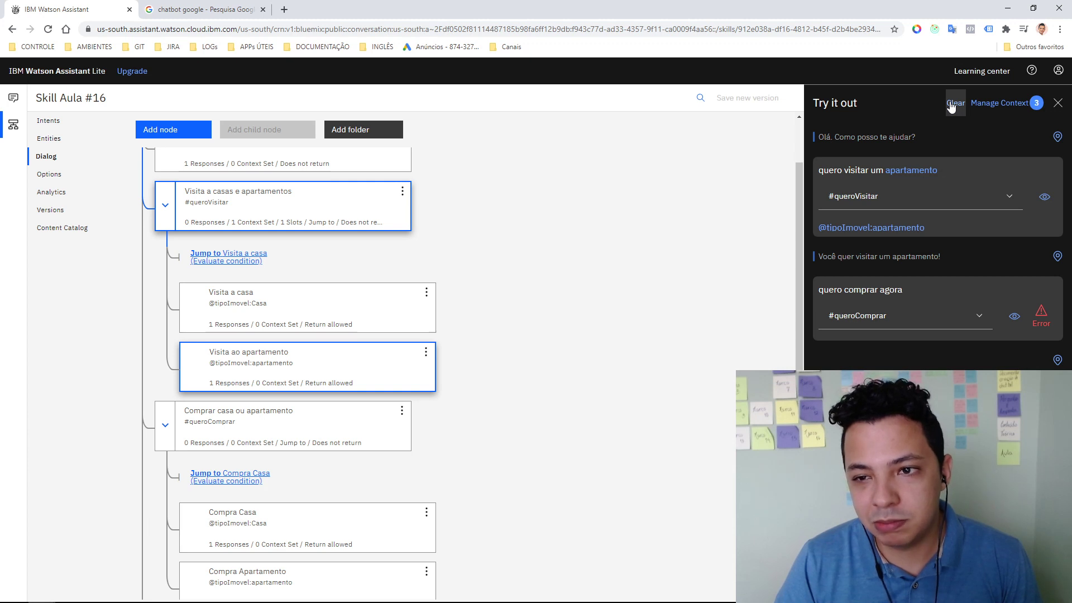
{"action": "double_click", "coordinate": [916, 257]}
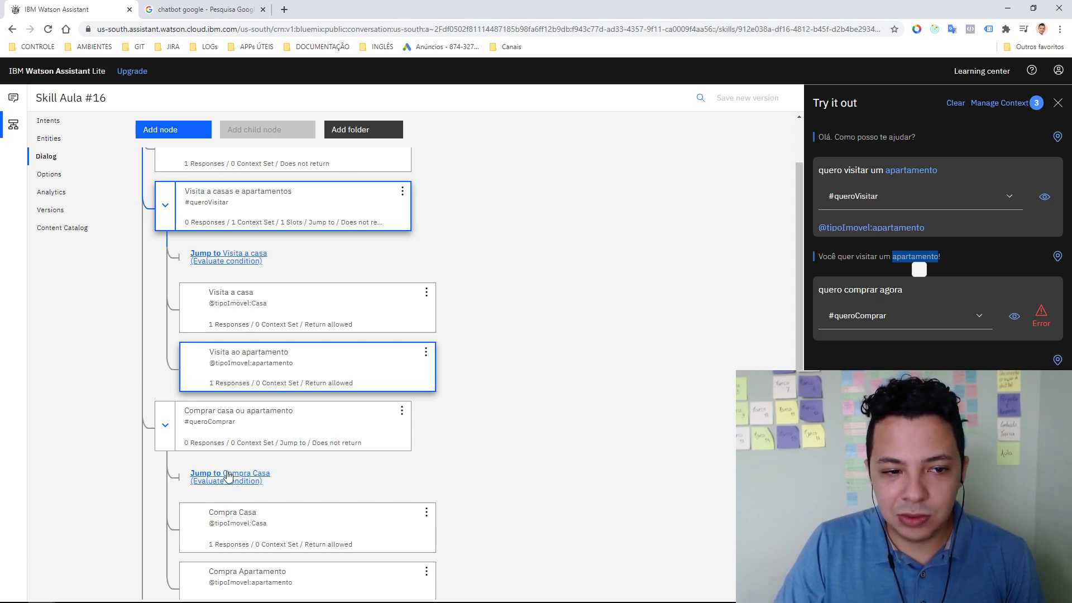
{"action": "scroll", "coordinate": [369, 545], "scroll_direction": "down", "scroll_amount": 2}
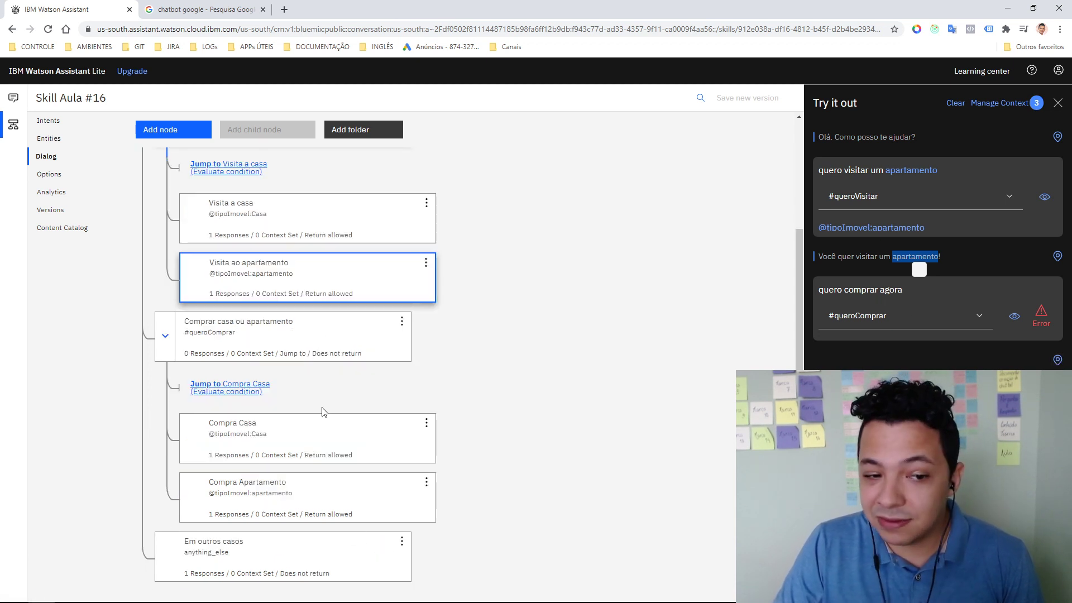
{"action": "left_click", "coordinate": [317, 445]}
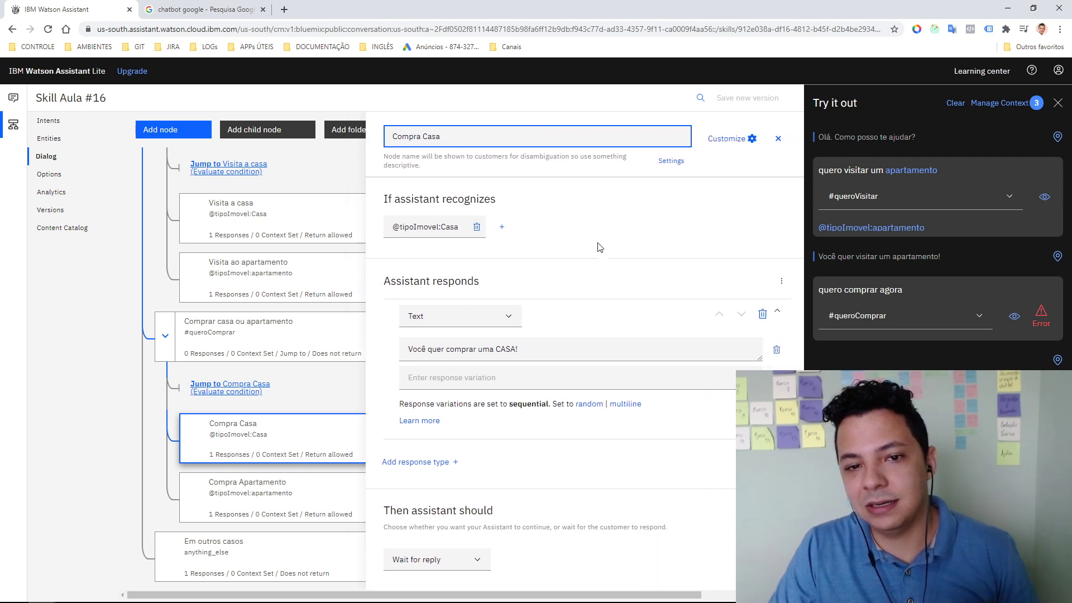
{"action": "left_click", "coordinate": [1058, 102]}
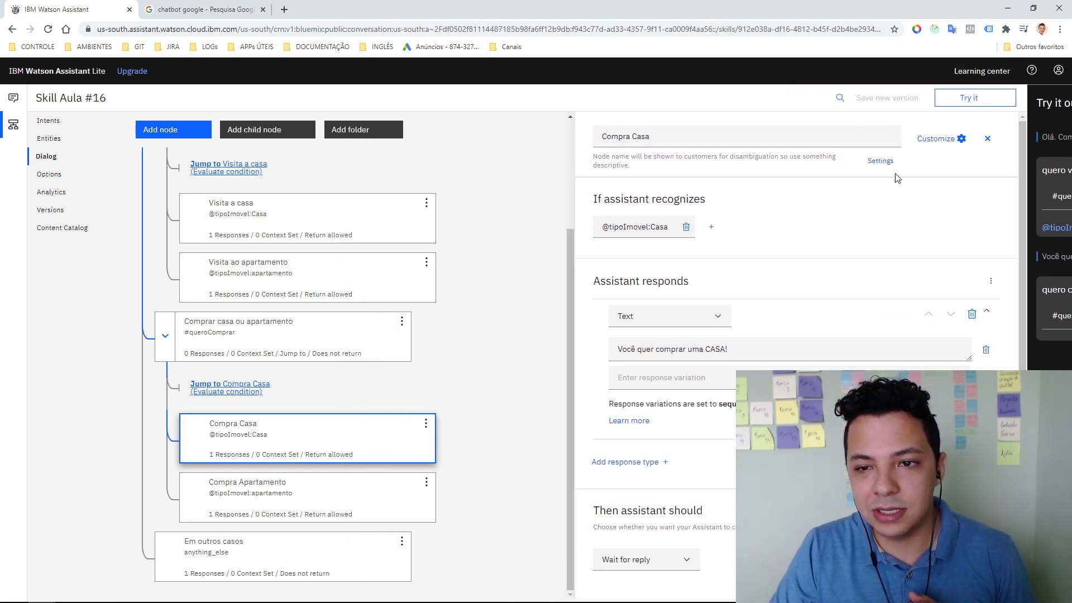
{"action": "left_click", "coordinate": [756, 227]}
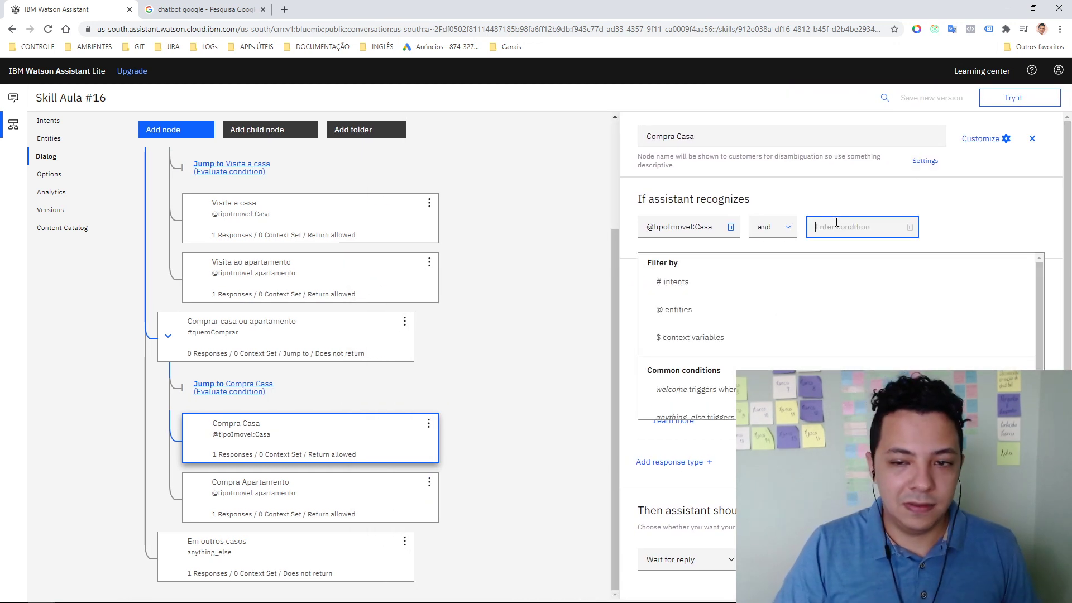
{"action": "type", "text": "$"}
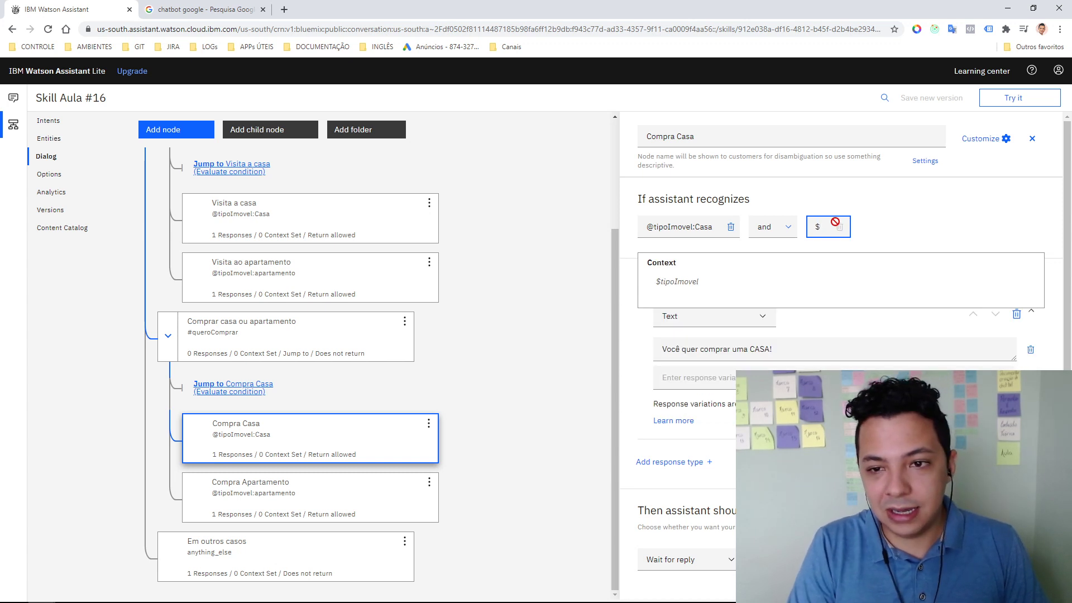
{"action": "key", "text": "Down"}
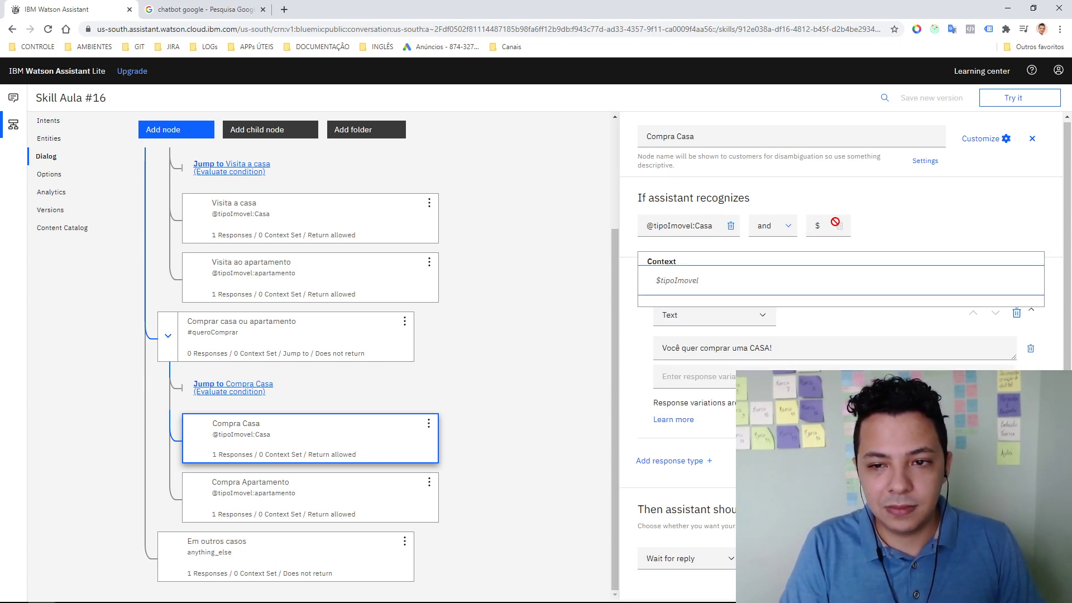
{"action": "left_click", "coordinate": [820, 226]}
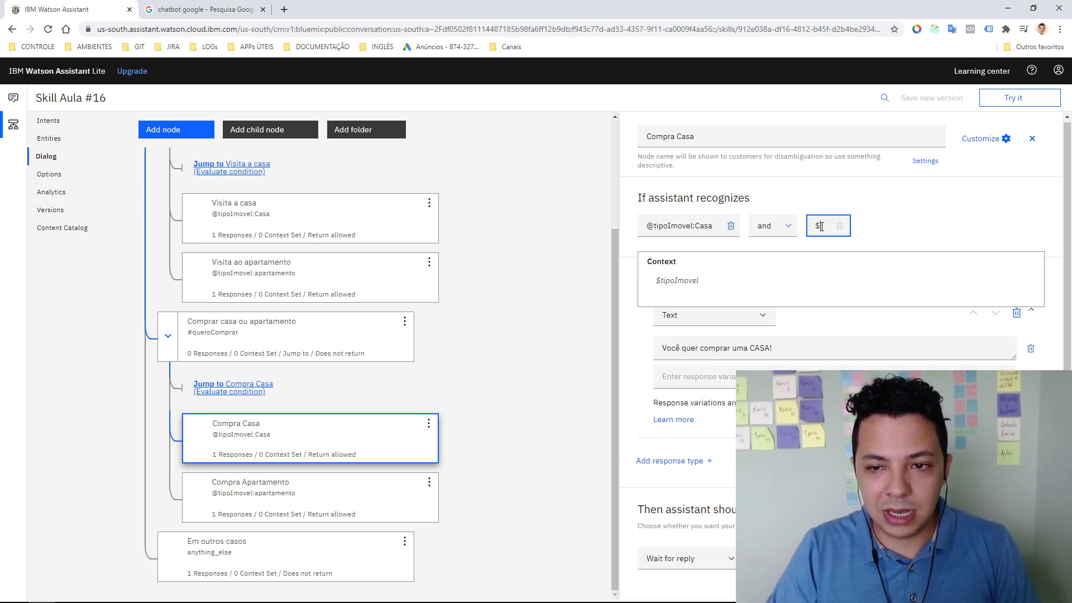
{"action": "left_click", "coordinate": [734, 289]}
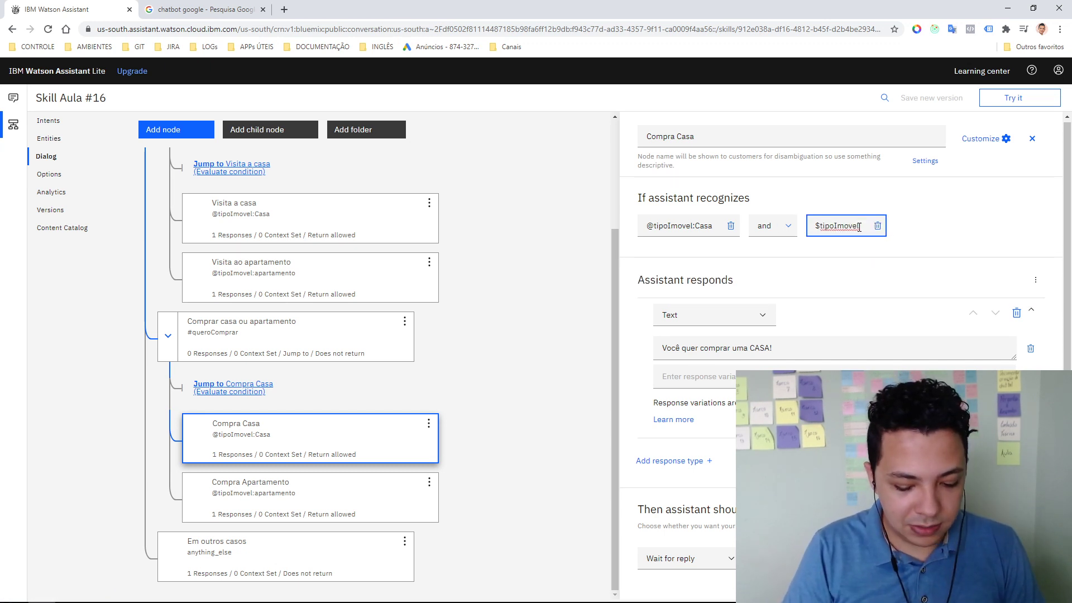
{"action": "type", "text": "== \""}
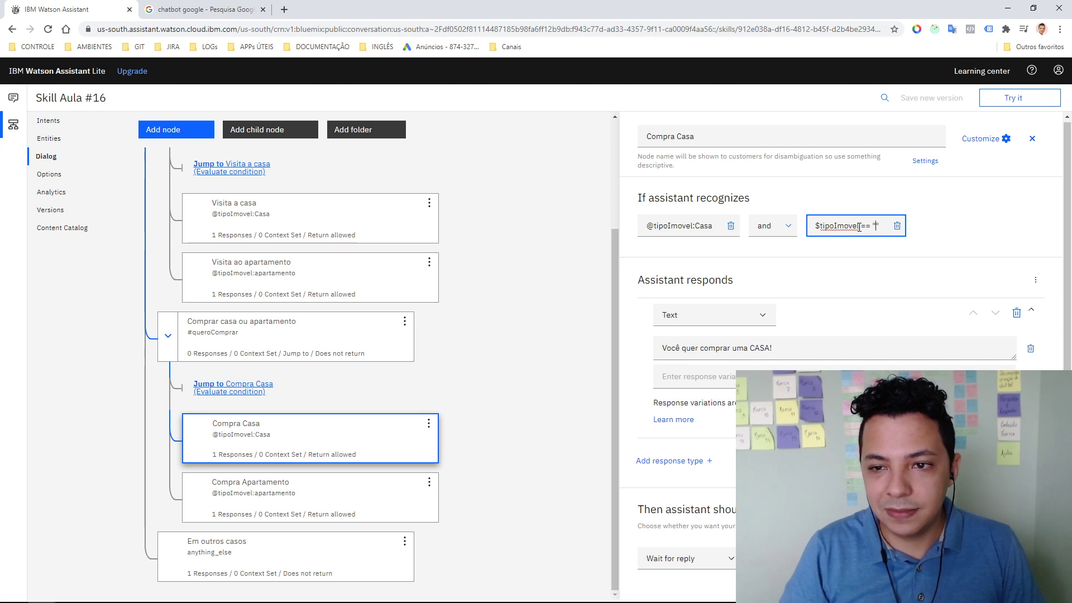
{"action": "type", "text": "casa"}
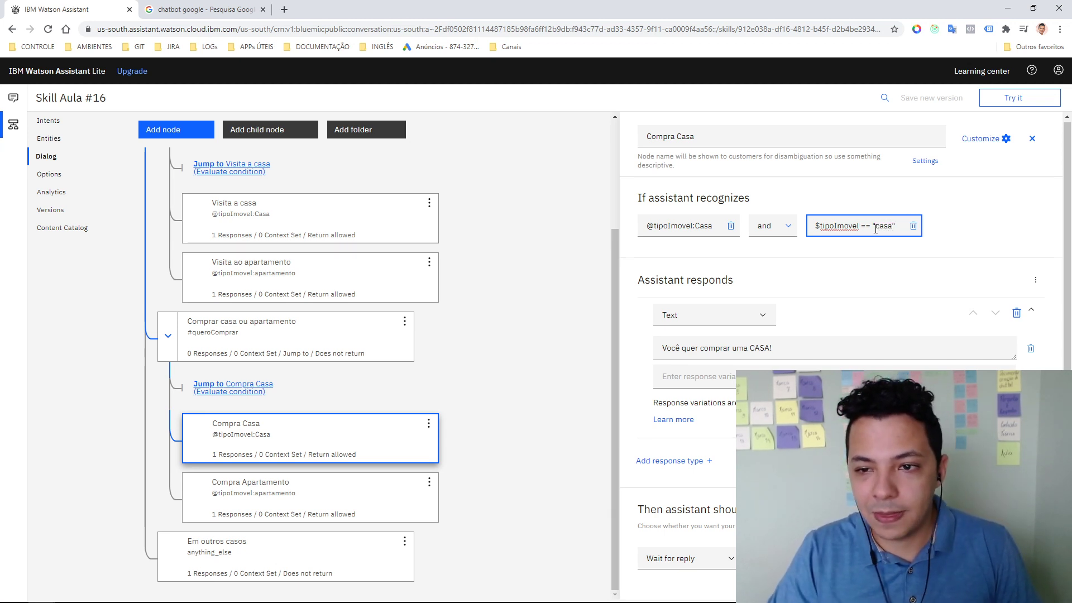
{"action": "type", "text": "C"}
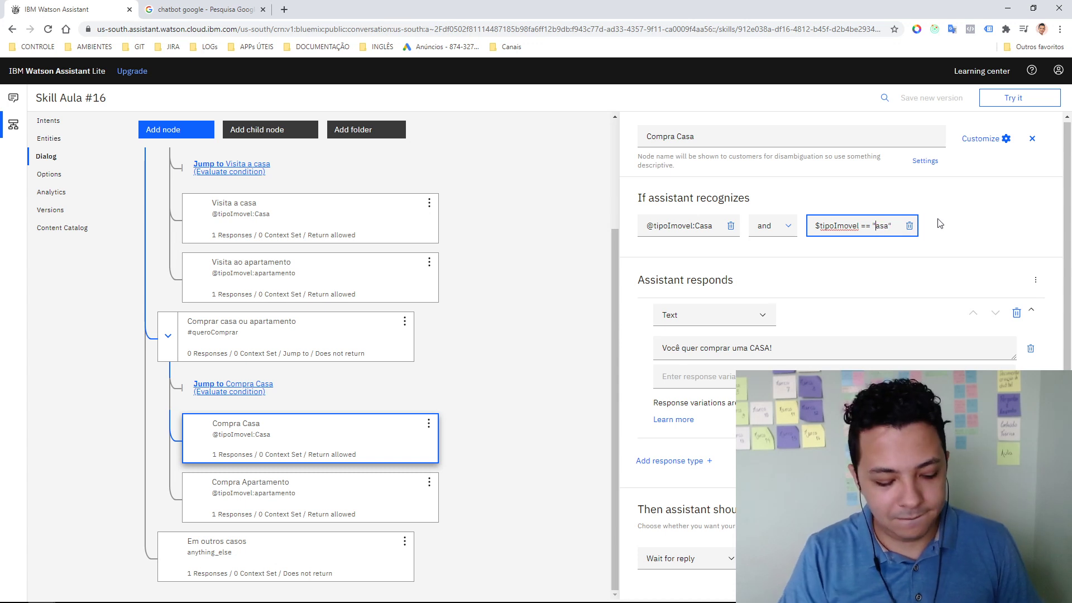
{"action": "left_click", "coordinate": [949, 218]}
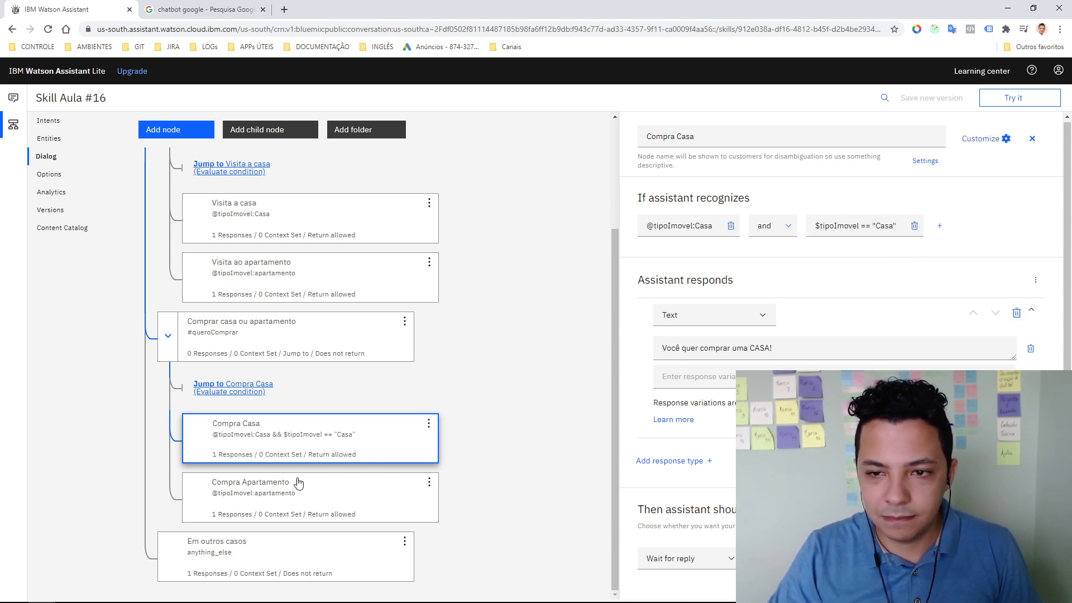
Set the operator between the two conditions of the "Compra Casa" node to "or"
{"action": "left_click", "coordinate": [320, 500]}
{"action": "left_click", "coordinate": [313, 438]}
{"action": "left_click", "coordinate": [773, 225]}
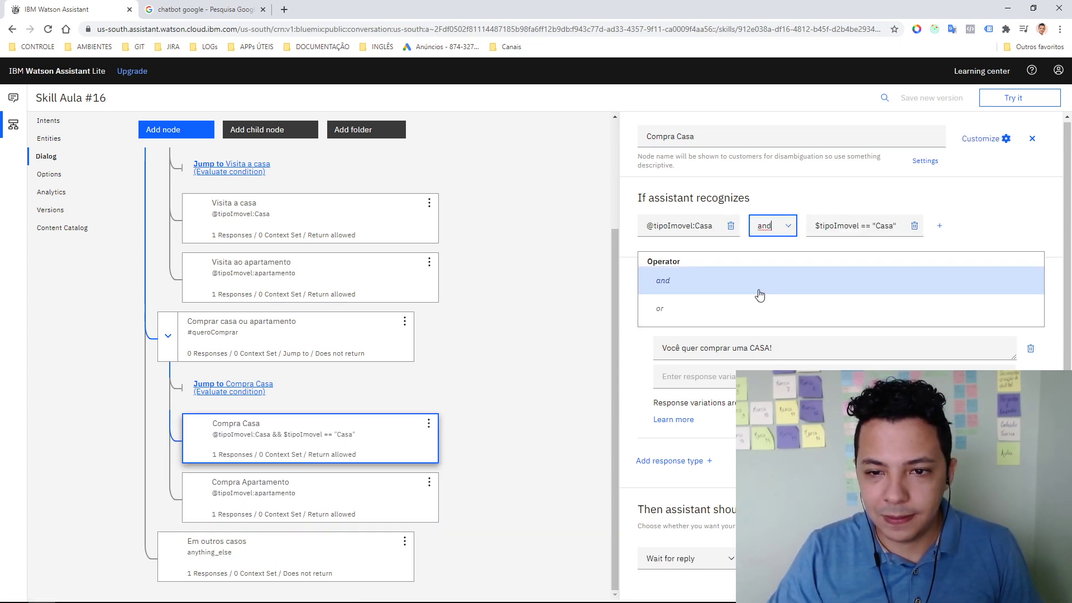
{"action": "left_click", "coordinate": [761, 305]}
{"action": "left_click", "coordinate": [333, 525]}
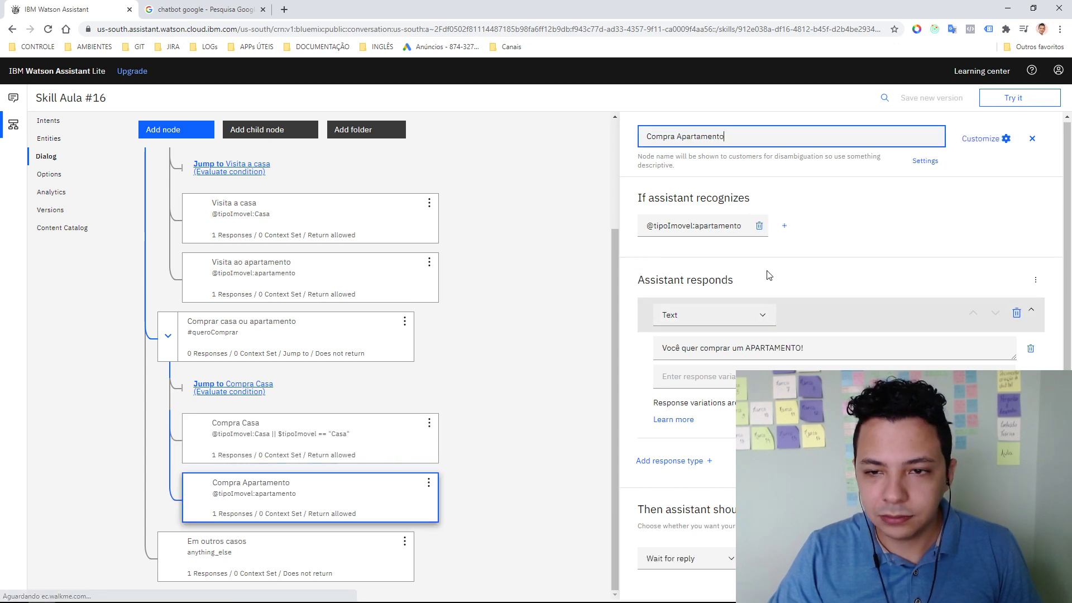
{"action": "left_click", "coordinate": [785, 225]}
{"action": "left_click", "coordinate": [818, 227]}
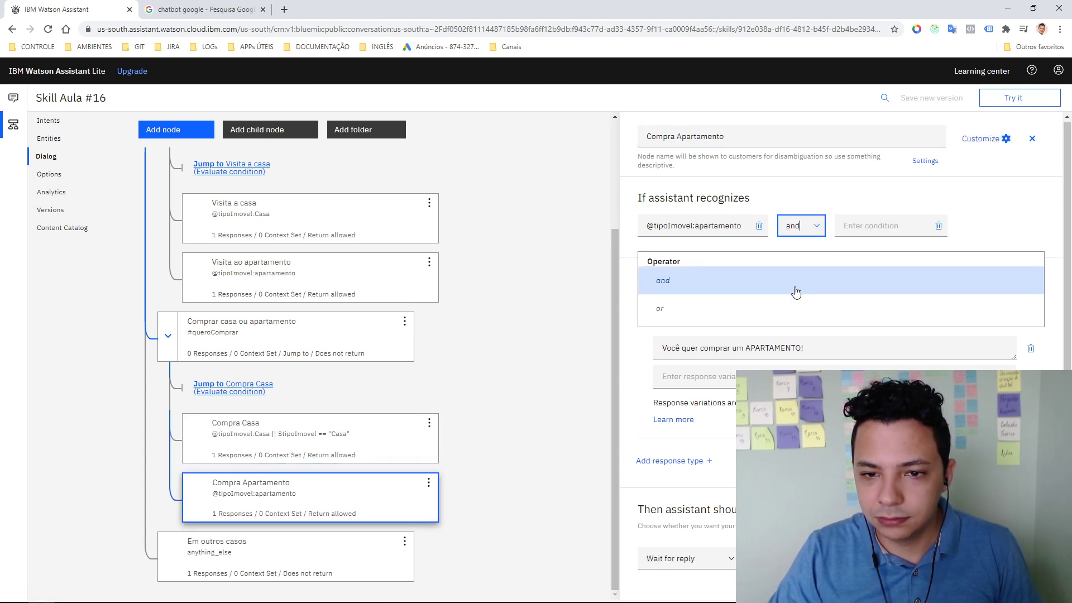
{"action": "left_click", "coordinate": [796, 306]}
{"action": "left_click", "coordinate": [852, 226]}
{"action": "type", "text": "tipoImovel"}
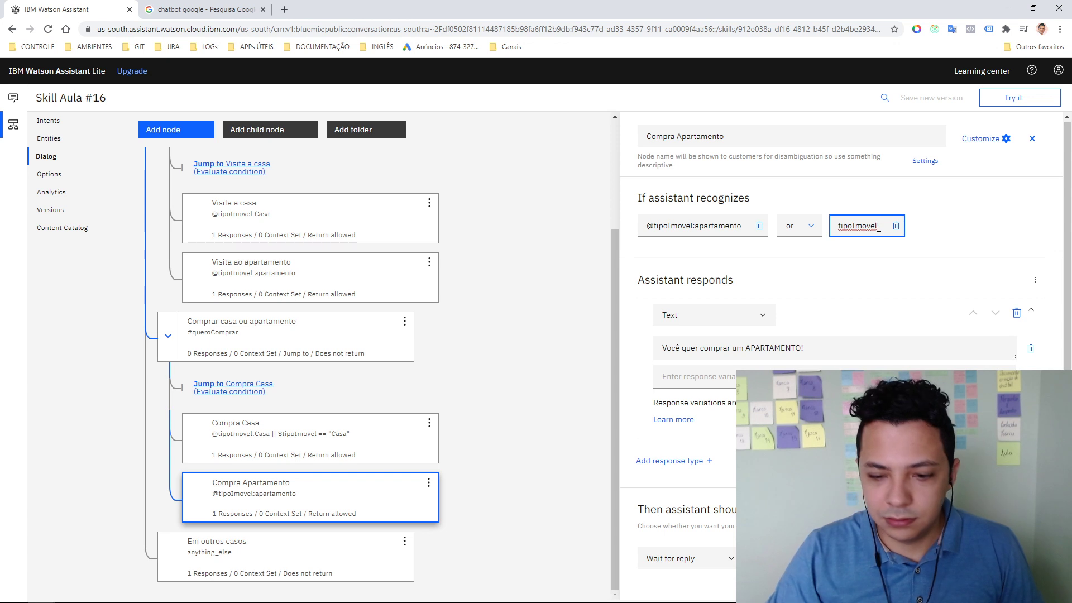
{"action": "key", "text": "BackSpace"}
{"action": "key", "text": "BackSpace"}
{"action": "key", "text": "BackSpace"}
{"action": "key", "text": "BackSpace"}
{"action": "key", "text": "BackSpace"}
{"action": "key", "text": "BackSpace"}
{"action": "key", "text": "BackSpace"}
{"action": "key", "text": "BackSpace"}
{"action": "key", "text": "BackSpace"}
{"action": "key", "text": "BackSpace"}
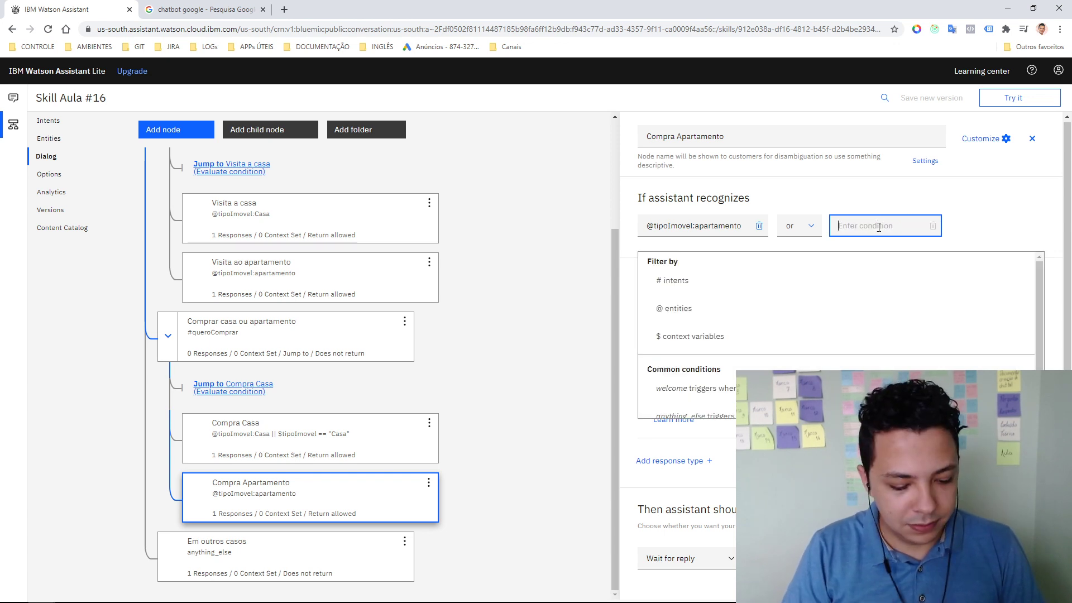
Set the second condition of the "Compra Apartamento" node to $tipoImovel == "apartamento" and close the node
{"action": "type", "text": "$"}
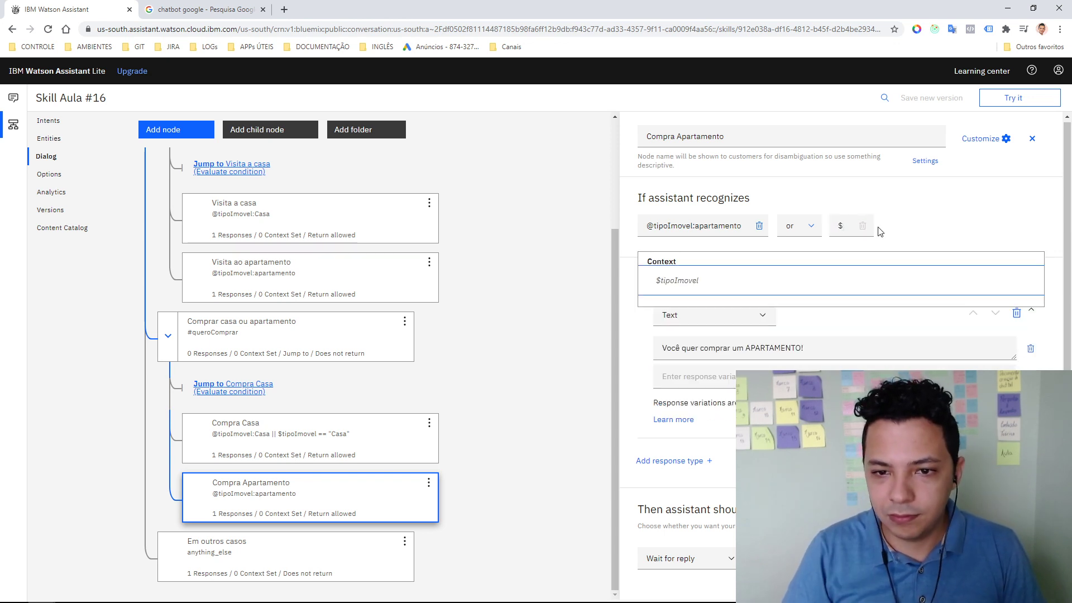
{"action": "key", "text": "Return"}
{"action": "type", "text": "== \""}
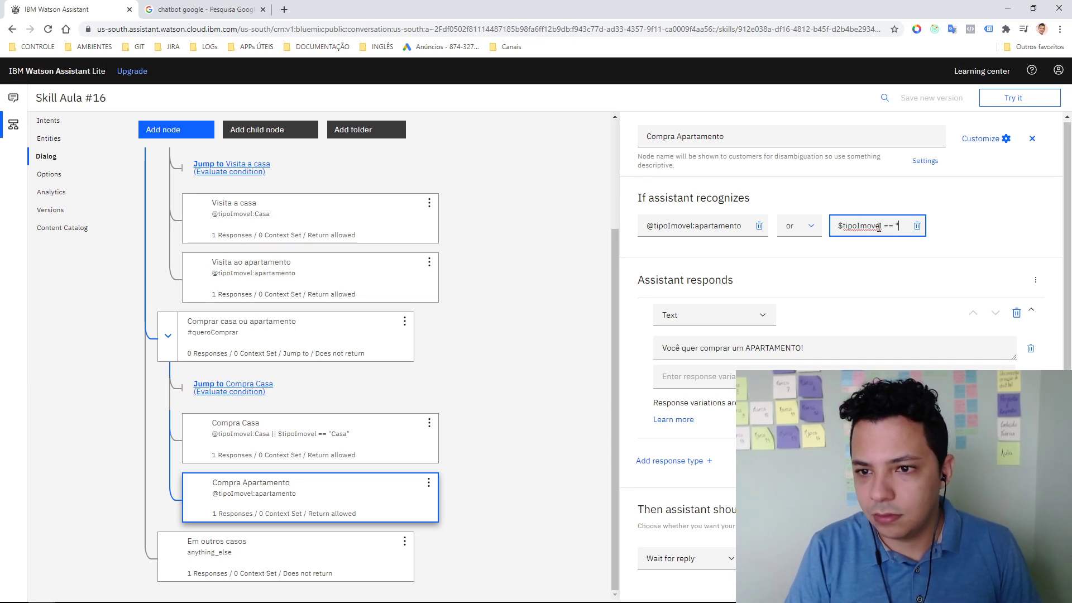
{"action": "type", "text": "apartamento"}
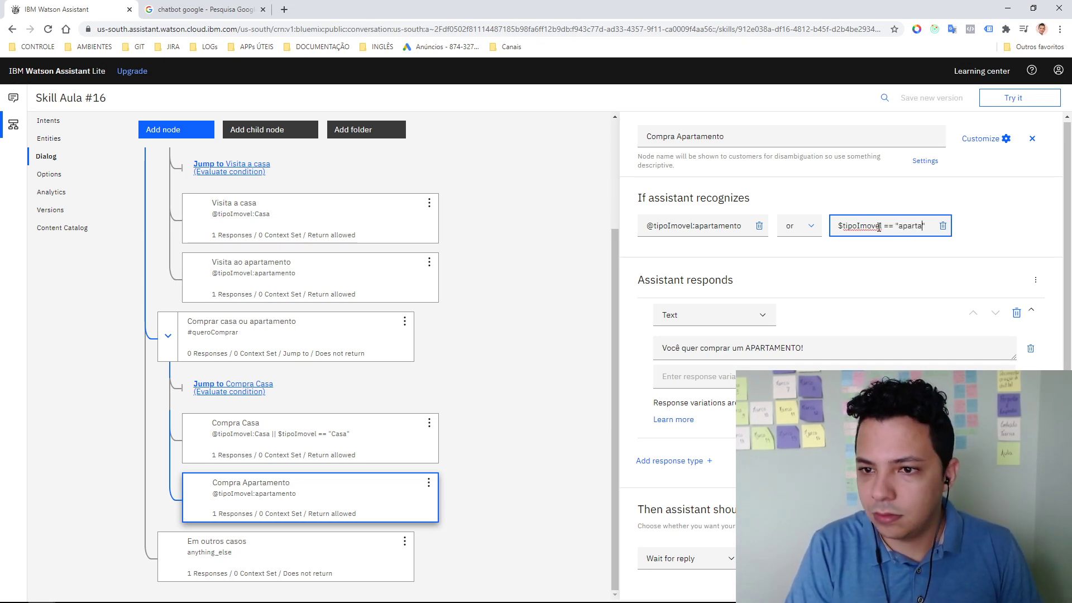
{"action": "left_click", "coordinate": [1027, 233]}
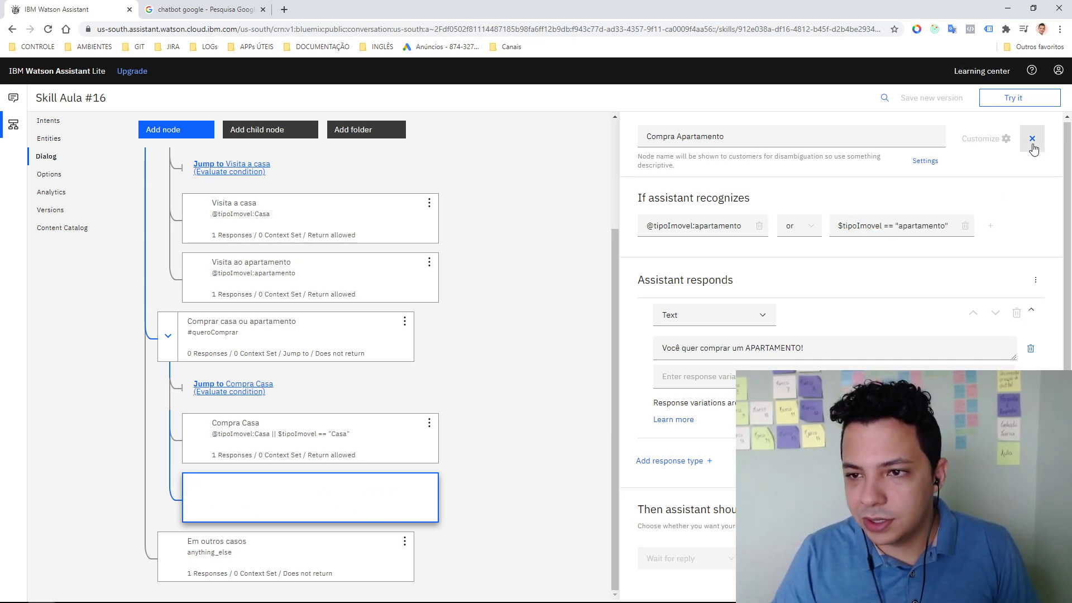
{"action": "left_click", "coordinate": [1034, 140]}
Retest in a cleared trial chat, sending "quero visitar um apartamento" followed by "quero comprar agora"
{"action": "left_click", "coordinate": [999, 108]}
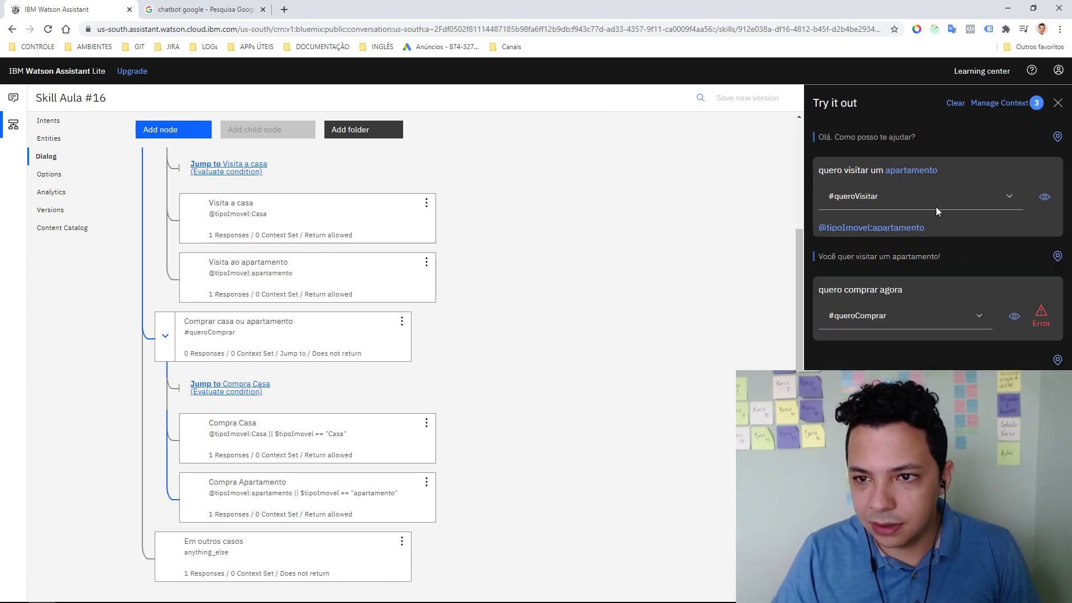
{"action": "left_click", "coordinate": [955, 106]}
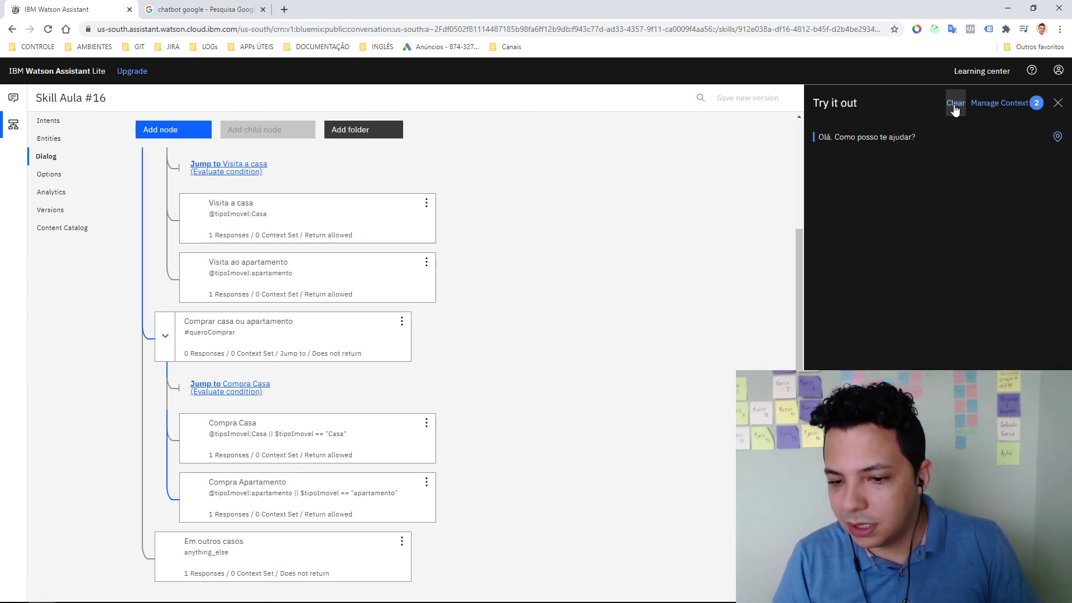
{"action": "key", "text": "Up"}
{"action": "key", "text": "Return"}
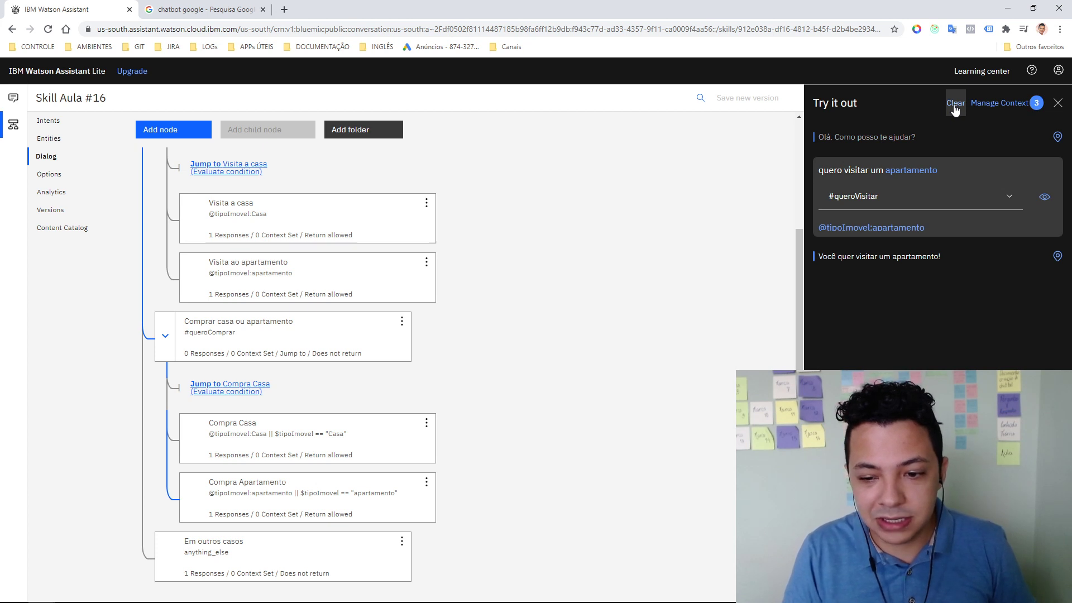
{"action": "key", "text": "Return"}
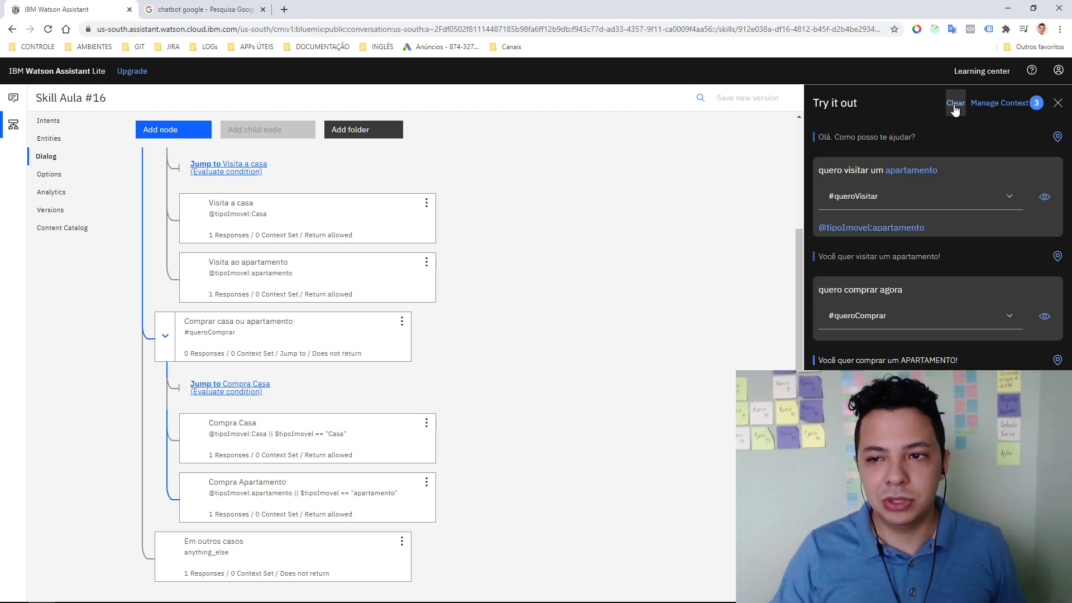
Clear the trial chat and open the "Visita a casas e apartamentos" node, with only its own child nodes expanded in the dialog tree
{"action": "left_click", "coordinate": [955, 108]}
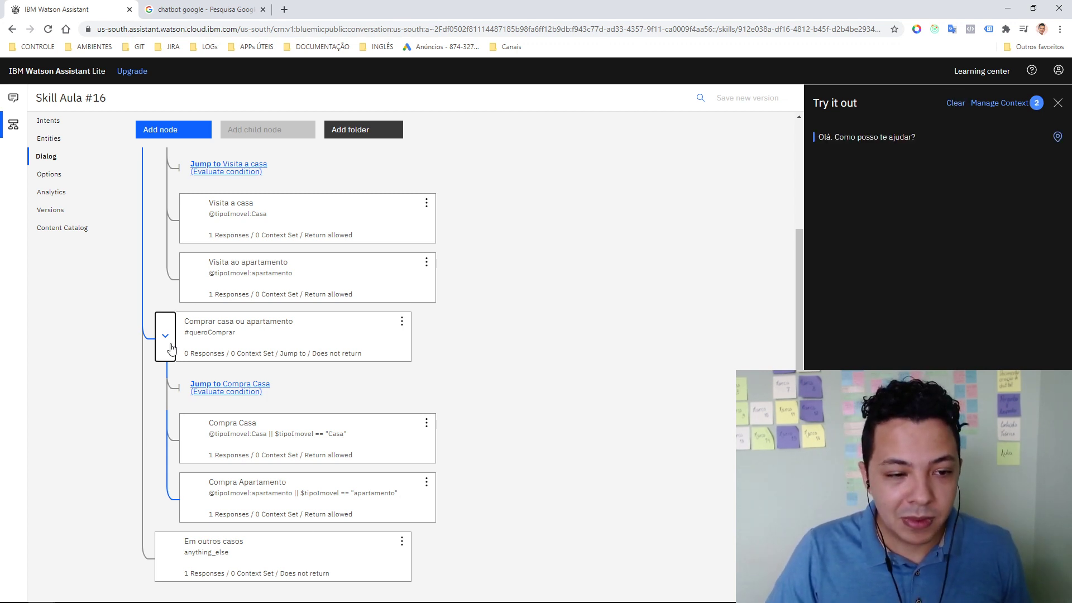
{"action": "left_click", "coordinate": [169, 342]}
{"action": "left_click", "coordinate": [163, 274]}
{"action": "left_click", "coordinate": [273, 269]}
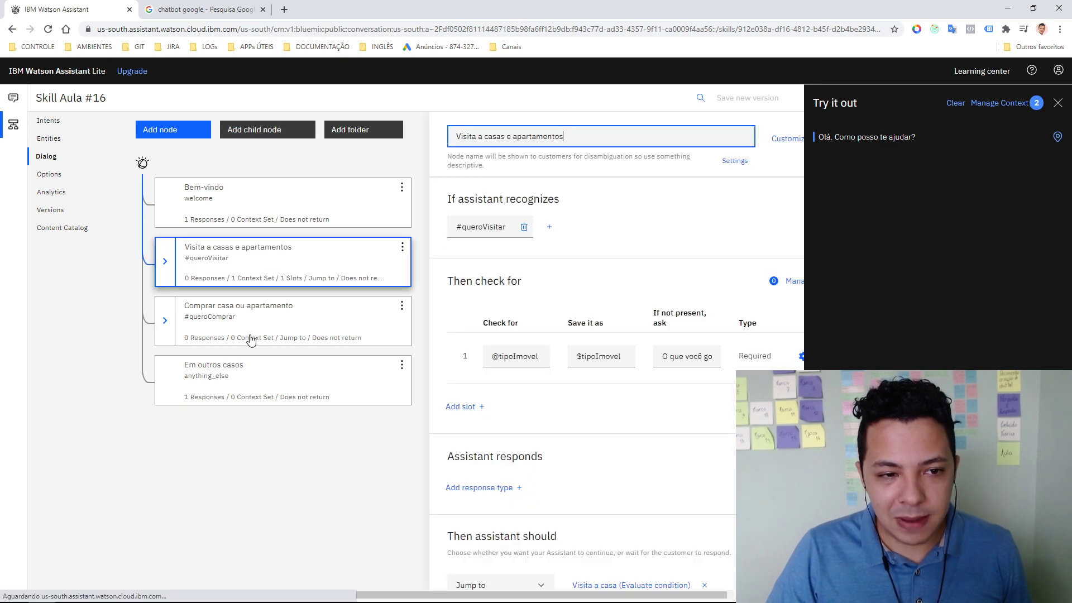
{"action": "left_click", "coordinate": [238, 330]}
{"action": "left_click", "coordinate": [173, 268]}
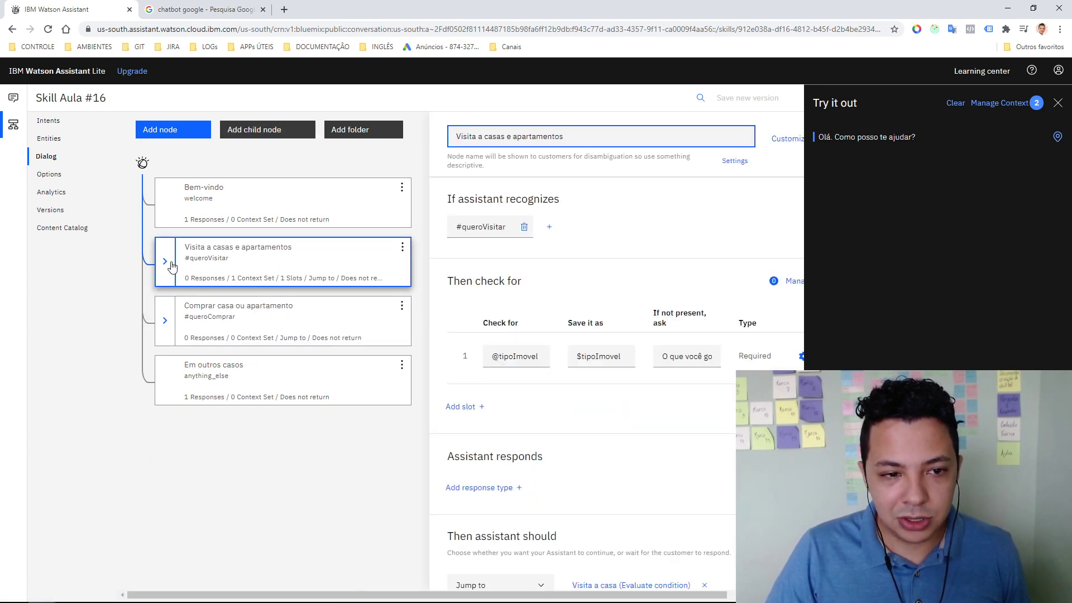
{"action": "left_click", "coordinate": [171, 266]}
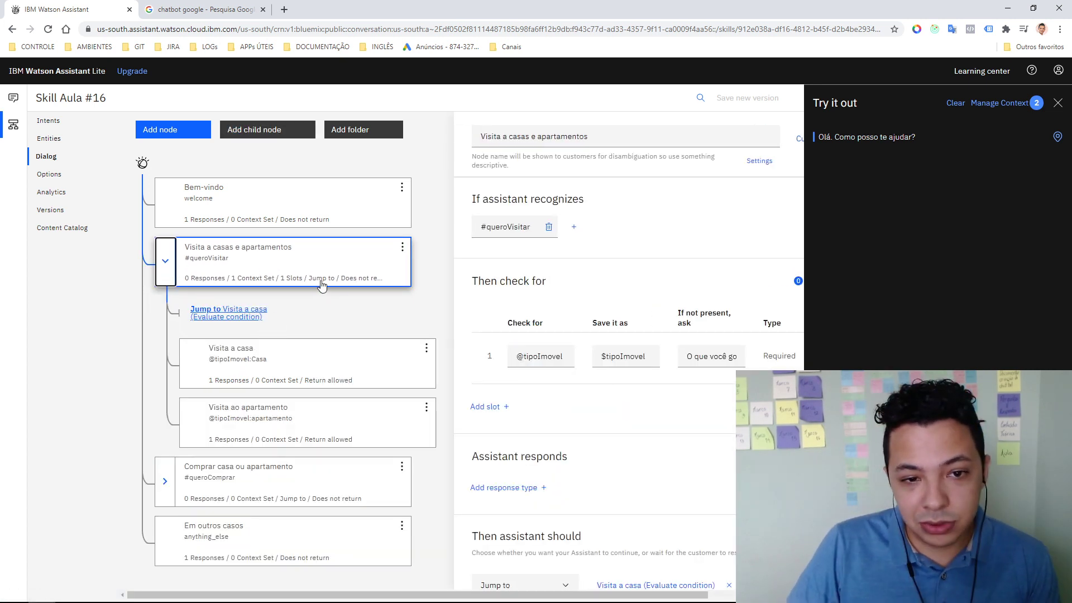
Close the trial chat and remove the jump from the "Visita a casas e apartamentos" node
{"action": "scroll", "coordinate": [467, 331], "scroll_direction": "down", "scroll_amount": 1}
{"action": "left_click", "coordinate": [1058, 103]}
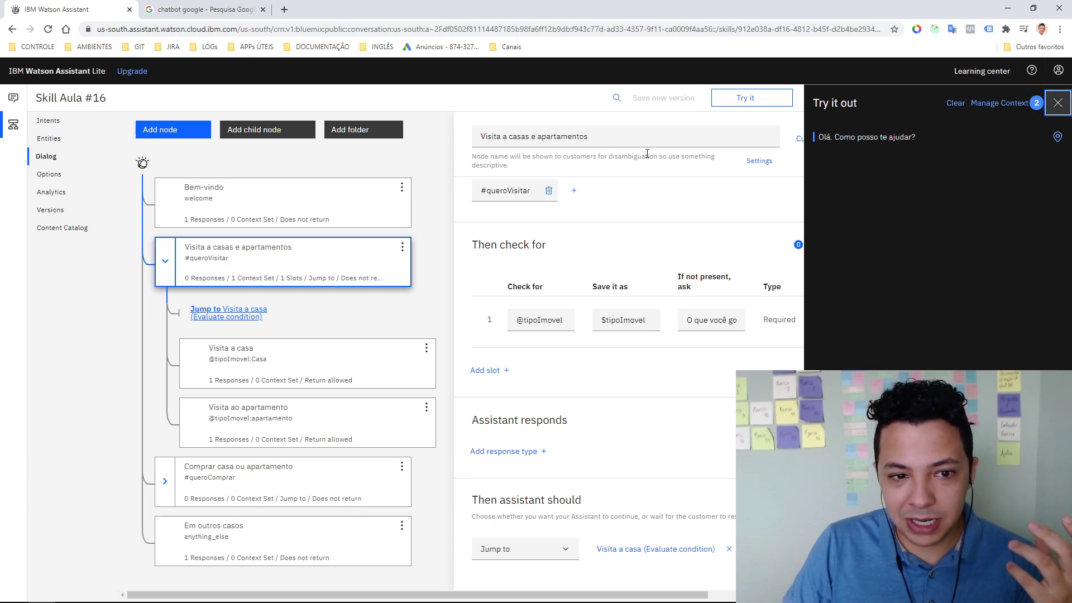
{"action": "left_click", "coordinate": [894, 558]}
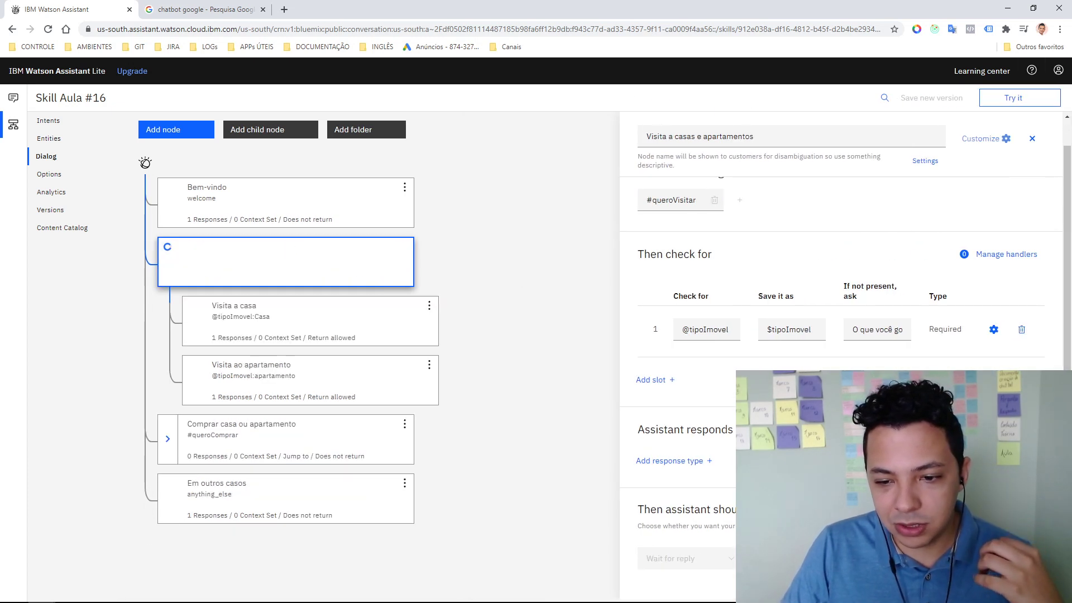
Make the "Visita a casas e apartamentos" node jump to its child "Visita a casa", evaluating that node's condition
{"action": "left_click", "coordinate": [732, 565]}
{"action": "scroll", "coordinate": [725, 488], "scroll_direction": "down", "scroll_amount": 1}
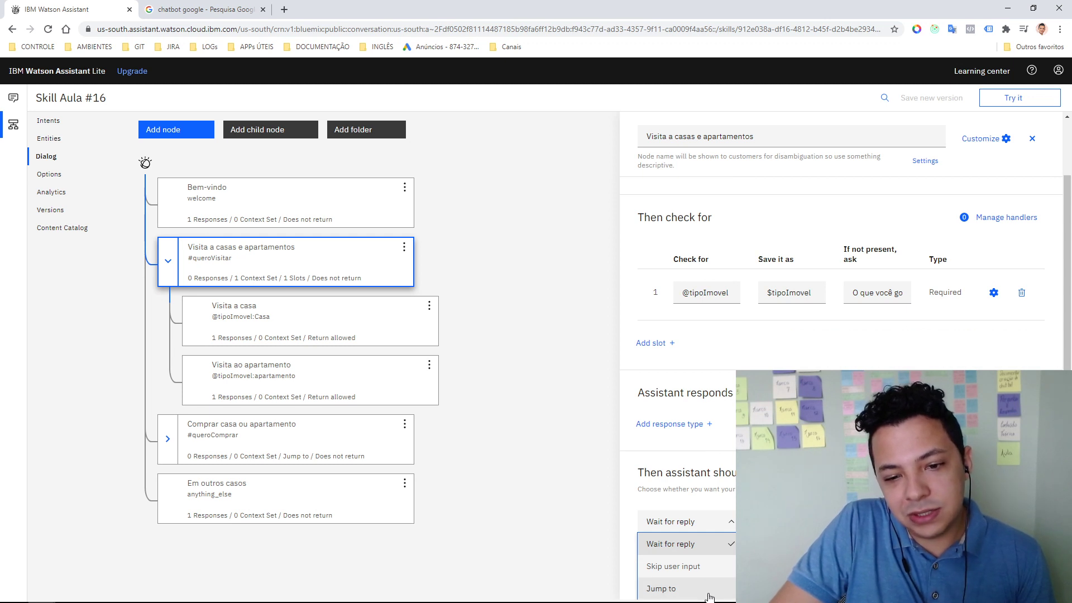
{"action": "left_click", "coordinate": [661, 589]}
{"action": "left_click", "coordinate": [332, 357]}
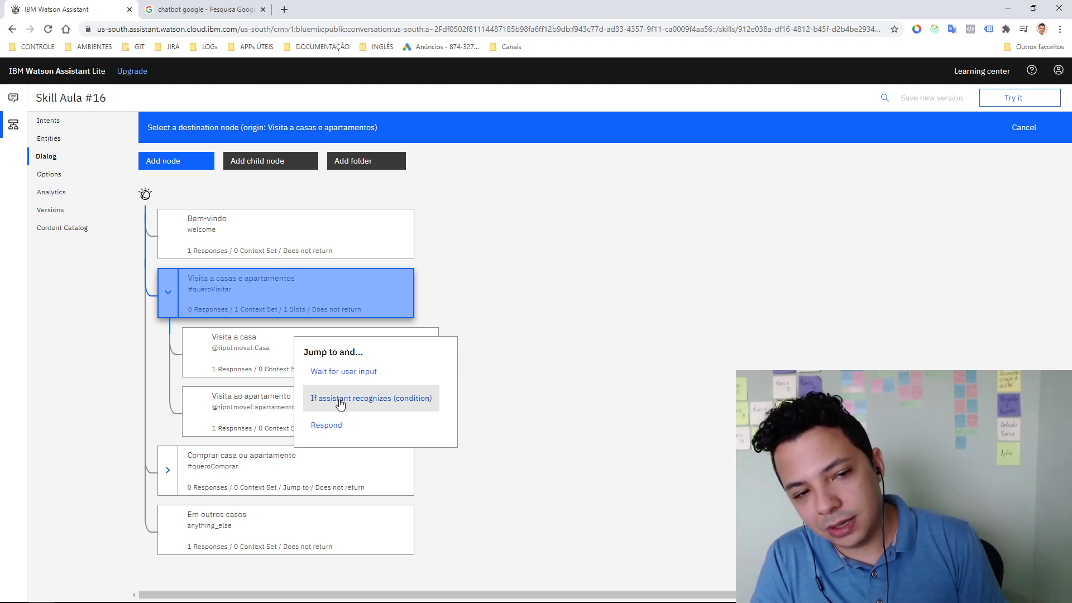
{"action": "left_click", "coordinate": [333, 400]}
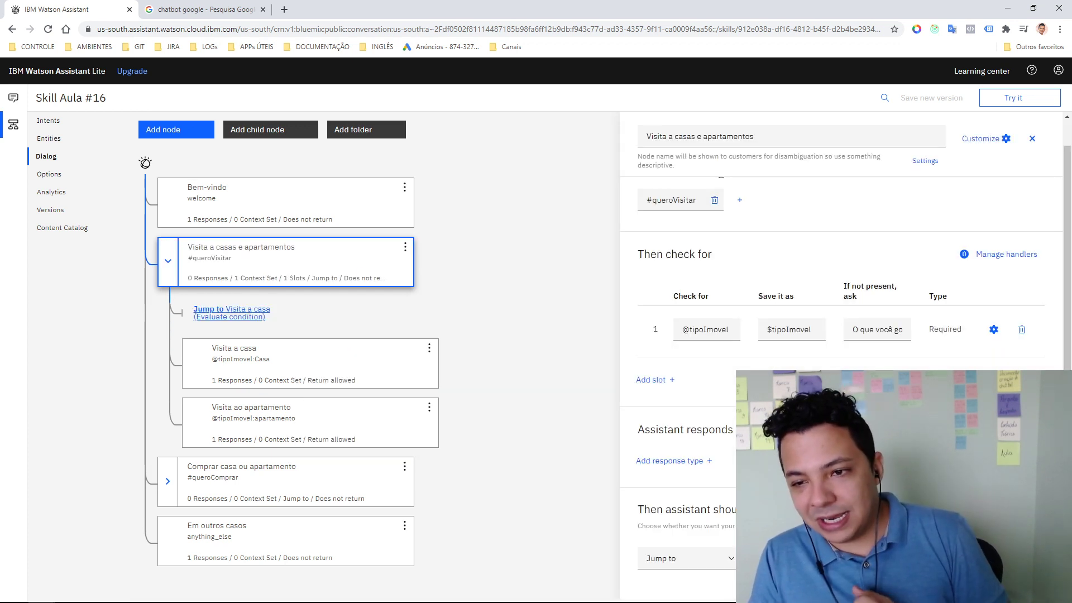
Review the customization settings of the "Visita a casas e apartamentos" node, close them unchanged and collapse its child nodes
{"action": "left_click", "coordinate": [977, 140]}
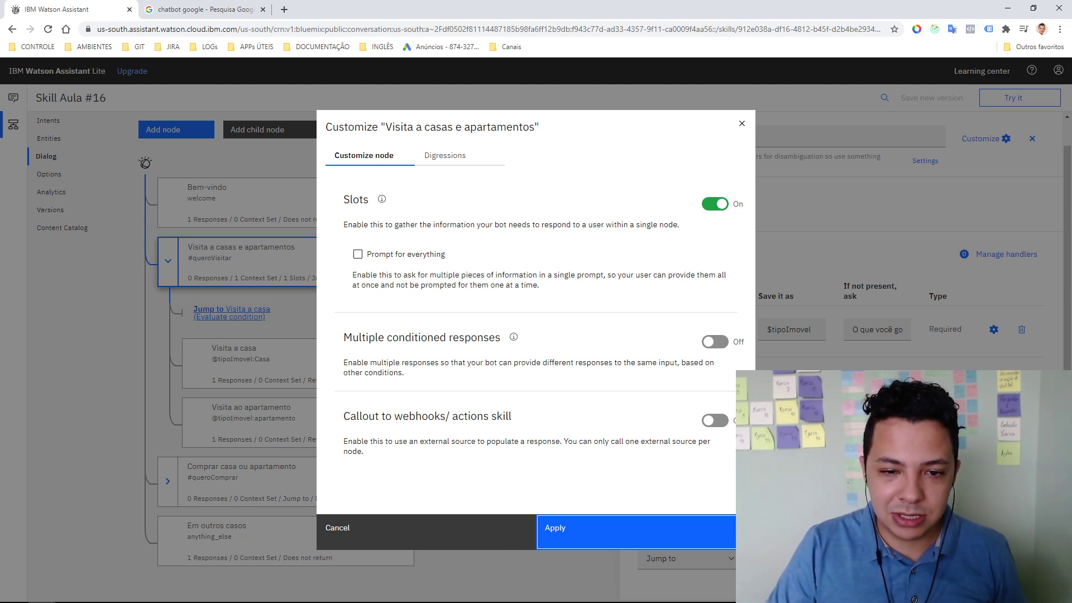
{"action": "left_click", "coordinate": [742, 123]}
{"action": "left_click", "coordinate": [167, 278]}
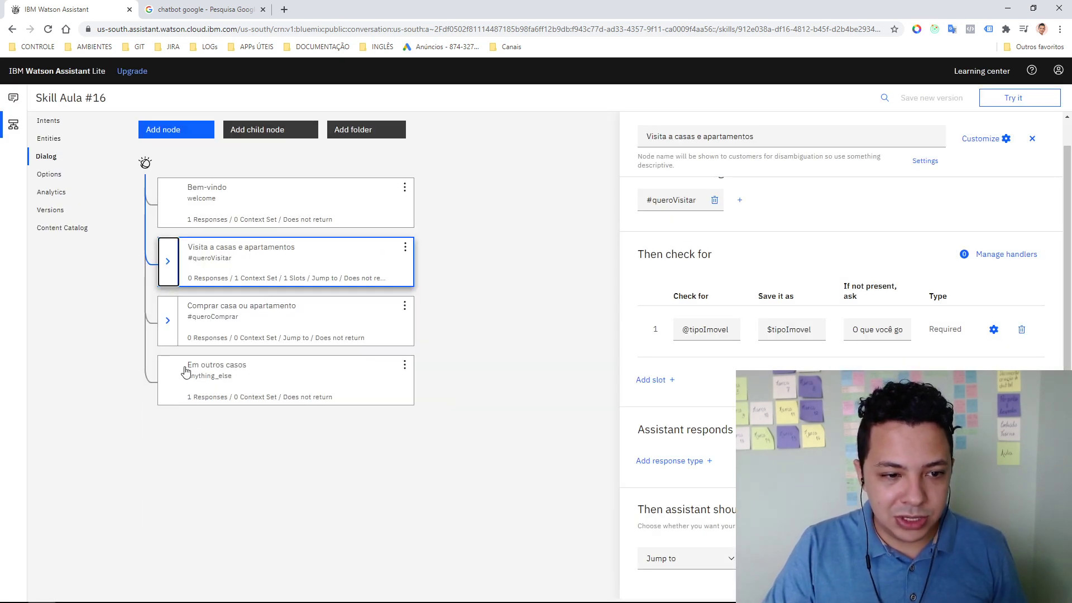
Open the "Comprar casa ou apartamento" node, look over its child nodes and collapse them again
{"action": "left_click", "coordinate": [169, 327]}
{"action": "left_click", "coordinate": [173, 324]}
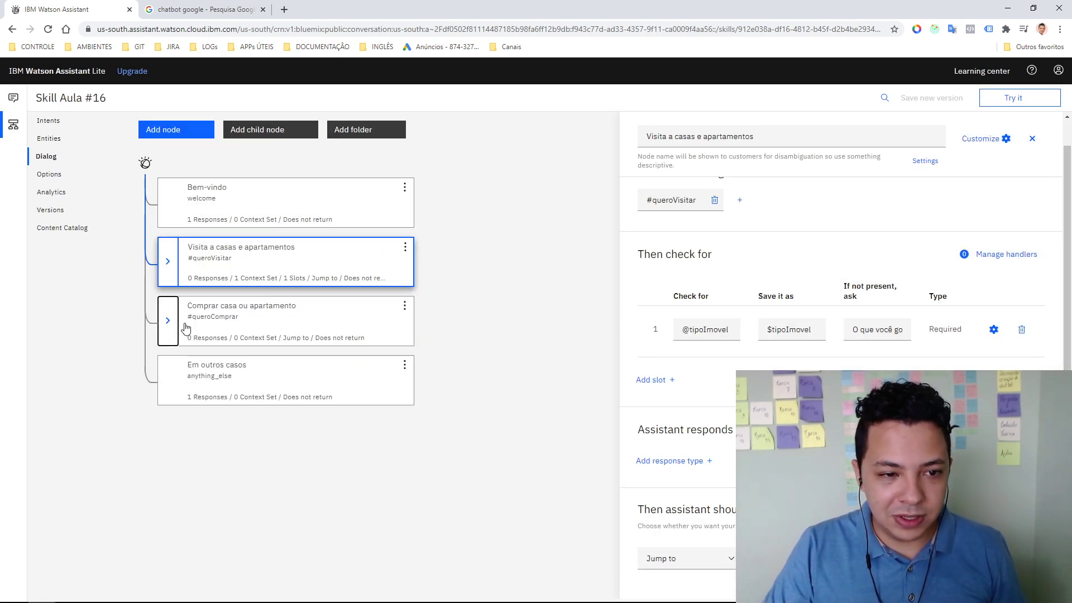
{"action": "left_click", "coordinate": [239, 325]}
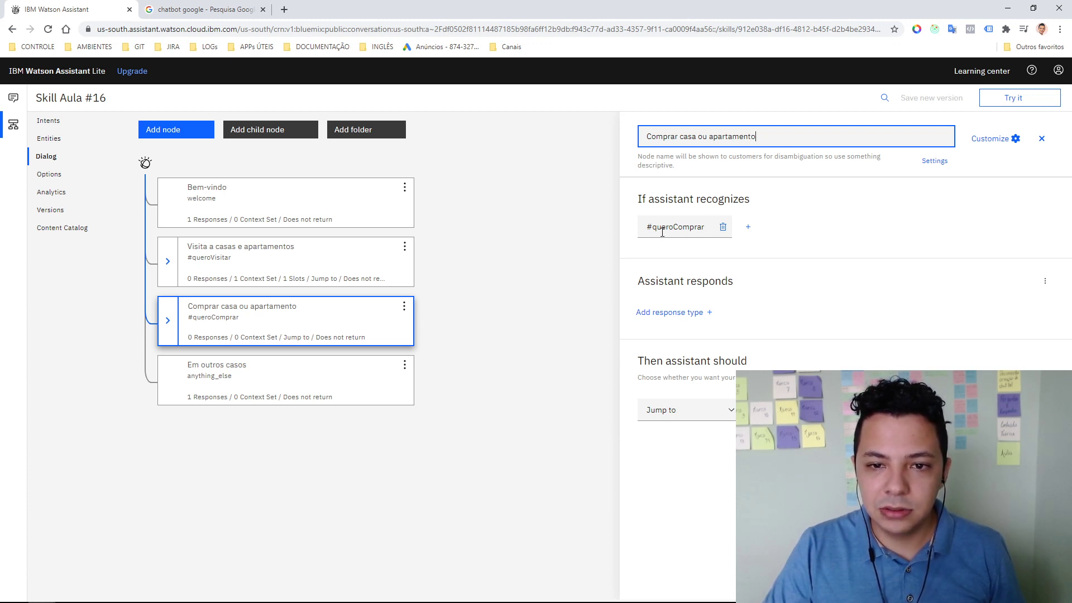
{"action": "left_click", "coordinate": [163, 334]}
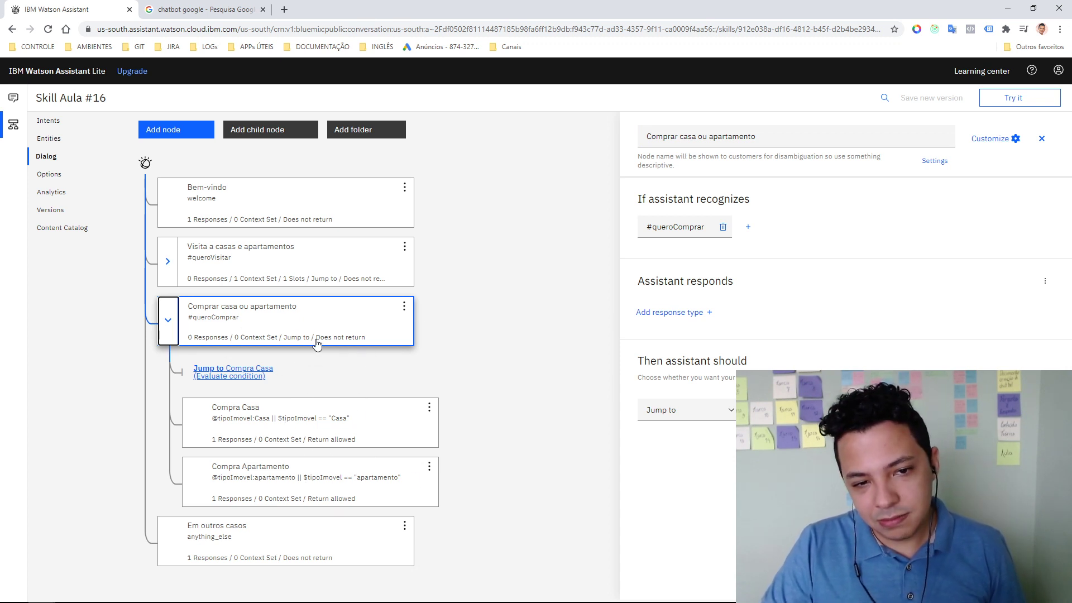
{"action": "left_click", "coordinate": [172, 329]}
Add a node above "Comprar casa ou apartamento" and name it "Comprar casa ou apartamento (Compactado)"
{"action": "left_click", "coordinate": [403, 309]}
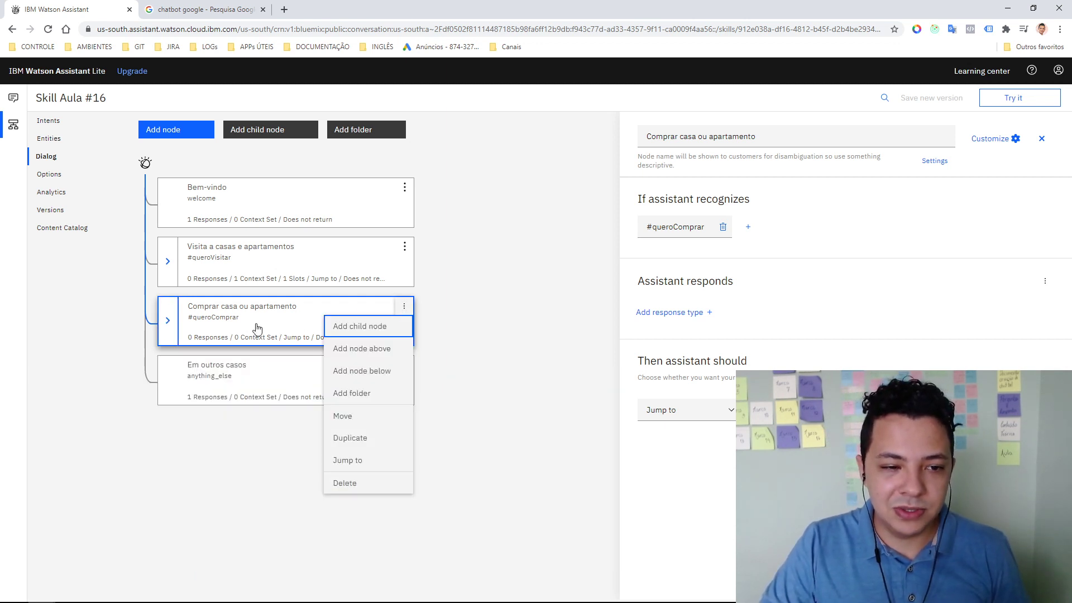
{"action": "key", "text": "Escape"}
{"action": "left_click", "coordinate": [405, 307]}
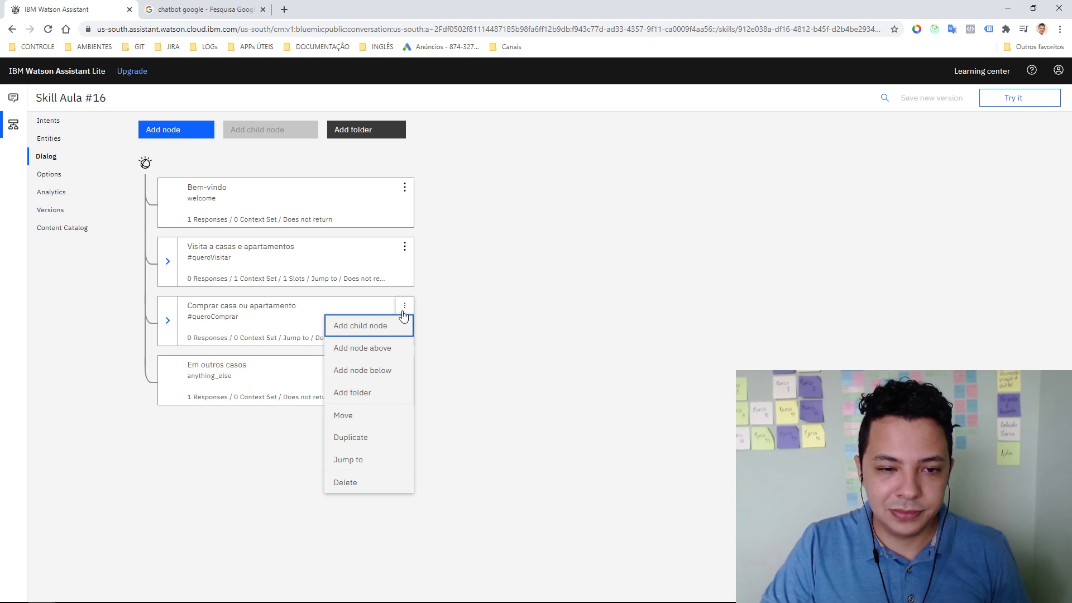
{"action": "left_click", "coordinate": [374, 348]}
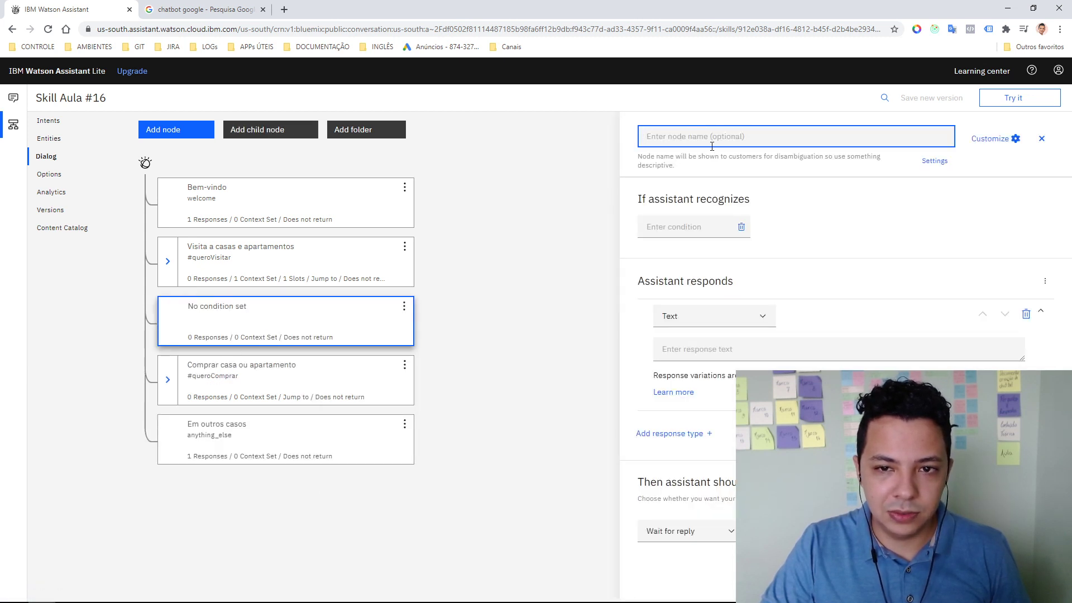
{"action": "type", "text": "Com"}
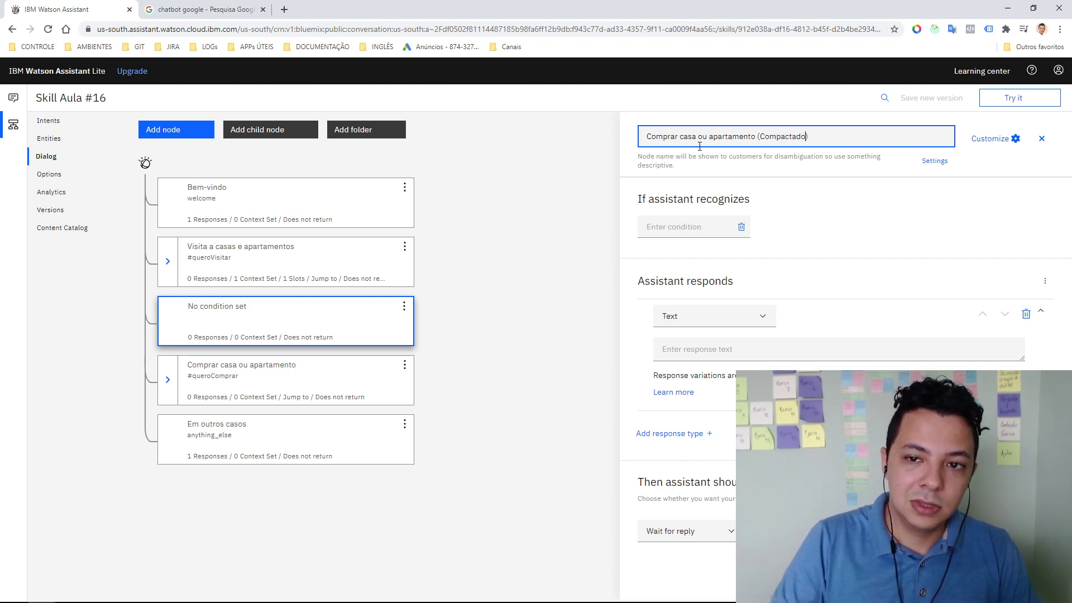
{"action": "left_click", "coordinate": [849, 219]}
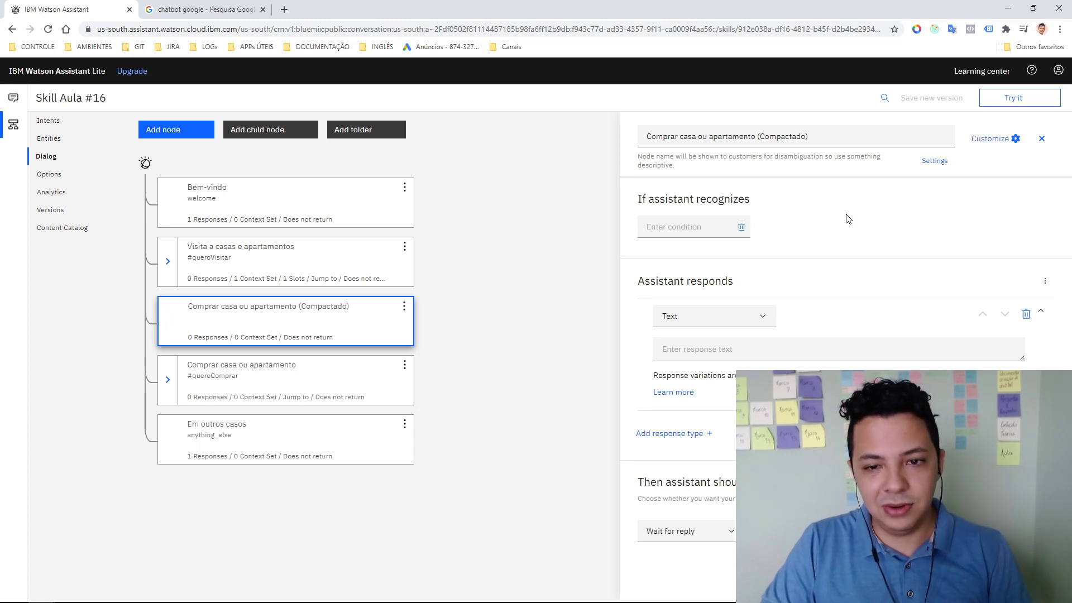
Set the condition of the "Comprar casa ou apartamento (Compactado)" node to the #queroComprar intent
{"action": "left_click", "coordinate": [678, 224]}
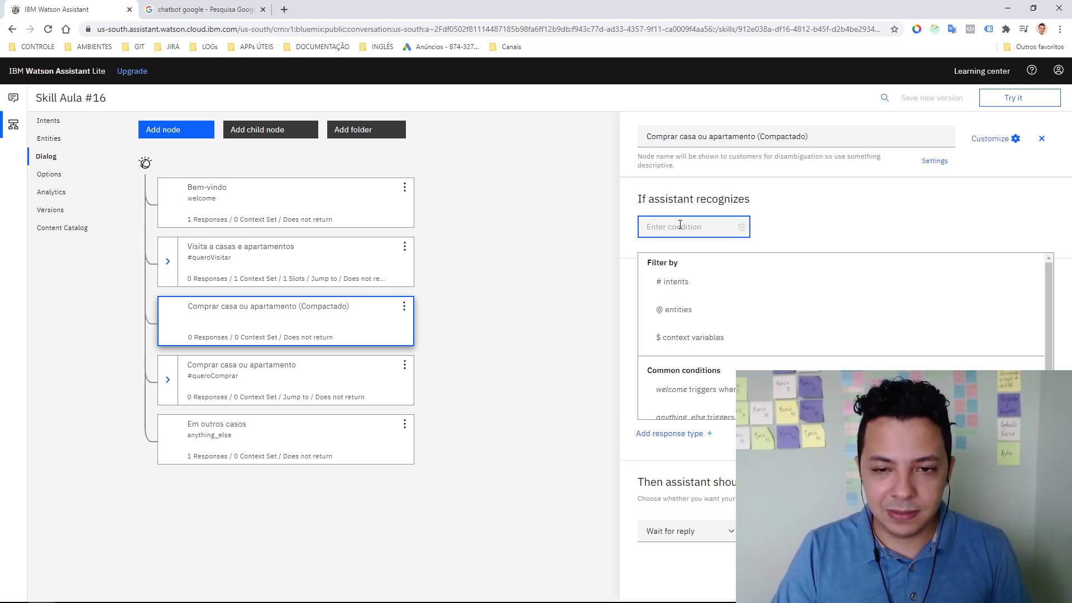
{"action": "type", "text": "#"}
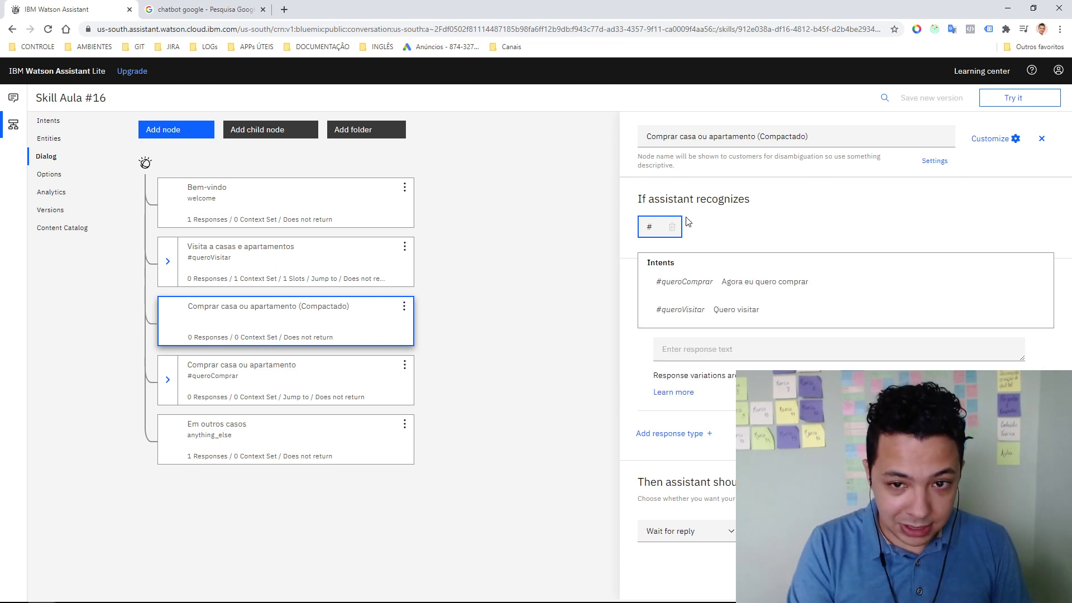
{"action": "key", "text": "Down"}
{"action": "key", "text": "Return"}
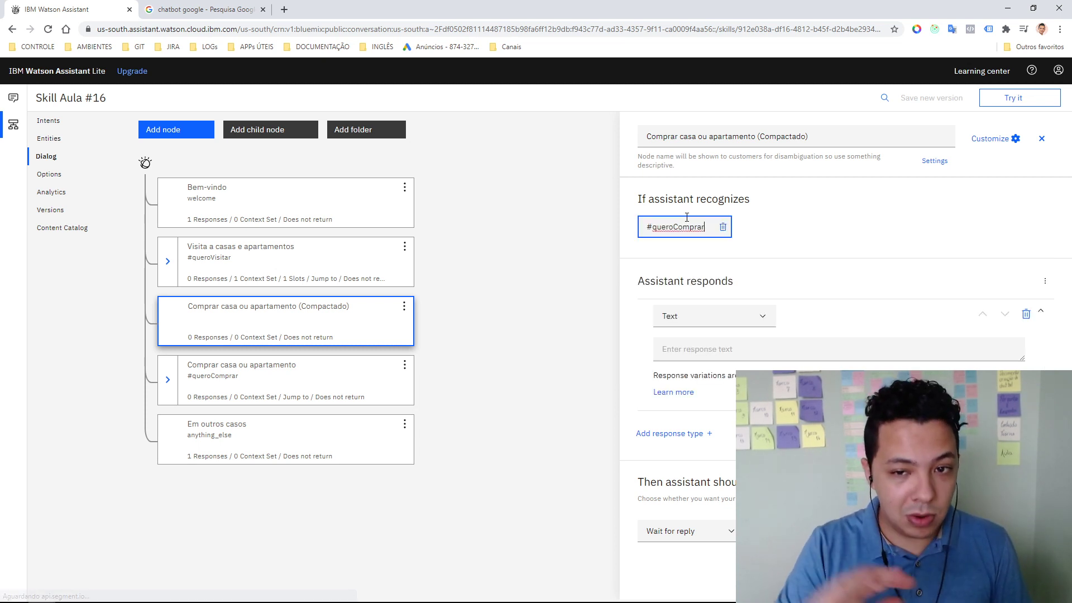
{"action": "left_click", "coordinate": [825, 263]}
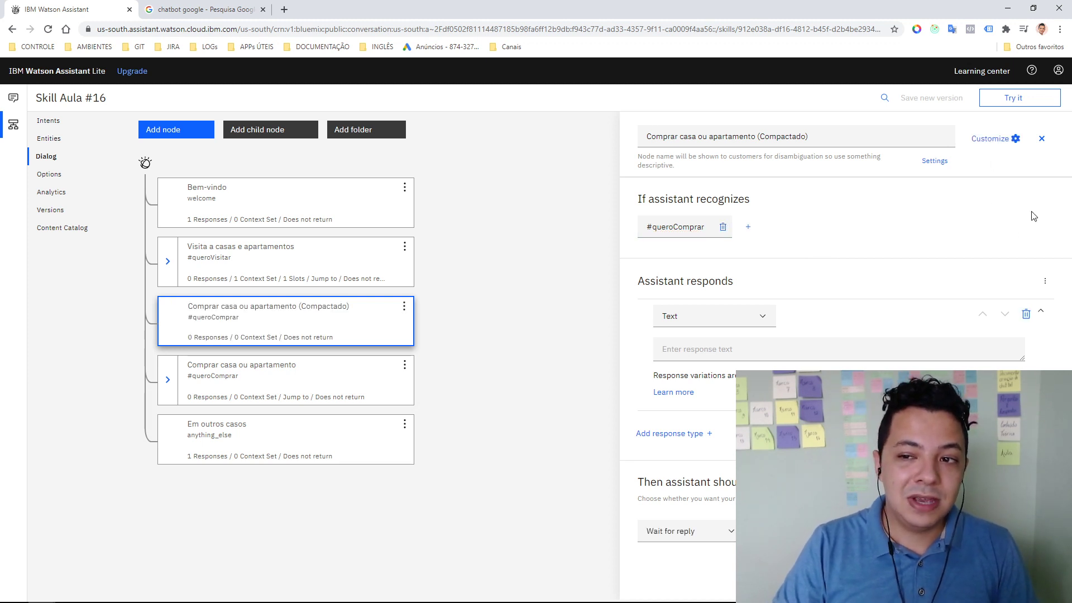
Enable multiple conditioned responses for the "Comprar casa ou apartamento (Compactado)" node and apply the customization
{"action": "left_click", "coordinate": [1006, 139]}
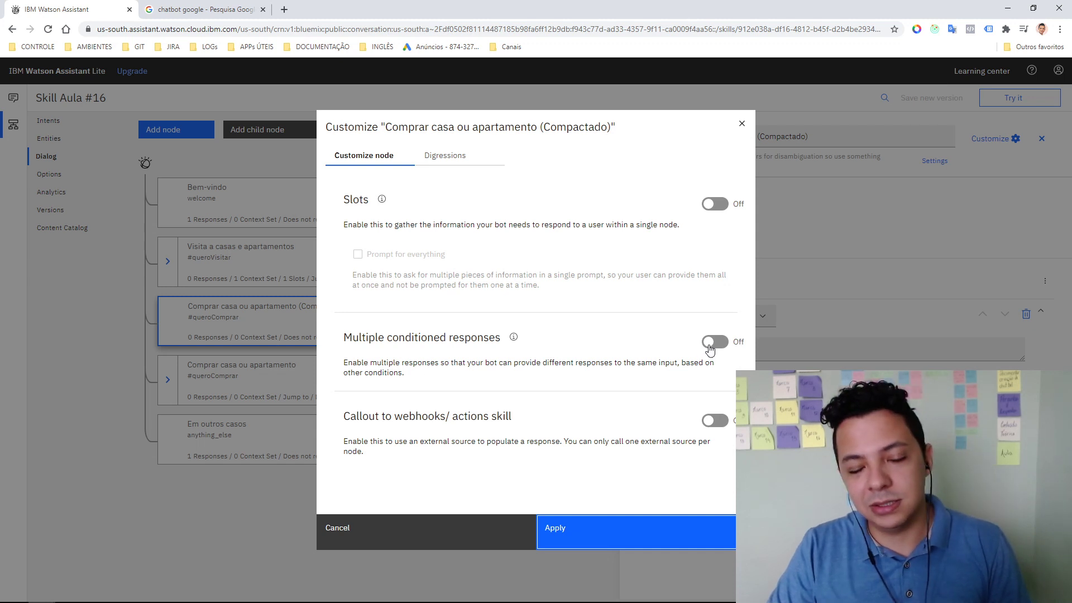
{"action": "left_click", "coordinate": [715, 343]}
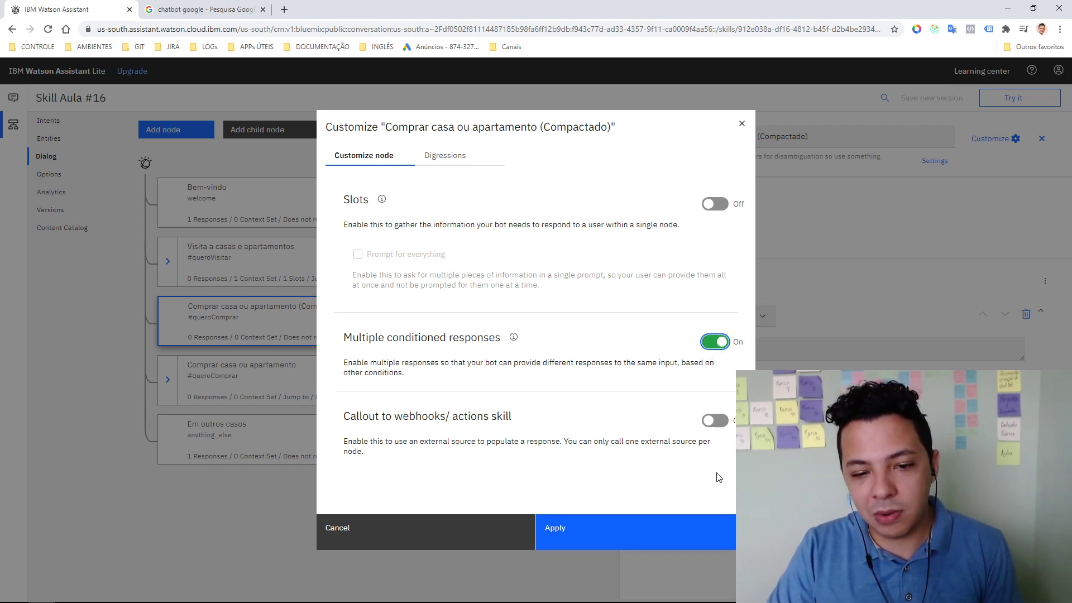
{"action": "left_click", "coordinate": [694, 534]}
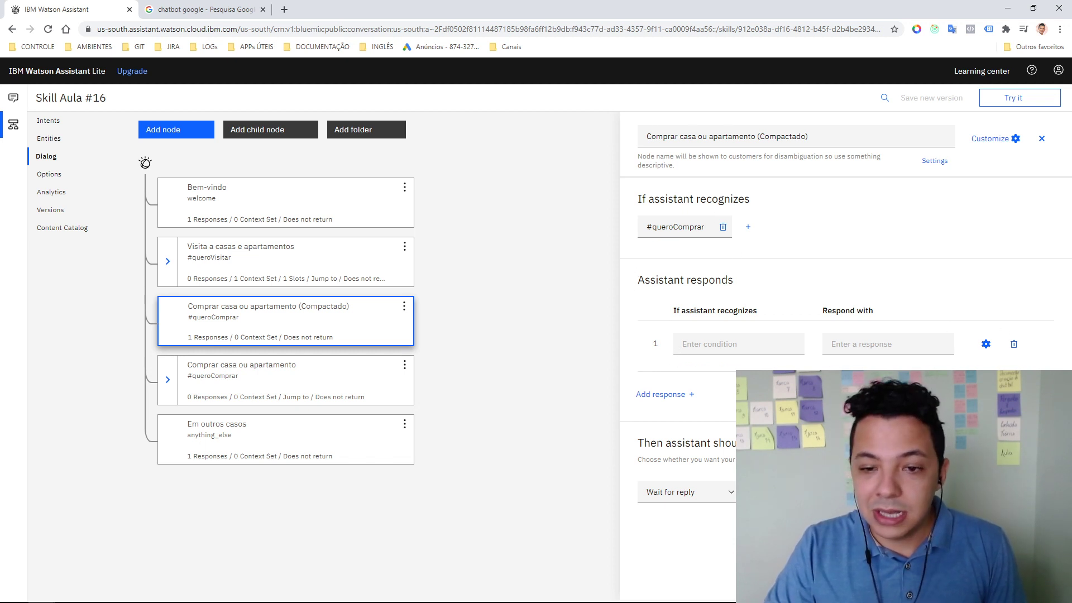
{"action": "left_click", "coordinate": [167, 384]}
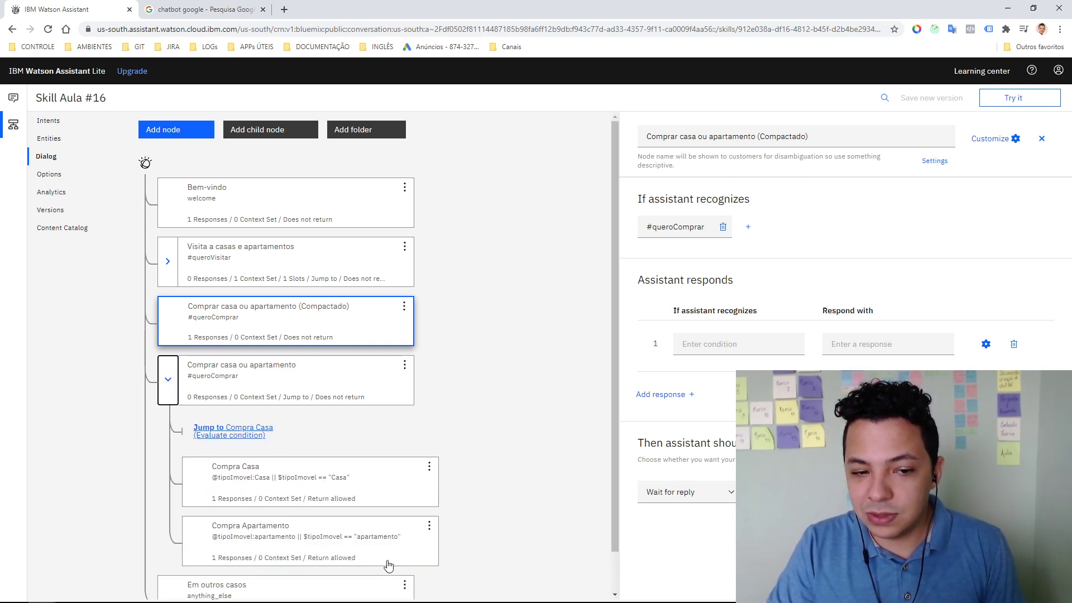
{"action": "left_click", "coordinate": [766, 345]}
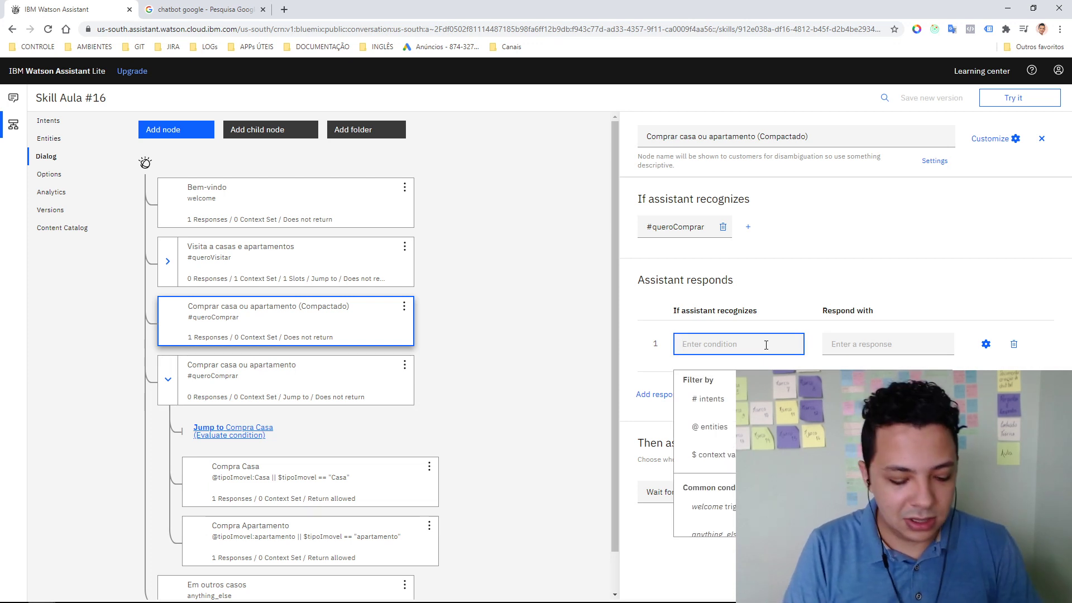
{"action": "type", "text": "@"}
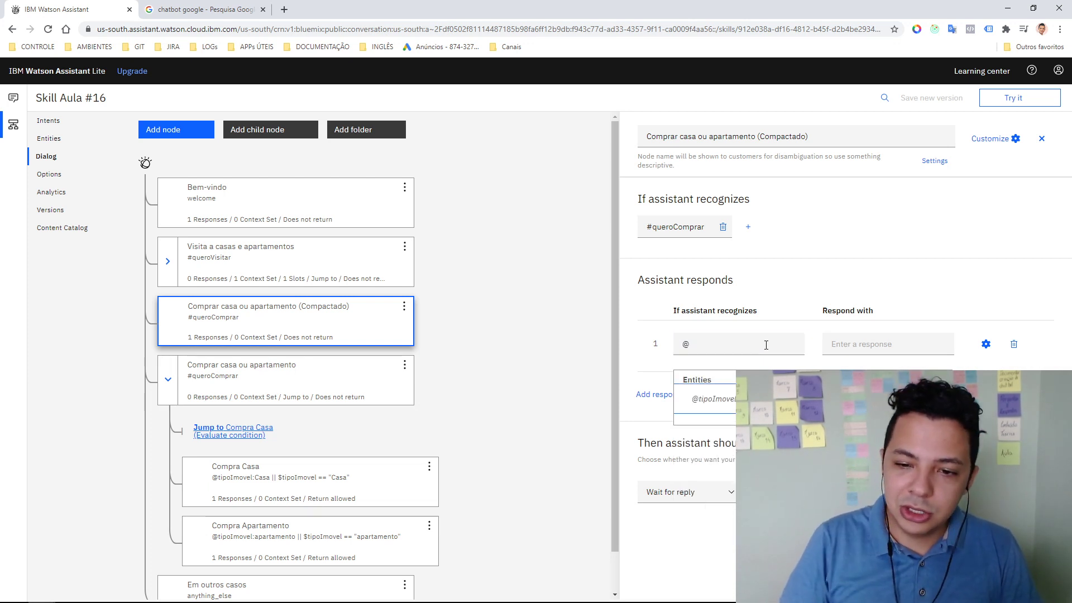
{"action": "key", "text": "Return"}
{"action": "type", "text": "?"}
{"action": "key", "text": "BackSpace"}
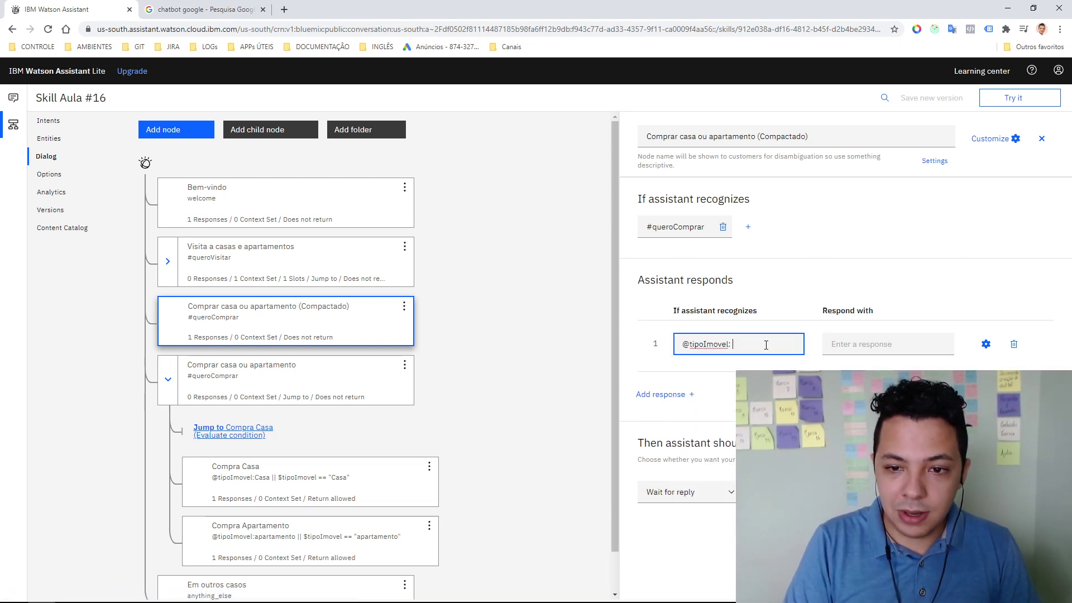
{"action": "type", "text": ":C"}
{"action": "key", "text": "Return"}
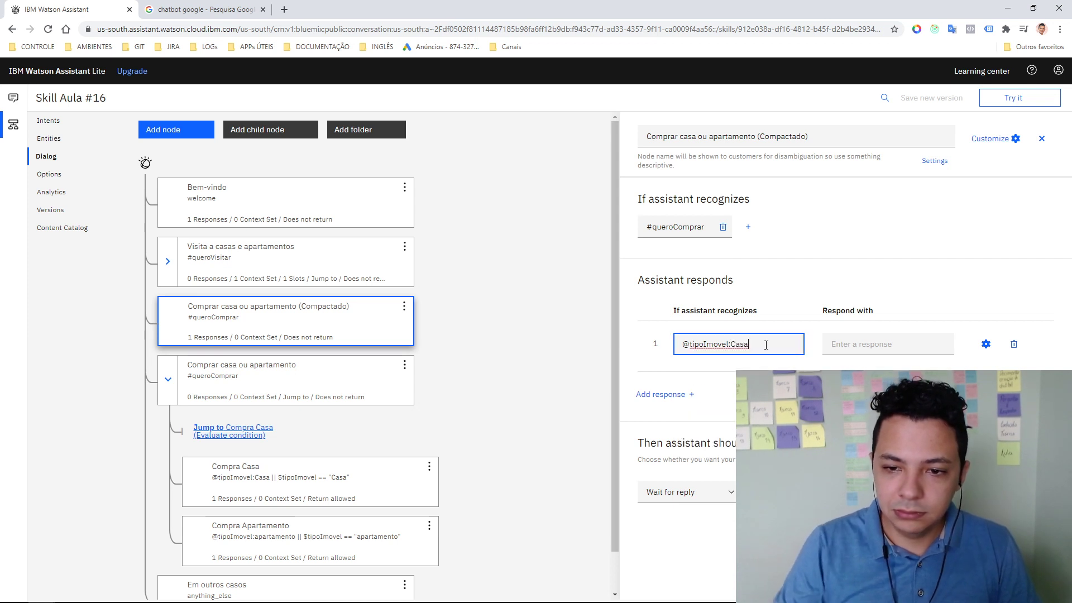
Extend the first response's condition with || $tipoImovel == "Casa"
{"action": "type", "text": "||"}
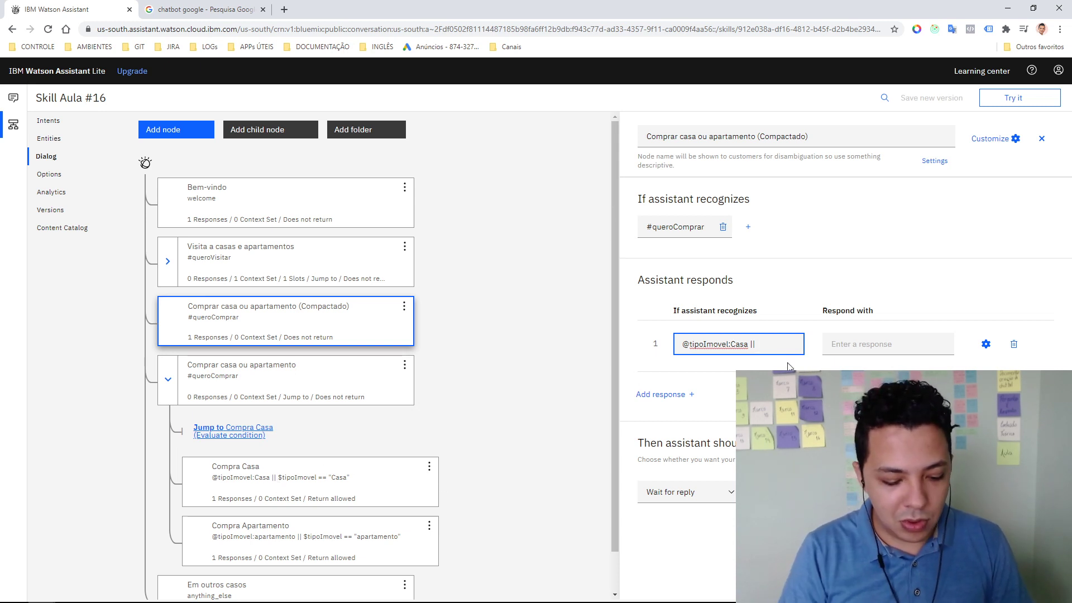
{"action": "type", "text": " $tipoI"}
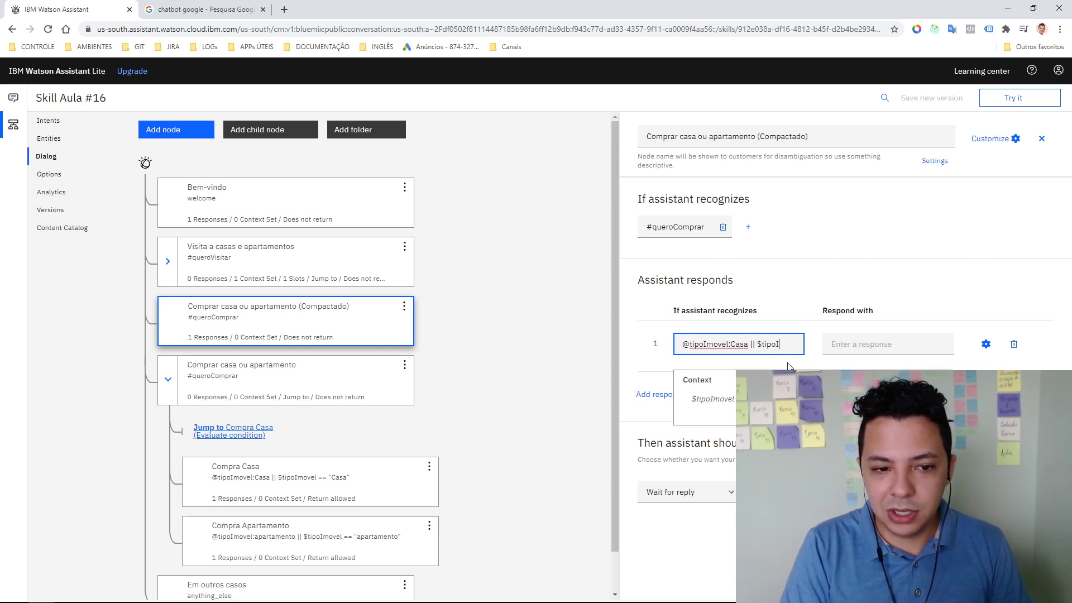
{"action": "type", "text": "movel"}
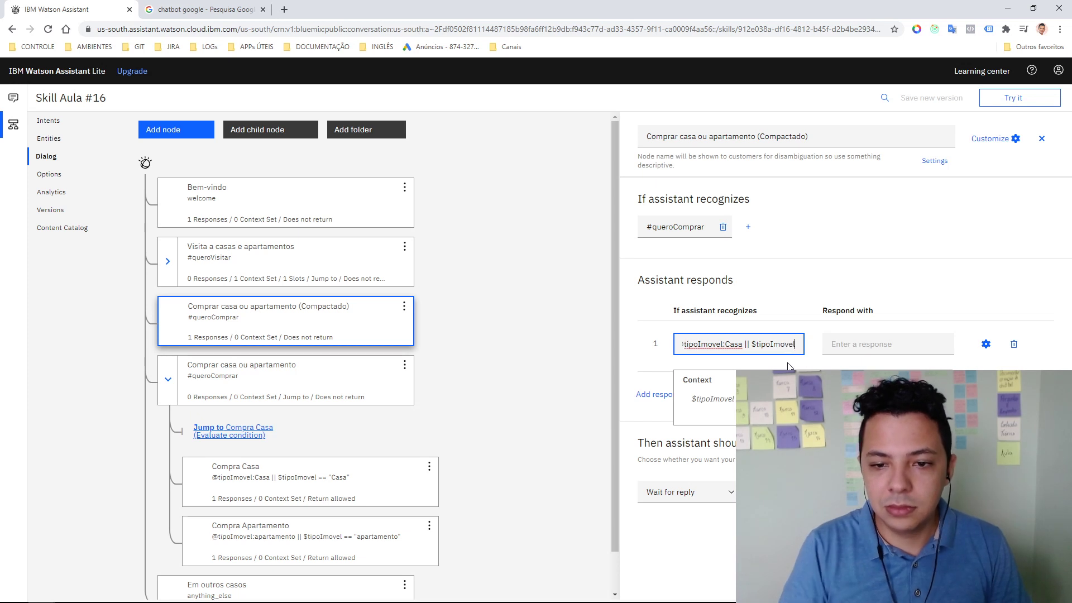
{"action": "type", "text": " =="}
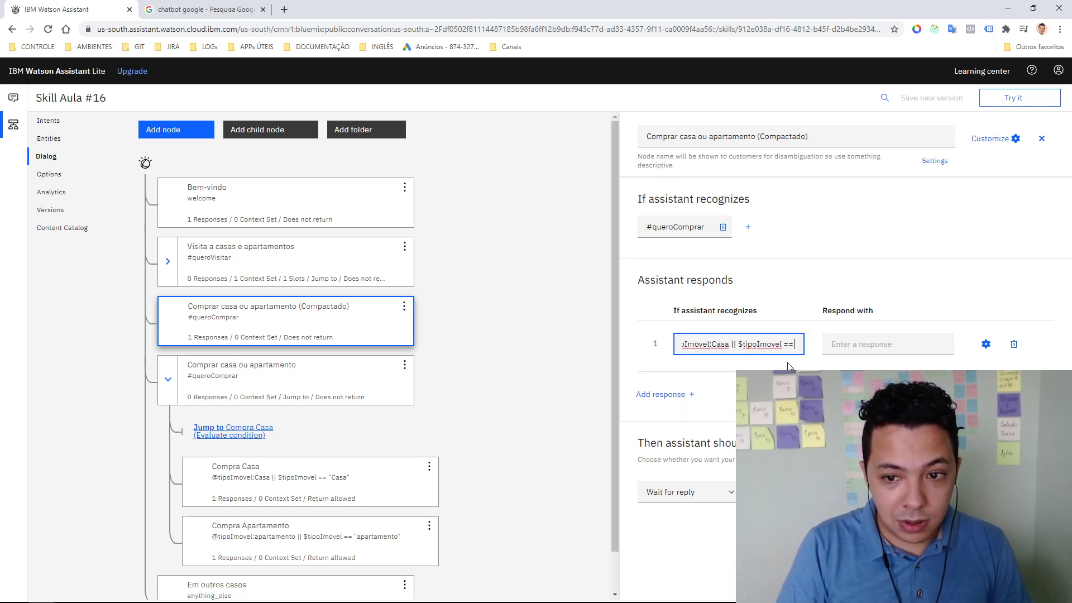
{"action": "type", "text": " \"\""}
{"action": "type", "text": "Casa"}
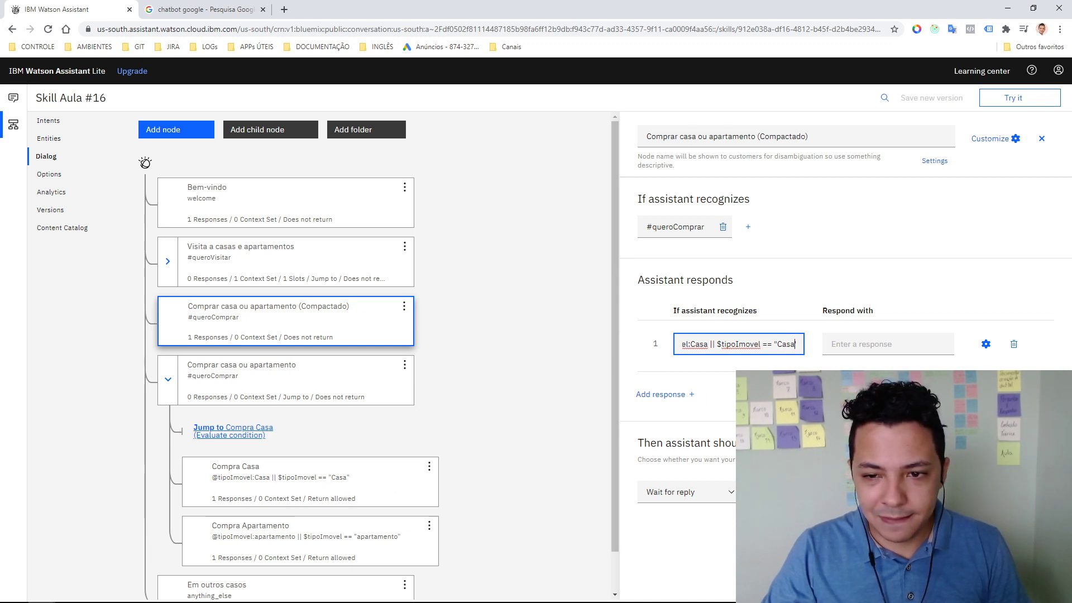
{"action": "left_click", "coordinate": [665, 394]}
{"action": "left_click", "coordinate": [710, 402]}
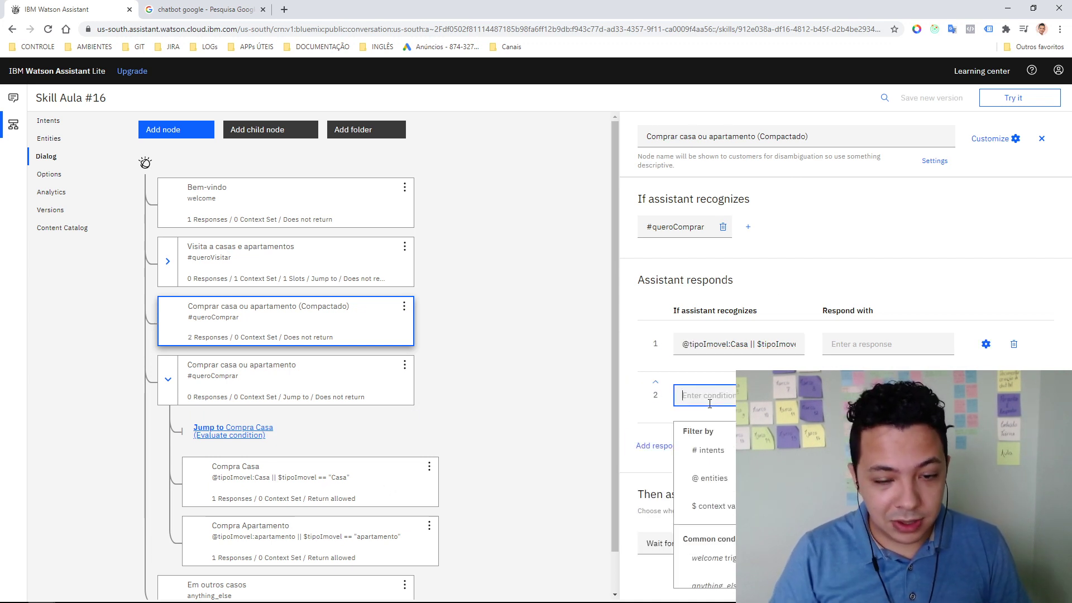
{"action": "type", "text": "tipoImovel:"}
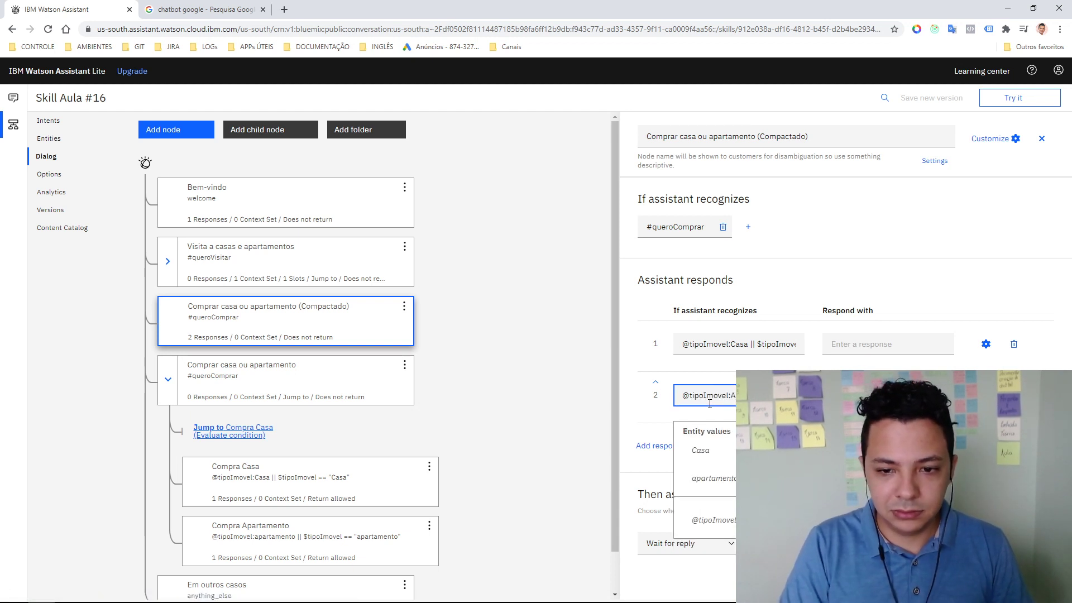
{"action": "type", "text": "a"}
{"action": "left_click", "coordinate": [710, 404]}
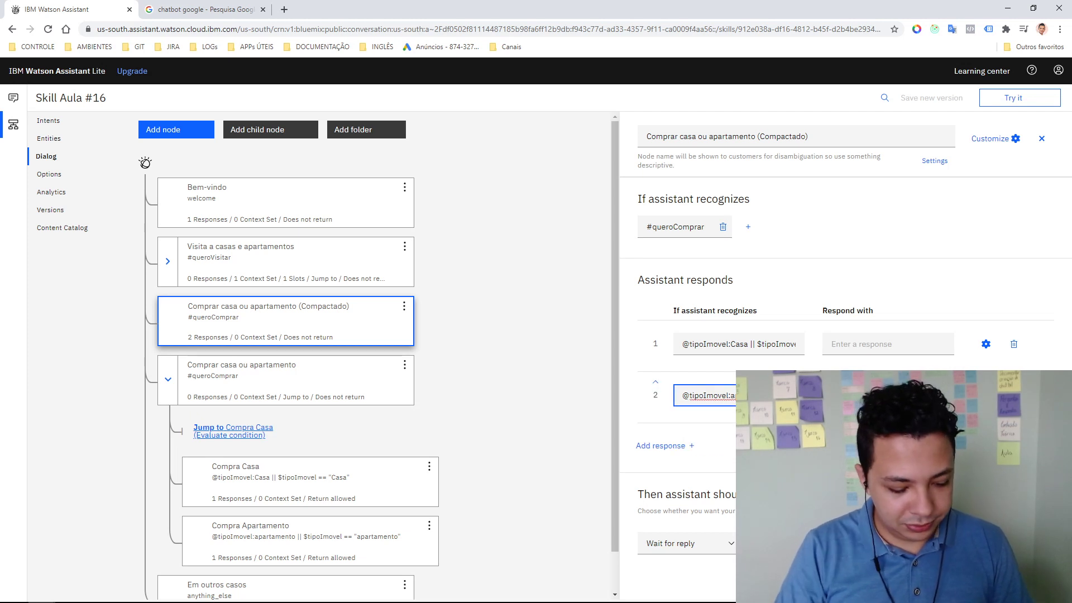
Extend the compact node's second response condition with || $tipoImovel == "apartamento"
{"action": "key", "text": "Escape"}
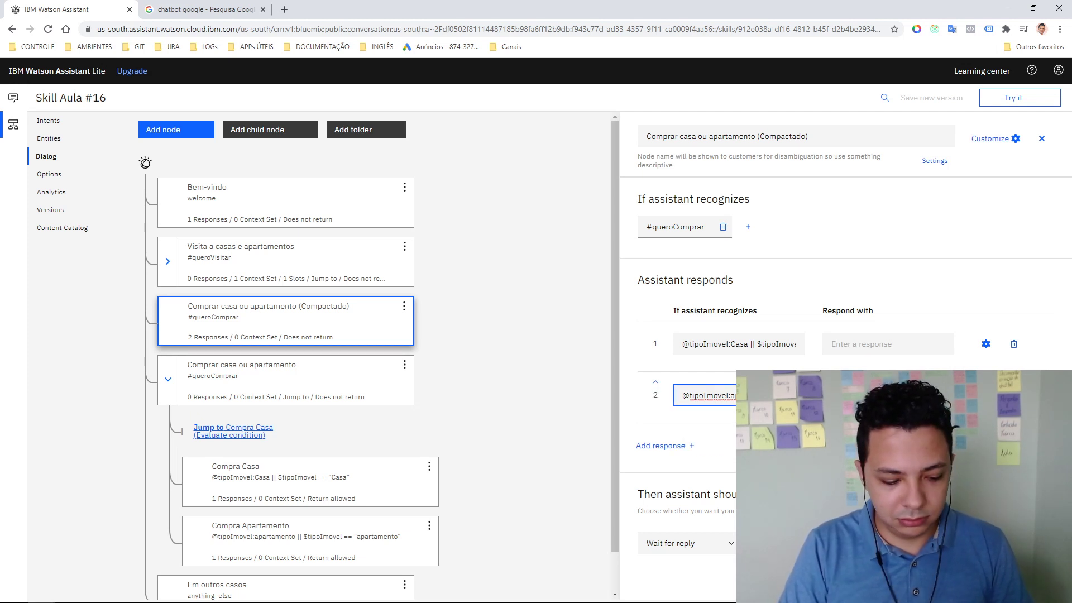
{"action": "type", "text": "$tip"}
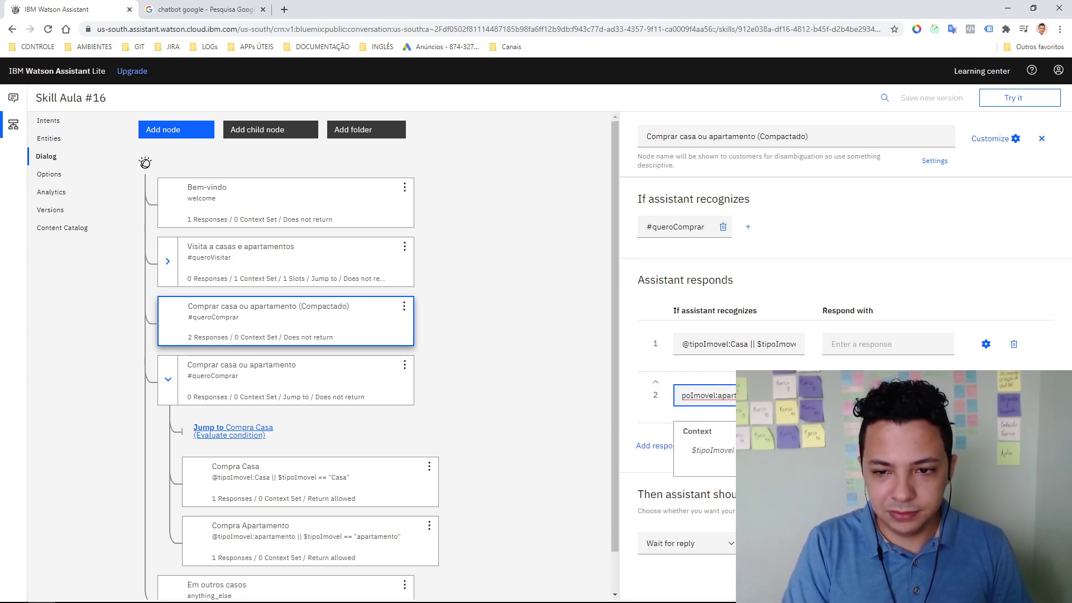
{"action": "type", "text": "mv"}
{"action": "key", "text": "BackSpace"}
{"action": "type", "text": "ovel"}
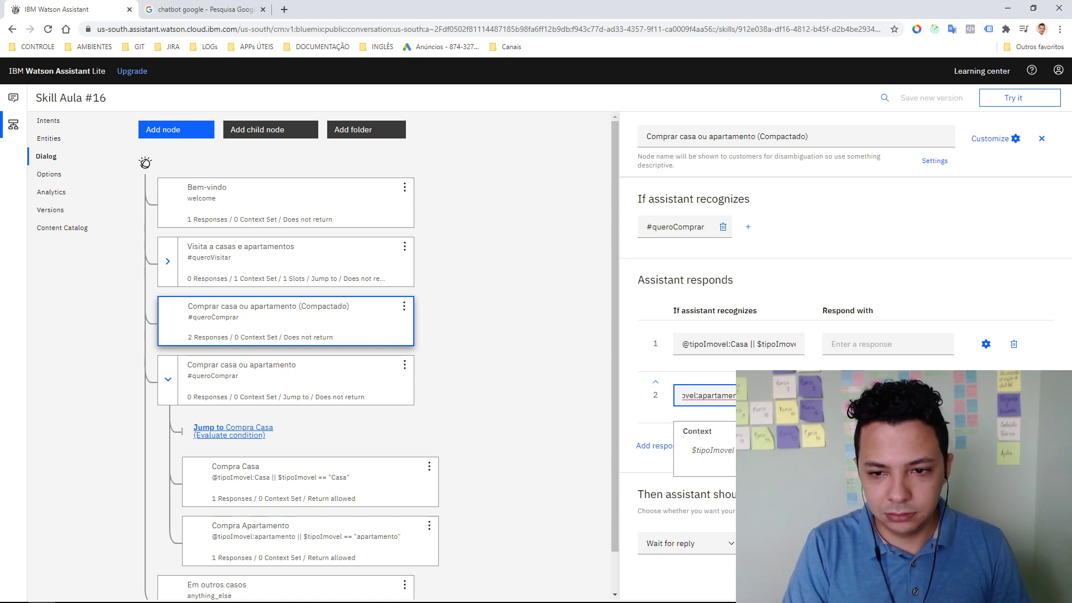
{"action": "type", "text": " ="}
{"action": "key", "text": "BackSpace"}
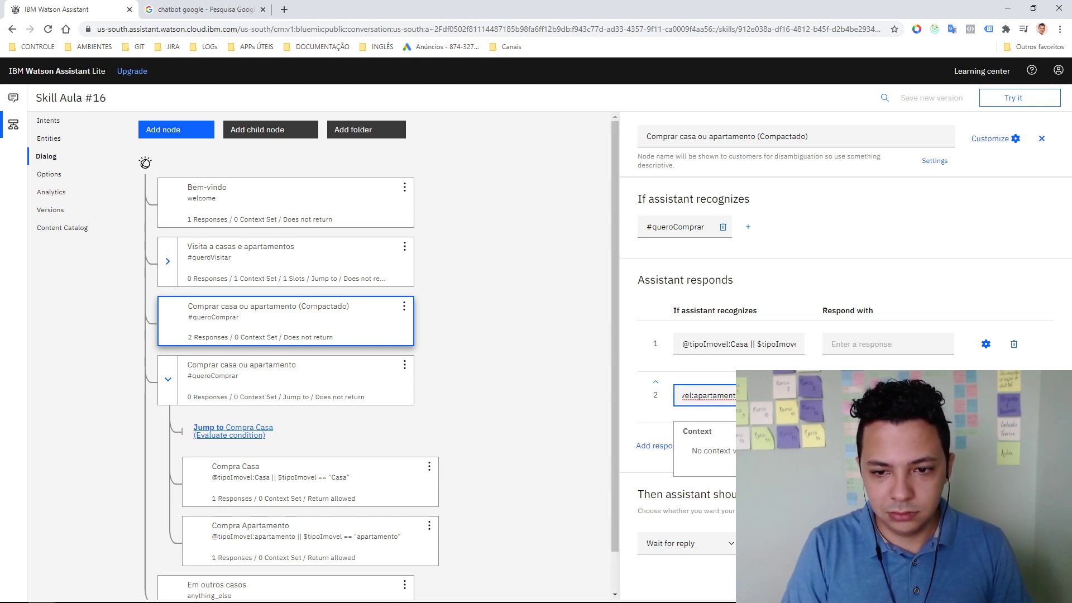
{"action": "type", "text": "== \"a"}
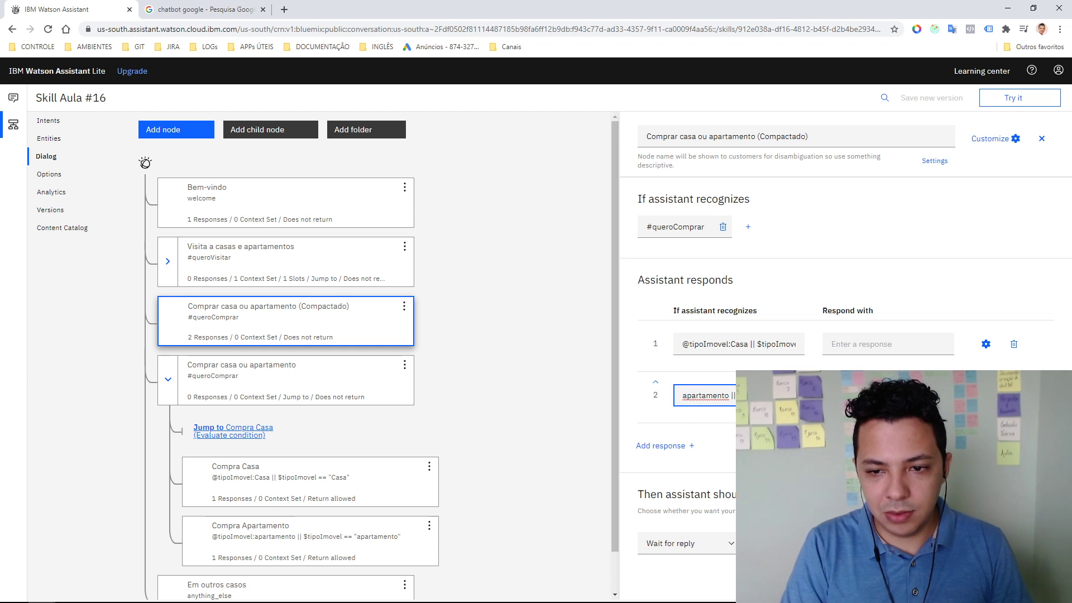
{"action": "type", "text": "part"}
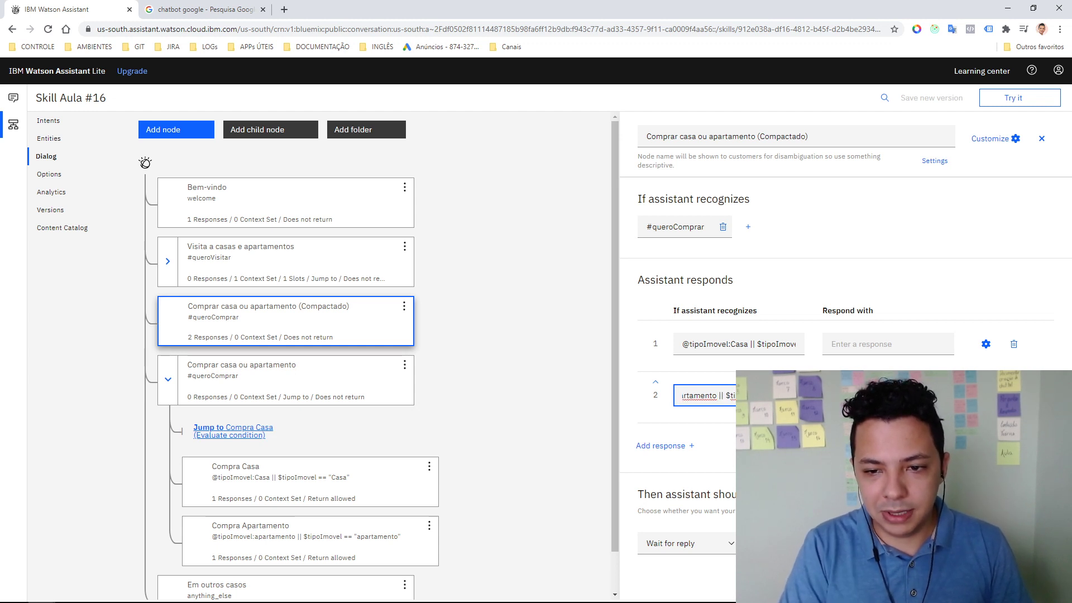
{"action": "type", "text": "amento\""}
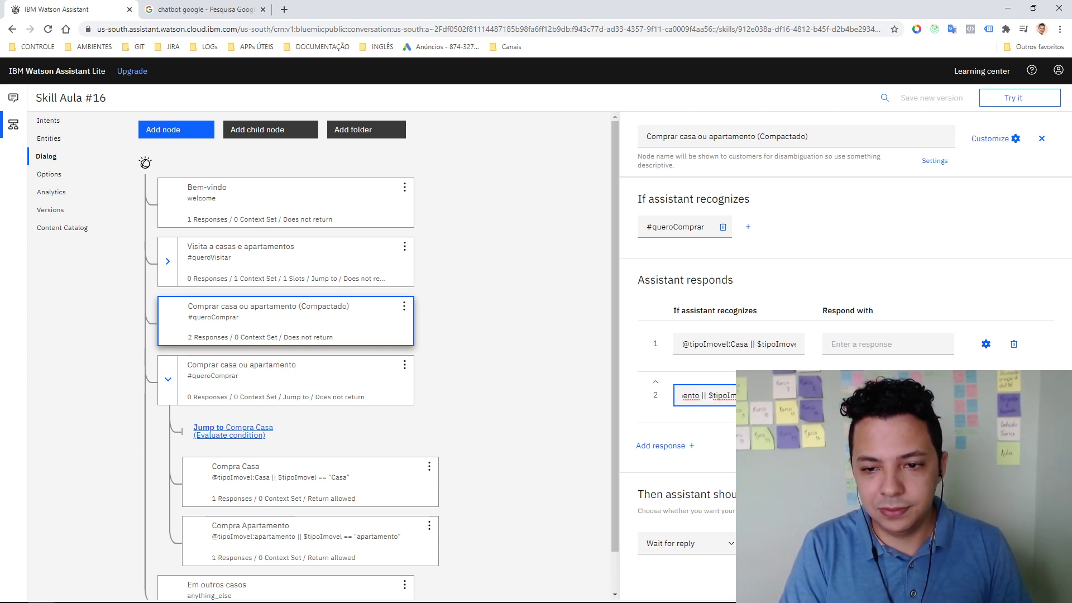
{"action": "left_click", "coordinate": [940, 284]}
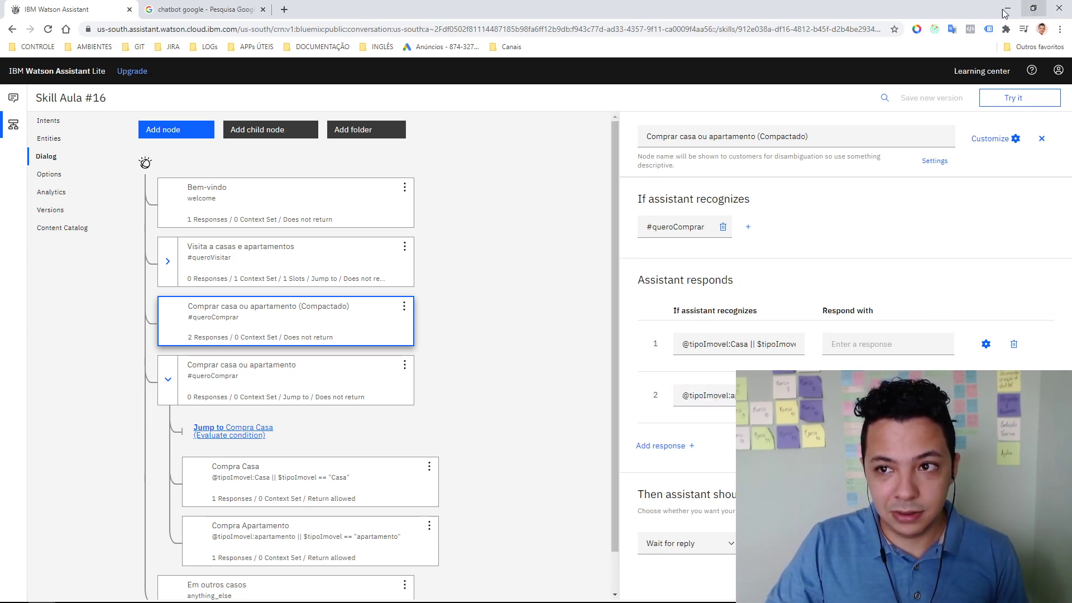
Open the Try it out test chat beside the dialog editor
{"action": "double_click", "coordinate": [858, 24]}
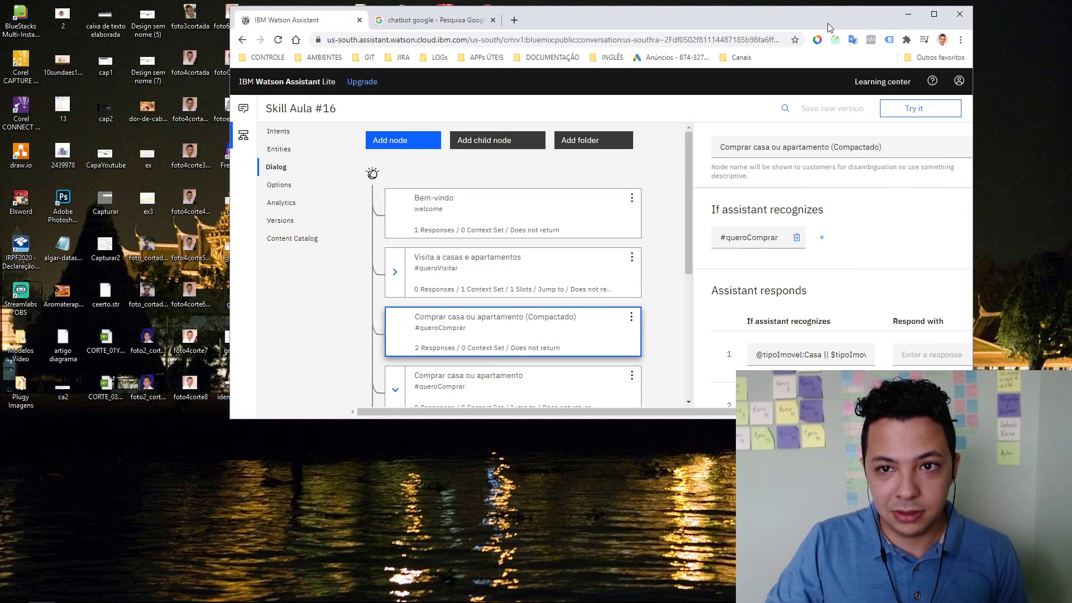
{"action": "double_click", "coordinate": [831, 25]}
{"action": "left_click", "coordinate": [1010, 104]}
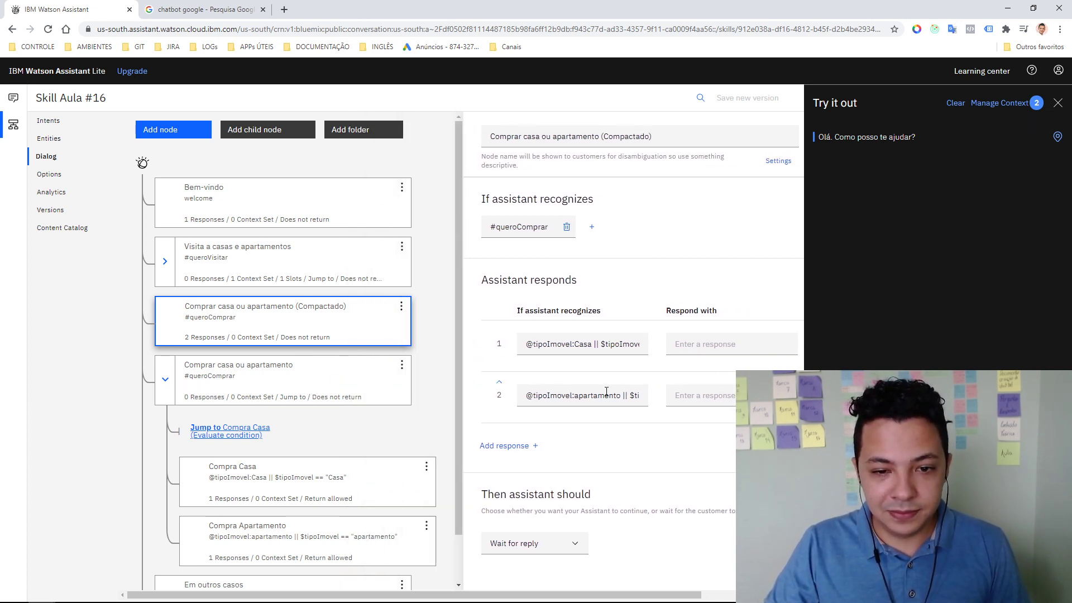
Copy the reply "Você quer comprar uma CASA!" from the Compra Casa node into the compact node's first conditioned response
{"action": "left_click", "coordinate": [288, 373]}
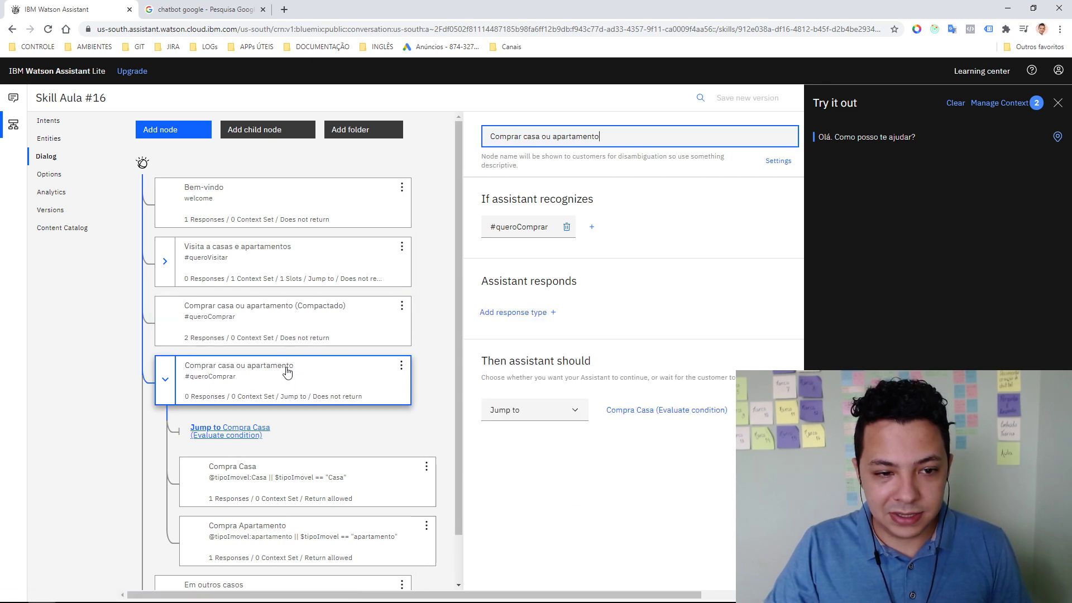
{"action": "left_click", "coordinate": [302, 474]}
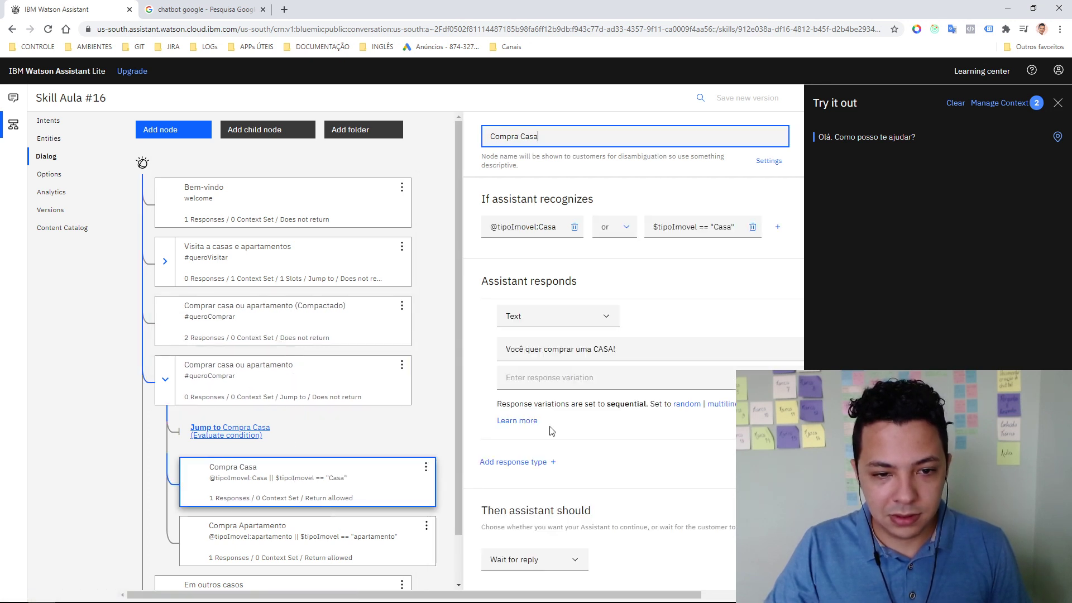
{"action": "triple_click", "coordinate": [542, 349]}
{"action": "key", "text": "ctrl+c"}
{"action": "left_click", "coordinate": [288, 321]}
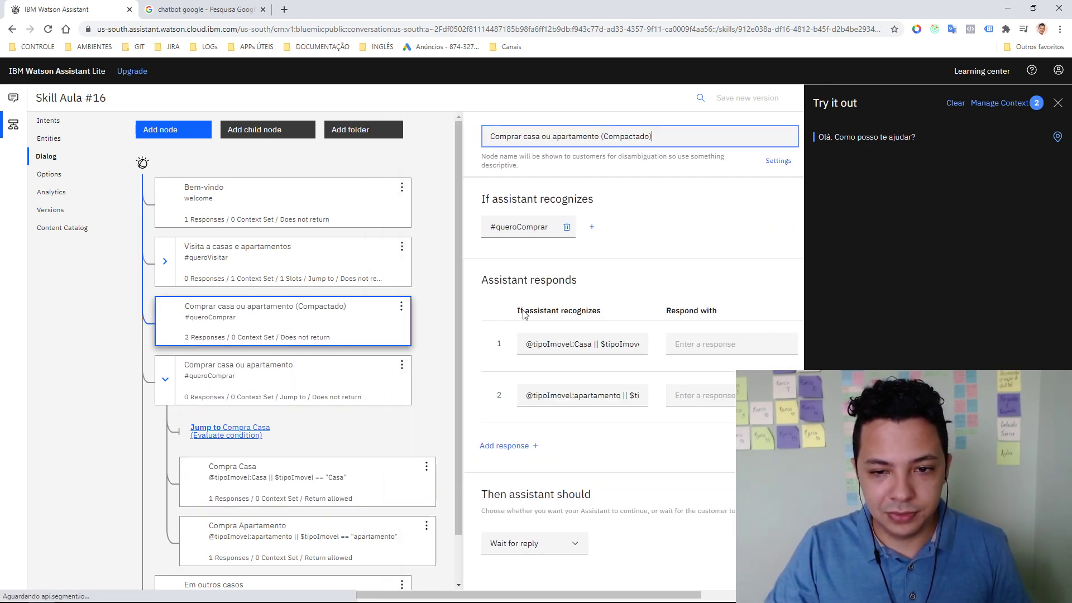
{"action": "left_click", "coordinate": [718, 342]}
{"action": "key", "text": "ctrl+v"}
Copy the reply "Você quer comprar um APARTAMENTO!" from the Compra Apartamento node into the compact node's second conditioned response and close the node
{"action": "left_click", "coordinate": [319, 539]}
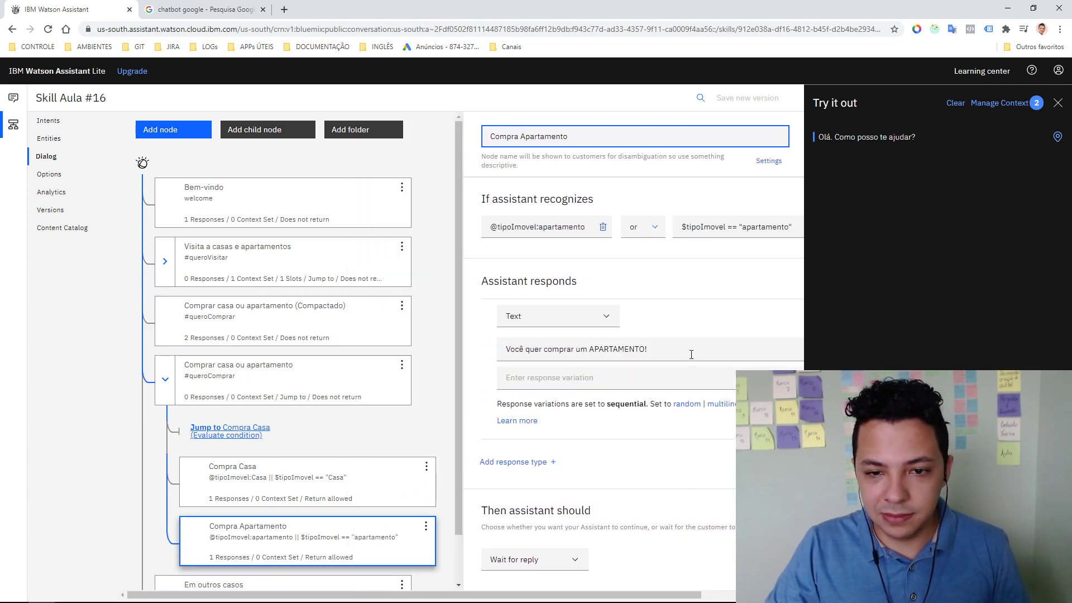
{"action": "triple_click", "coordinate": [639, 350]}
{"action": "key", "text": "ctrl+c"}
{"action": "left_click", "coordinate": [395, 337]}
{"action": "left_click", "coordinate": [718, 395]}
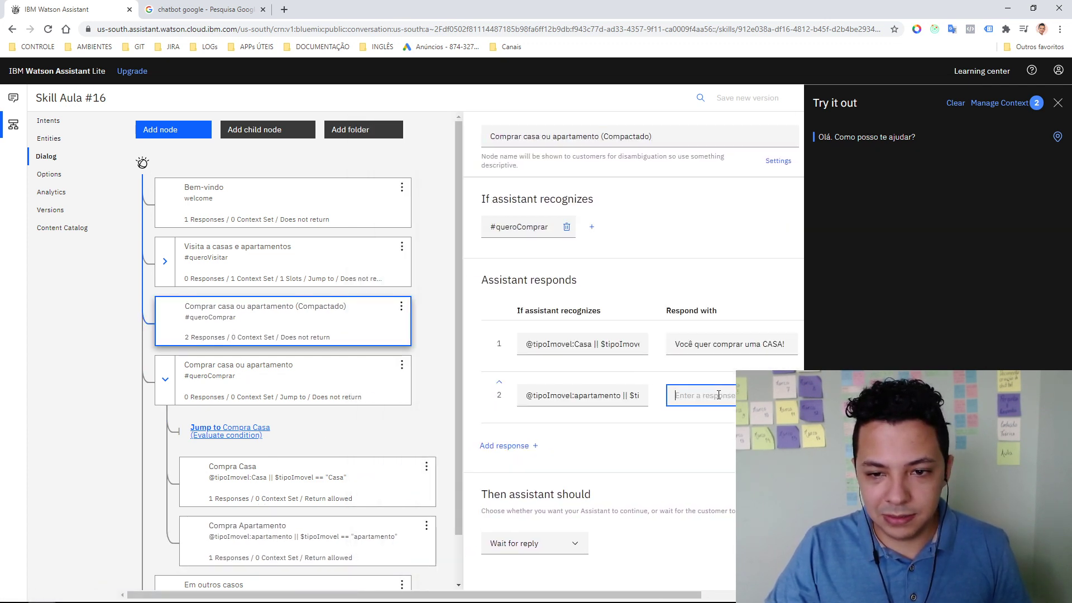
{"action": "key", "text": "ctrl+v"}
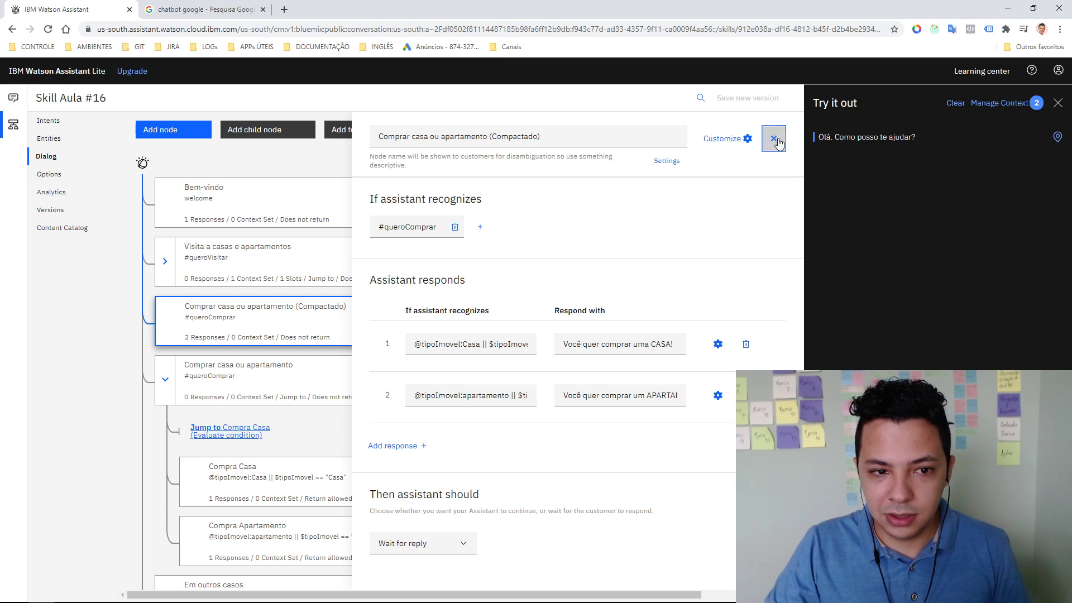
{"action": "left_click", "coordinate": [775, 140]}
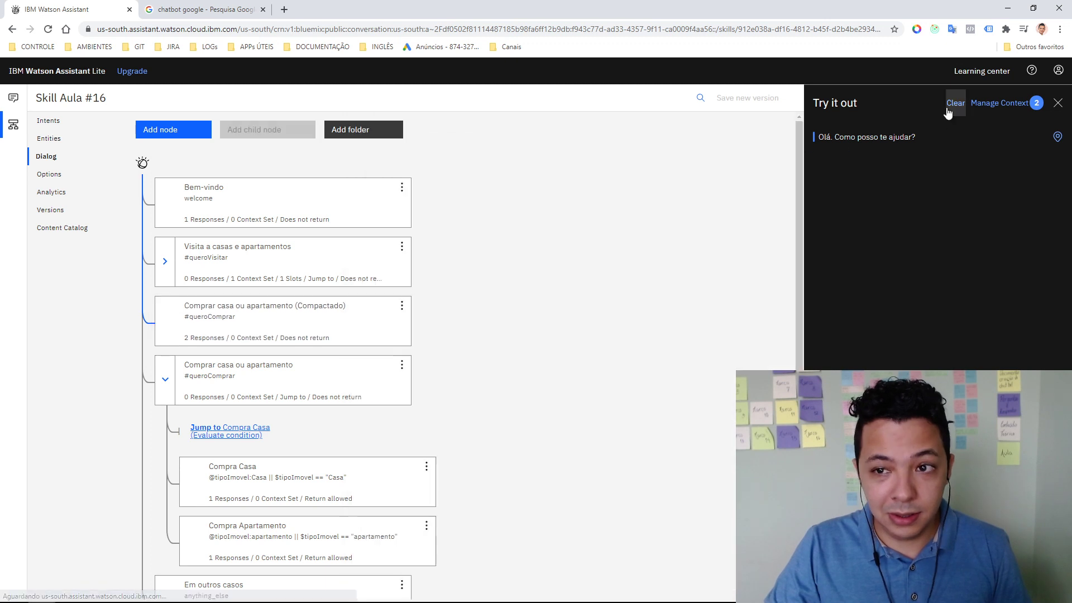
Collapse the original purchase node and test the chatbot with "quero comprar um apartamento" and, in a cleared chat, "quero comprar uma casa"
{"action": "left_click", "coordinate": [163, 382]}
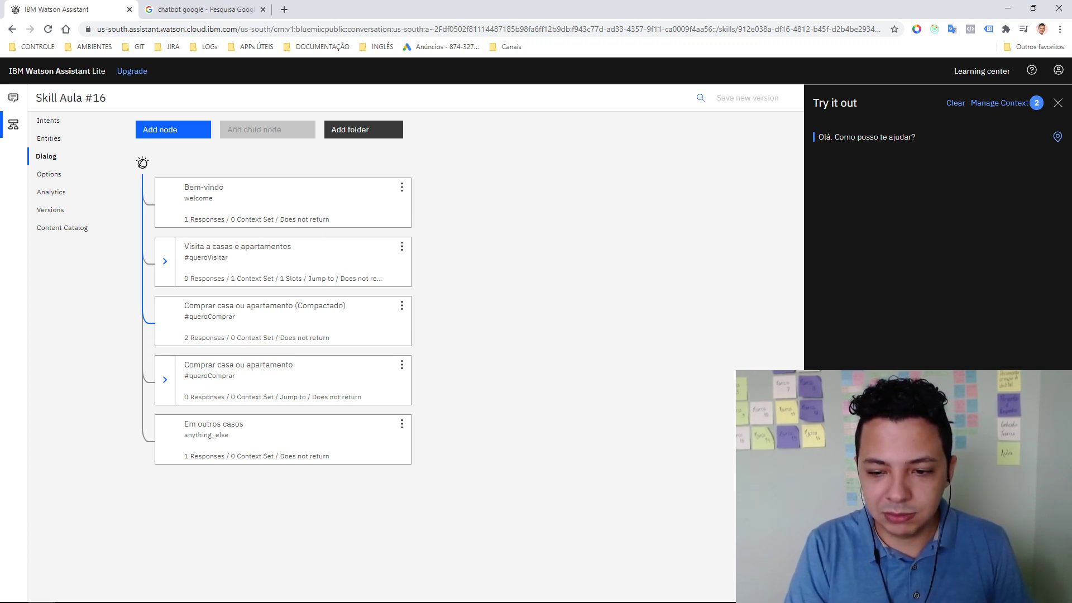
{"action": "key", "text": "Return"}
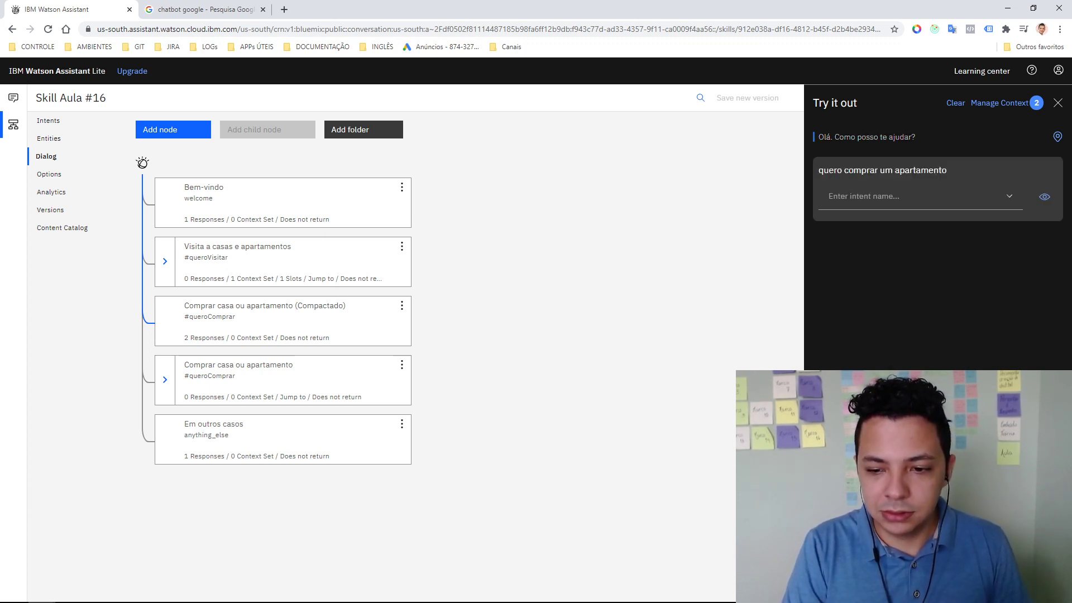
{"action": "left_click", "coordinate": [1057, 257]}
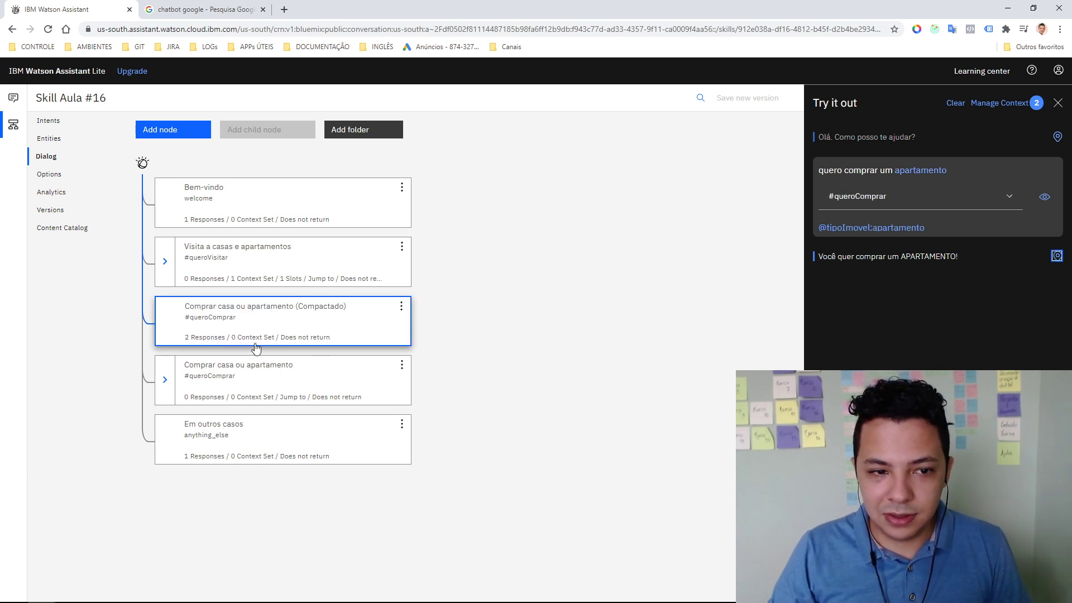
{"action": "left_click", "coordinate": [954, 104]}
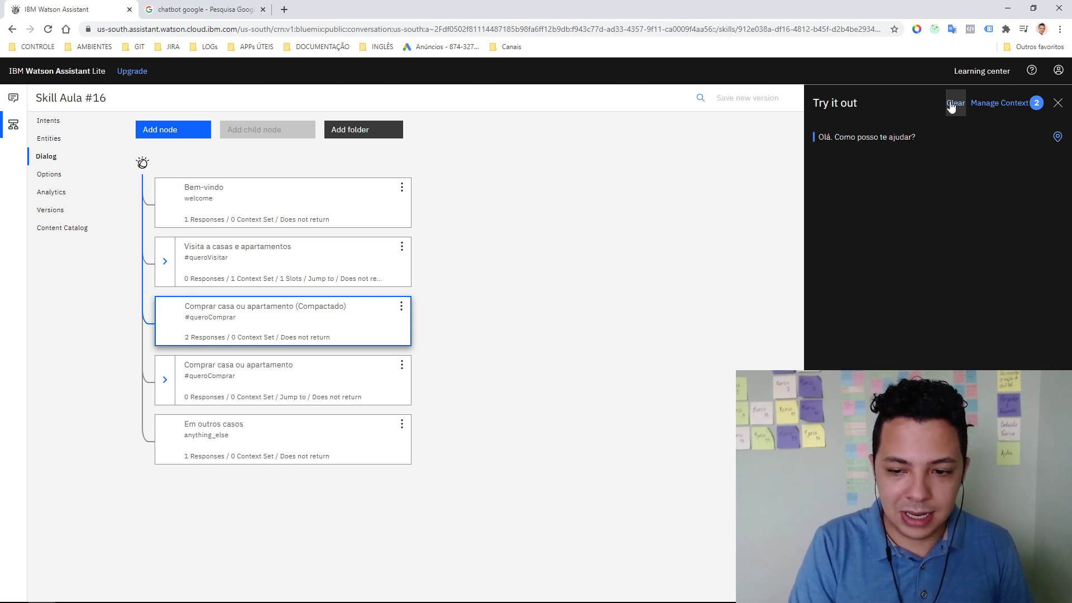
{"action": "key", "text": "Return"}
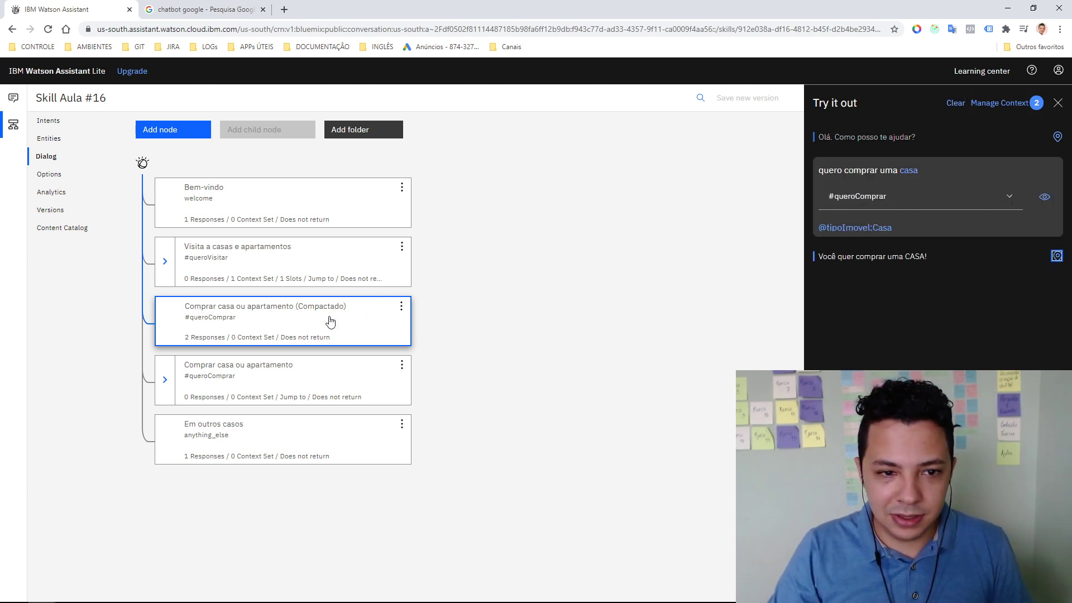
Delete the original "Comprar casa ou apartamento" node from the dialog and confirm the deletion
{"action": "left_click", "coordinate": [402, 365]}
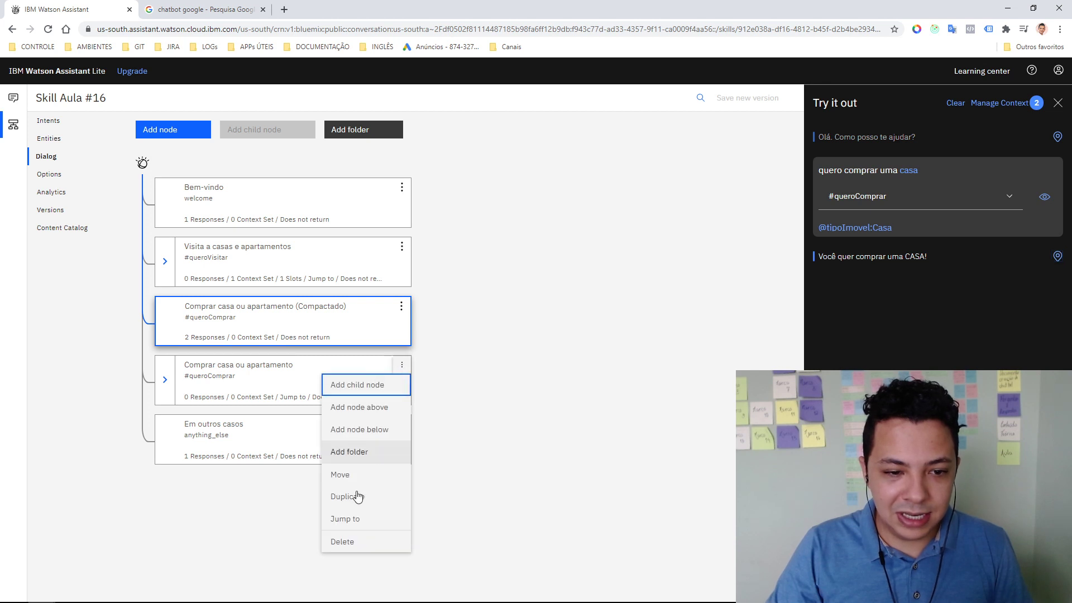
{"action": "left_click", "coordinate": [373, 541]}
{"action": "left_click", "coordinate": [588, 372]}
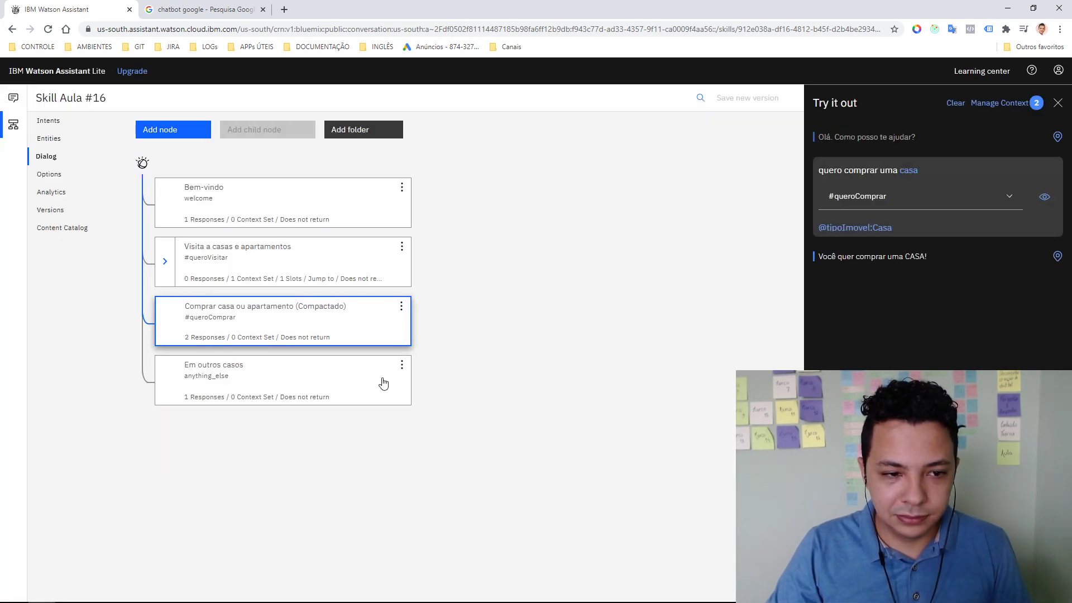
Open the compact node, retest "quero comprar uma casa" in a cleared chat, and locate the node that answers
{"action": "left_click", "coordinate": [306, 331]}
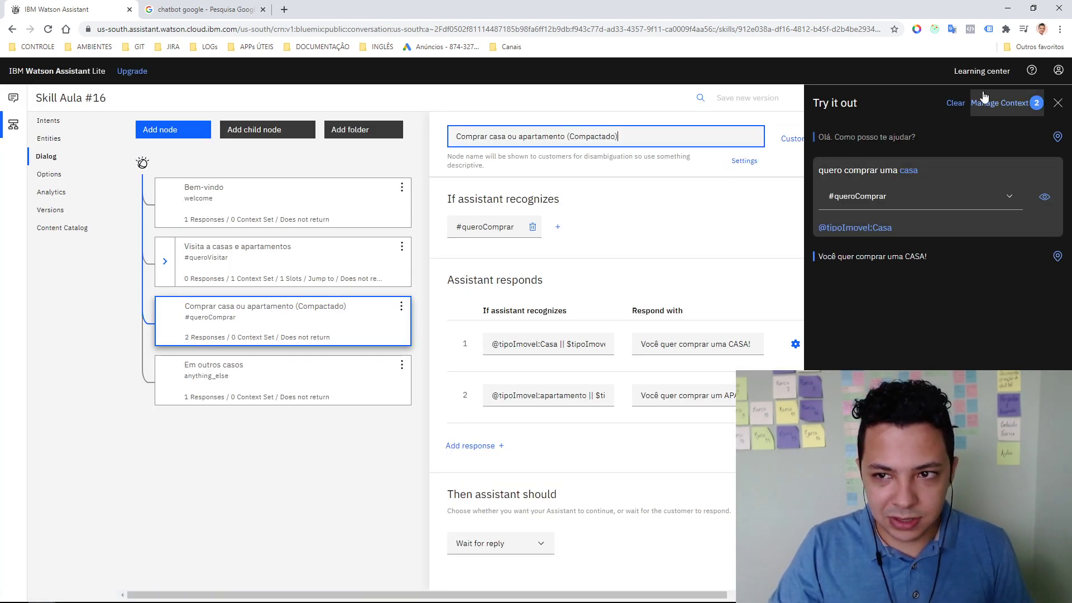
{"action": "left_click", "coordinate": [955, 103]}
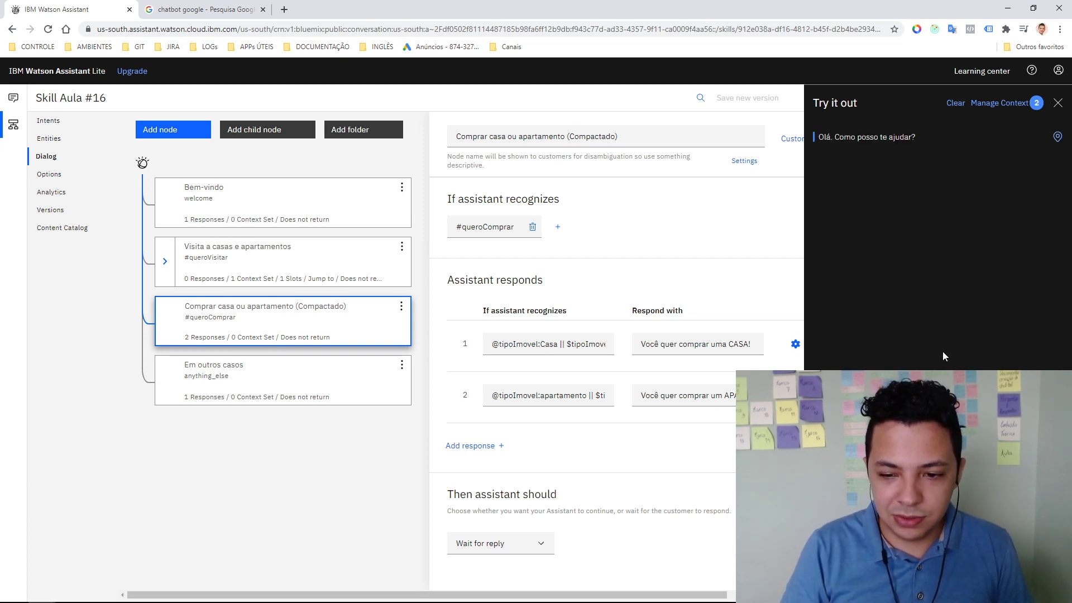
{"action": "key", "text": "Return"}
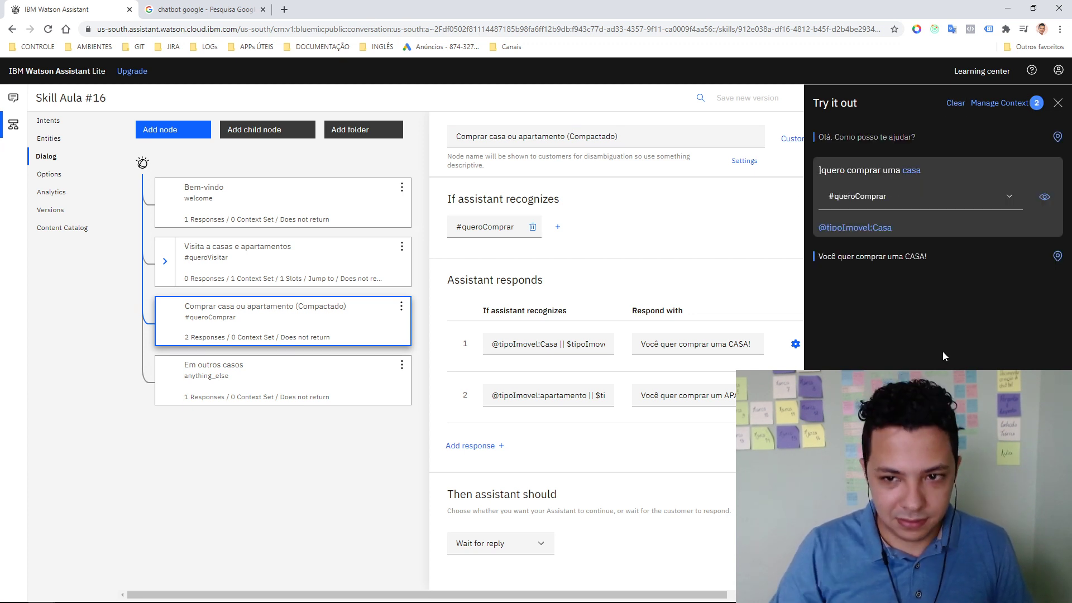
{"action": "left_click", "coordinate": [1058, 256]}
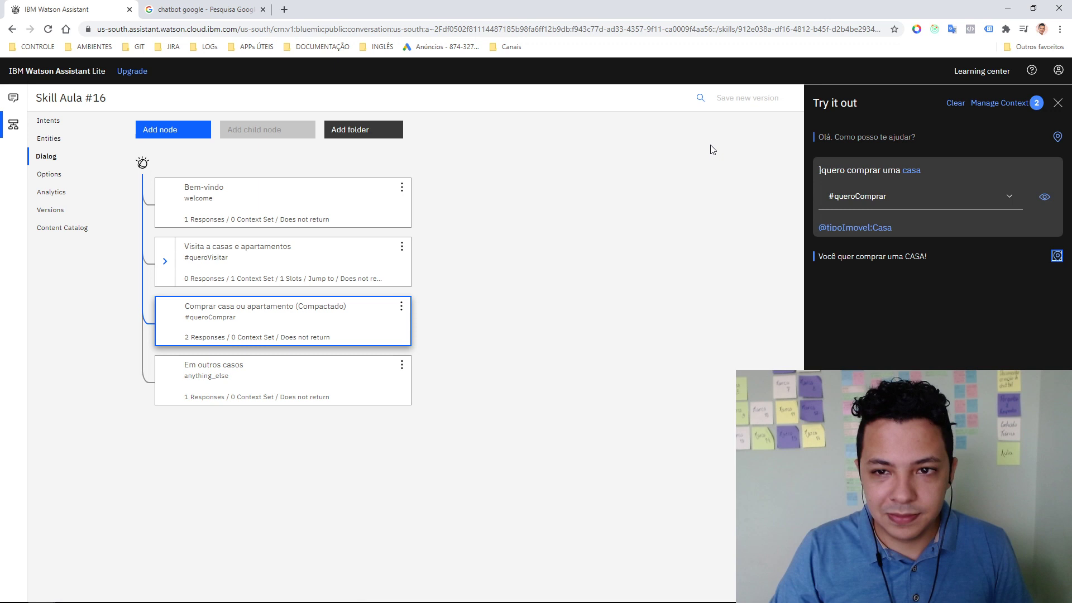
Review the compact node's responses and the "Visita a casas e apartamentos" node's customization options, and clear the test chat
{"action": "left_click", "coordinate": [350, 311]}
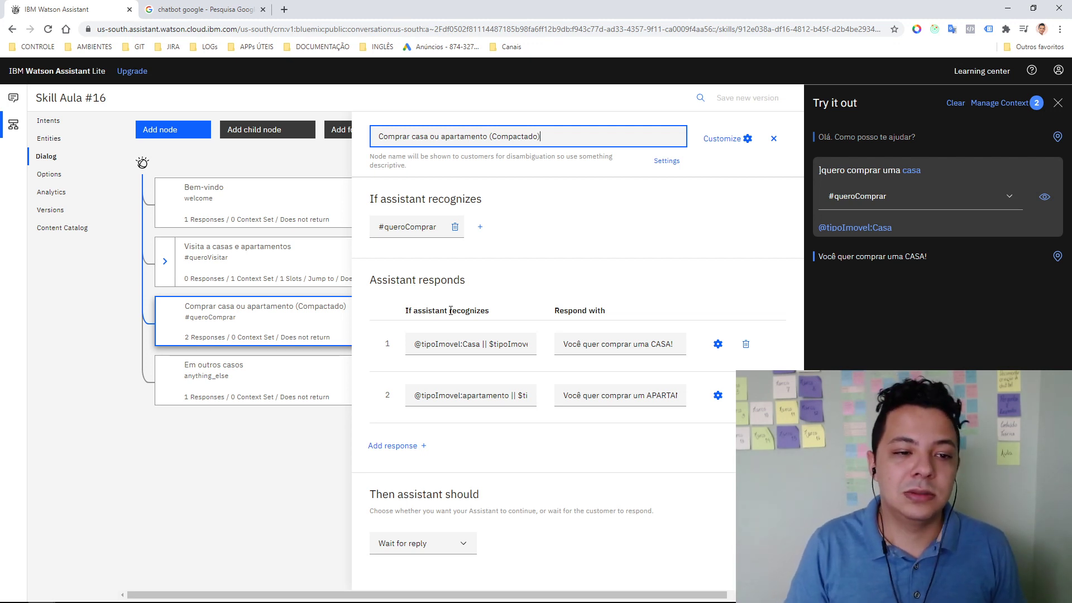
{"action": "left_click", "coordinate": [277, 272]}
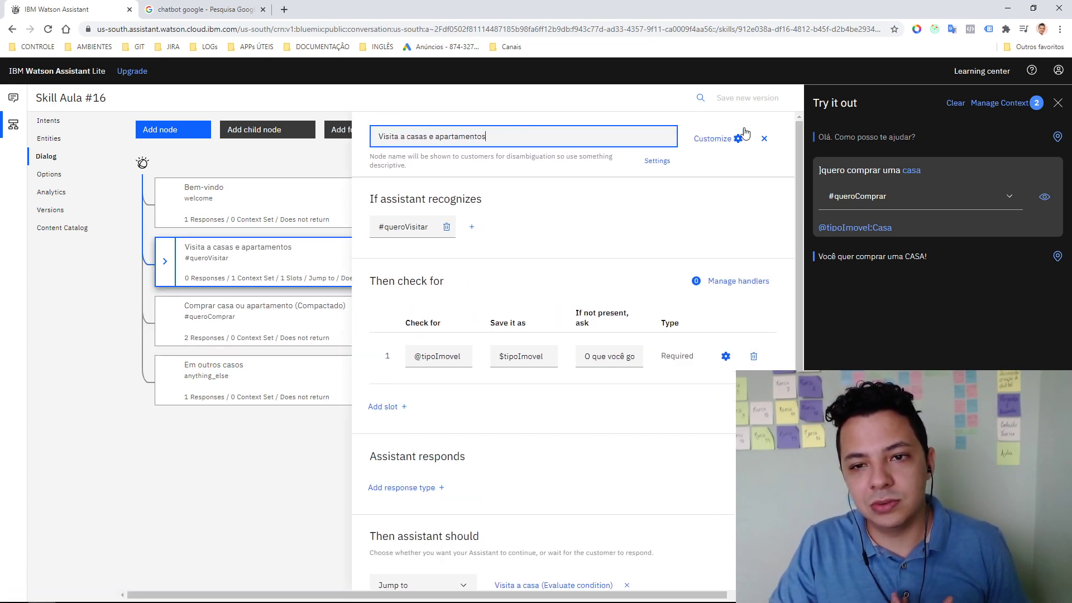
{"action": "left_click", "coordinate": [740, 137]}
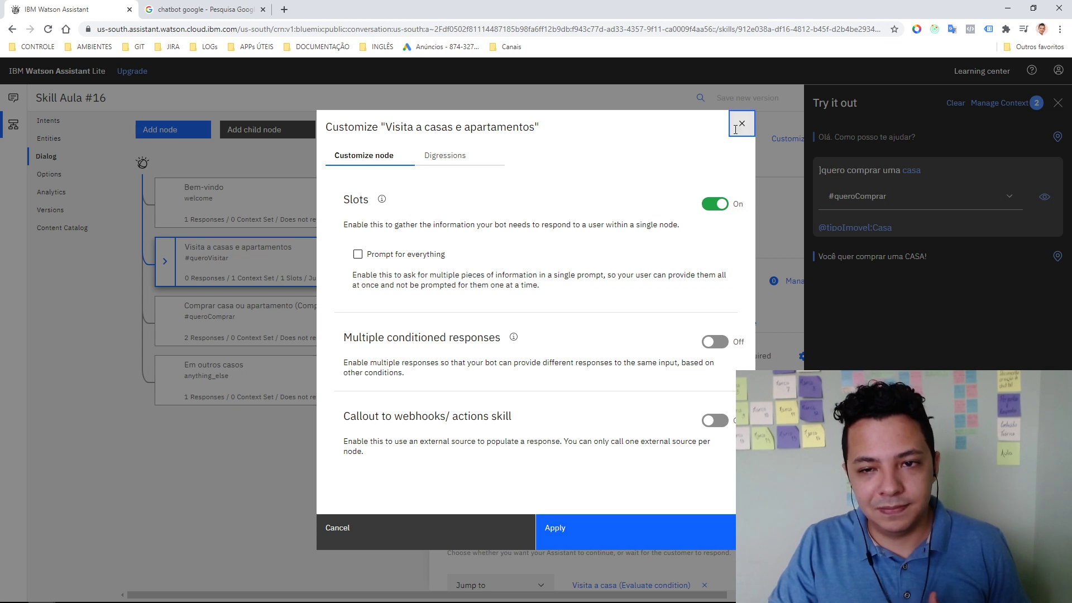
{"action": "left_click", "coordinate": [736, 129]}
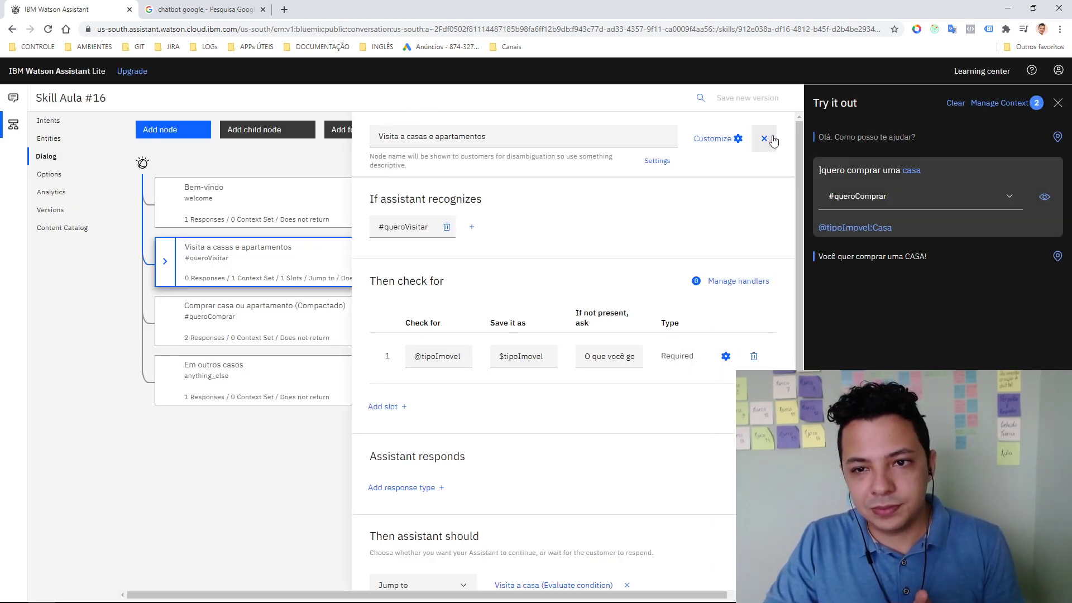
{"action": "left_click", "coordinate": [772, 140]}
{"action": "left_click", "coordinate": [955, 103]}
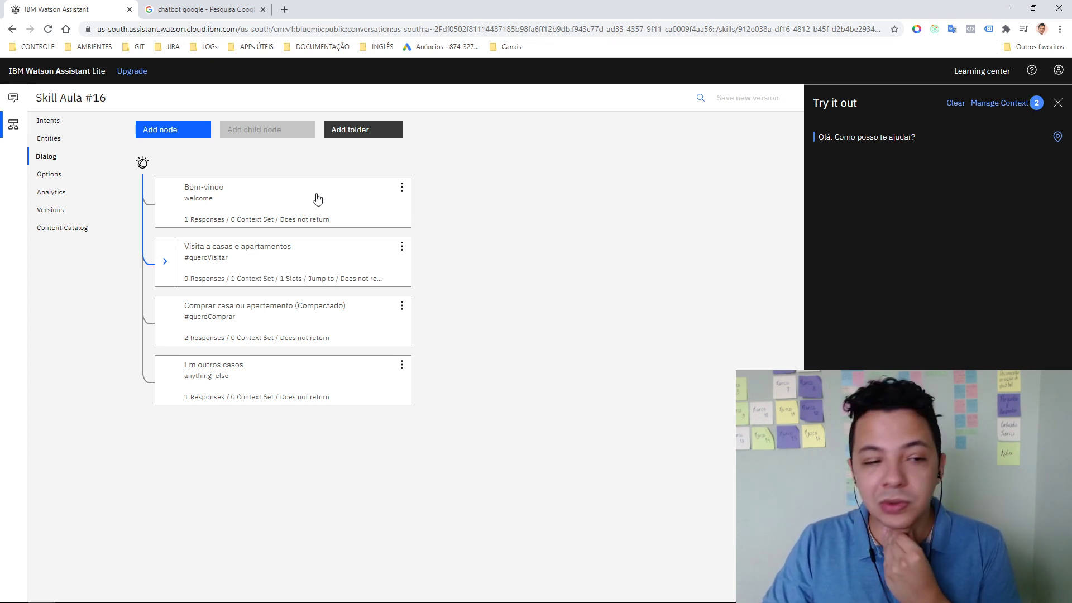
Open the #queroComprar intent from the intents list to examine its user examples
{"action": "left_click", "coordinate": [54, 127]}
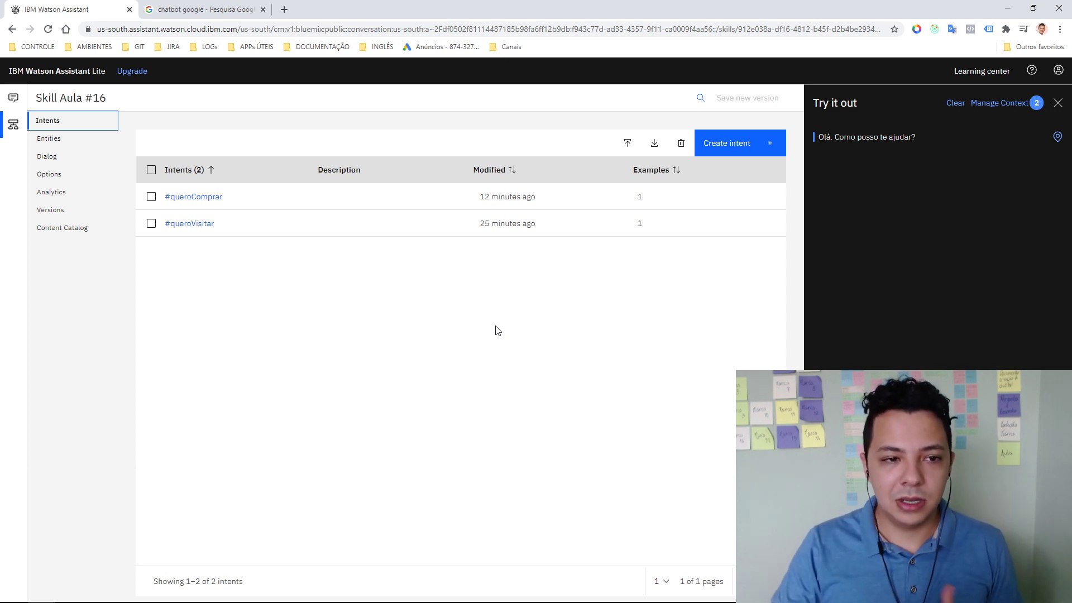
{"action": "left_click", "coordinate": [215, 198]}
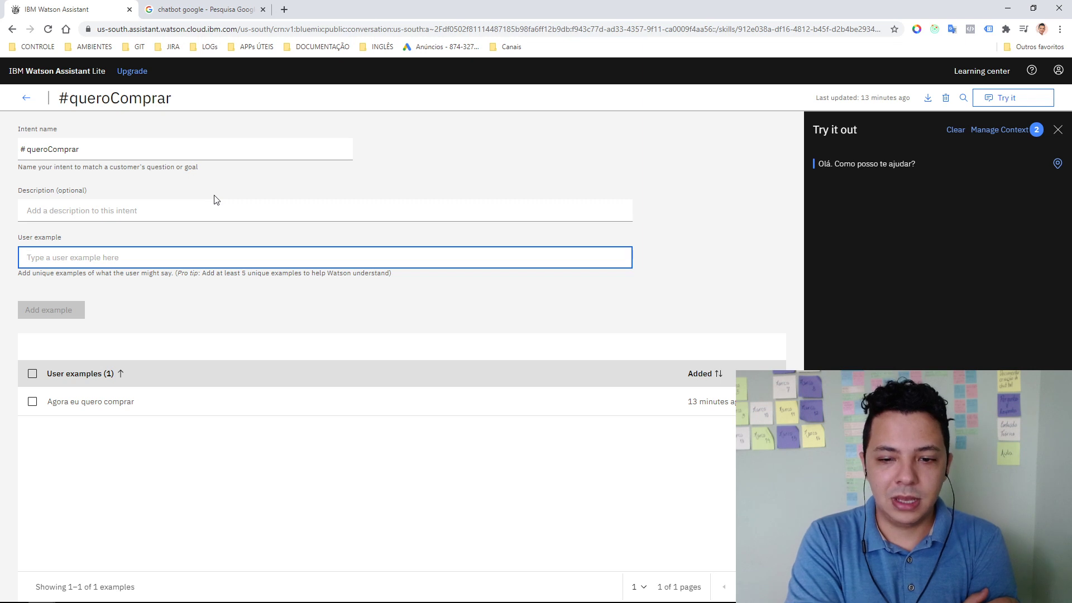
{"action": "left_click", "coordinate": [26, 97]}
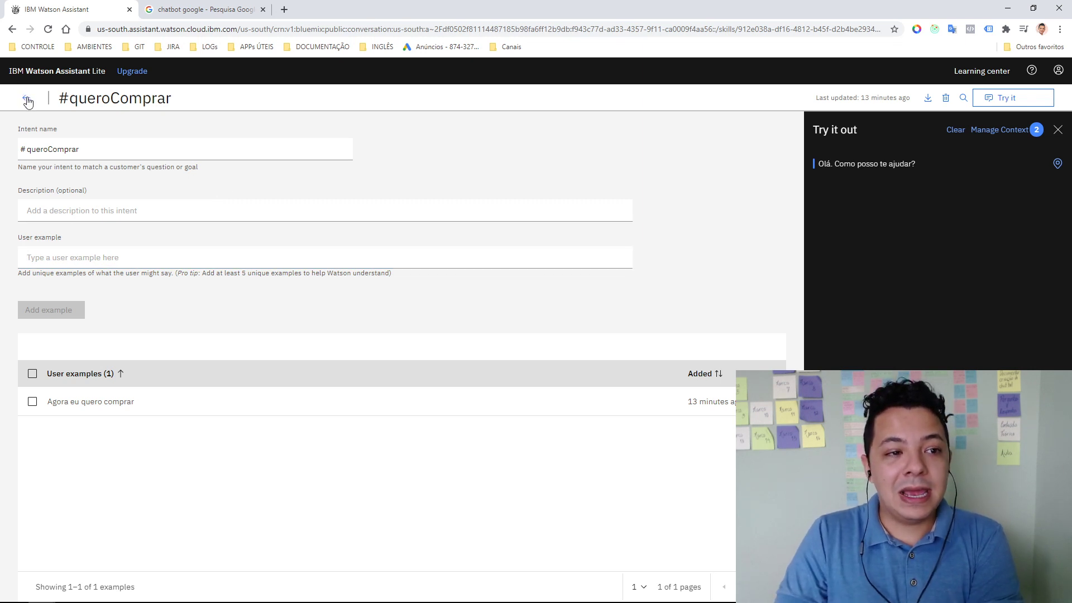
{"action": "left_click", "coordinate": [49, 139]}
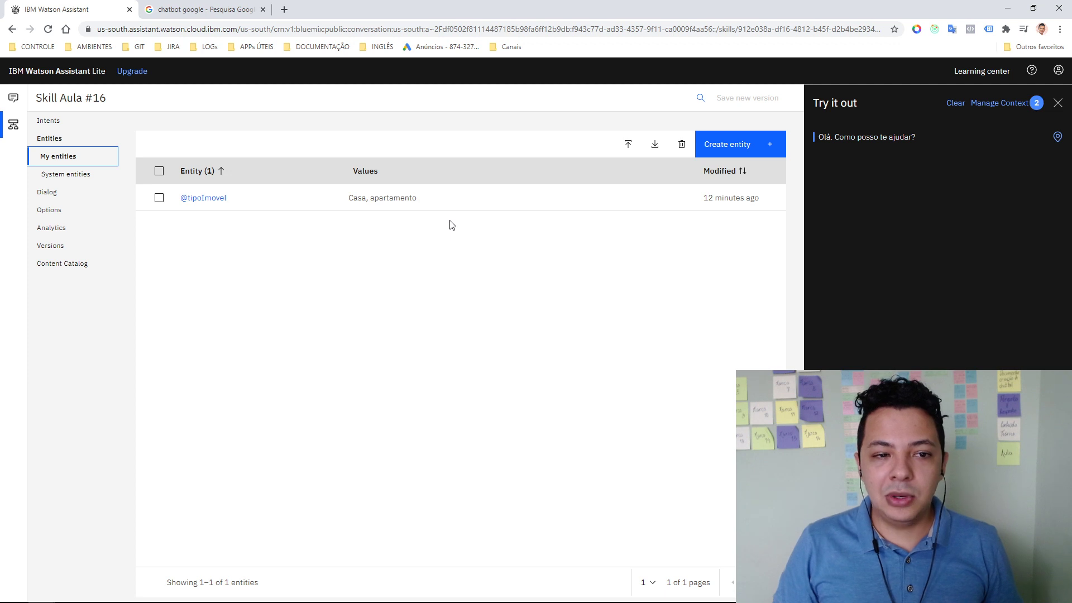
{"action": "left_click", "coordinate": [213, 199]}
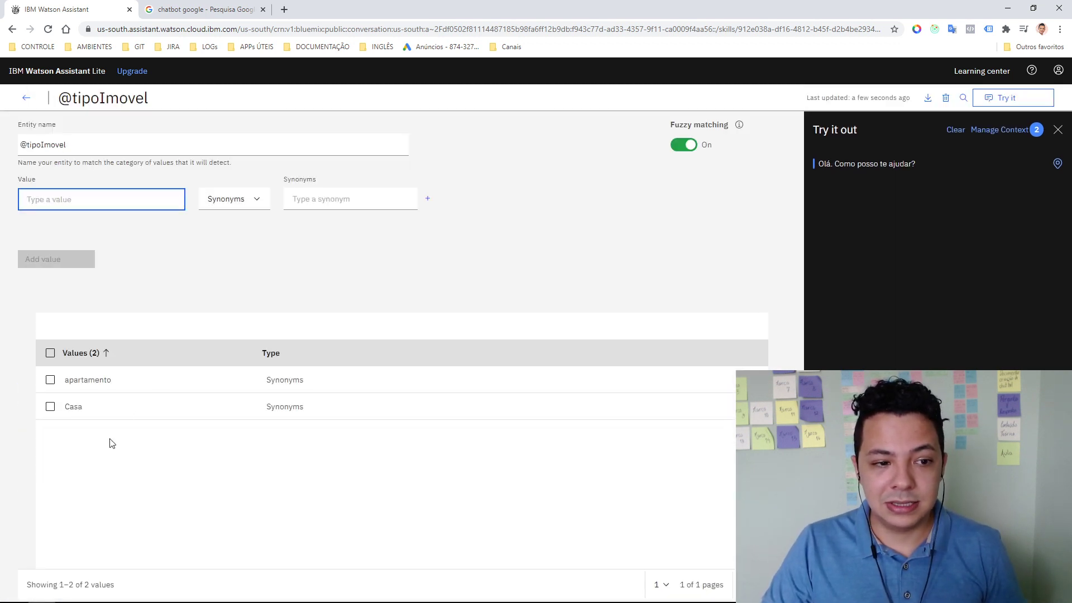
{"action": "double_click", "coordinate": [45, 144]}
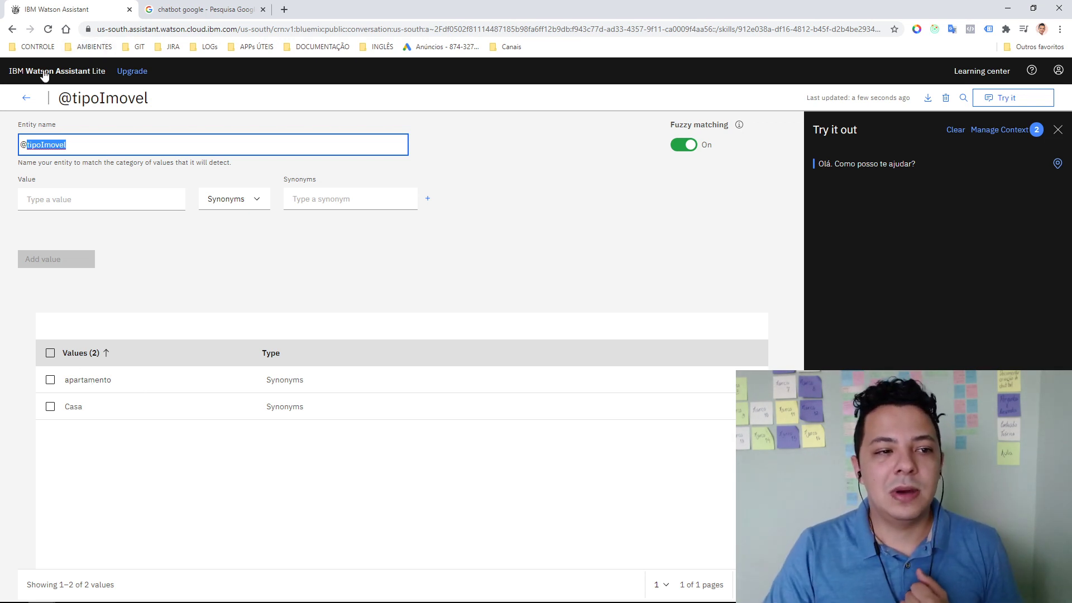
Reopen the #queroComprar intent from the intents list to review its user examples, and return to the list
{"action": "left_click", "coordinate": [27, 98]}
{"action": "left_click", "coordinate": [53, 120]}
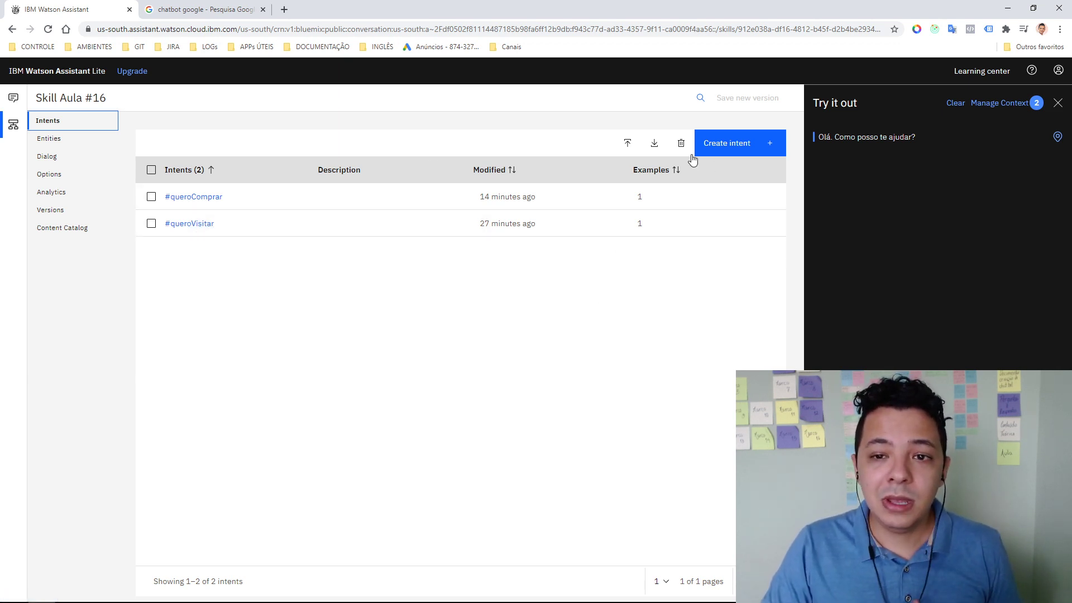
{"action": "left_click", "coordinate": [188, 201]}
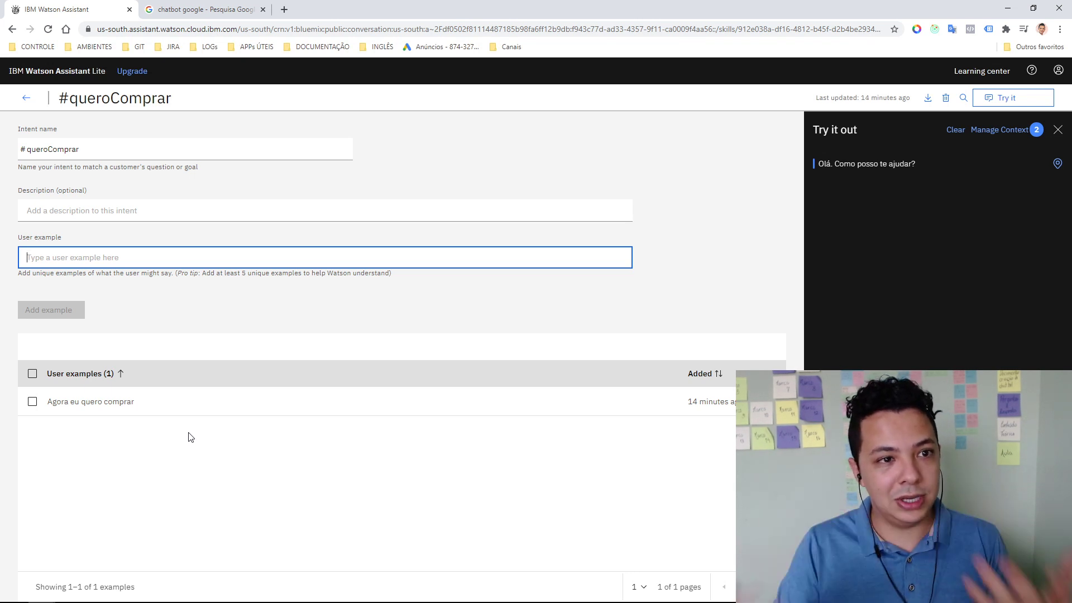
{"action": "left_click", "coordinate": [25, 100]}
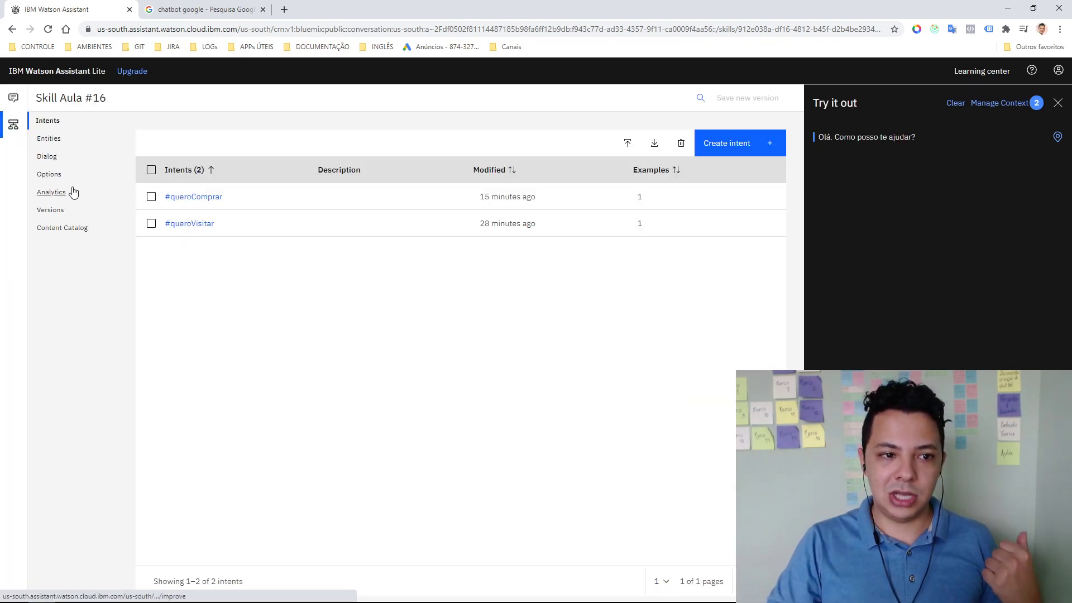
{"action": "left_click", "coordinate": [59, 154]}
{"action": "left_click", "coordinate": [60, 143]}
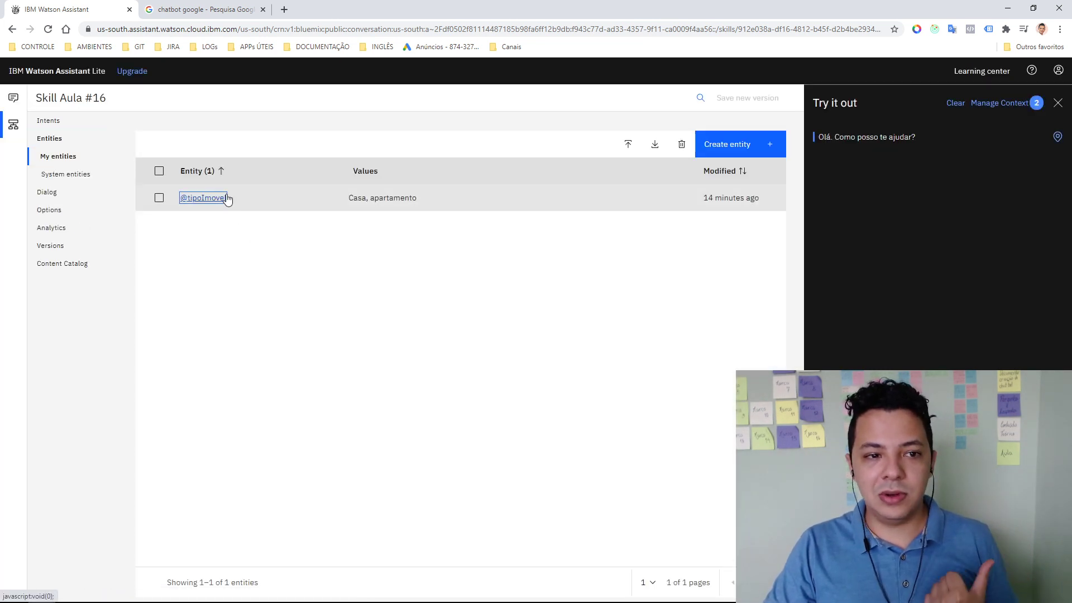
{"action": "left_click", "coordinate": [227, 198]}
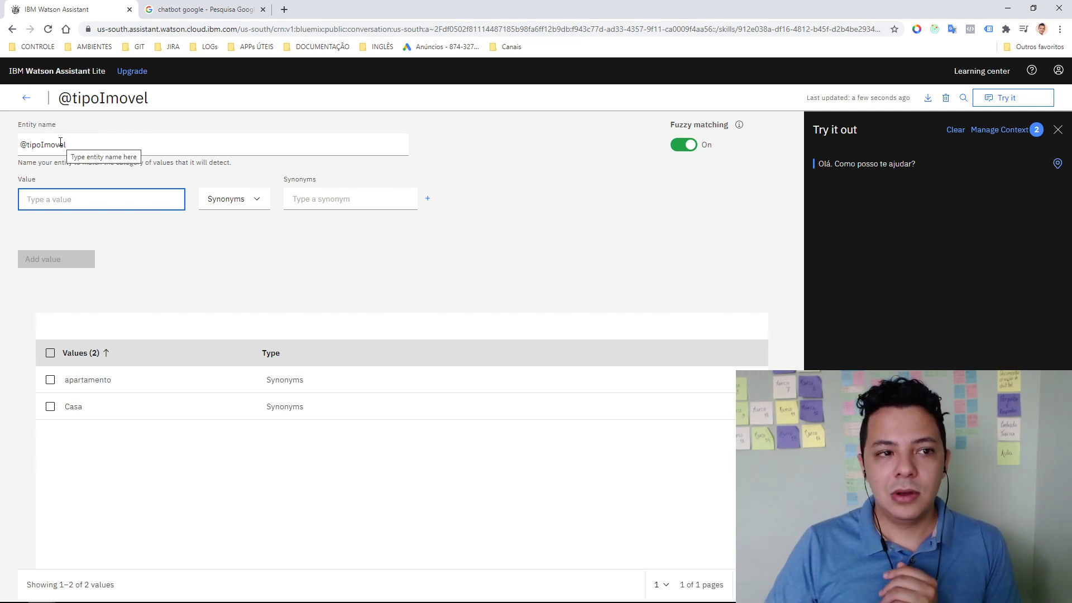
{"action": "left_click", "coordinate": [25, 101]}
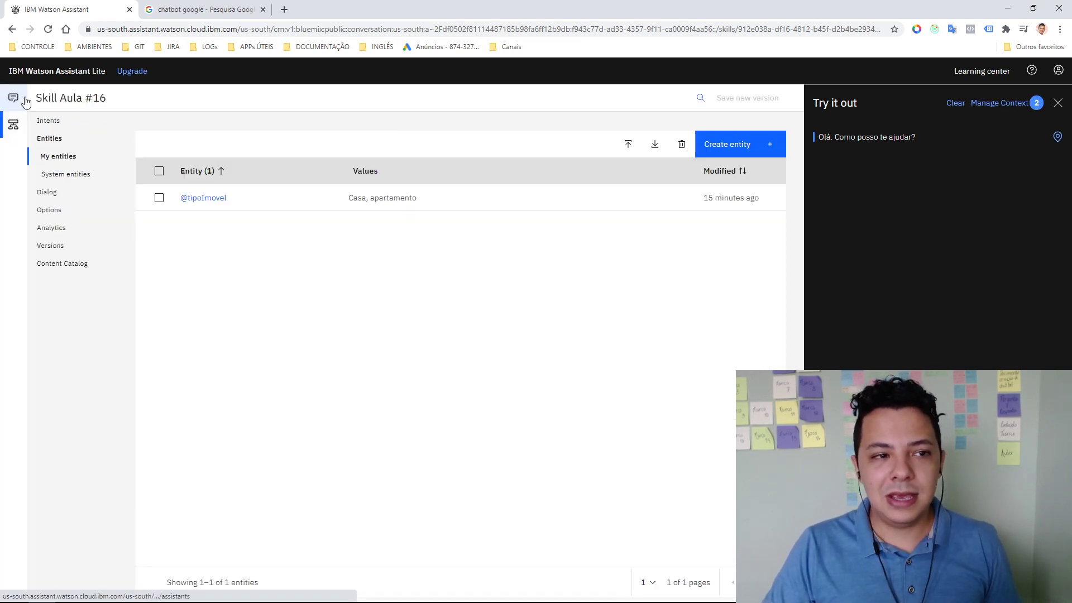
In the dialog, expand the "Visita a casas e apartamentos" node and open "Comprar casa ou apartamento (Compactado)" to review its conditioned responses
{"action": "left_click", "coordinate": [59, 193]}
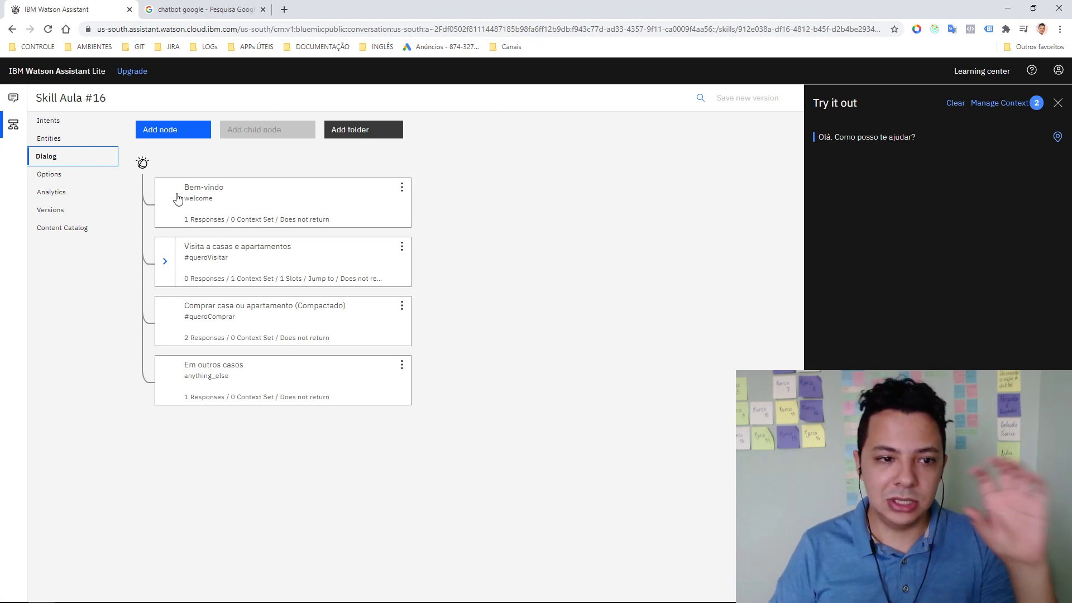
{"action": "left_click", "coordinate": [165, 262]}
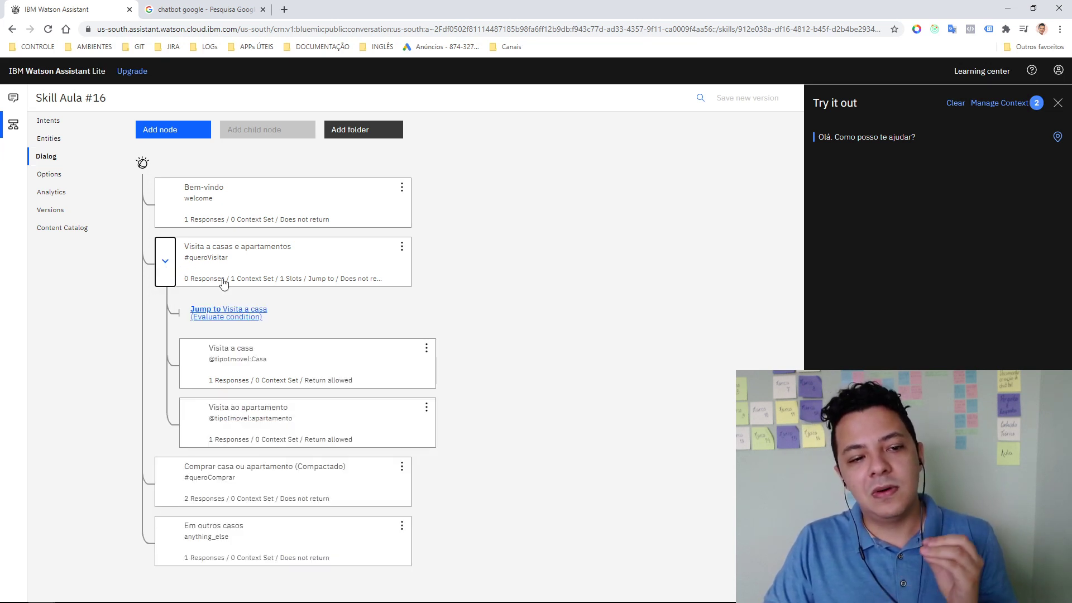
{"action": "left_click", "coordinate": [180, 493]}
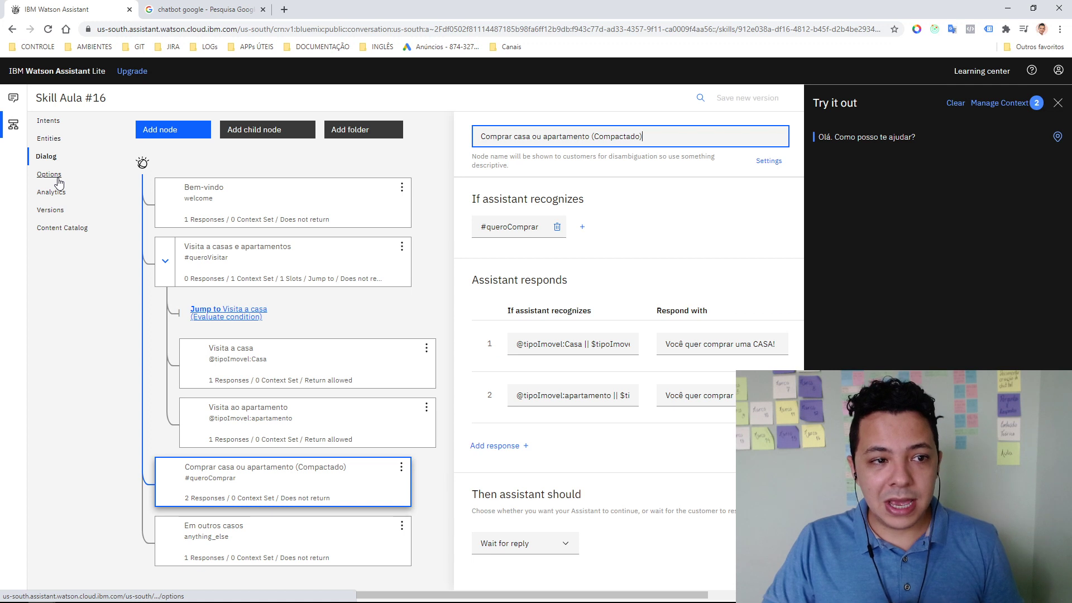
{"action": "mouse_move", "coordinate": [761, 210]}
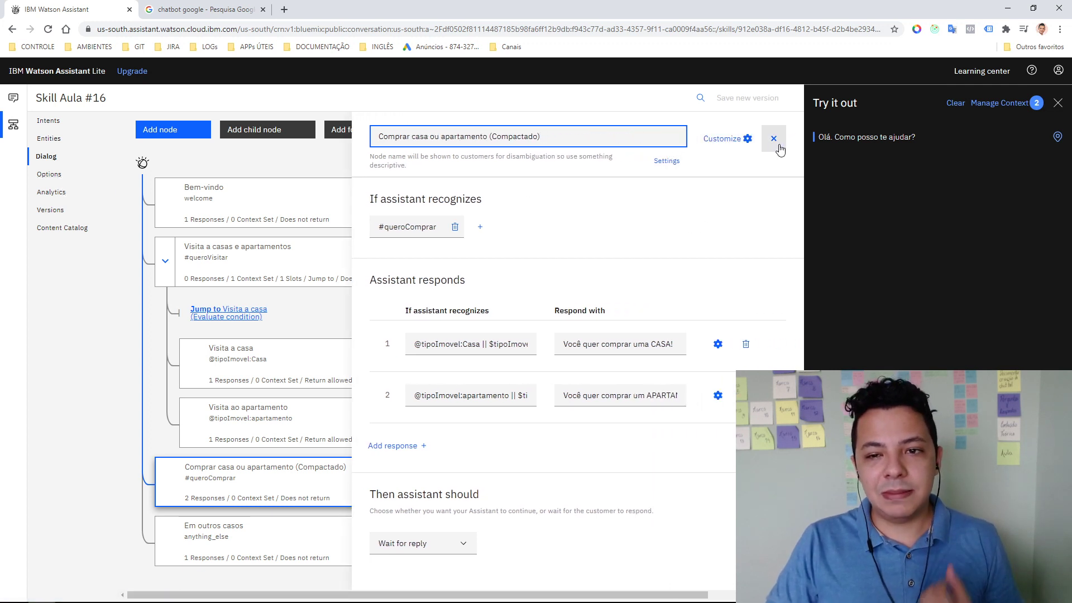